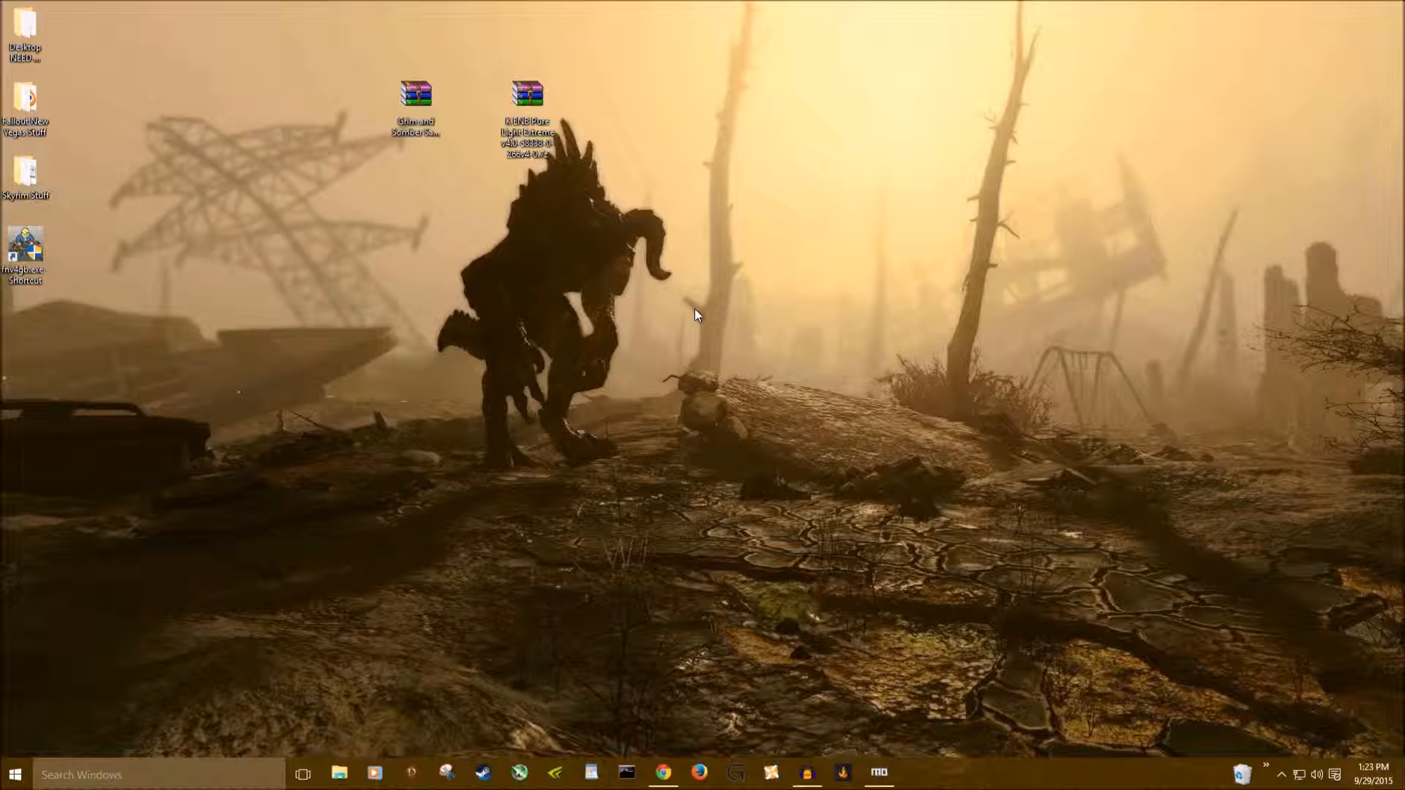
- Bring up Mod Organizer to view the installed Skyrim mods and plugins, and minimise it again
click(890, 762)
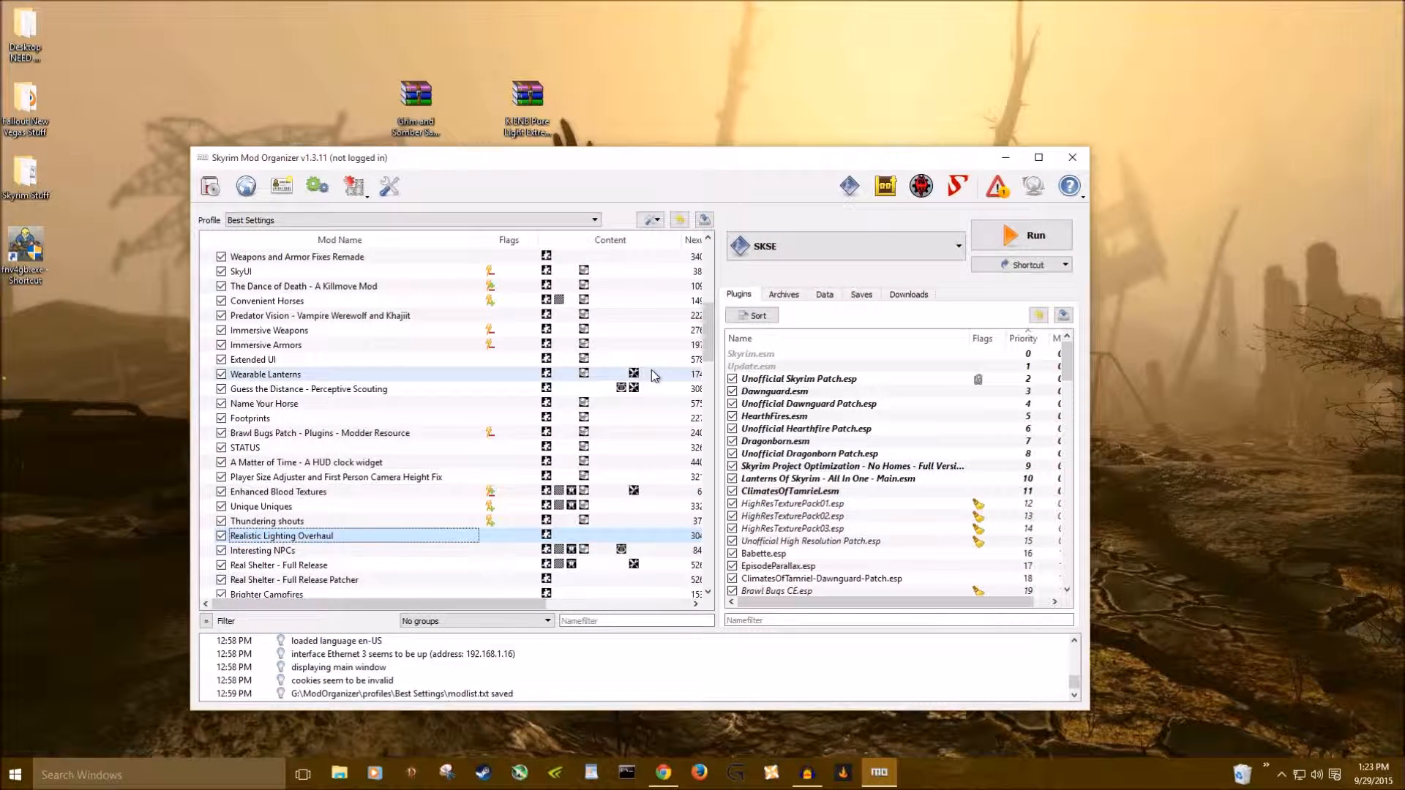
mouse_move(654, 375)
click(1005, 157)
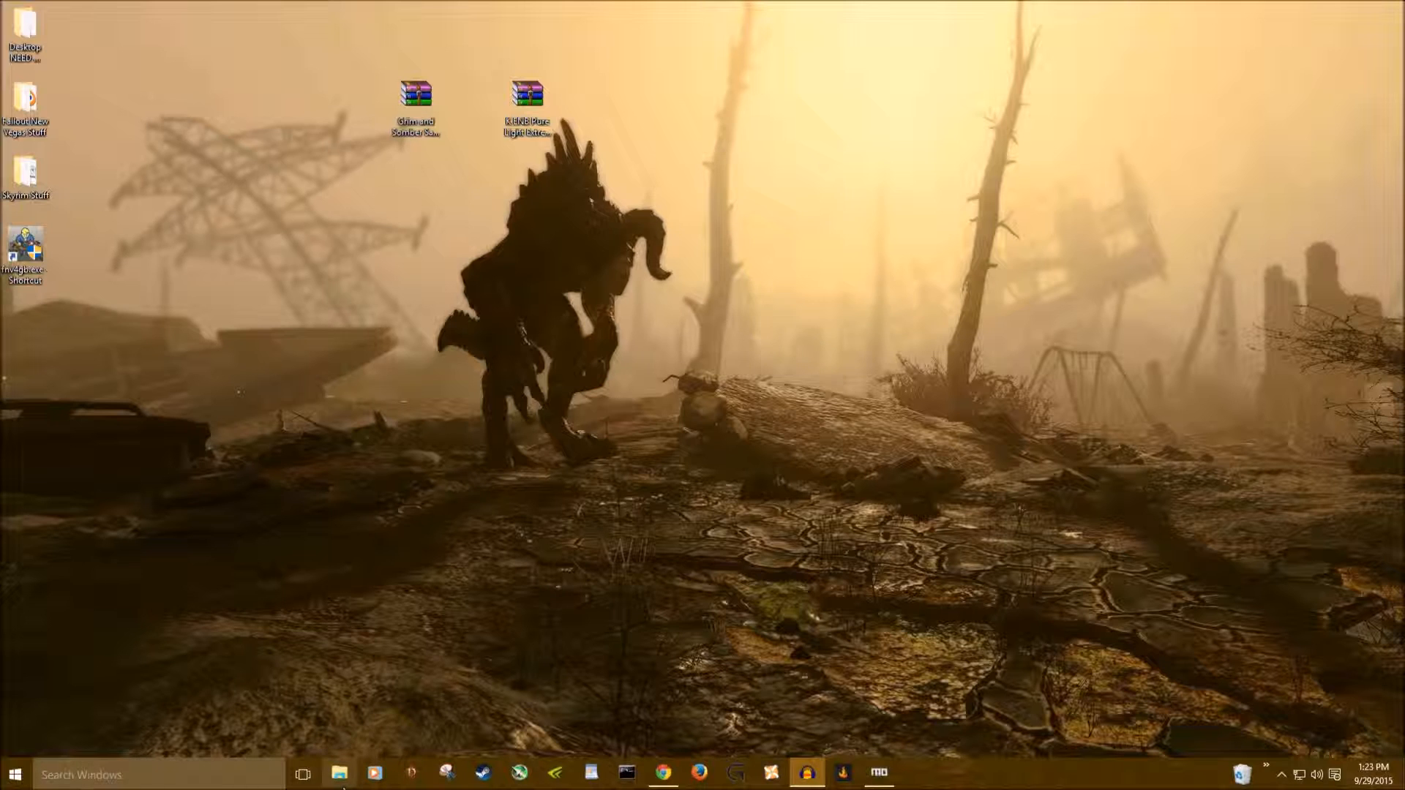
- Open File Explorer and browse to the Steam folder under Program Files (x86) on the My Book (G:) drive
click(341, 779)
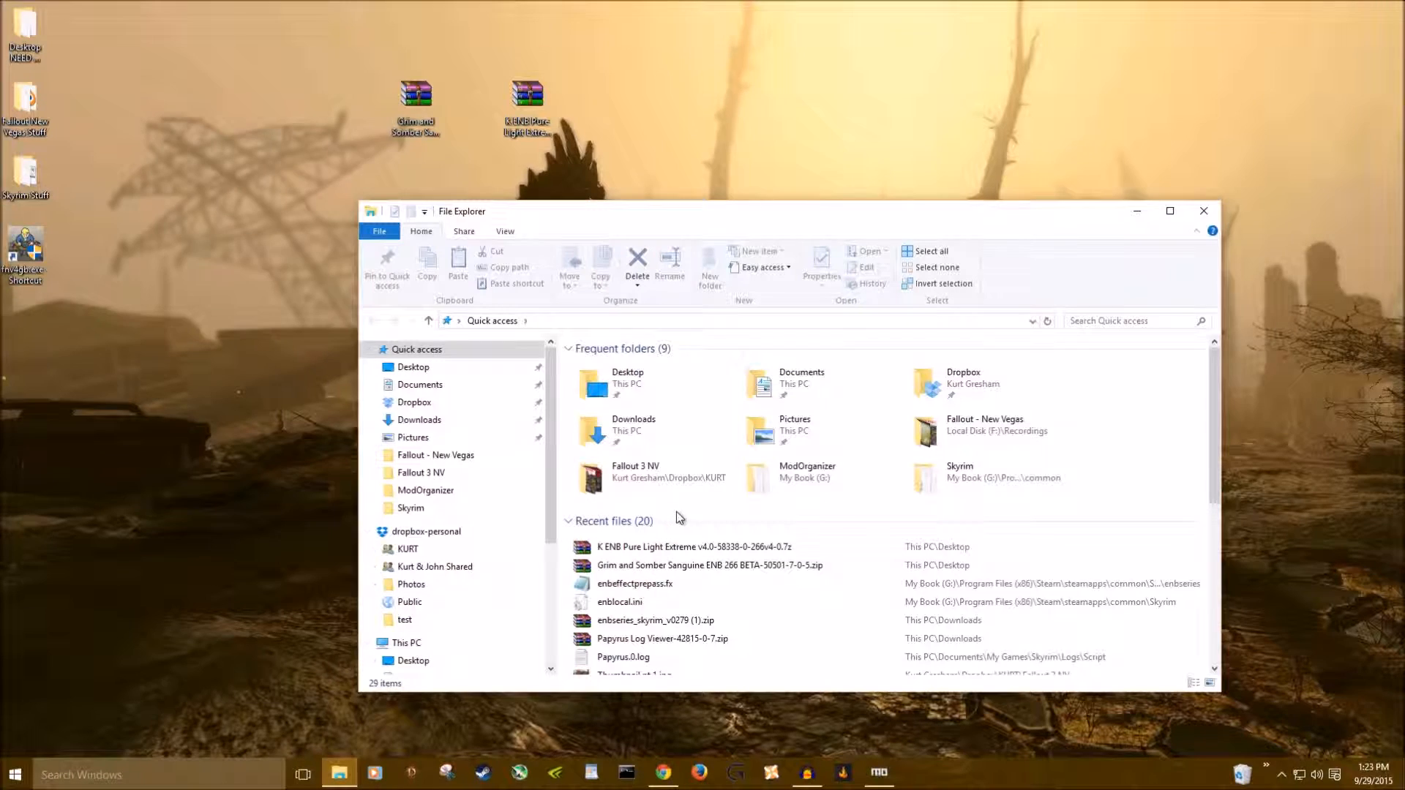
scroll(469, 580, down, 3)
scroll(470, 578, down, 1)
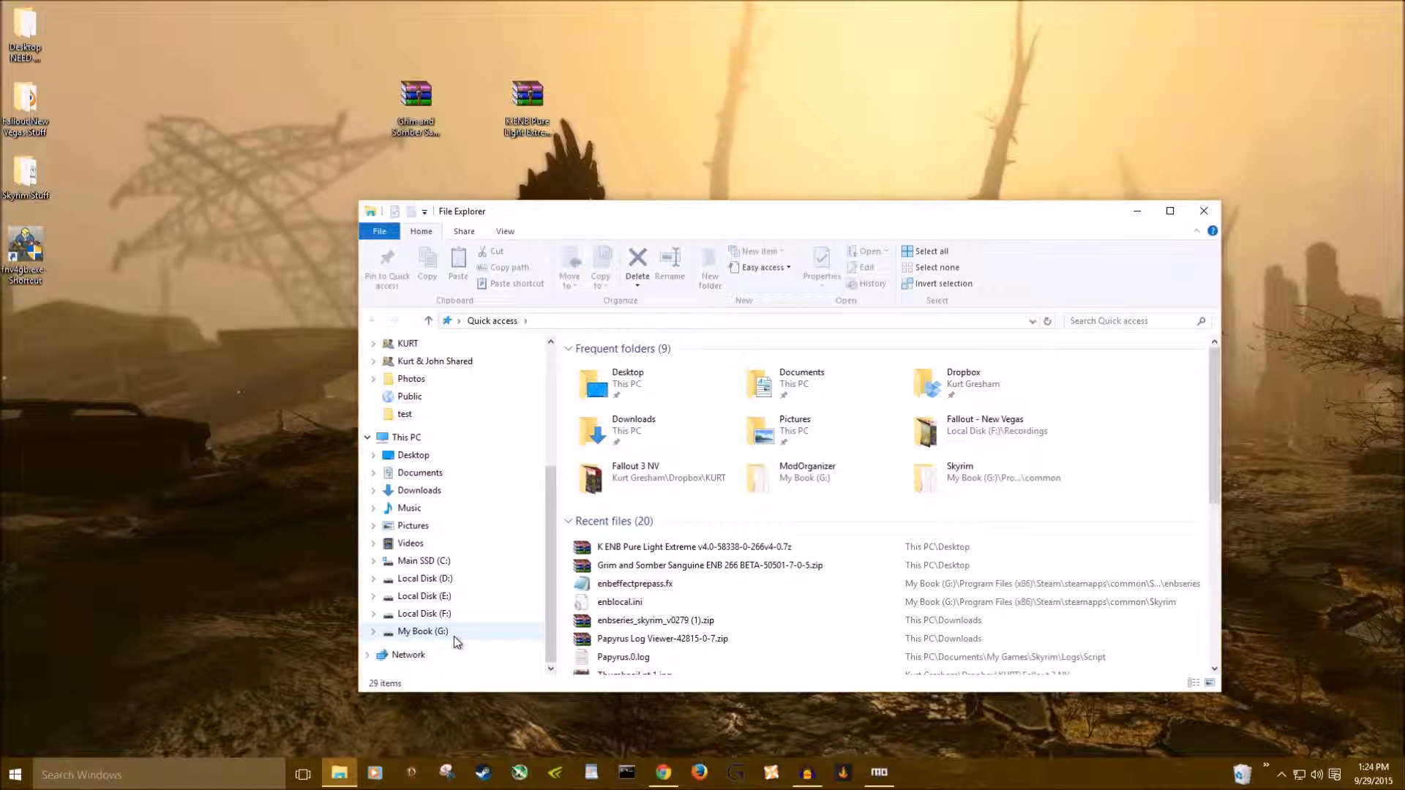
click(454, 636)
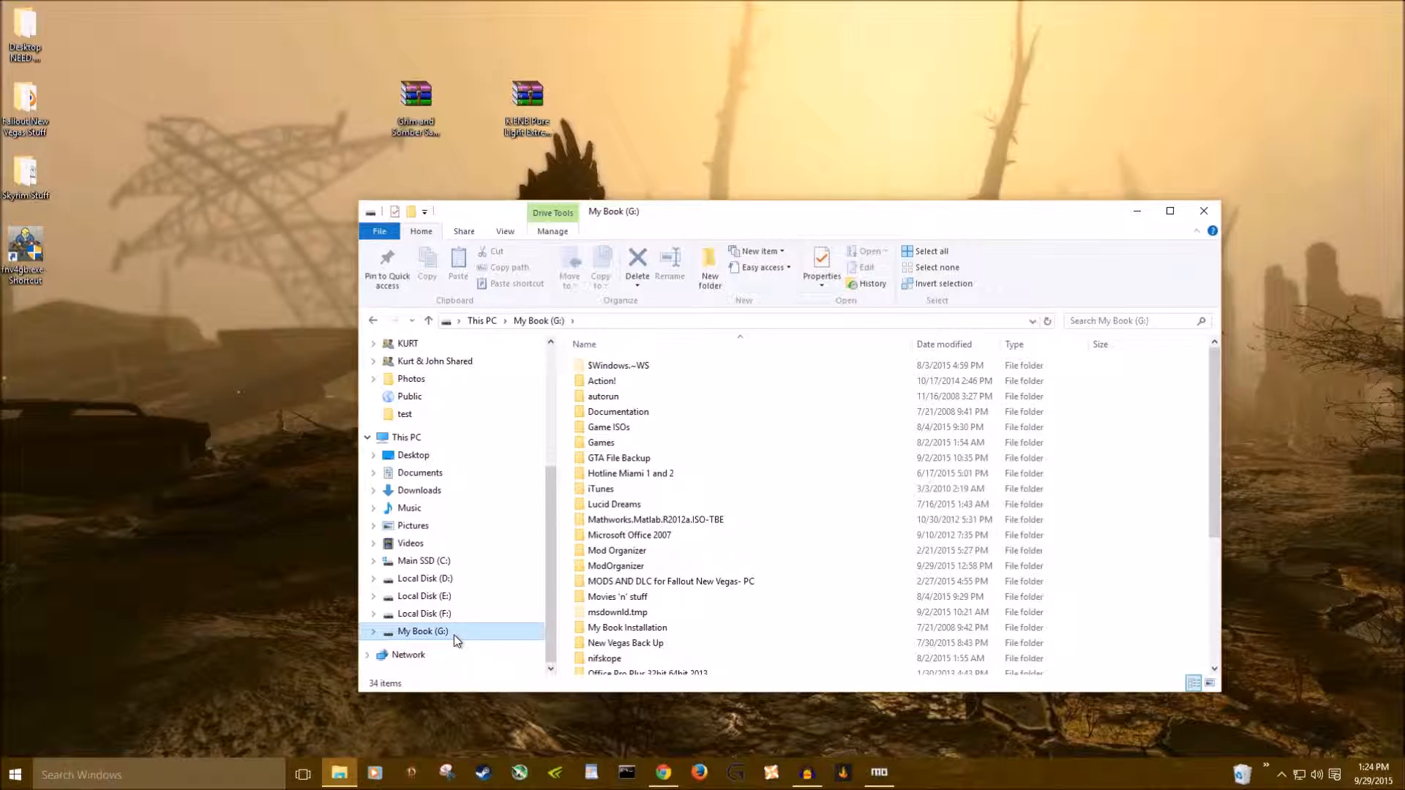
scroll(681, 504, down, 5)
scroll(680, 503, down, 1)
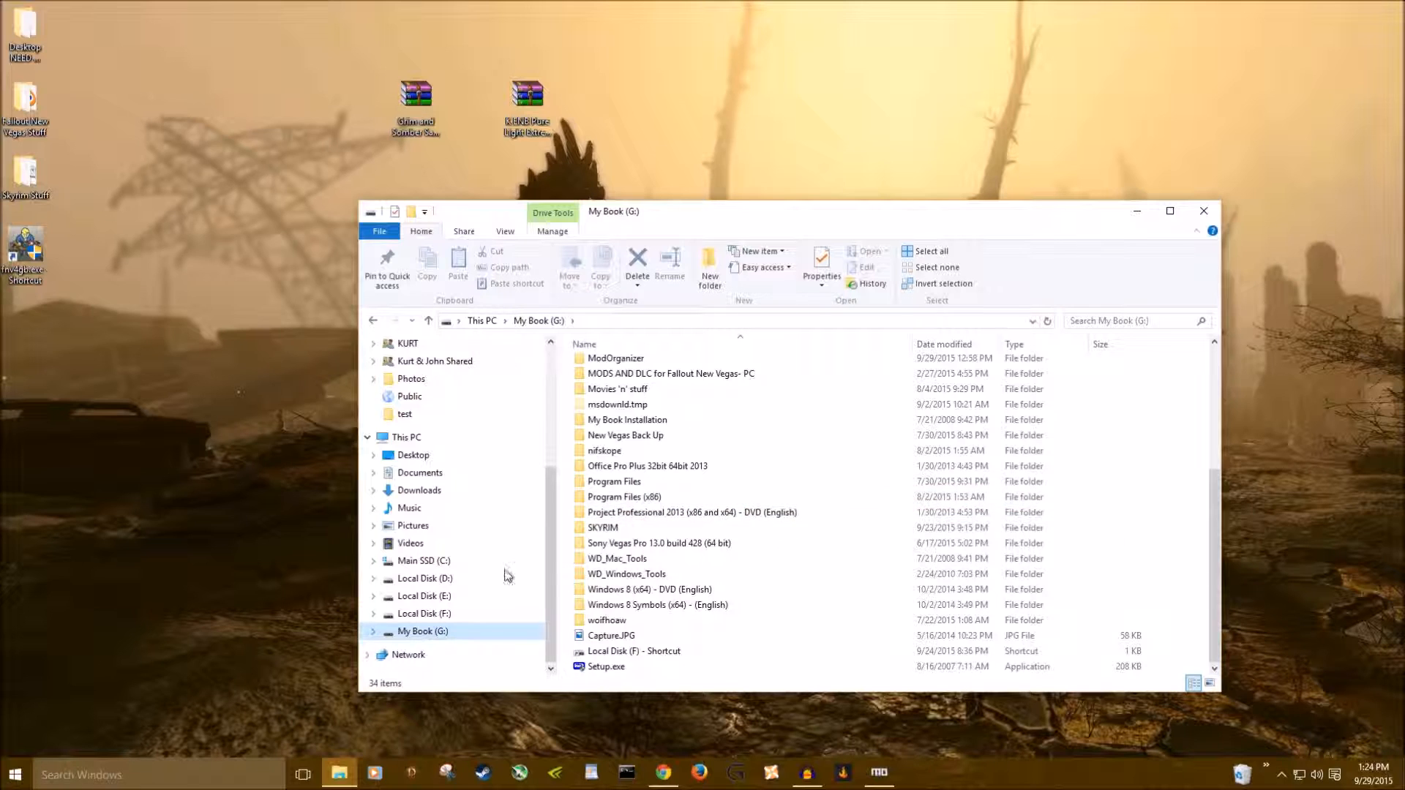
double_click(659, 498)
click(592, 414)
double_click(593, 427)
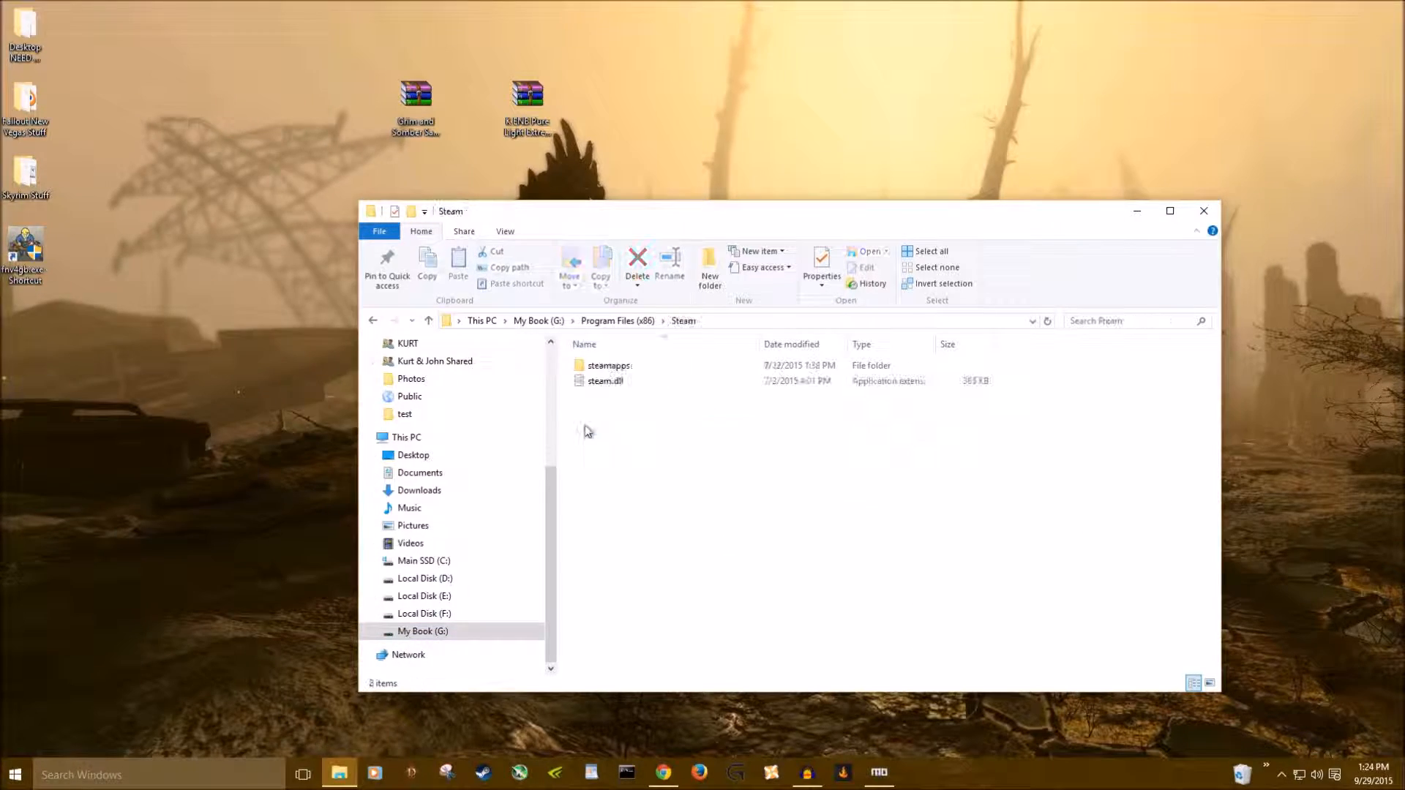
- Go into steamapps, common and open the Skyrim game folder
double_click(605, 368)
double_click(615, 382)
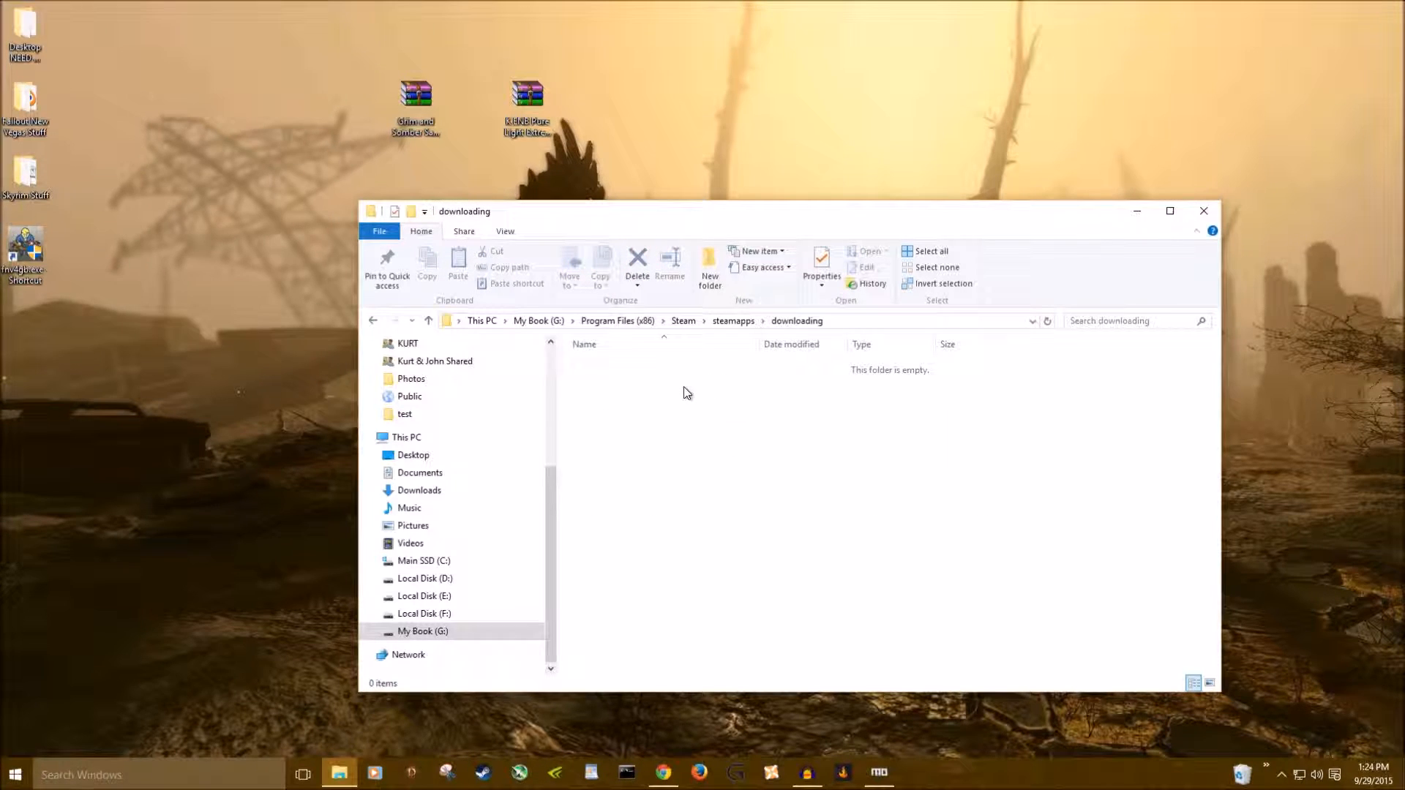
click(733, 322)
double_click(632, 366)
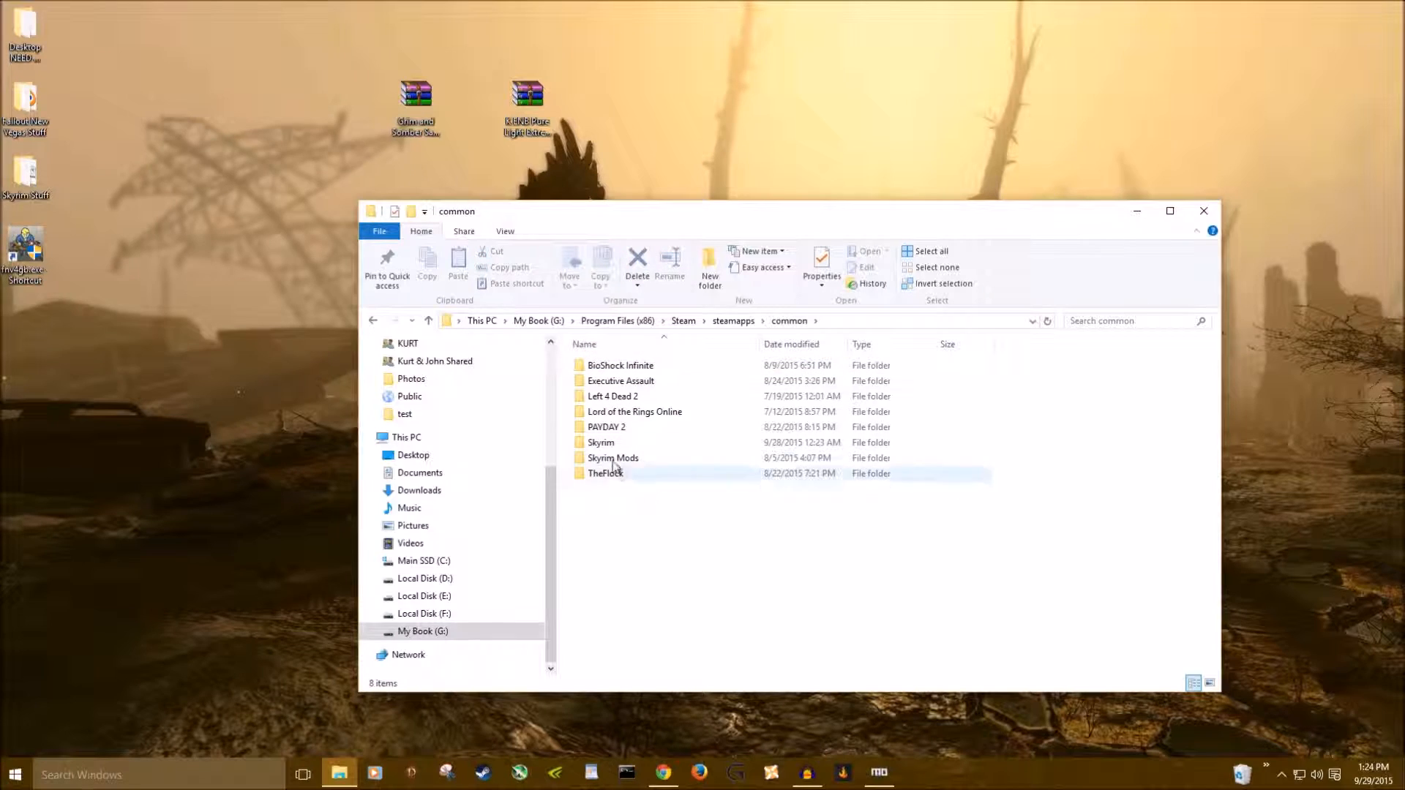
double_click(632, 443)
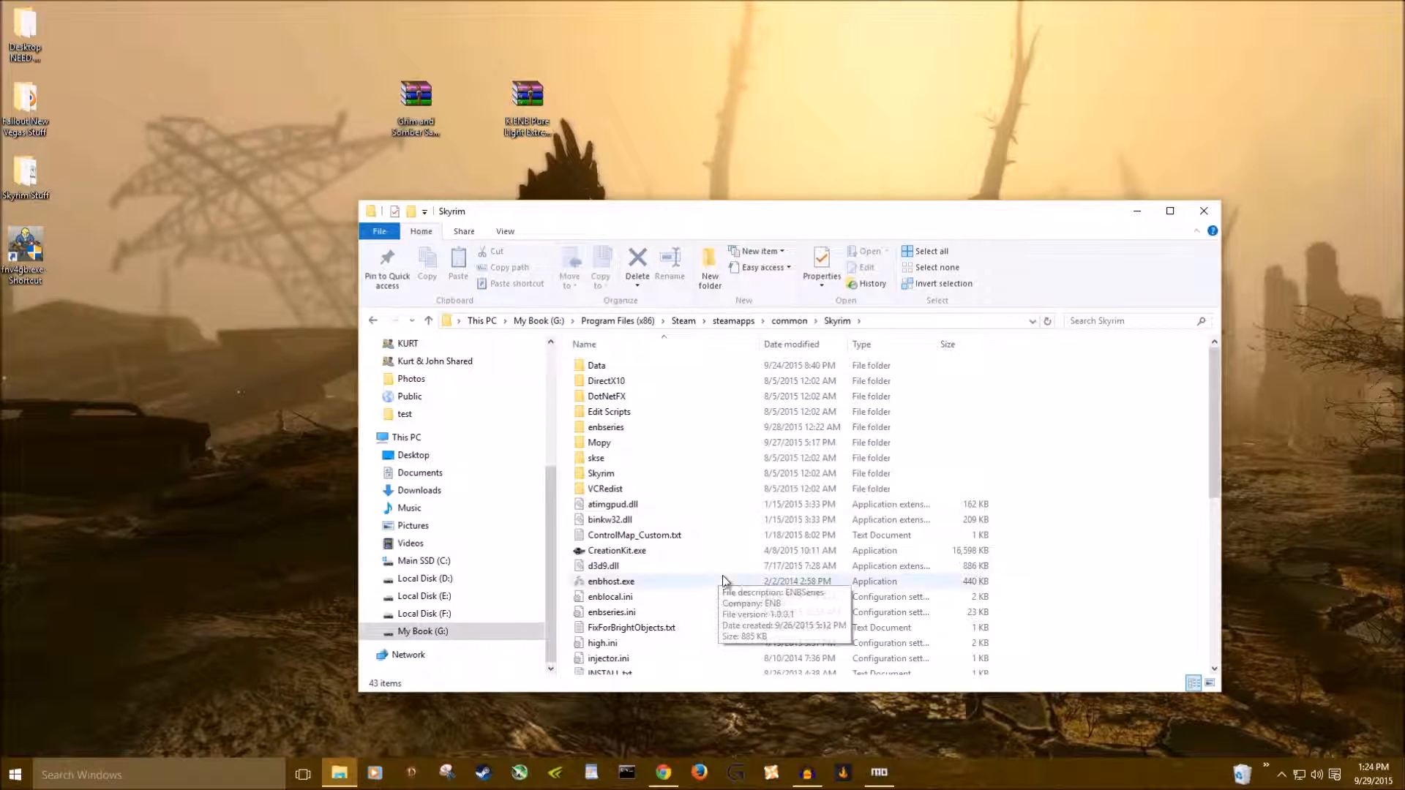
scroll(733, 491, down, 4)
scroll(724, 562, up, 3)
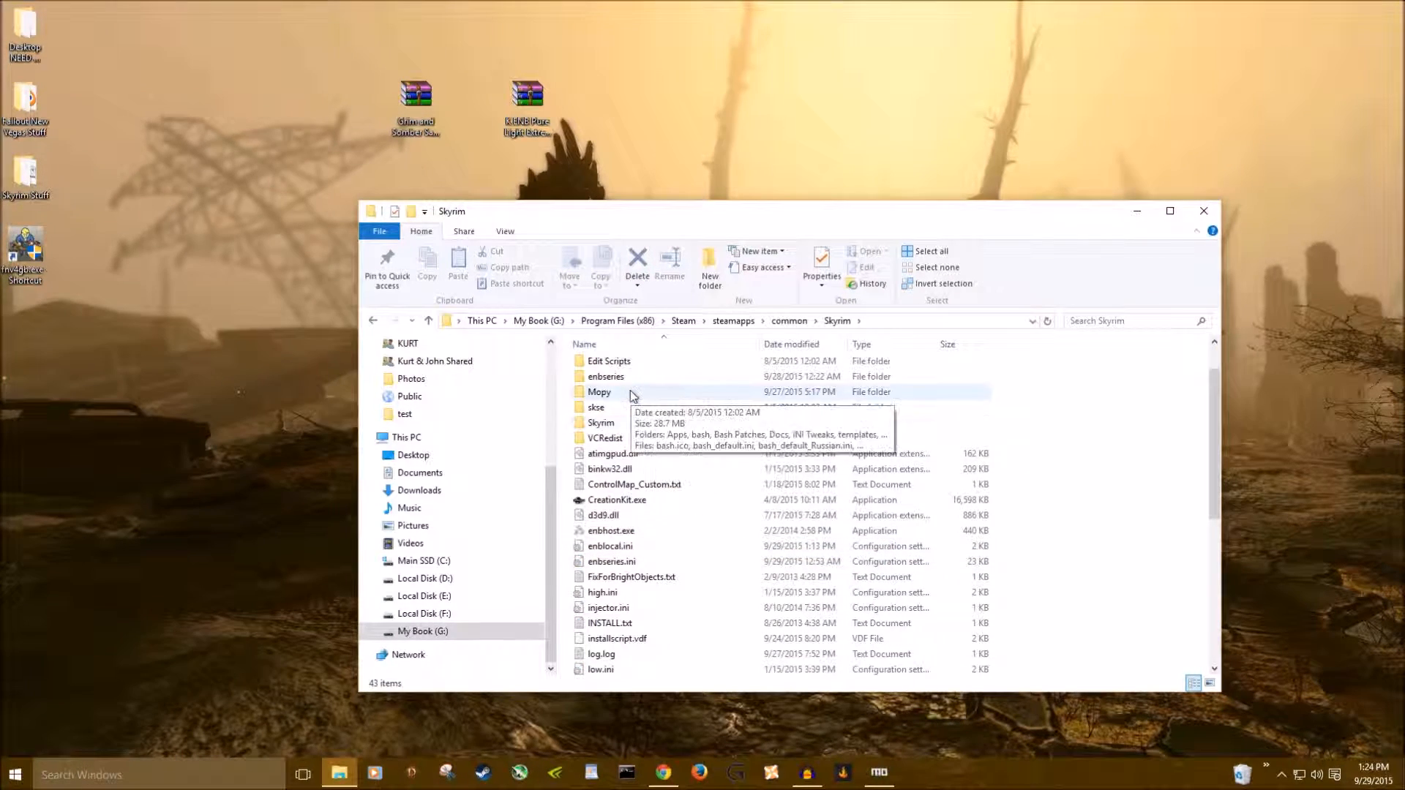
- Move the Skyrim folder window aside and open a second File Explorer window
drag(705, 210, 1028, 115)
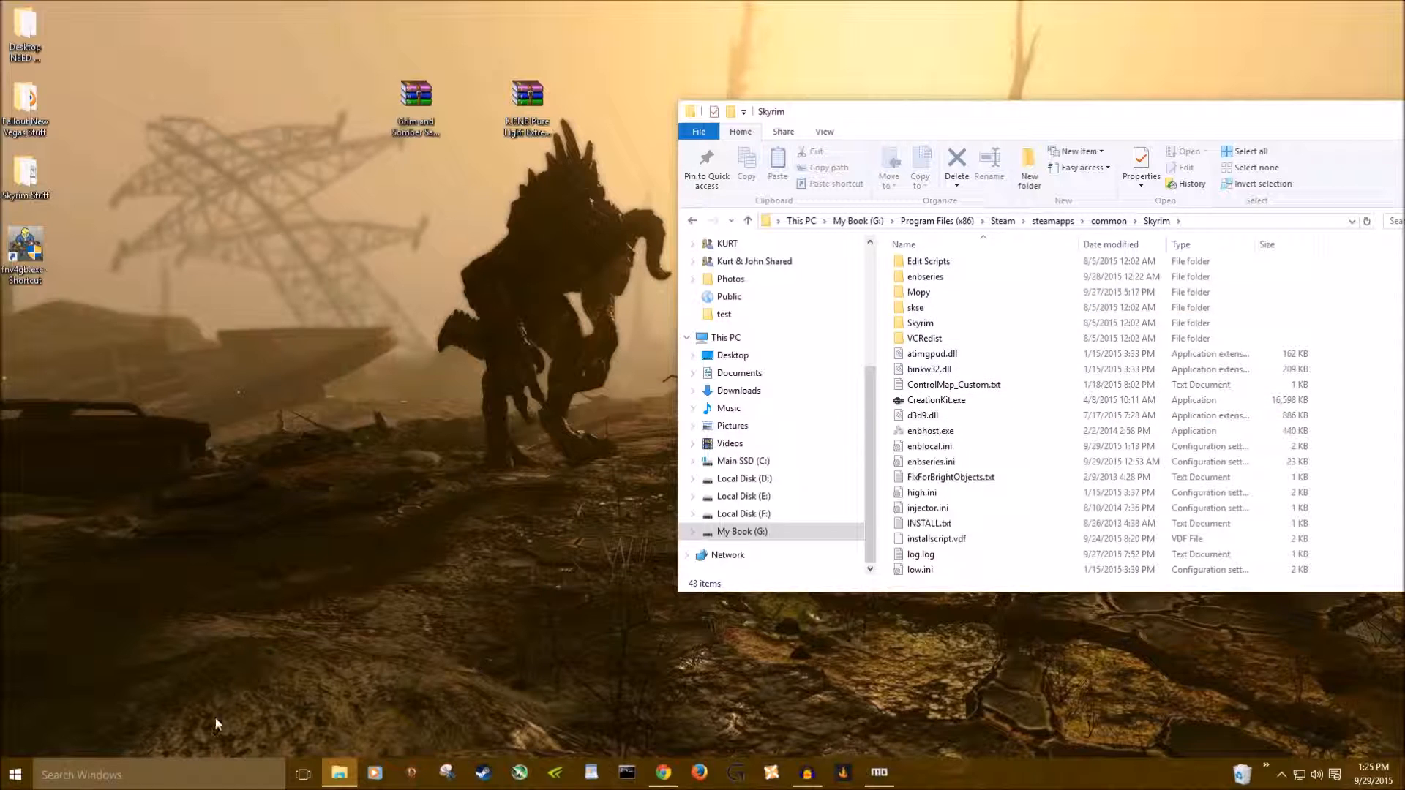
right_click(327, 778)
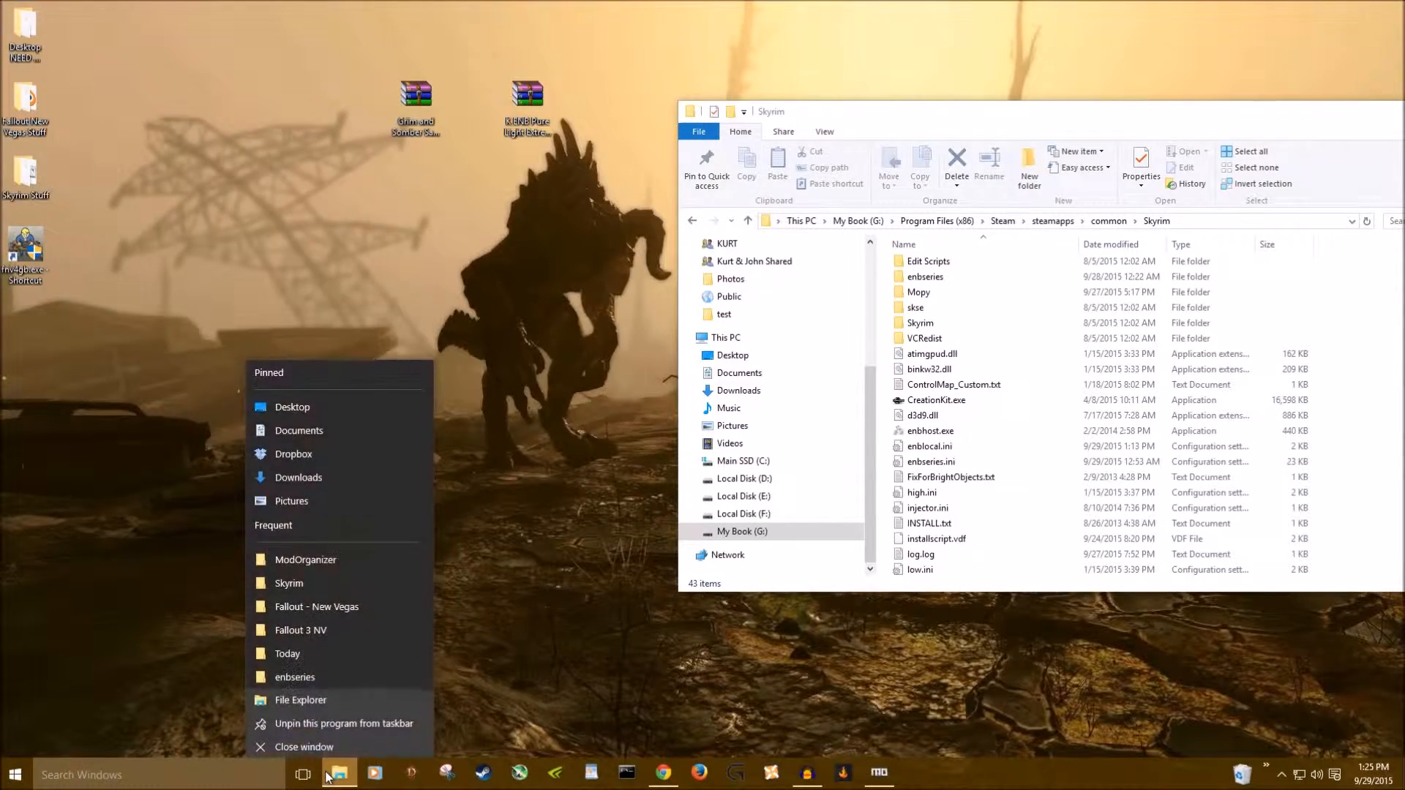
click(328, 691)
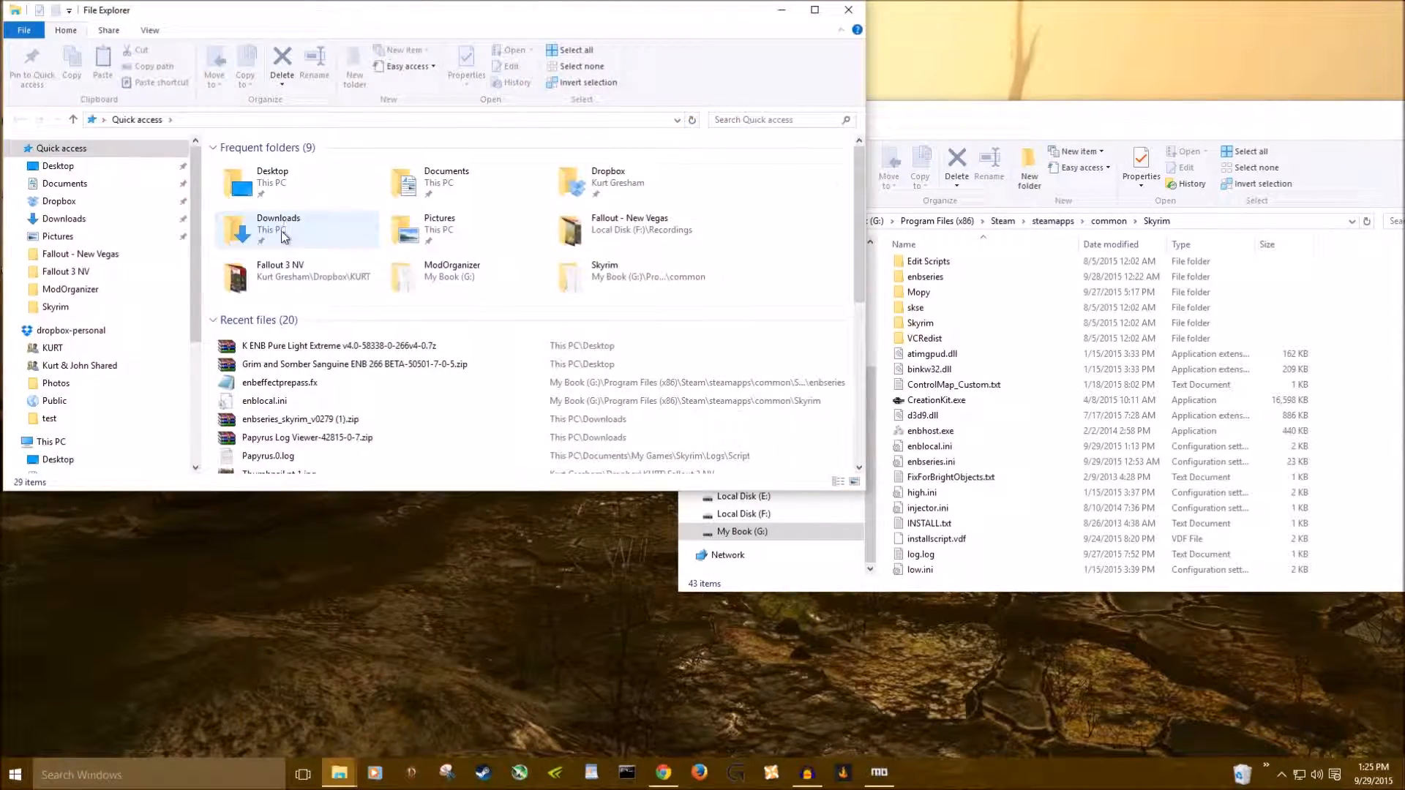
- Switch to Chrome and open the English version of enbdev.com in a new tab
click(662, 775)
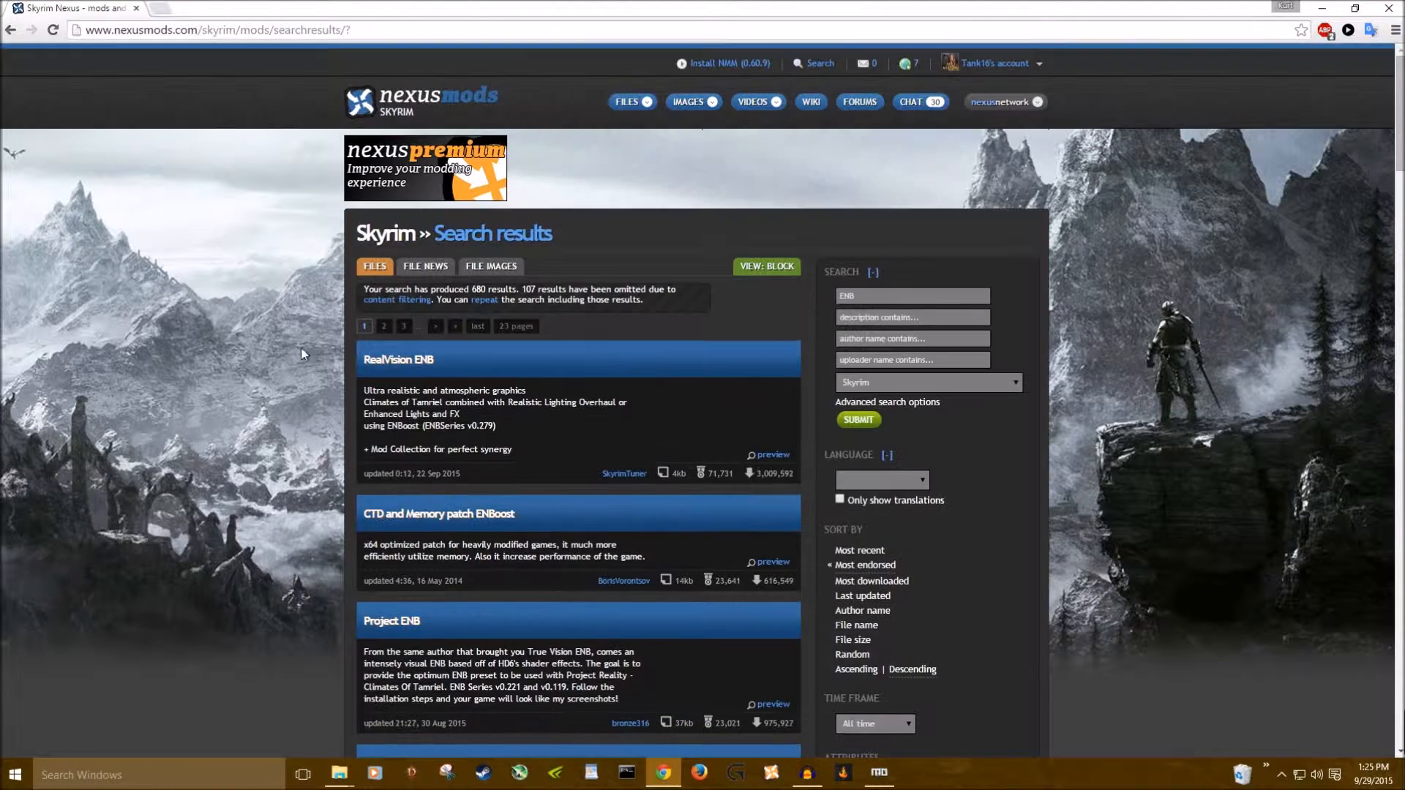
click(161, 8)
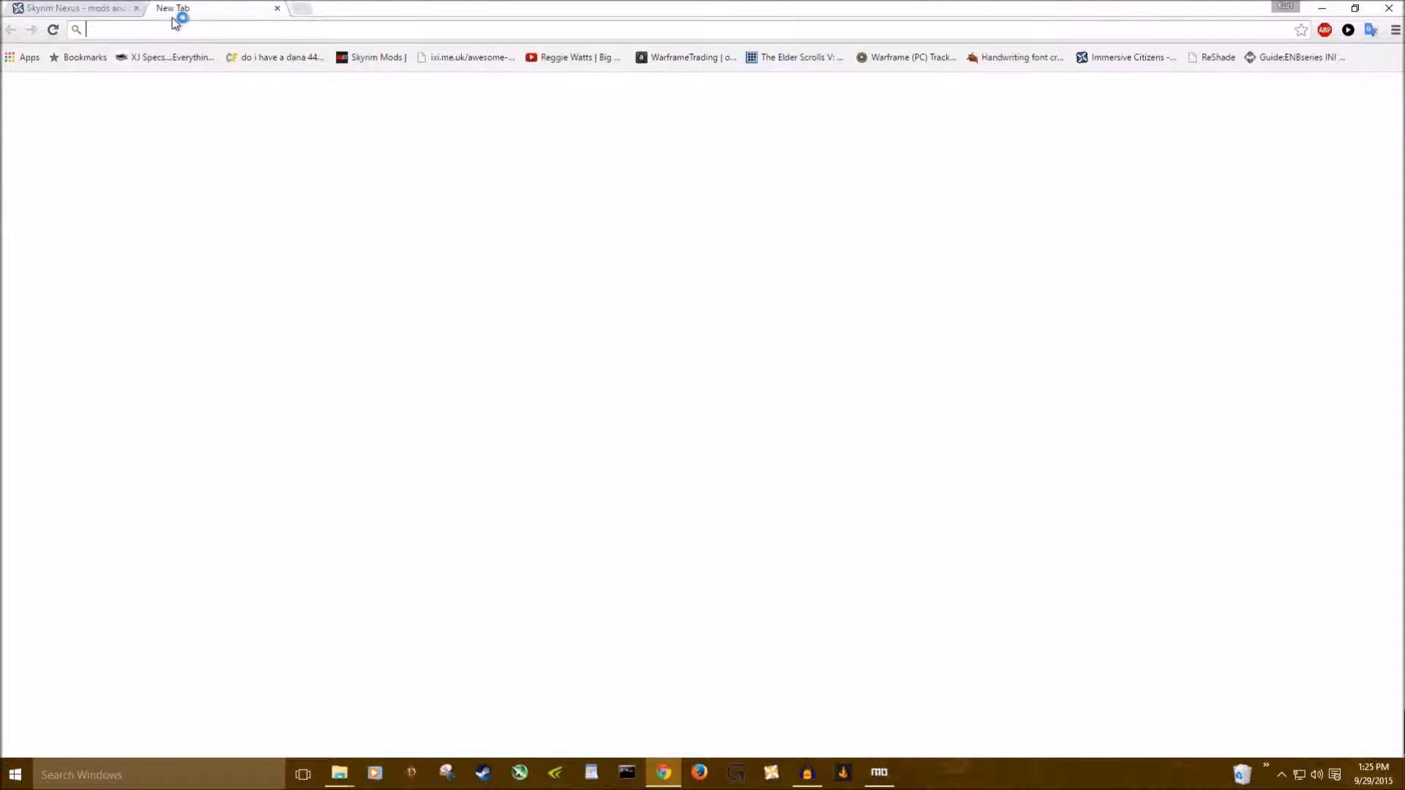
text(enbdev.com)
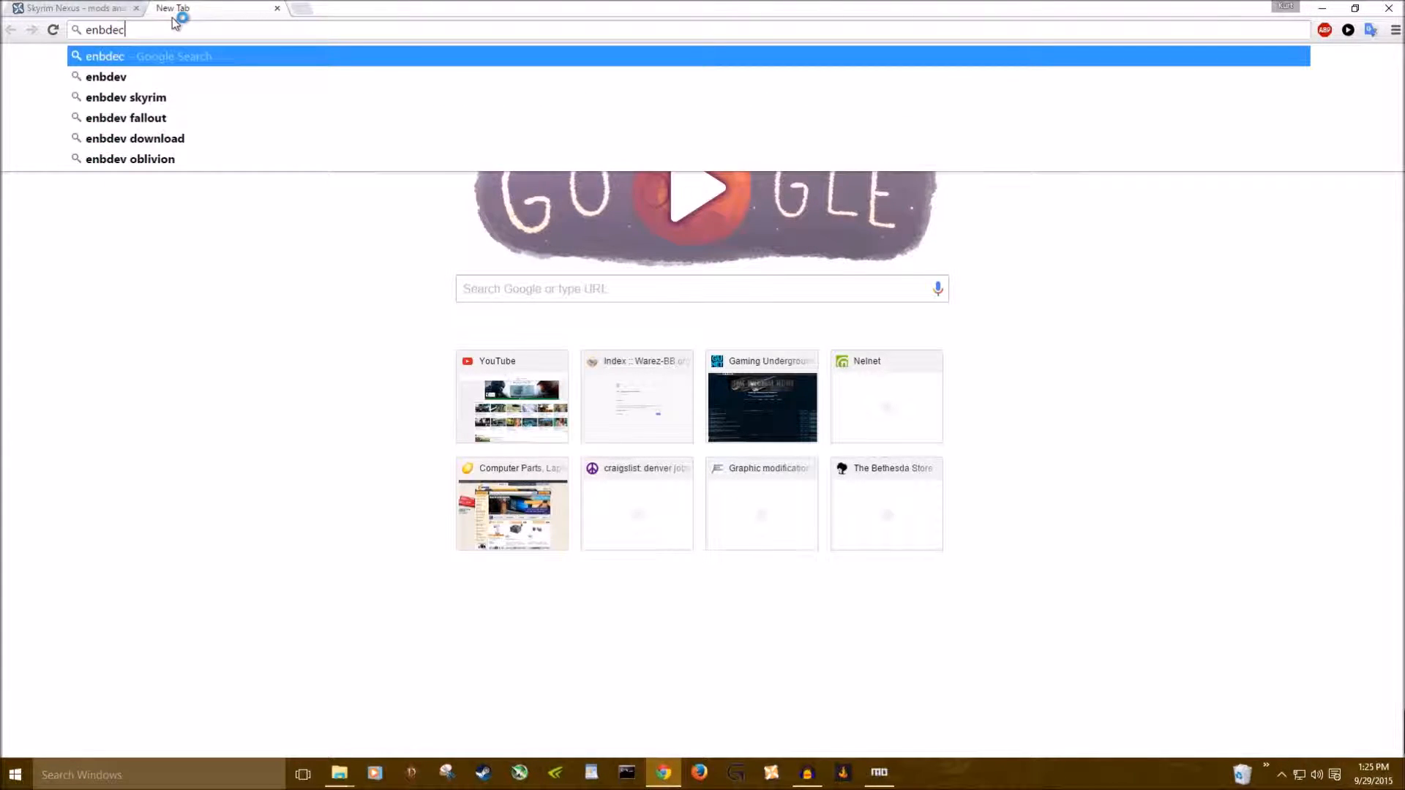
key(Return)
click(67, 603)
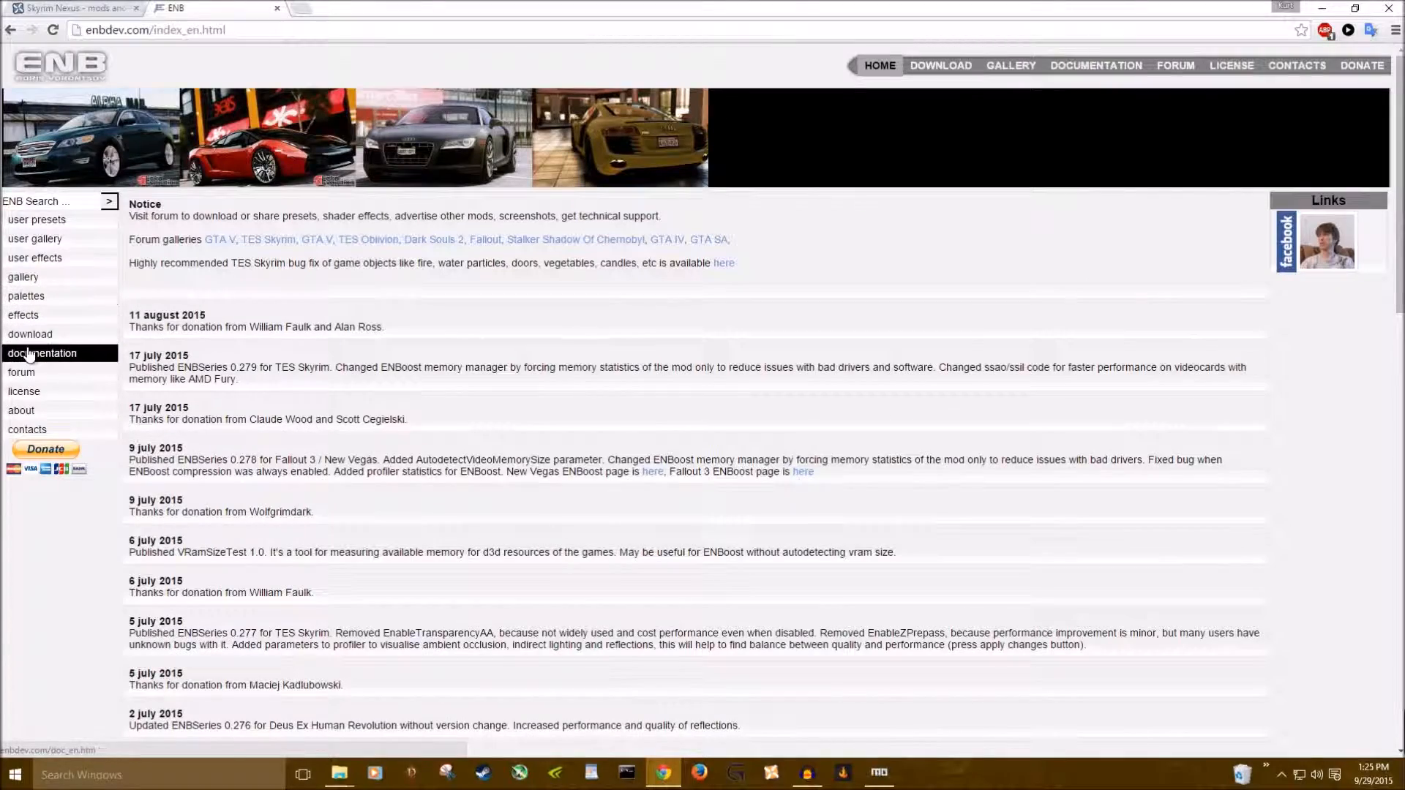
- View the TES Skyrim v0.279 download page on the ENB site down to its download link, and close the browser
click(30, 333)
scroll(295, 398, down, 10)
scroll(295, 398, down, 1)
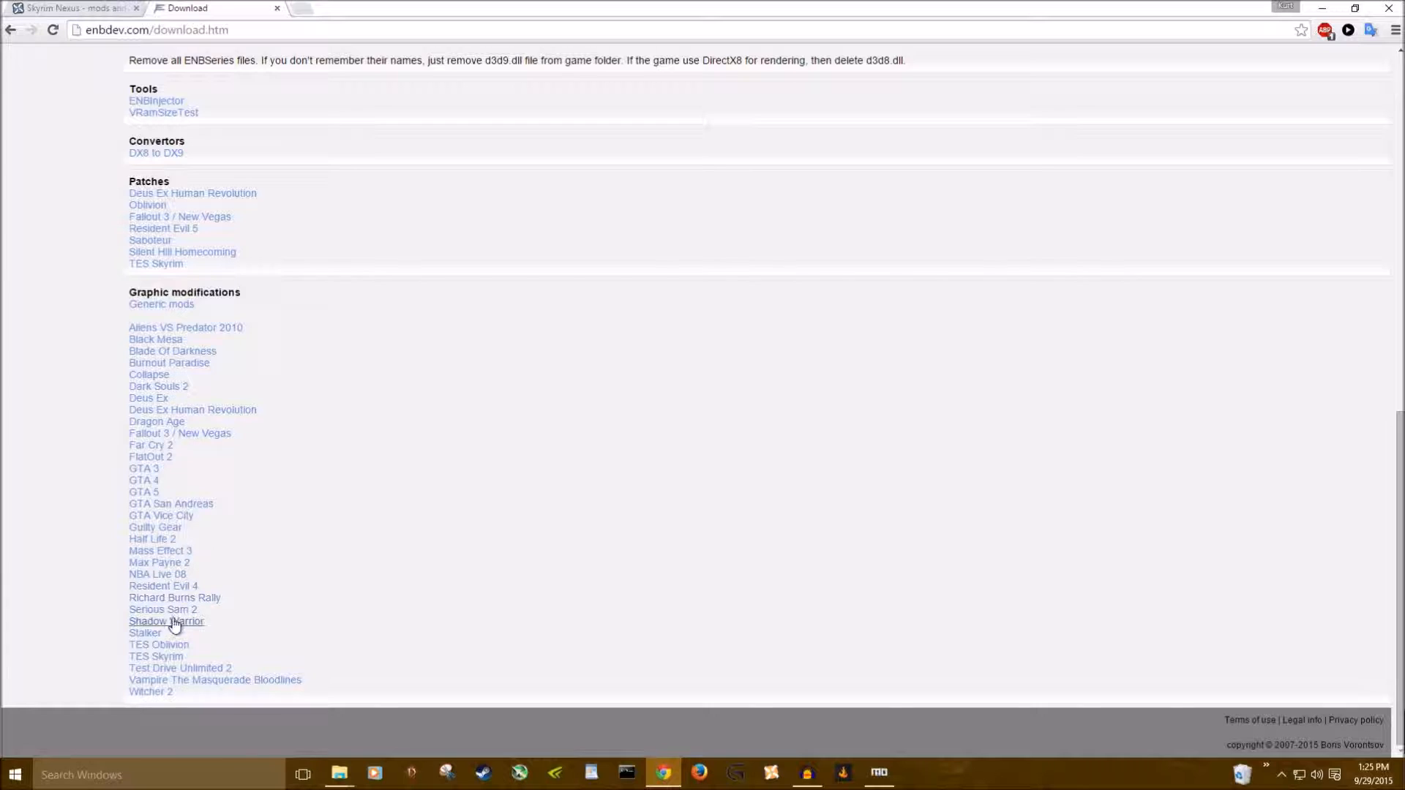
click(167, 662)
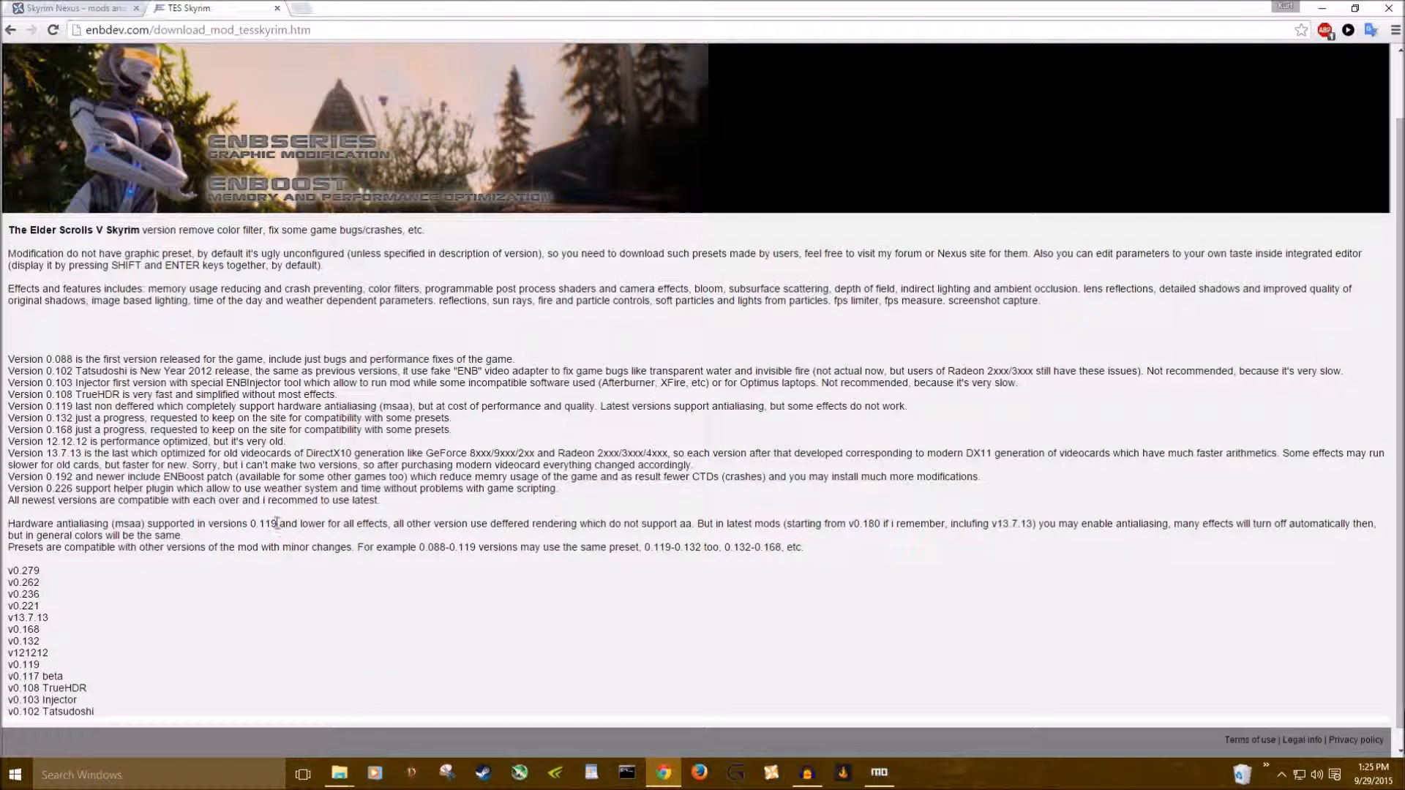
click(21, 571)
scroll(600, 497, down, 20)
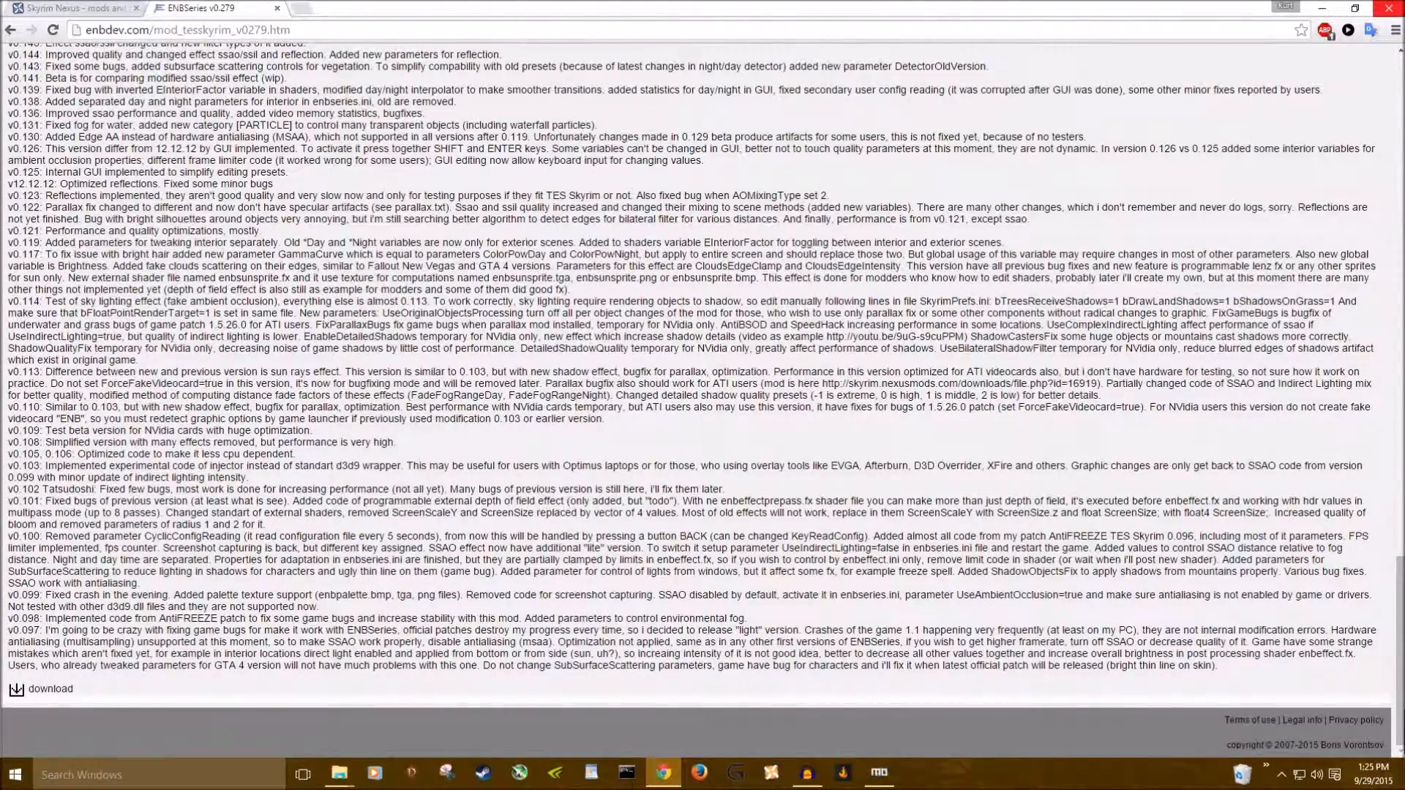
click(1388, 8)
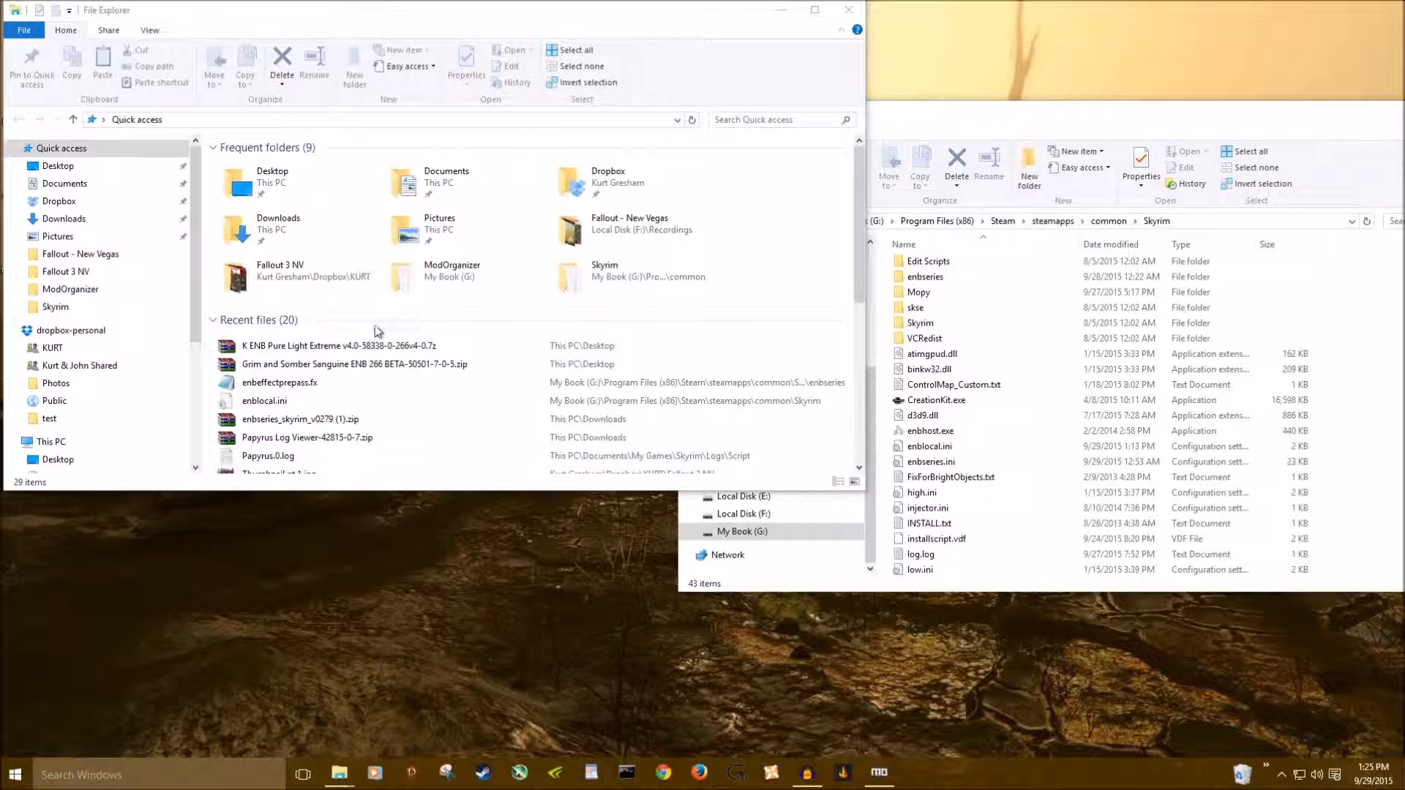
- Delete the duplicate archive enbseries_skyrim_v0279 (1).zip from the Downloads folder
double_click(275, 223)
scroll(357, 344, down, 5)
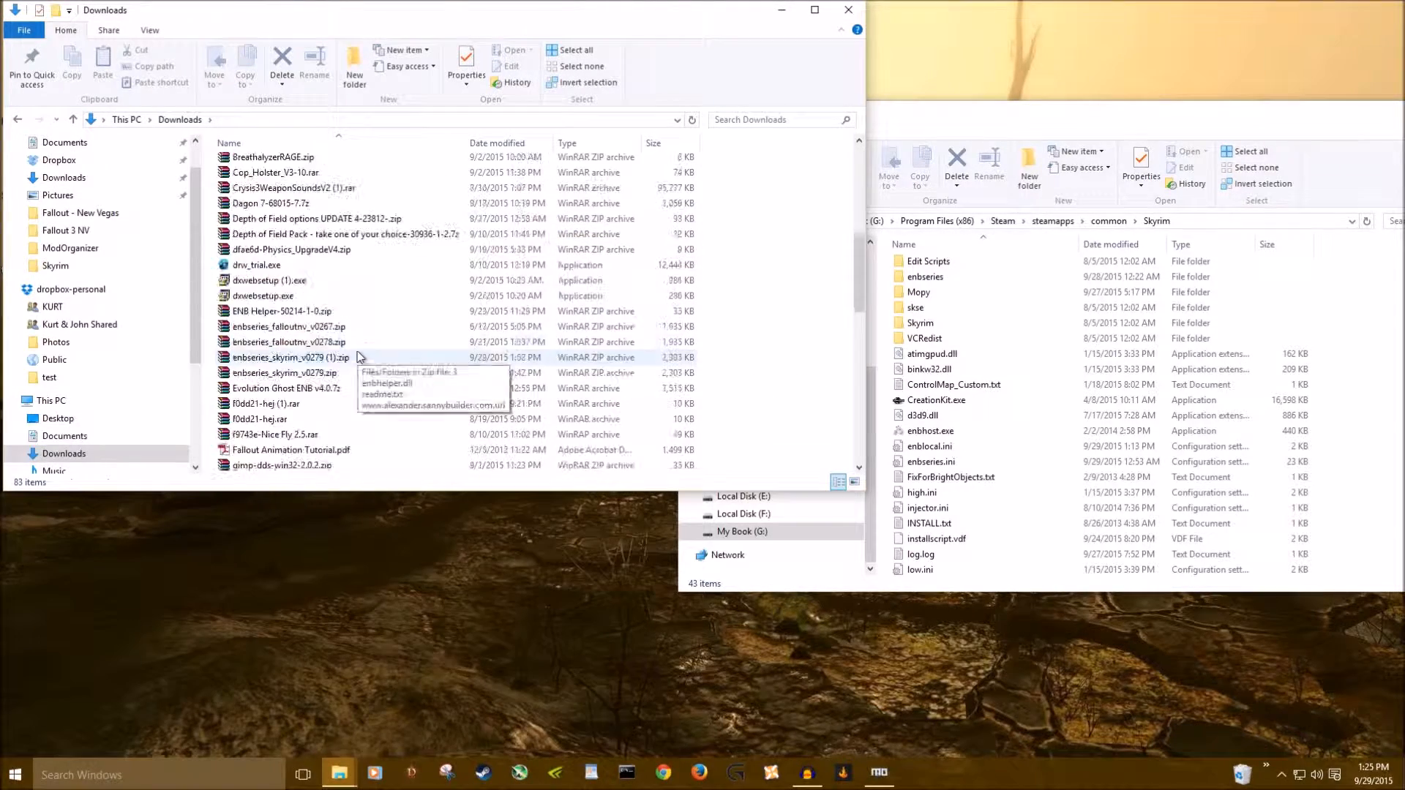
scroll(358, 350, up, 2)
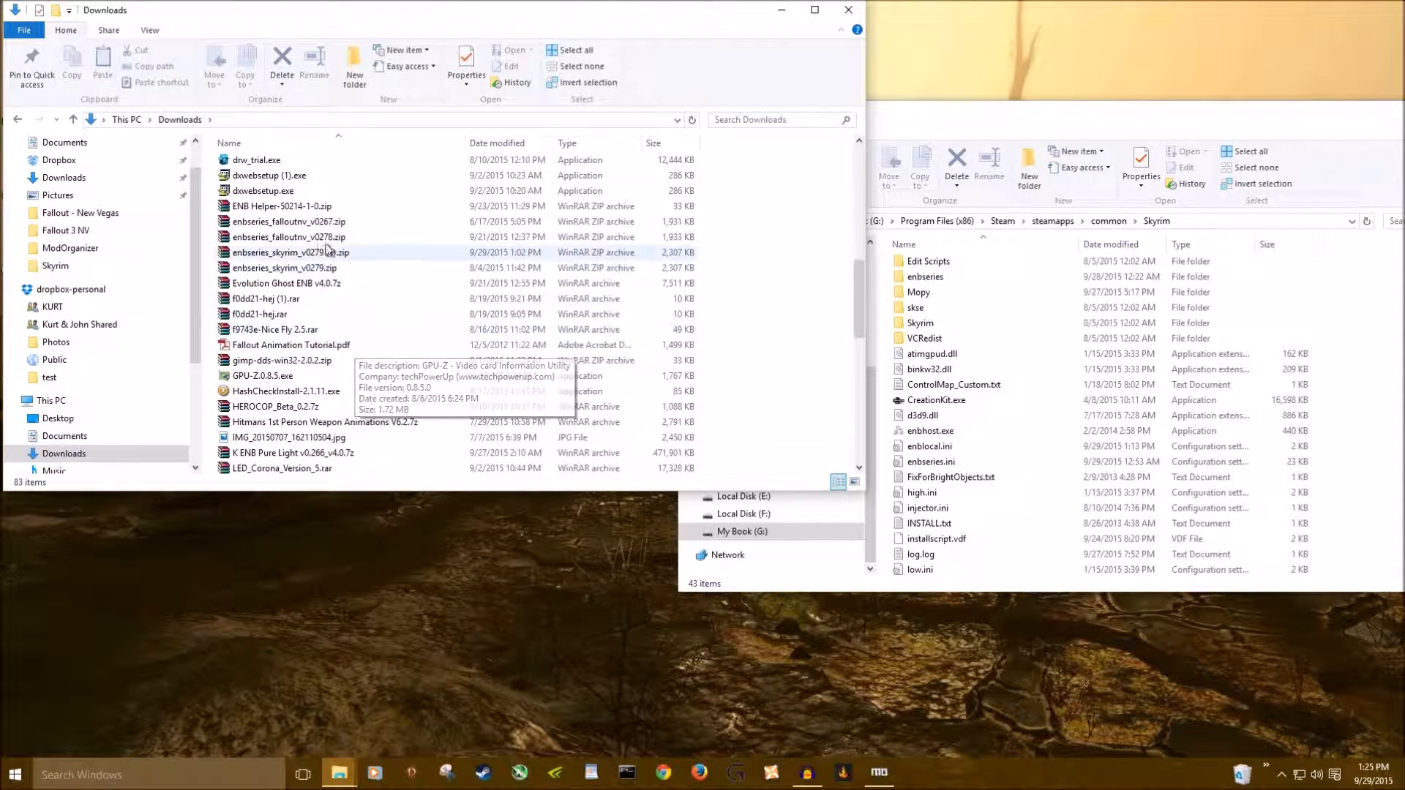
right_click(294, 255)
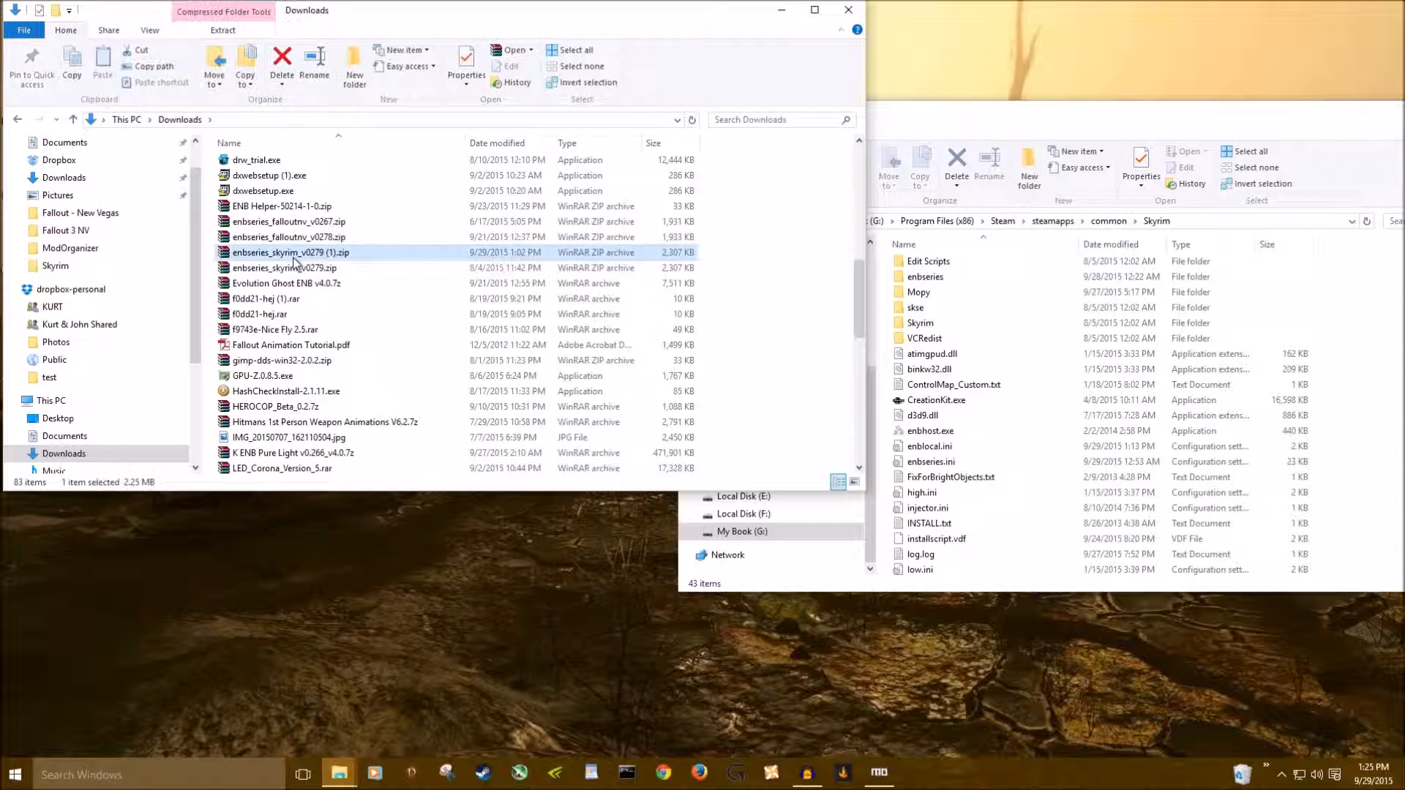
click(330, 532)
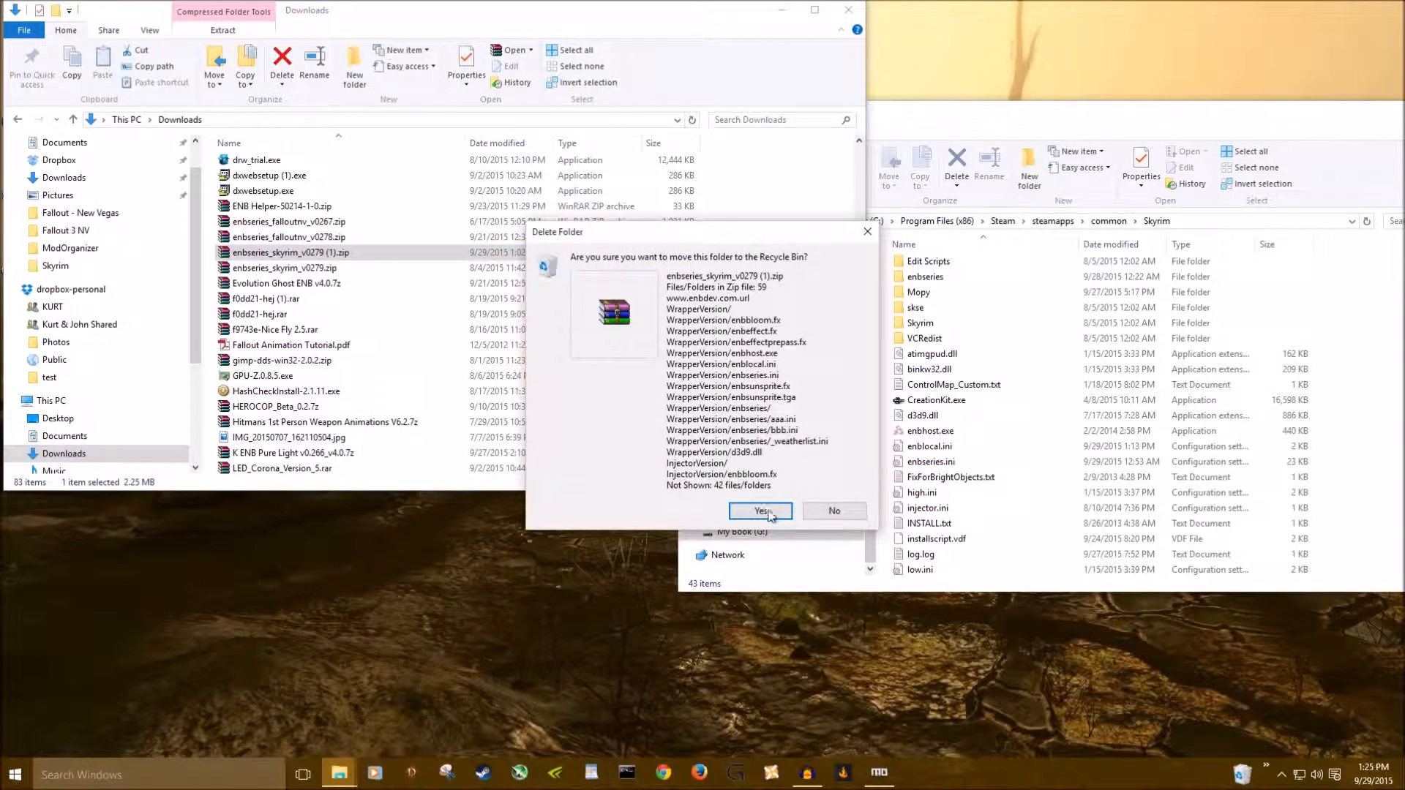
click(787, 521)
- Open enbseries_skyrim_v0279.zip in WinRAR, close the Downloads window and license notice, and place the archive beside the Skyrim folder
double_click(286, 253)
click(848, 10)
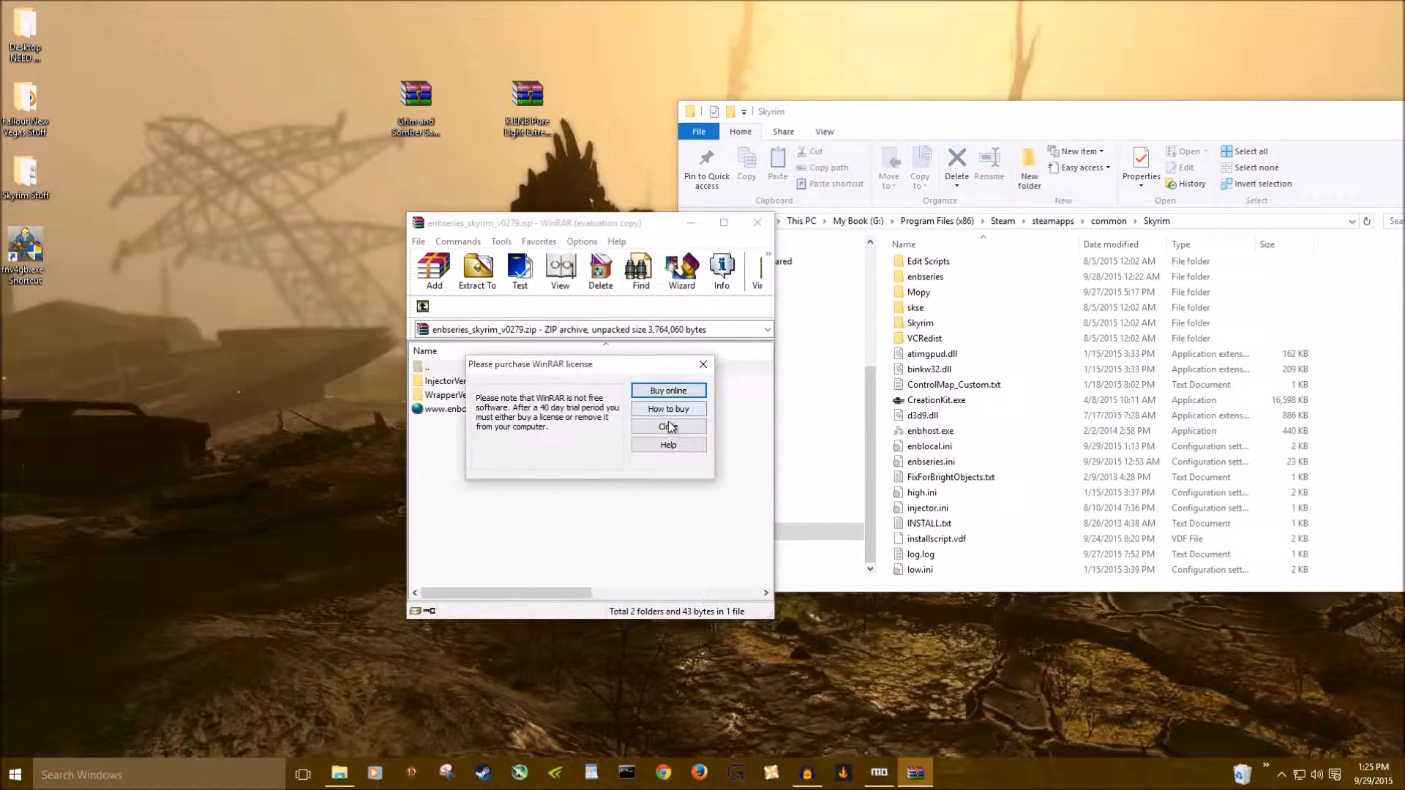
click(668, 426)
drag(485, 218, 348, 172)
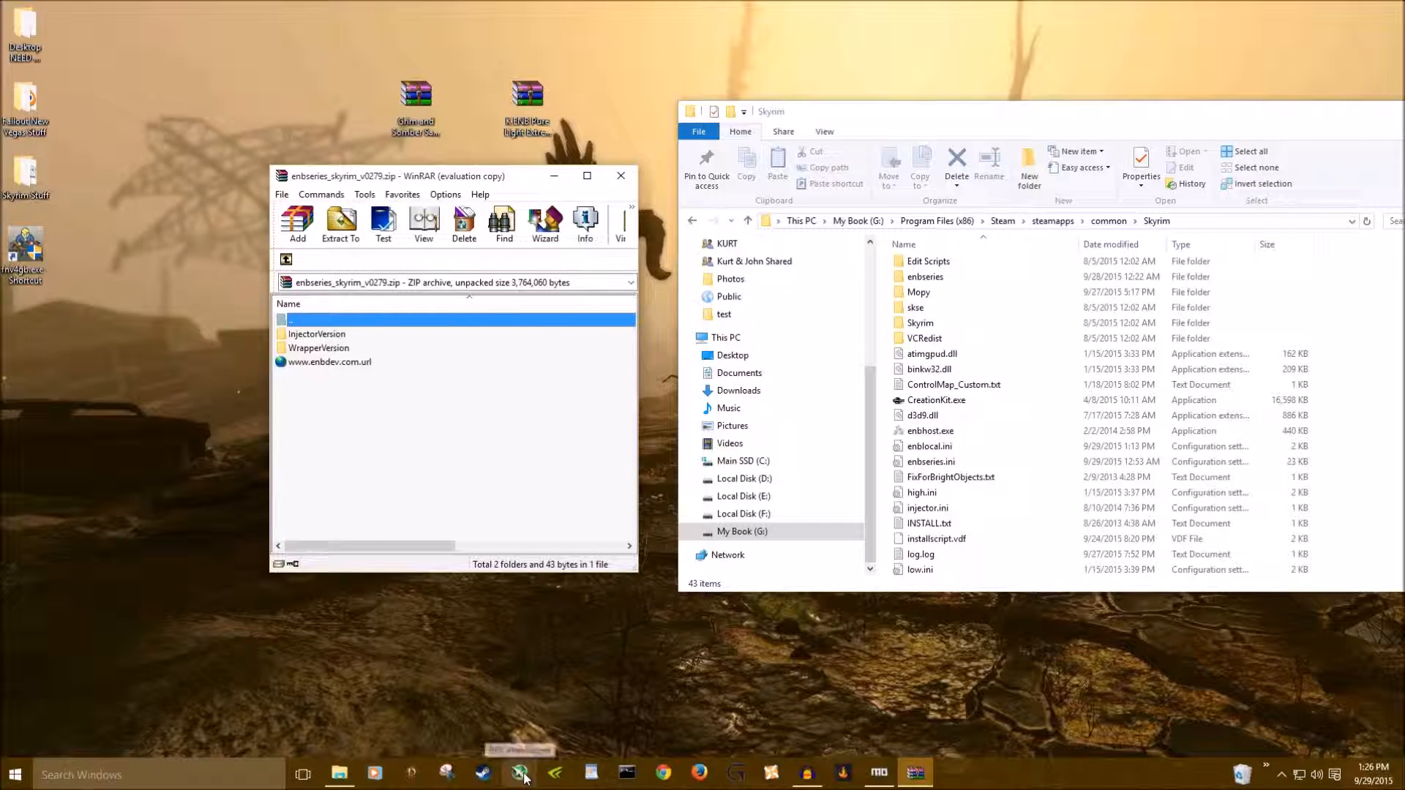
- Open the archive's WrapperVersion folder and select d3d9.dll, followed by enbhost.exe
double_click(299, 350)
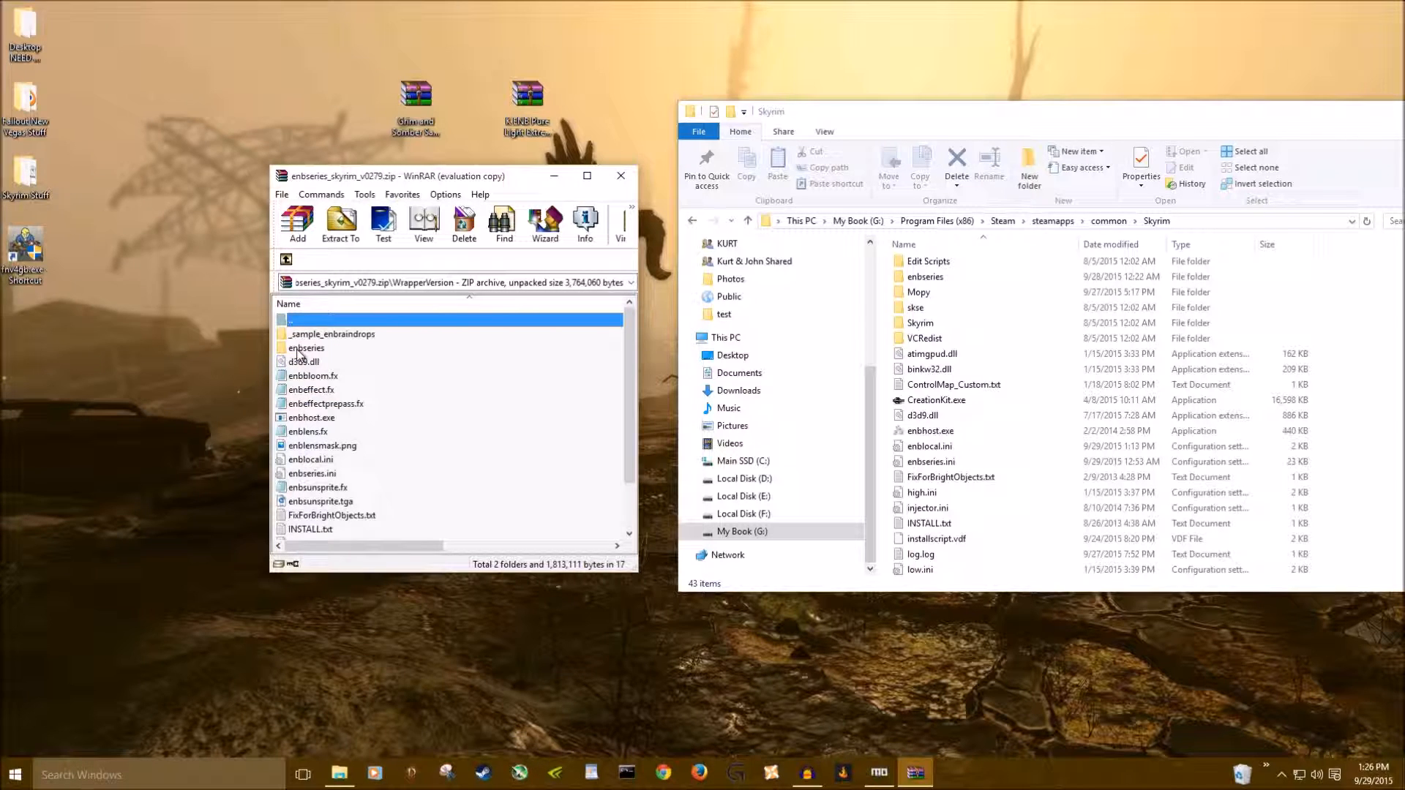
click(300, 362)
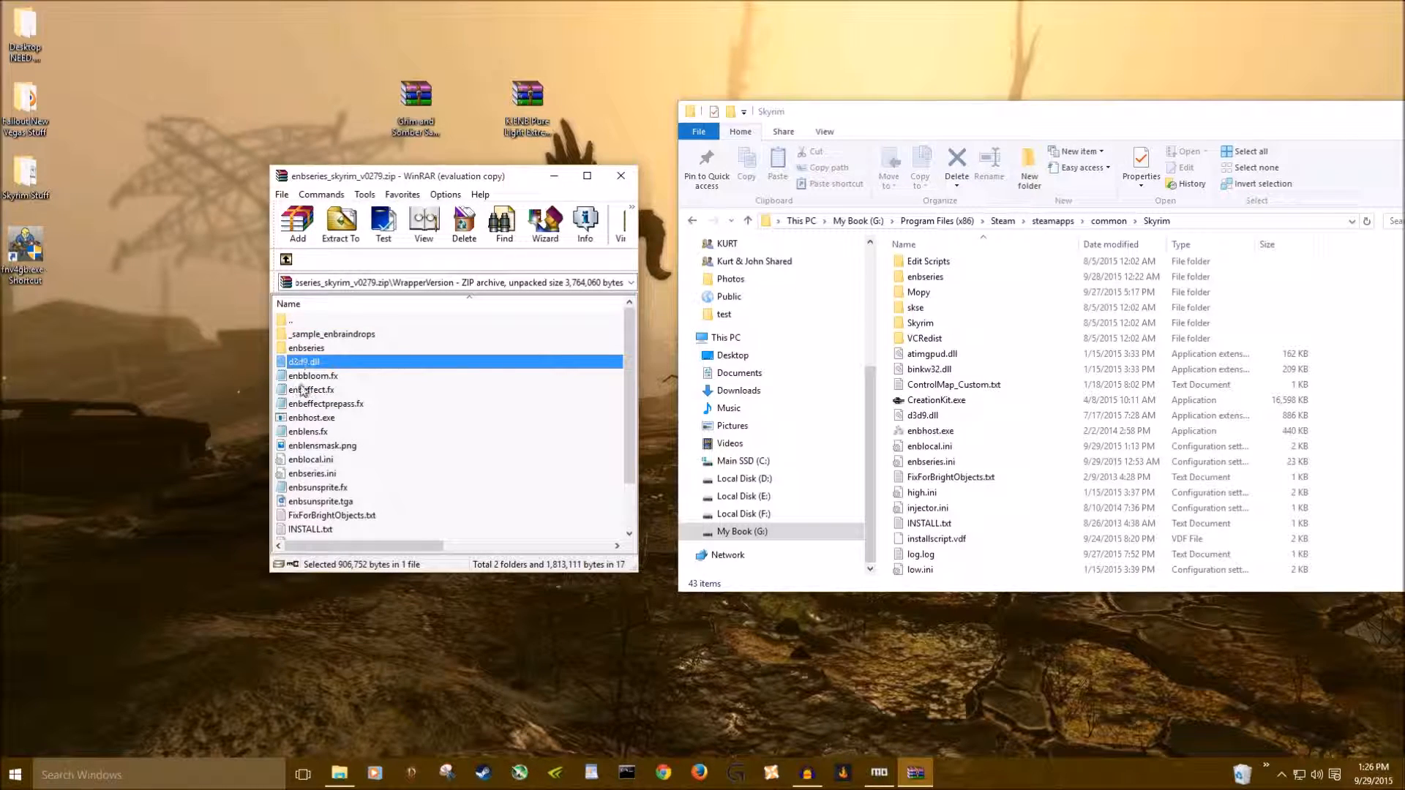
click(316, 420)
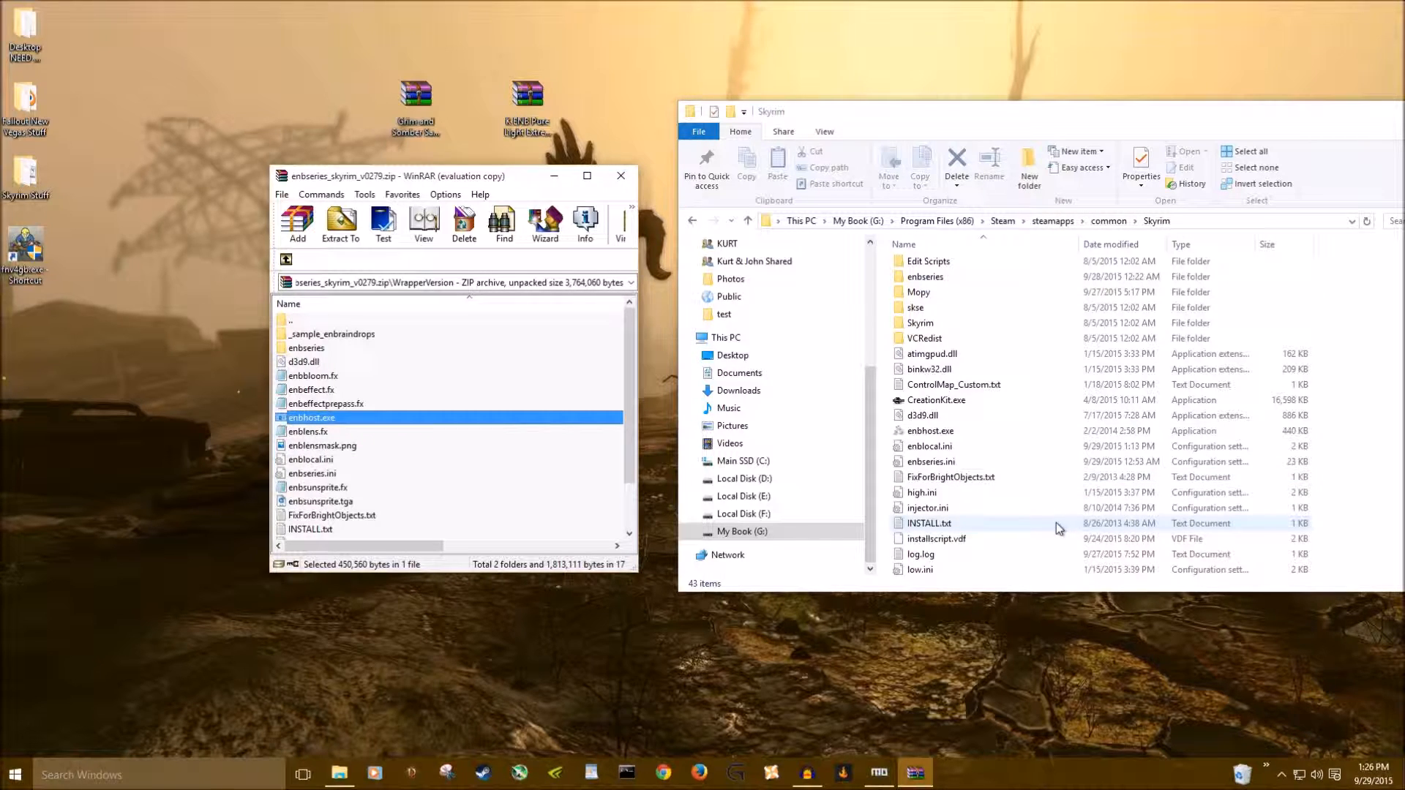
- Launch MSI Afterburner, view the On-Screen Display settings in its properties, and close the properties dialog
click(520, 772)
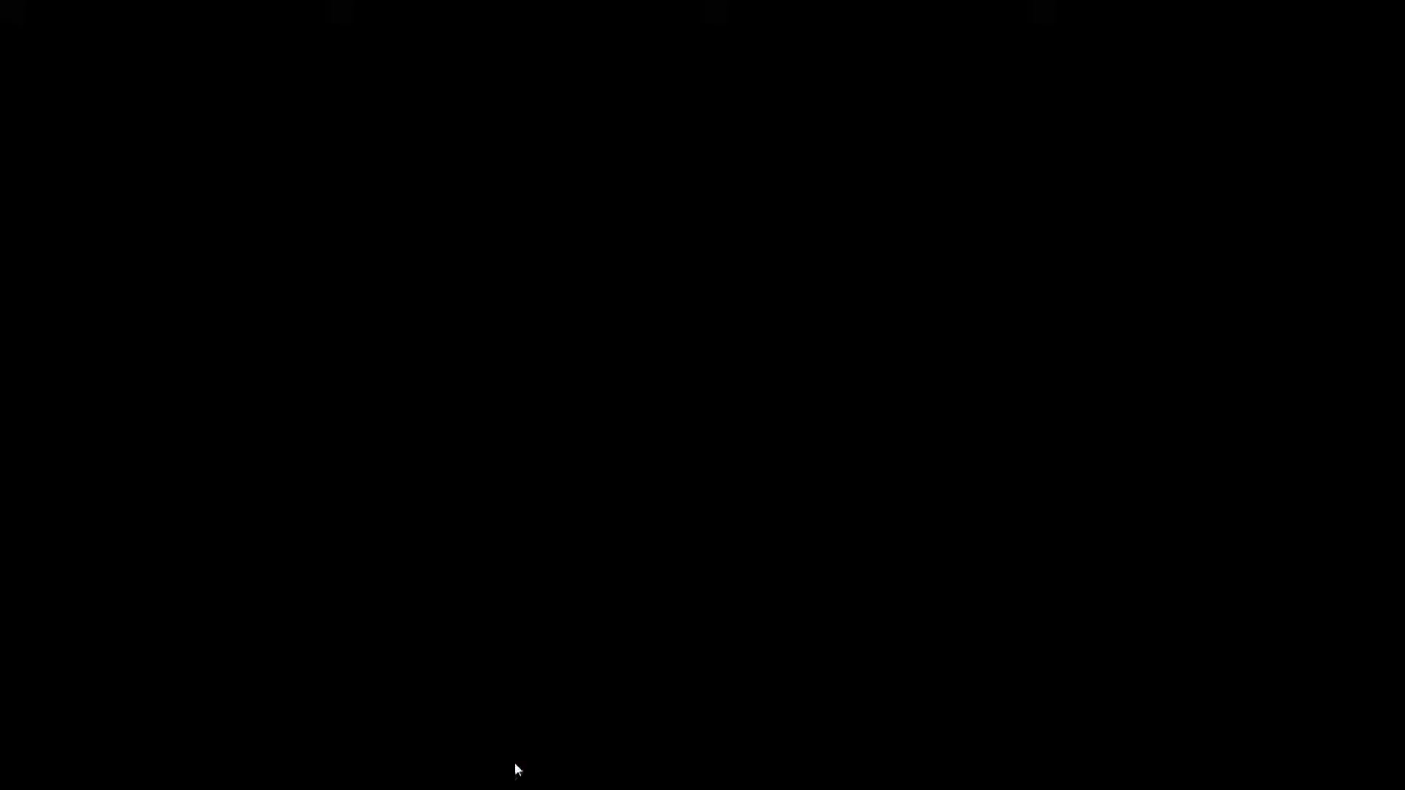
click(765, 416)
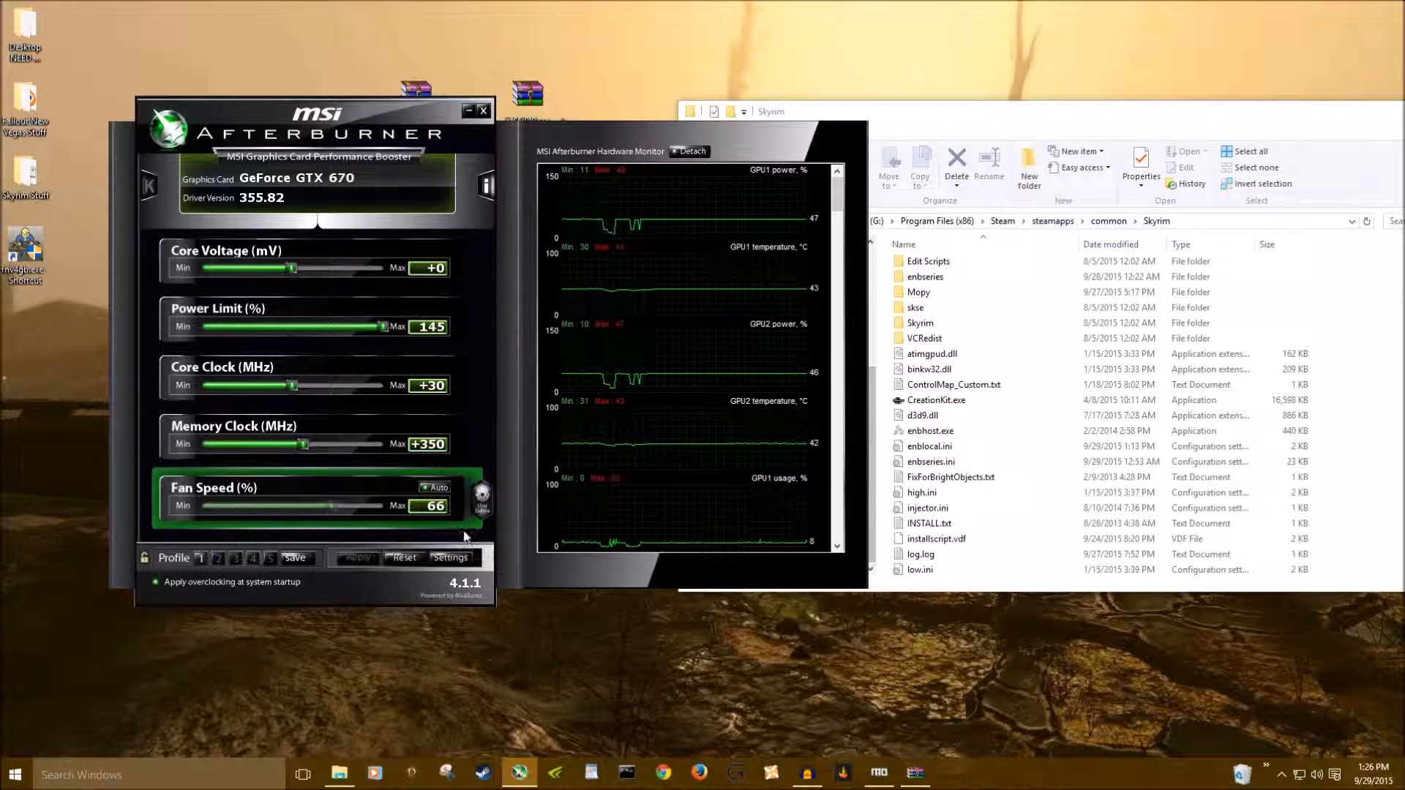
click(450, 558)
click(256, 144)
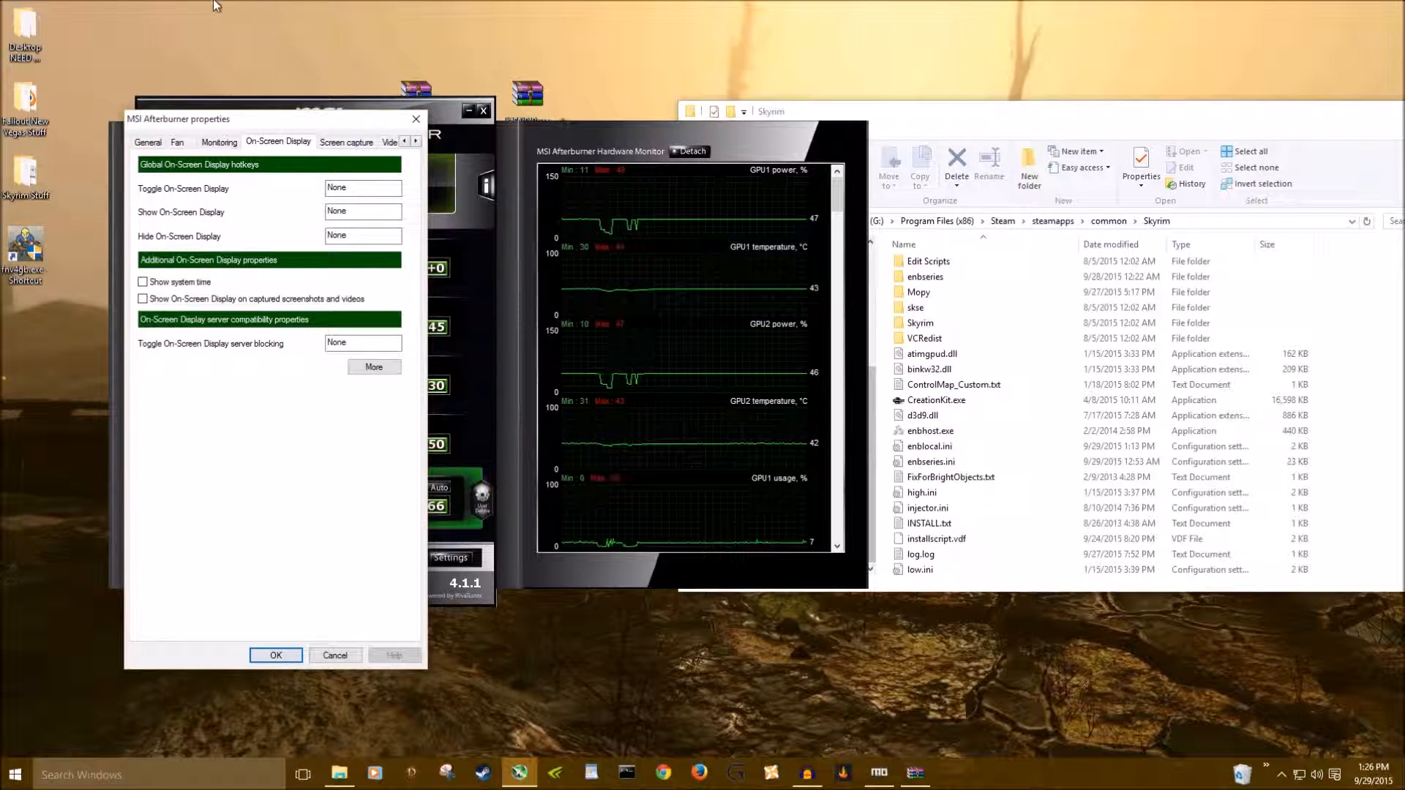
click(416, 119)
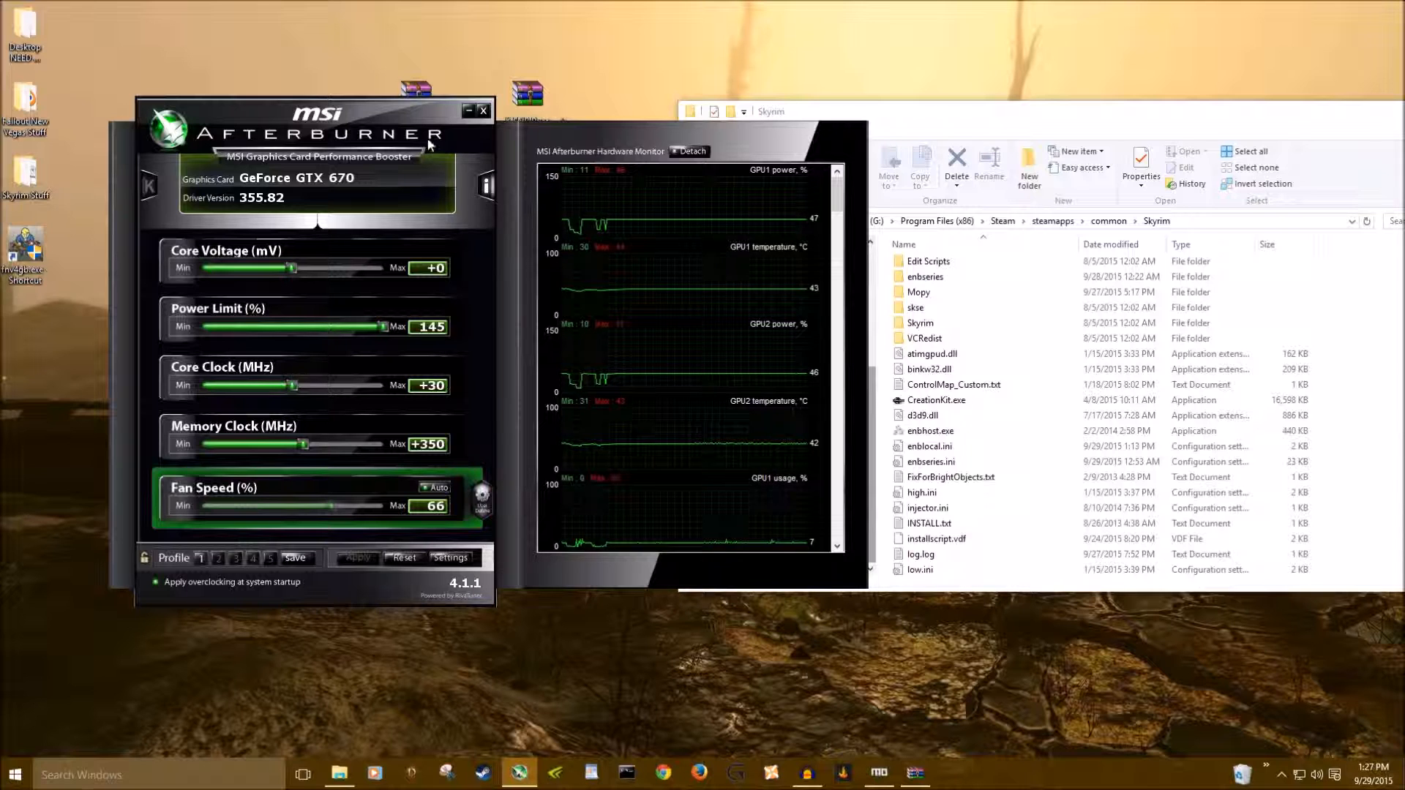
- Minimize MSI Afterburner, open RivaTuner Statistics Server, view its Custom Direct3D support setting, and close it
click(461, 111)
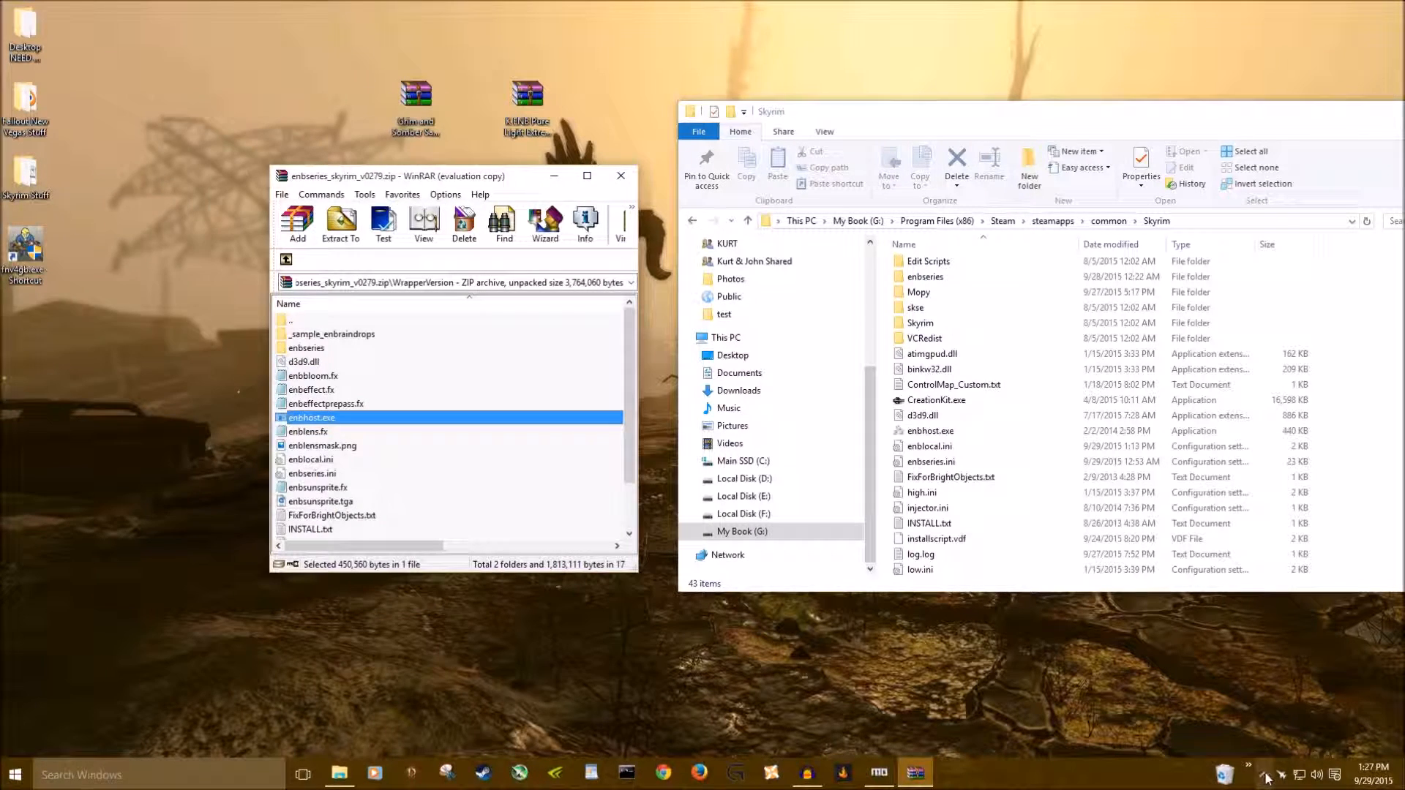
click(1267, 776)
double_click(1326, 717)
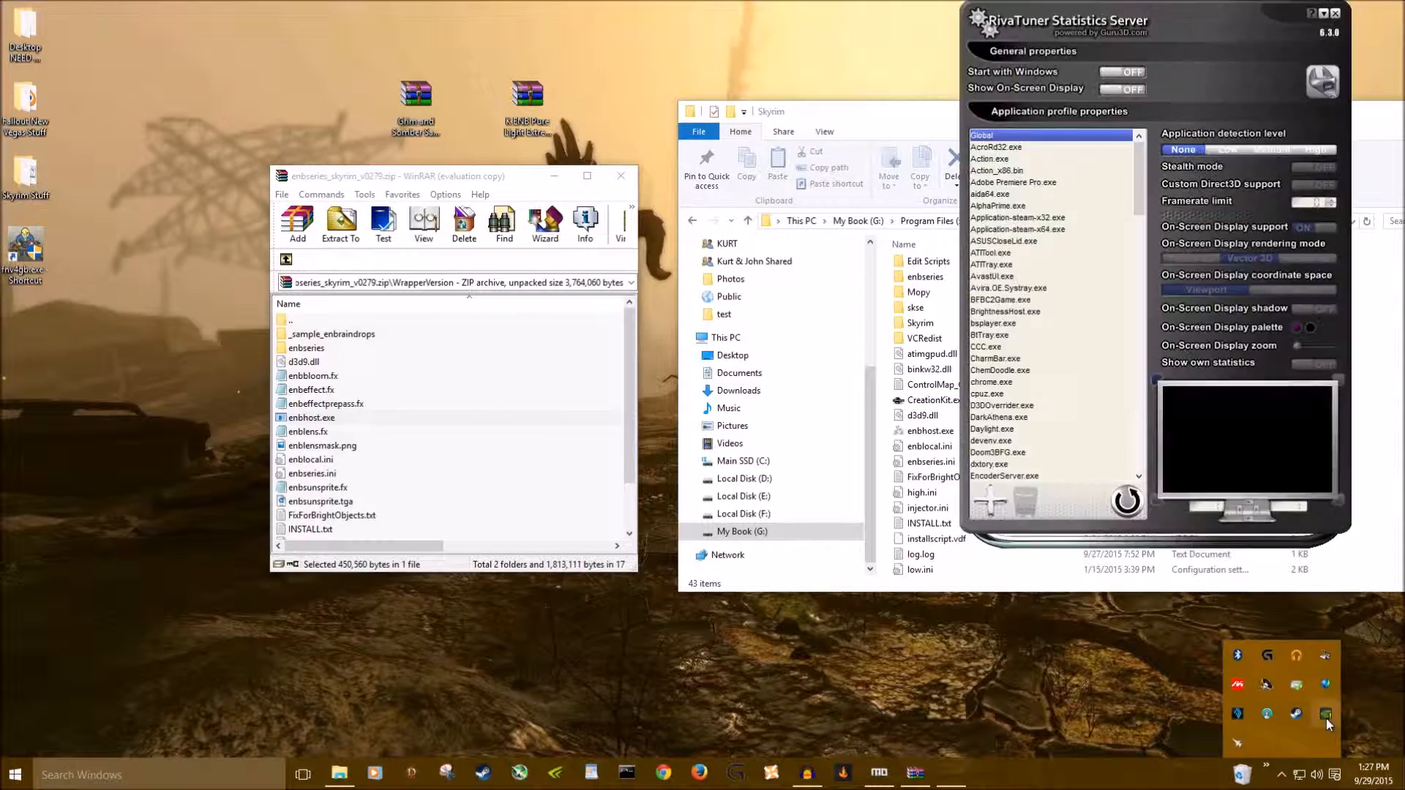
click(1152, 13)
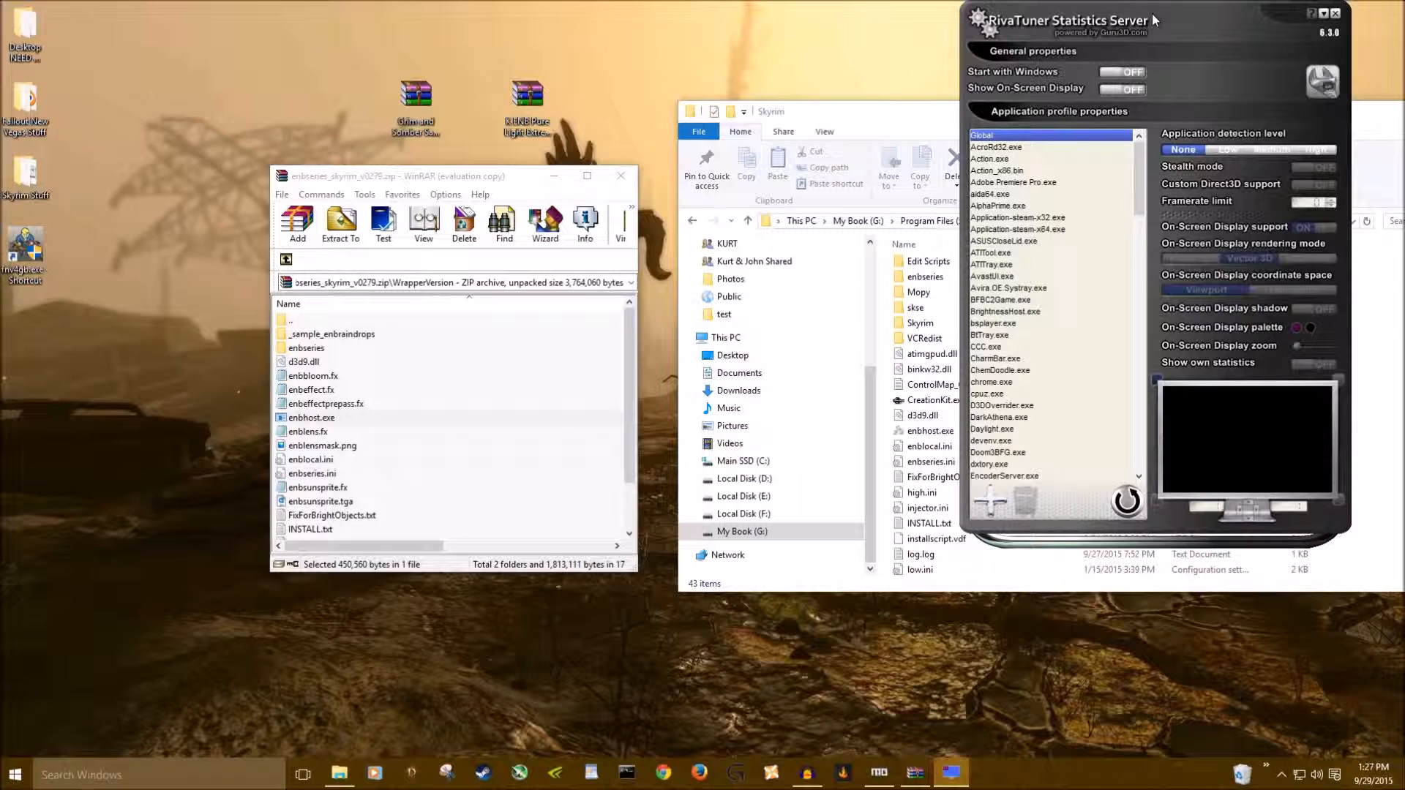
drag(1152, 13, 1023, 42)
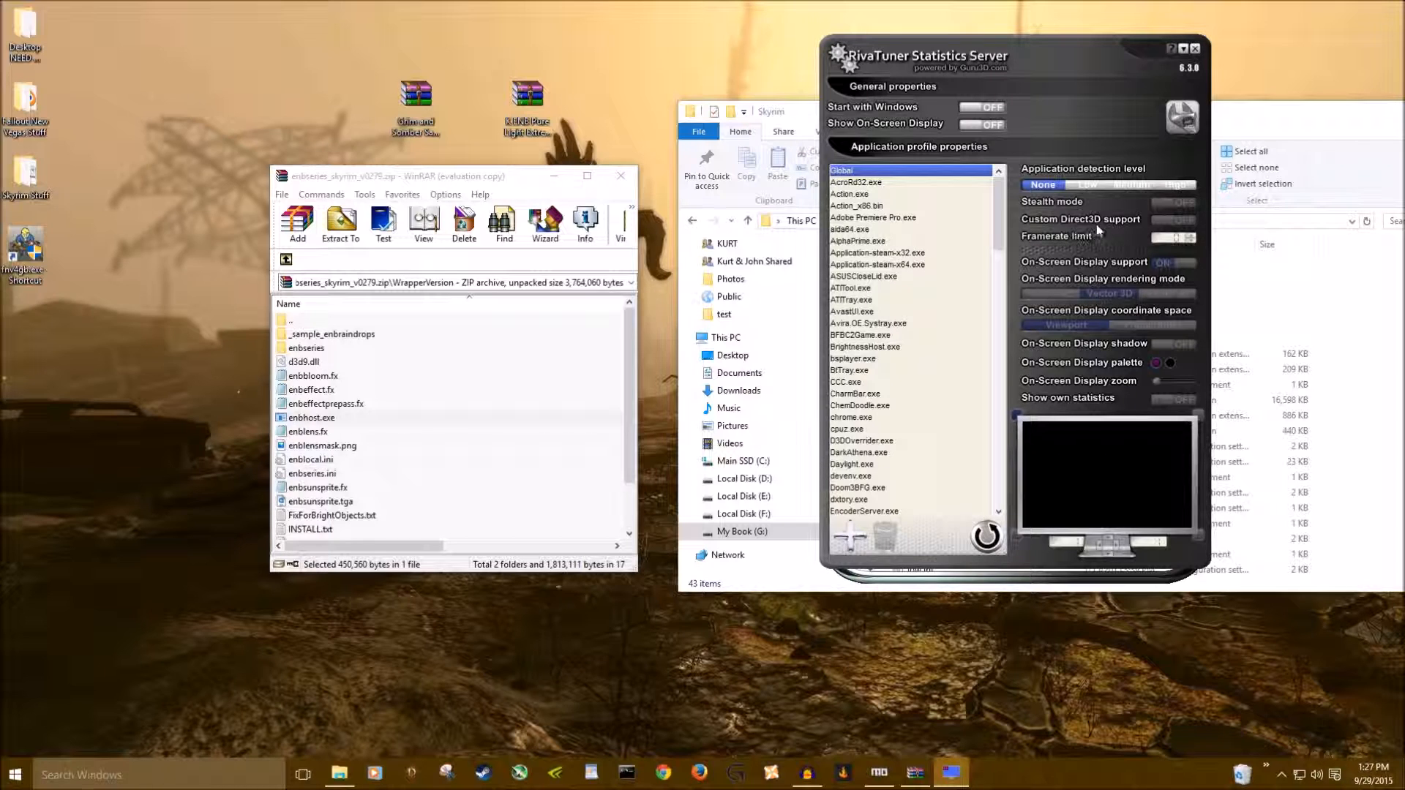
mouse_move(1166, 226)
click(1194, 49)
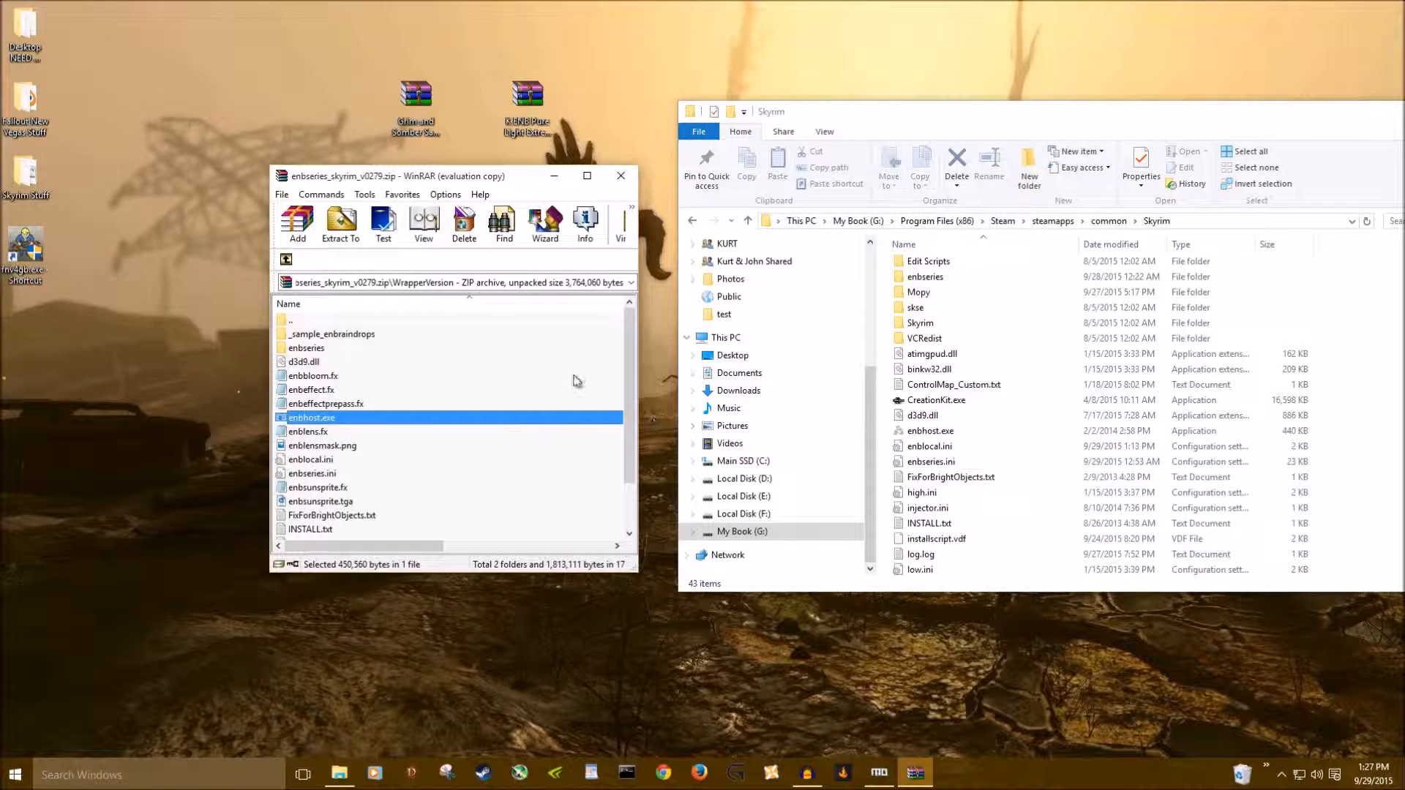
- Open the archive's InjectorVersion folder and select enbhost.exe, ENBInjector.exe, enbinjector.ini and enbseries.dll
click(285, 259)
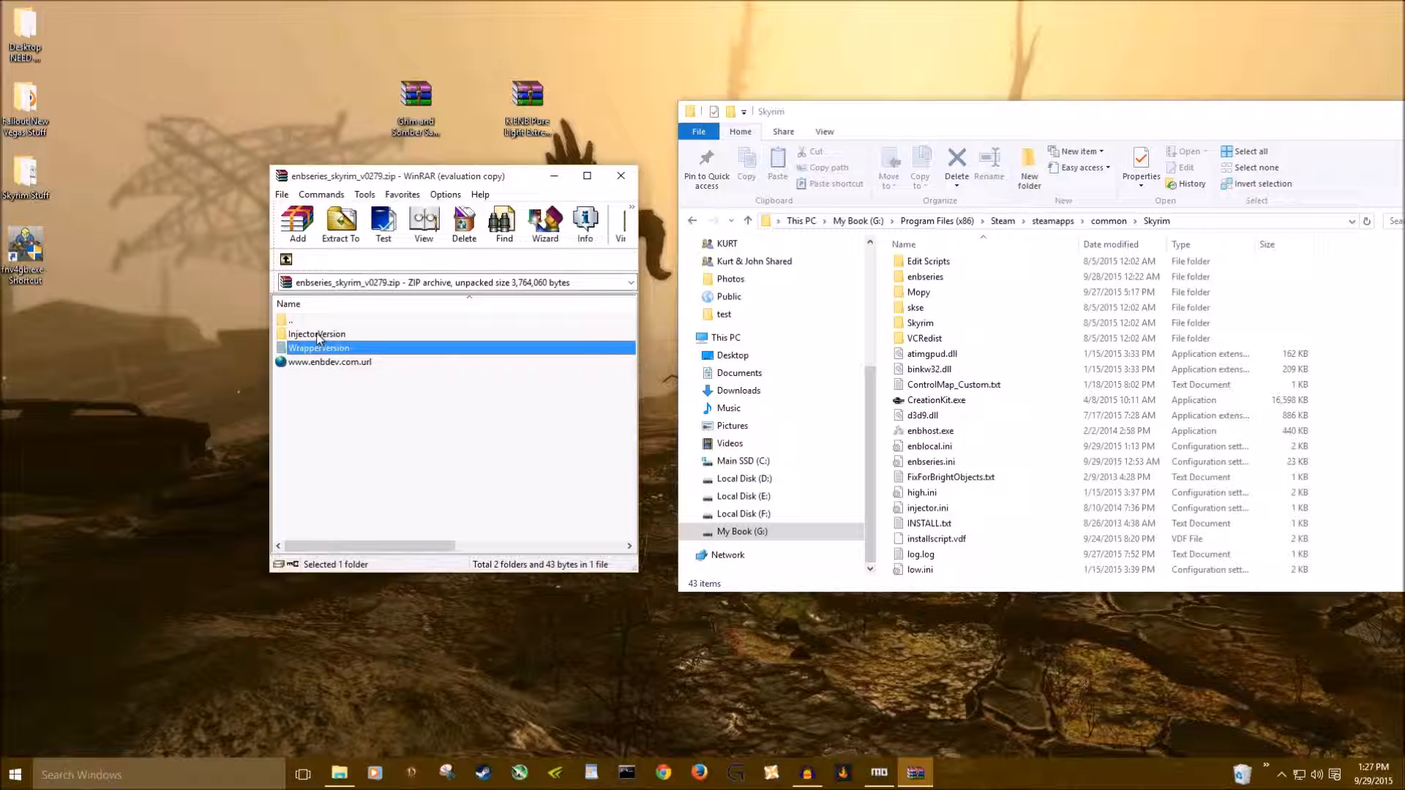
double_click(318, 335)
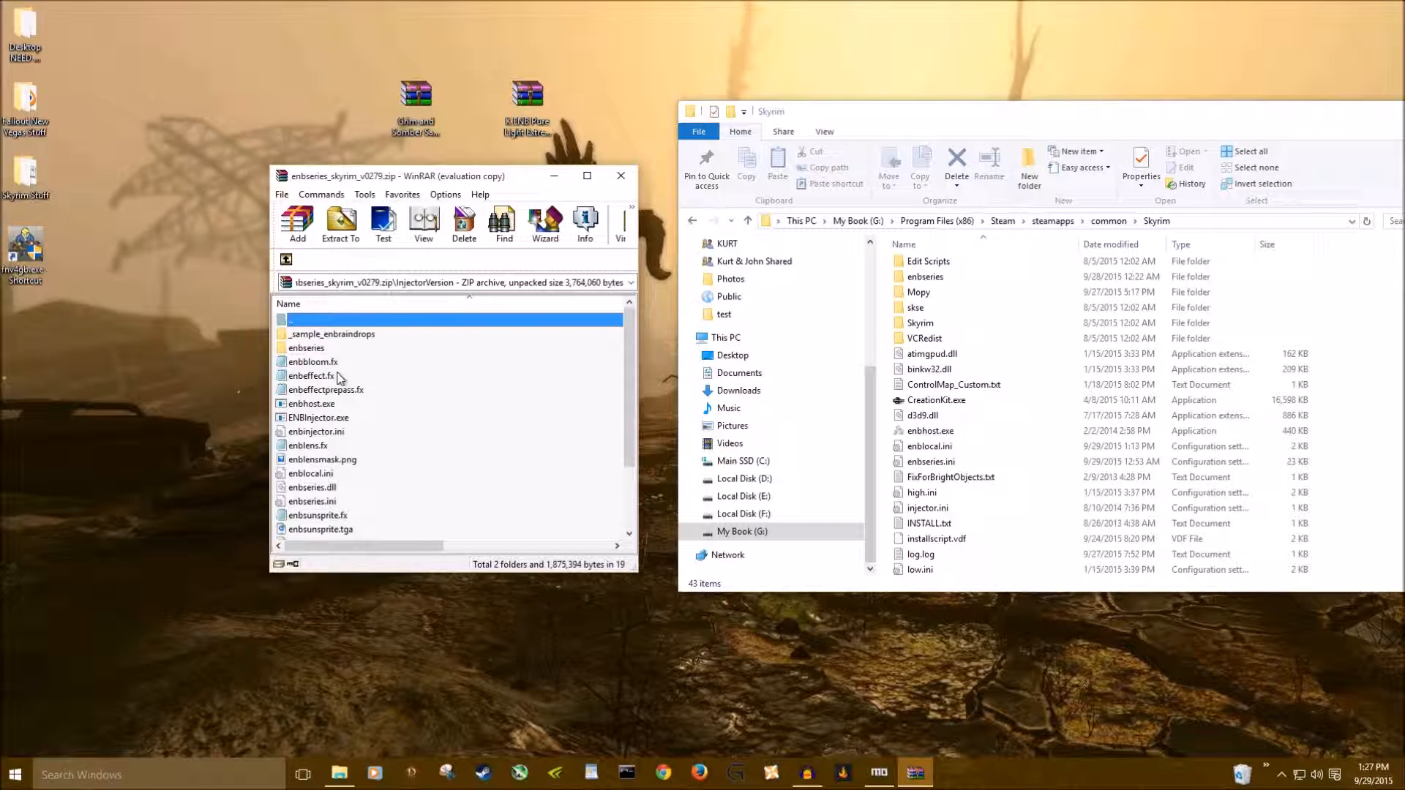
click(340, 404)
ctrl+click(339, 420)
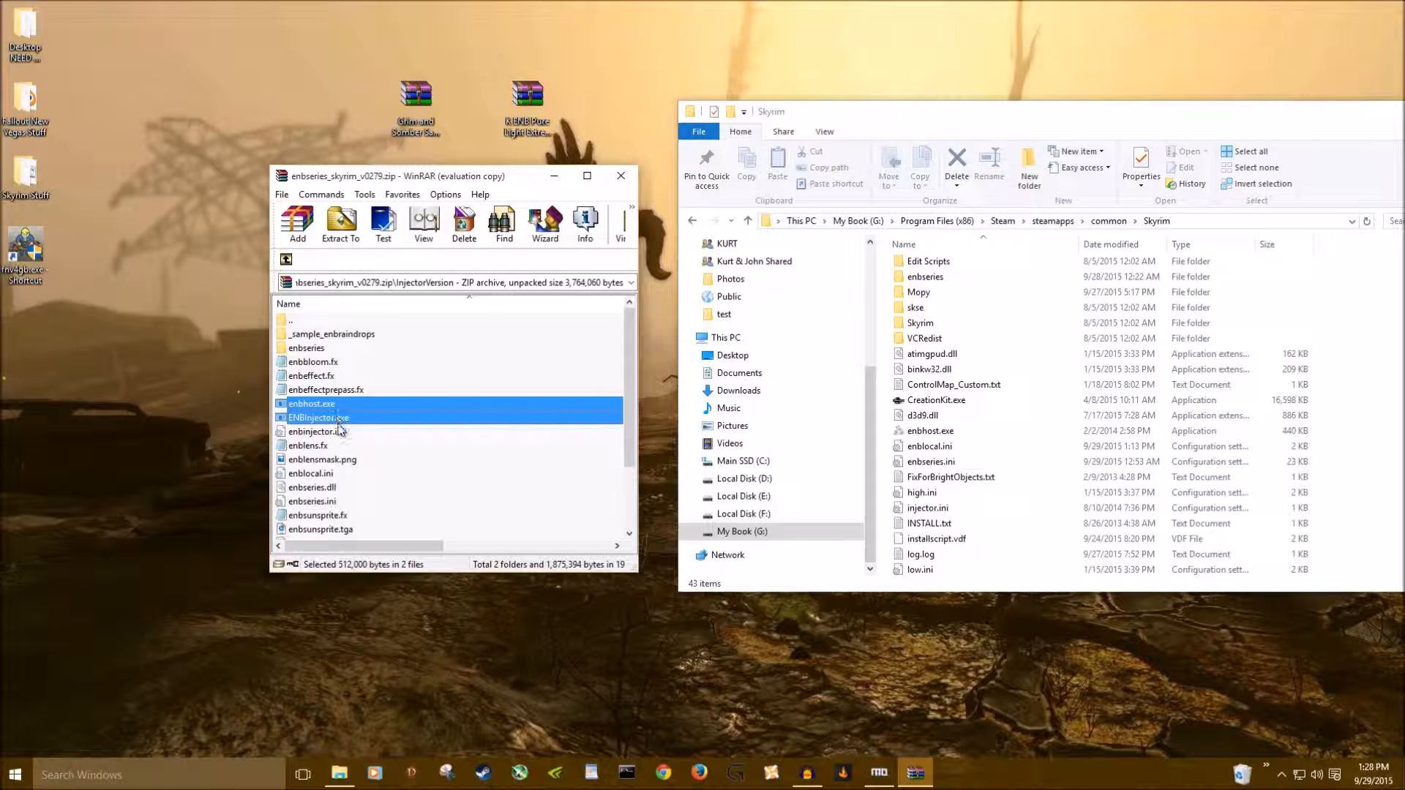
ctrl+click(339, 432)
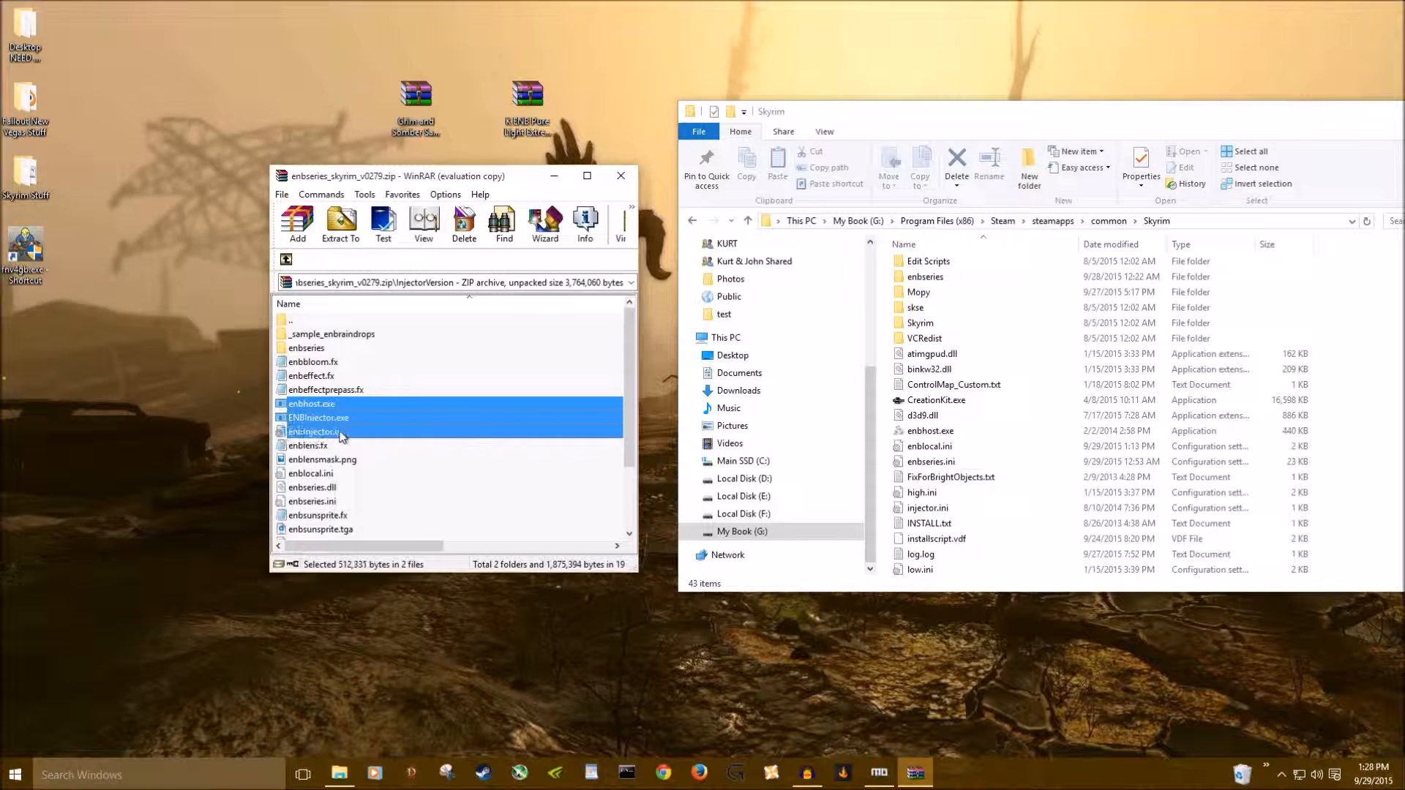
ctrl+click(330, 488)
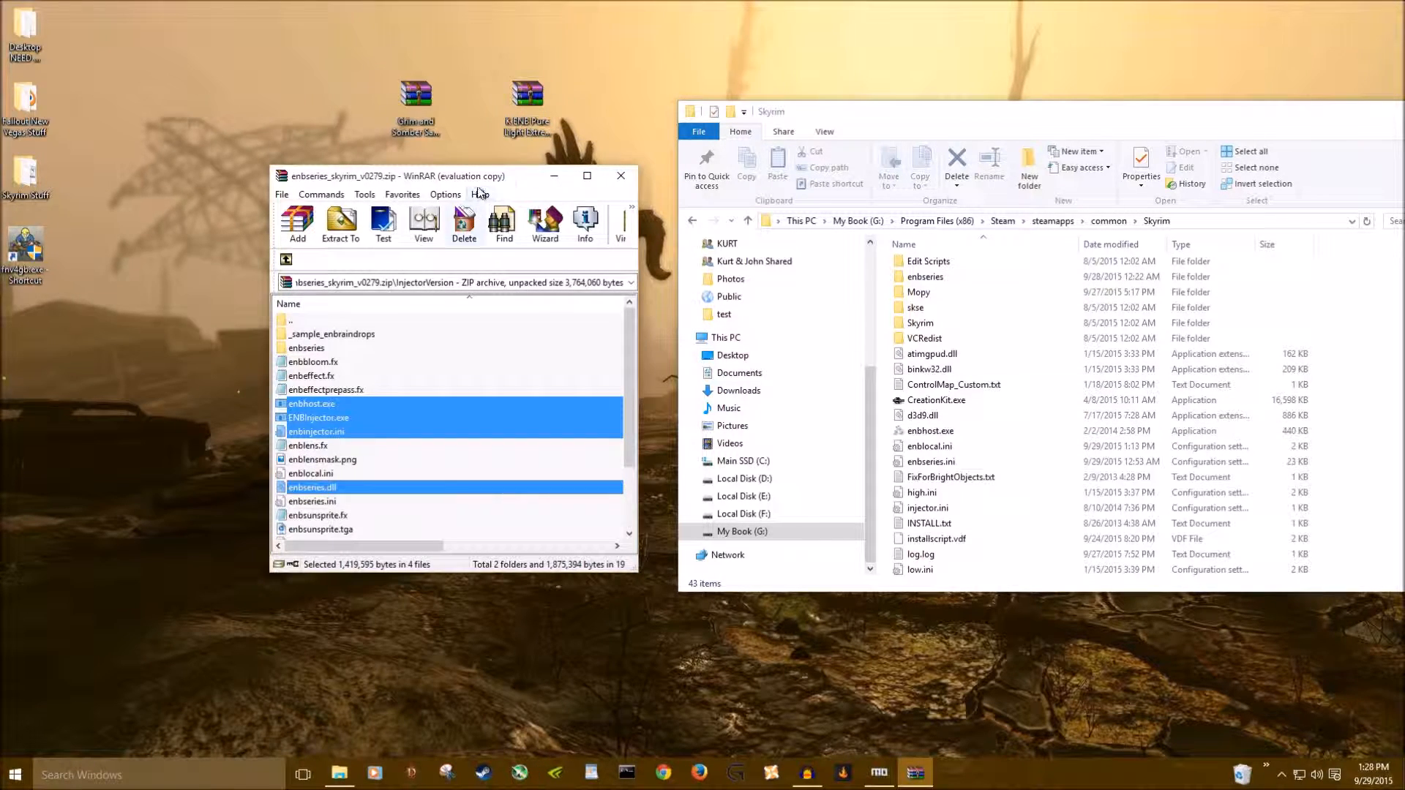
- Open enbinjector.ini from the archive, examine its target process entries, and place its window beside the Skyrim folder's file list
double_click(354, 432)
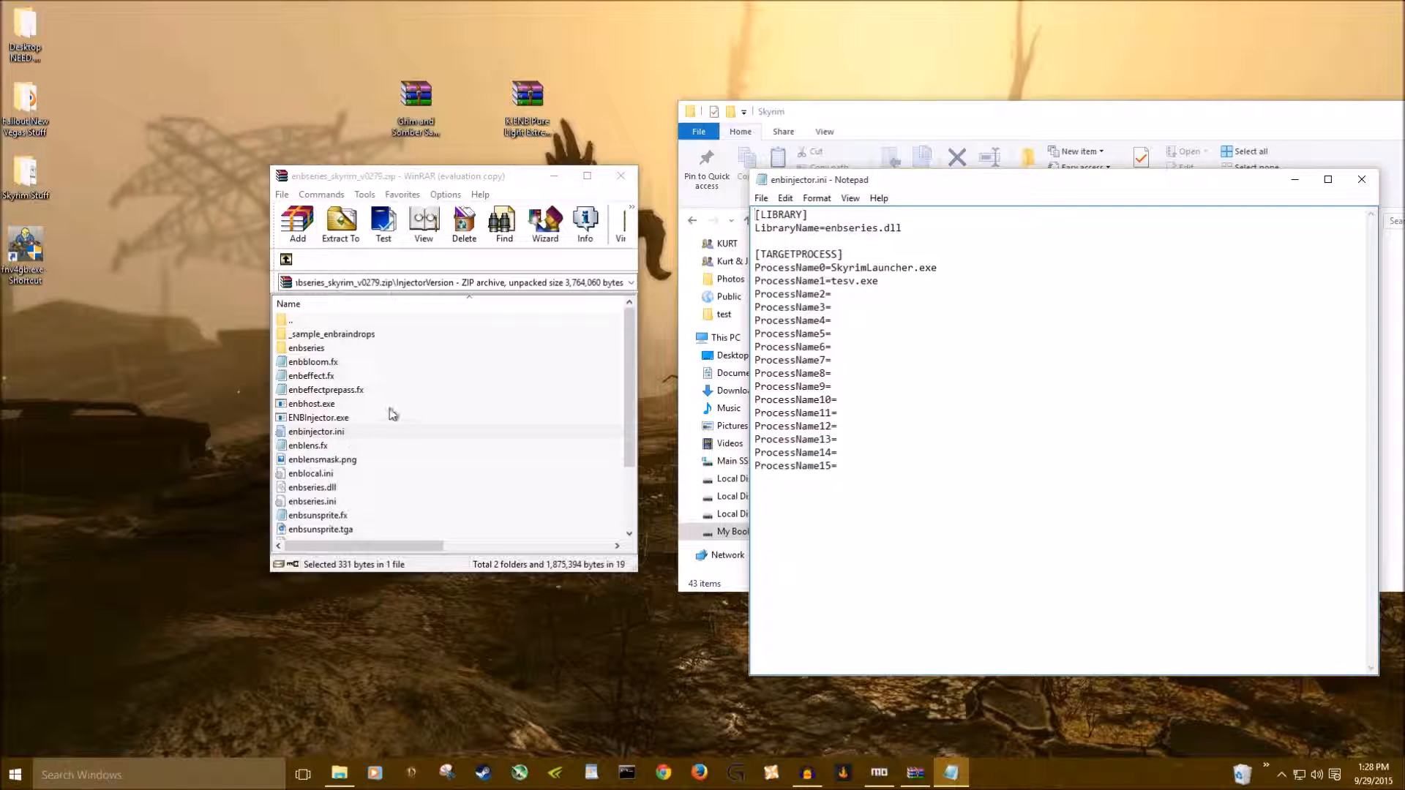
drag(837, 267, 881, 280)
click(834, 294)
drag(1124, 179, 451, 140)
scroll(975, 358, down, 2)
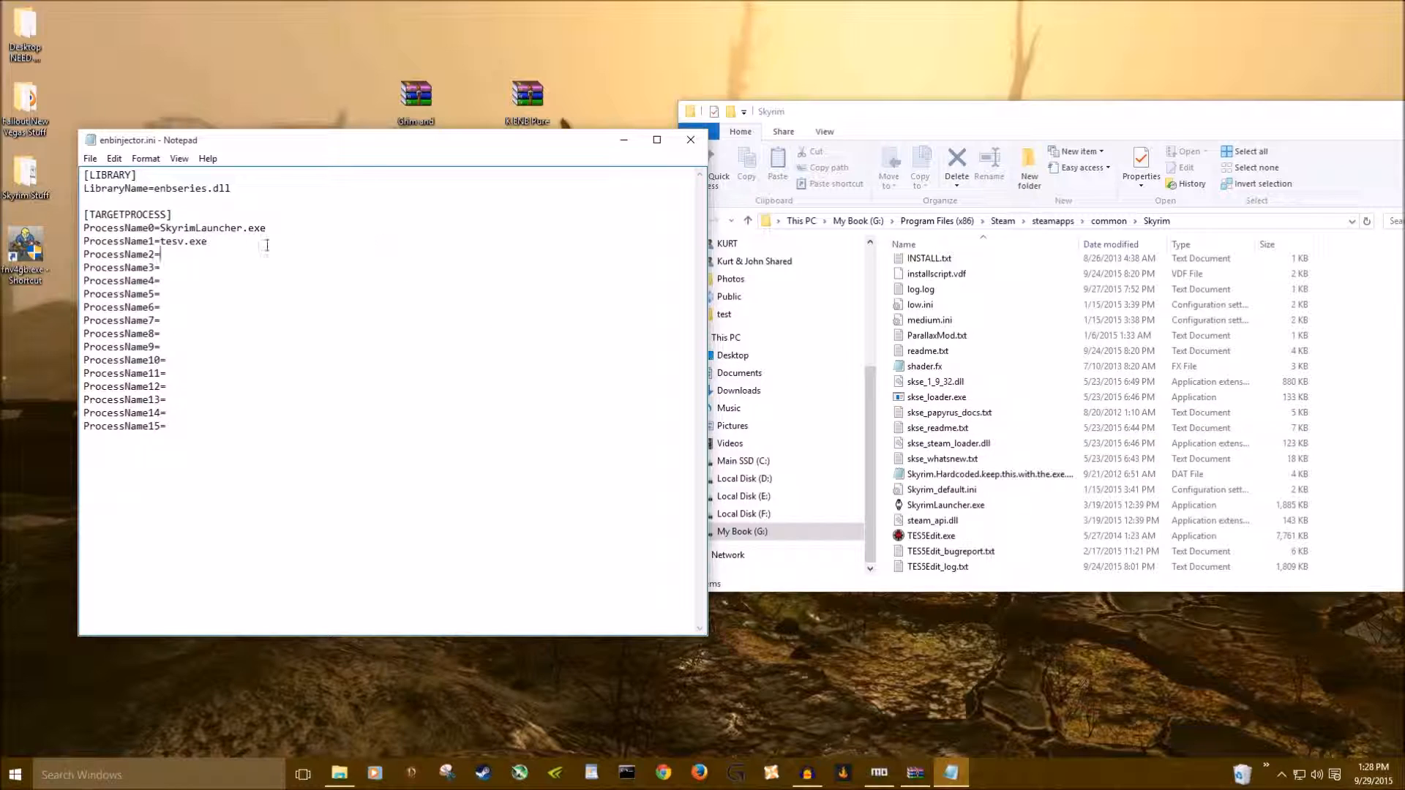
- Enter skse_loader.exe as ProcessName2 in enbinjector.ini, and close the file without saving
text(SKS)
key(BackSpace)
key(BackSpace)
key(BackSpace)
text(skes)
text(_loader.s)
text(xe)
click(690, 140)
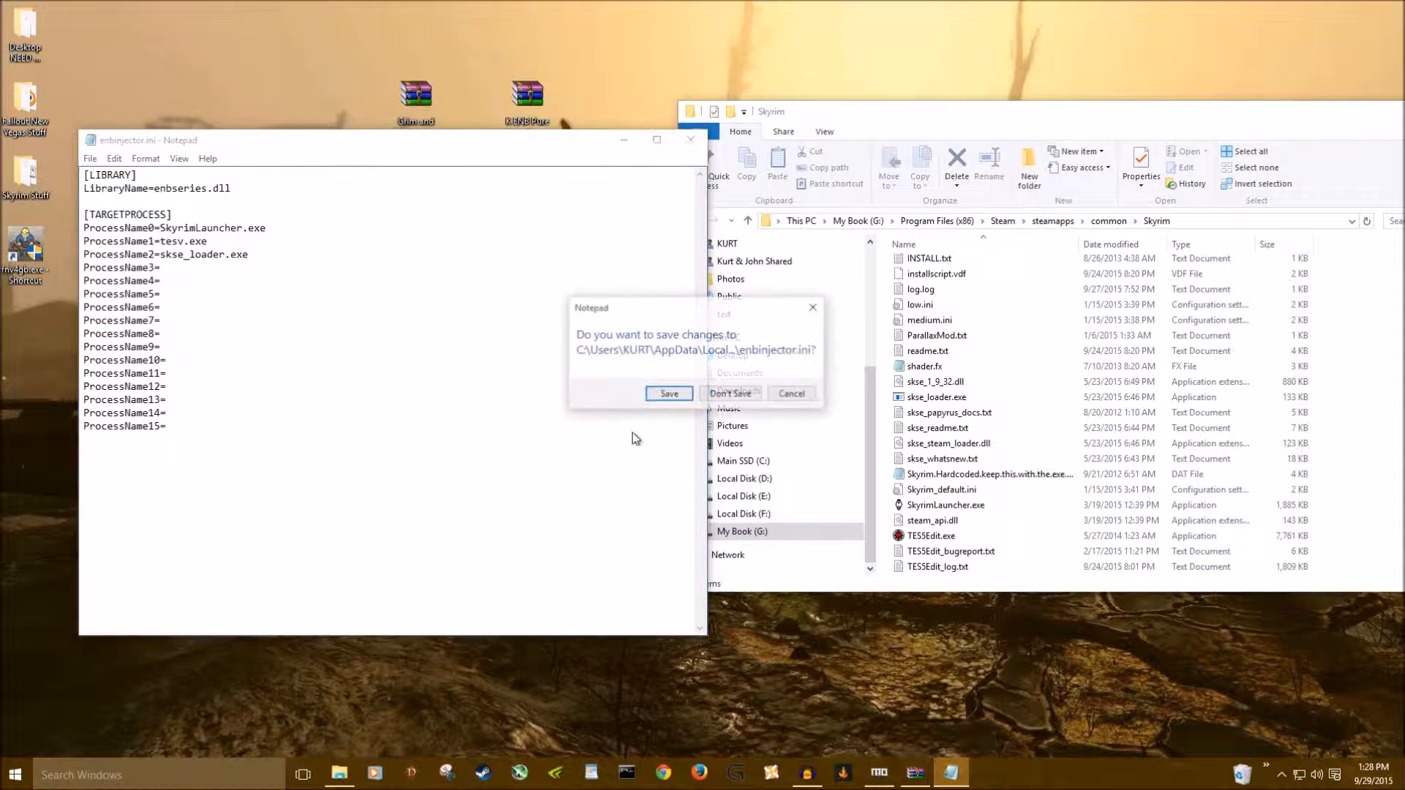
click(732, 399)
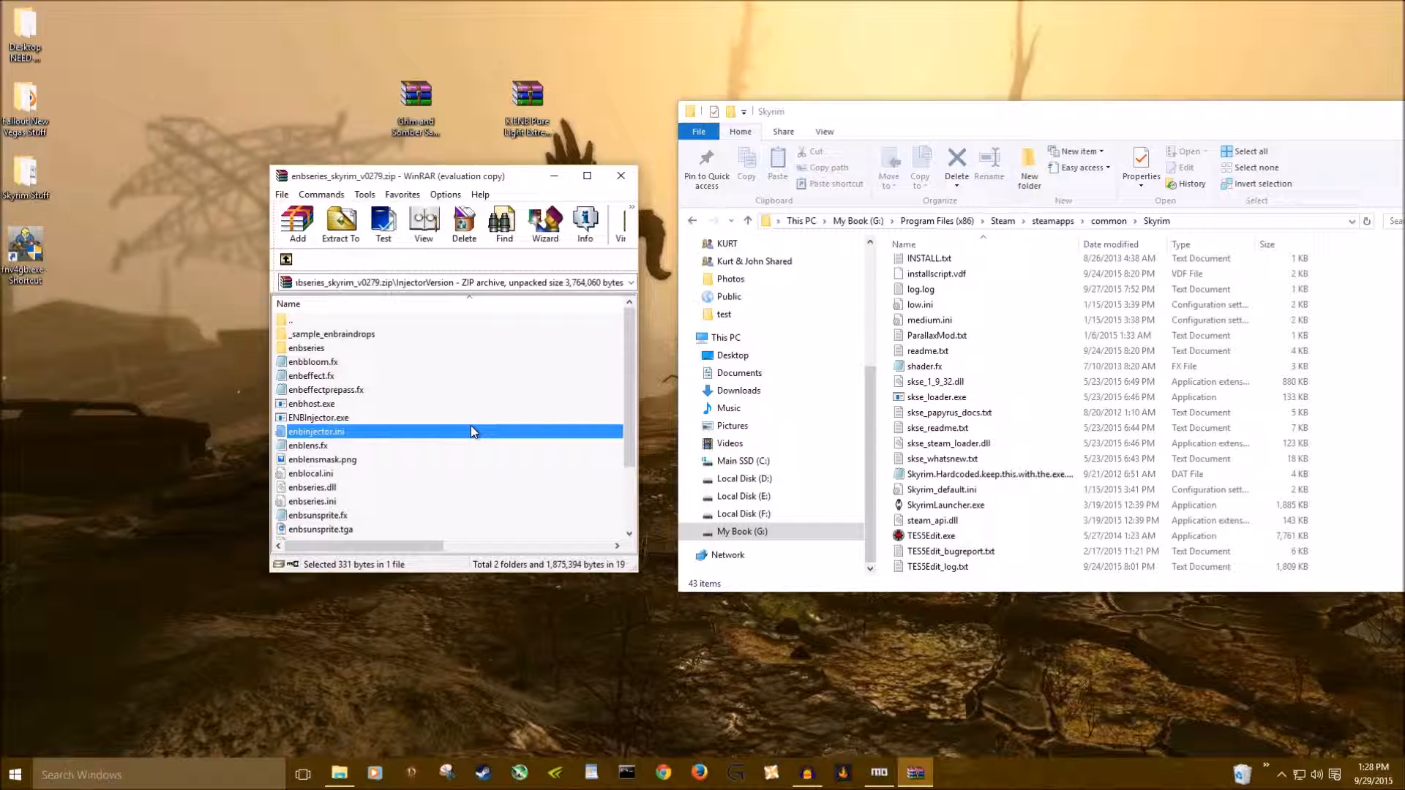
- Point out enbseries.dll in the archive, select the game executable in the Skyrim folder, and close the ENBSeries archive
click(327, 489)
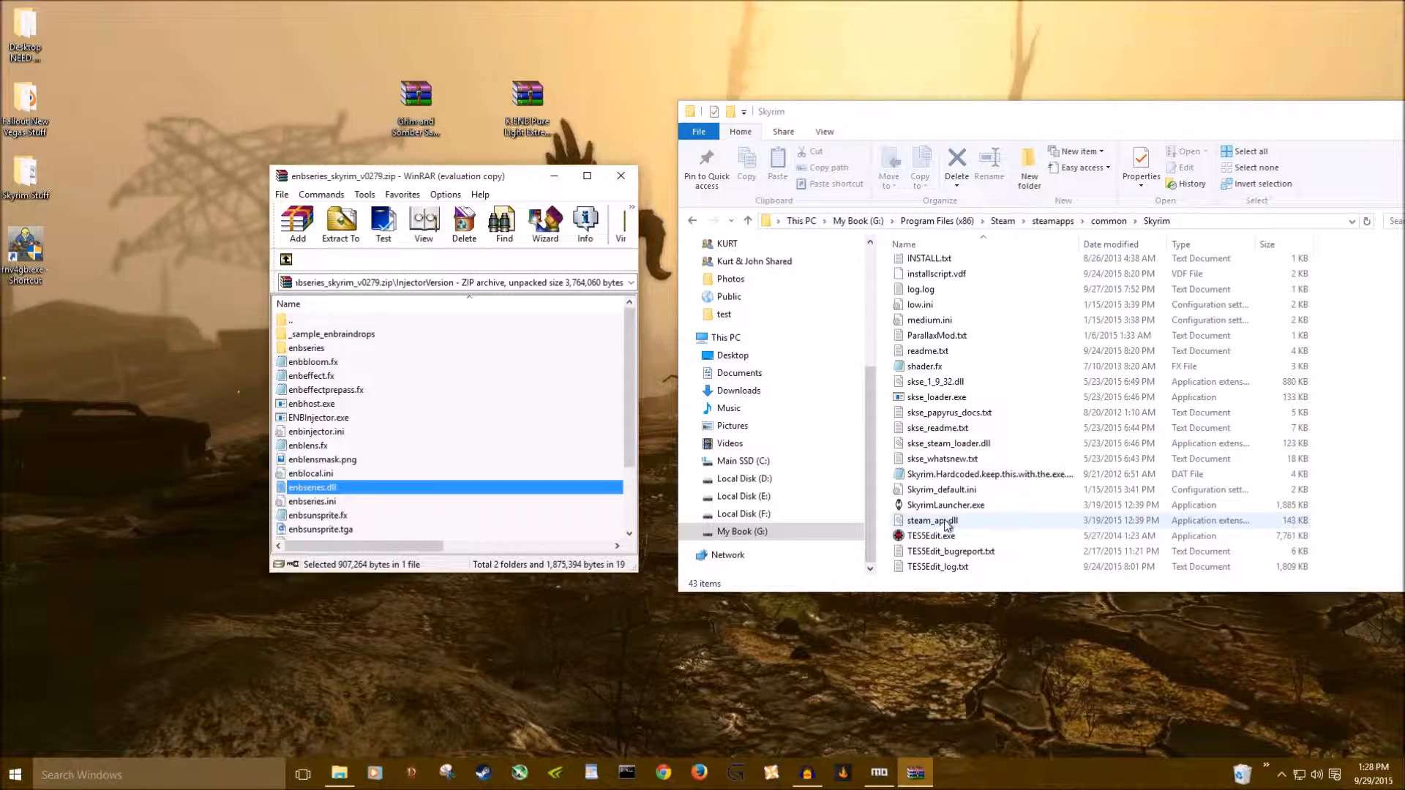
scroll(958, 535, down, 1)
click(963, 552)
scroll(979, 477, up, 8)
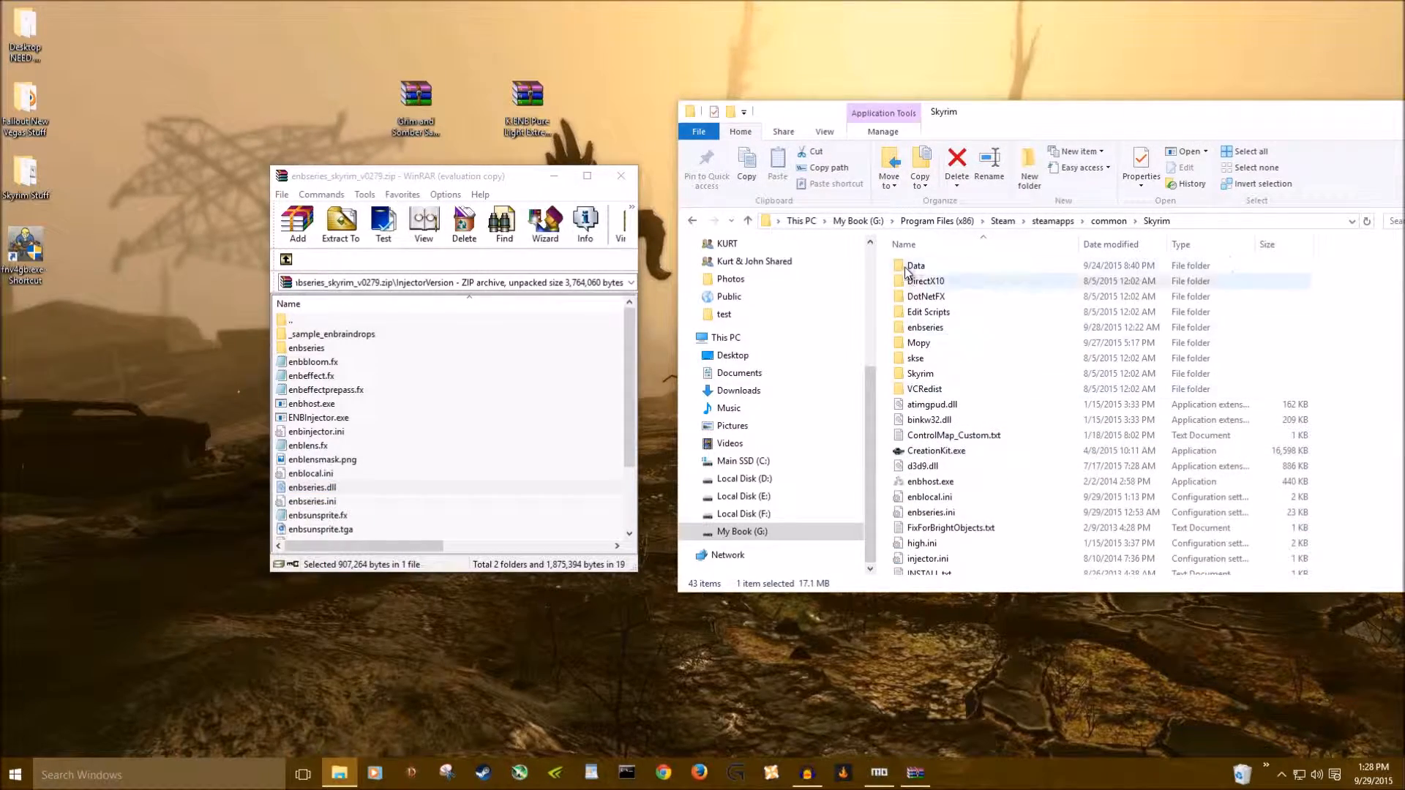
click(620, 177)
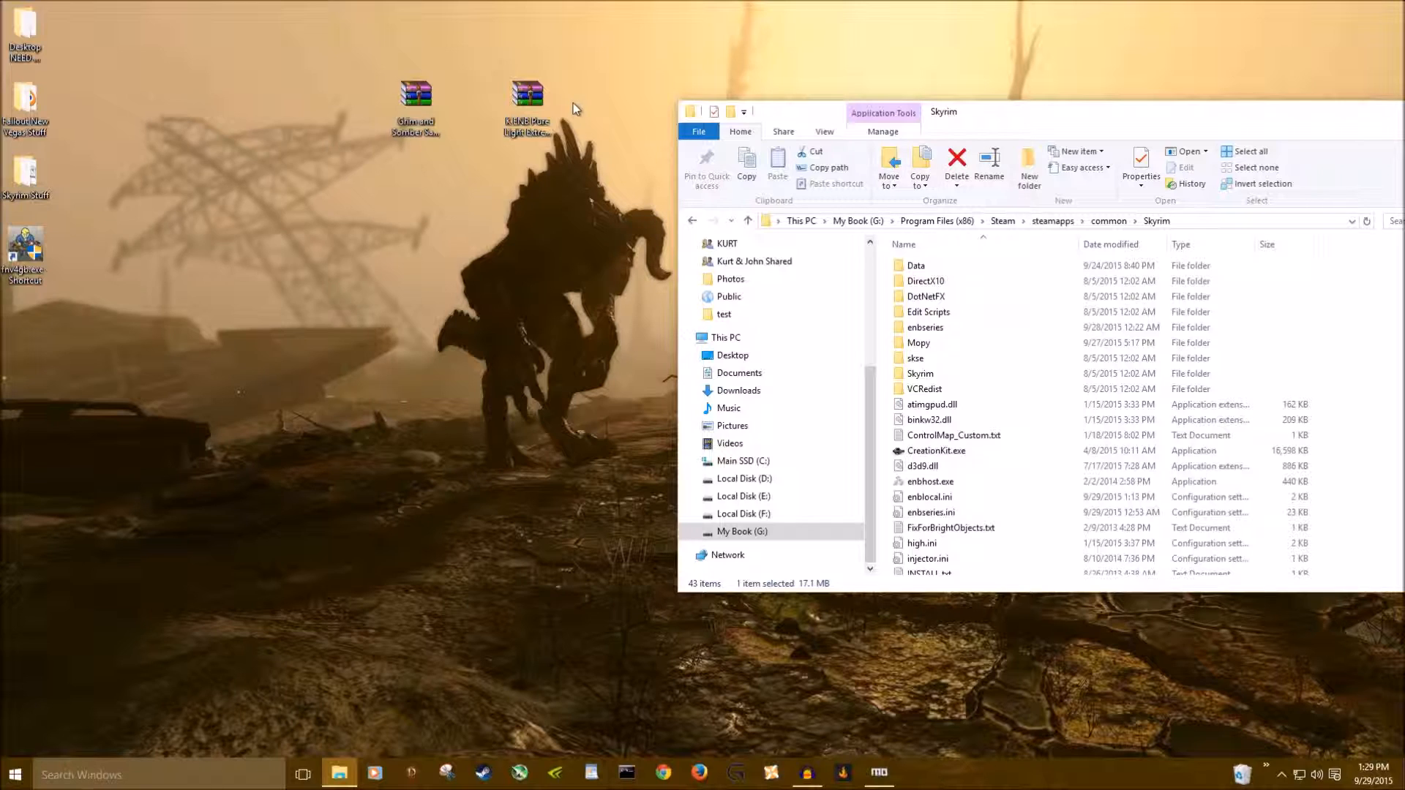
- Open the Grim and Somber Sanguine ENB archive from the desktop and enter its GS SANQUINE 7-0-5 folder
click(522, 123)
double_click(415, 109)
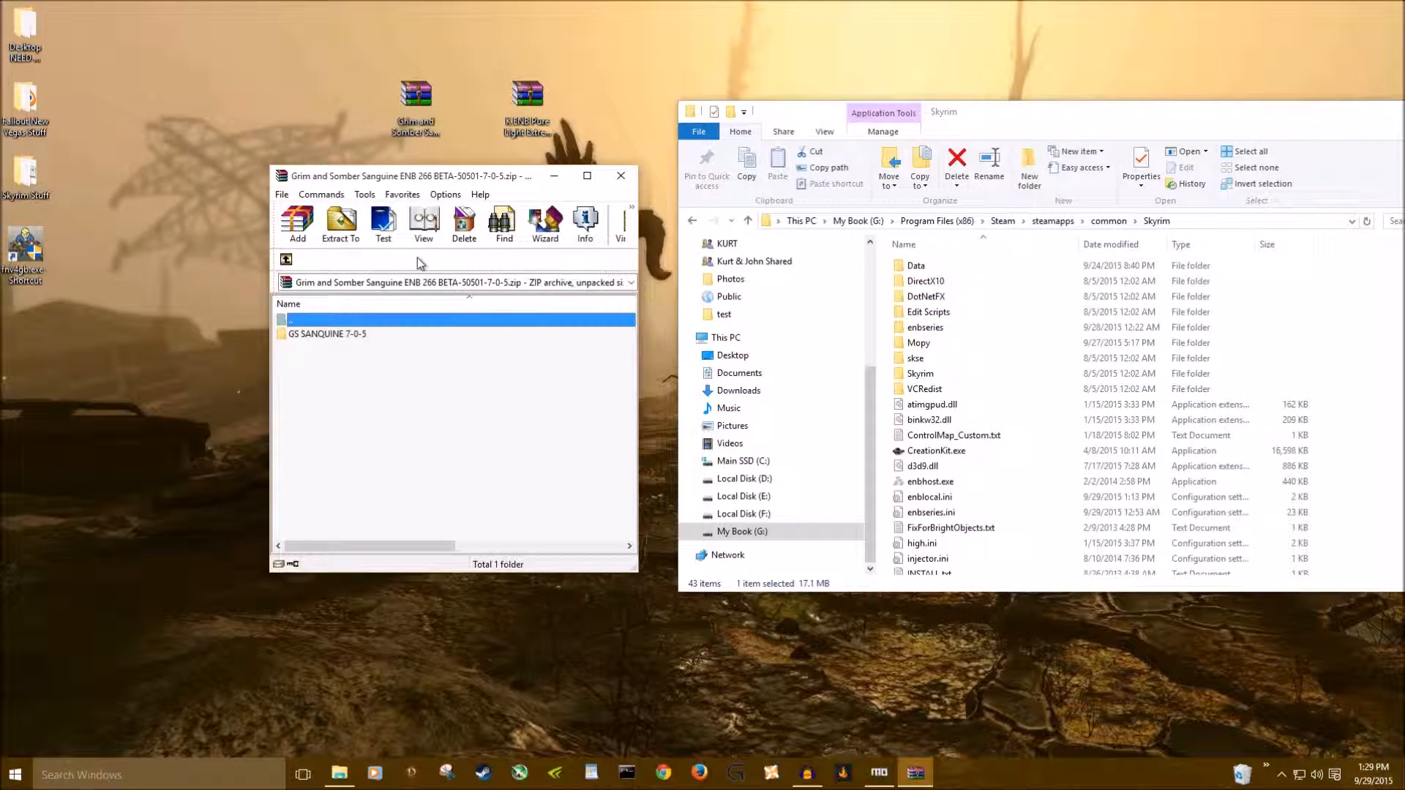
click(534, 396)
click(439, 124)
click(524, 109)
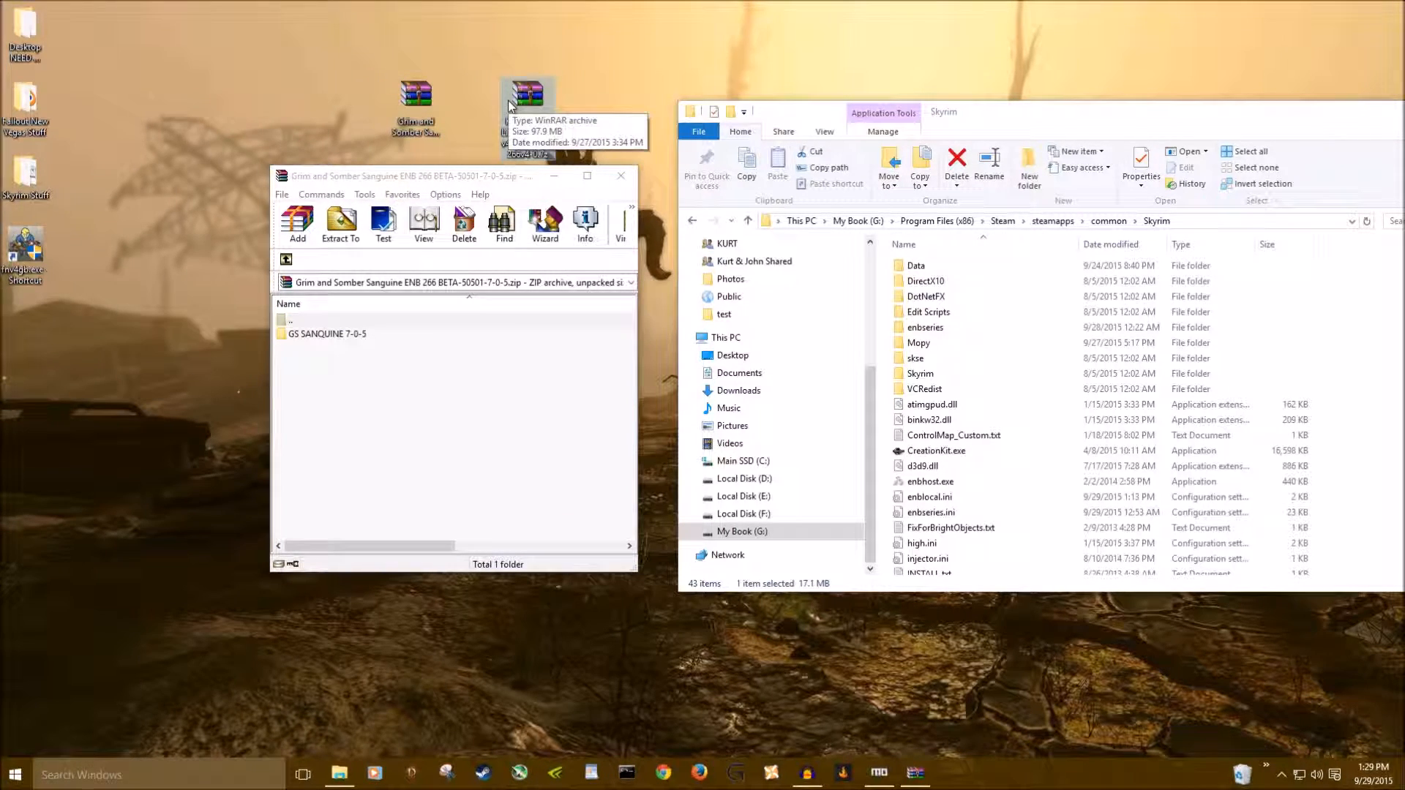
click(431, 113)
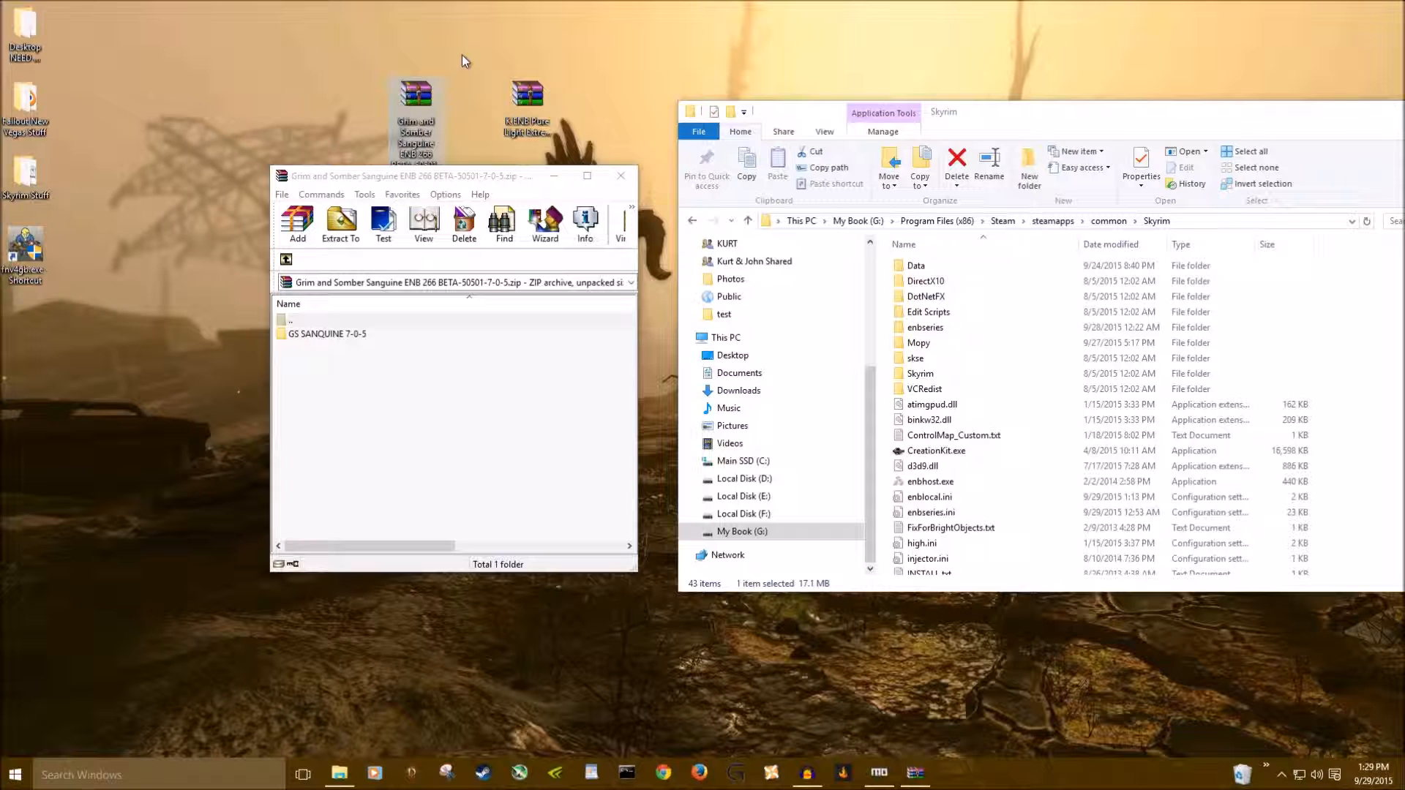
click(340, 338)
double_click(340, 339)
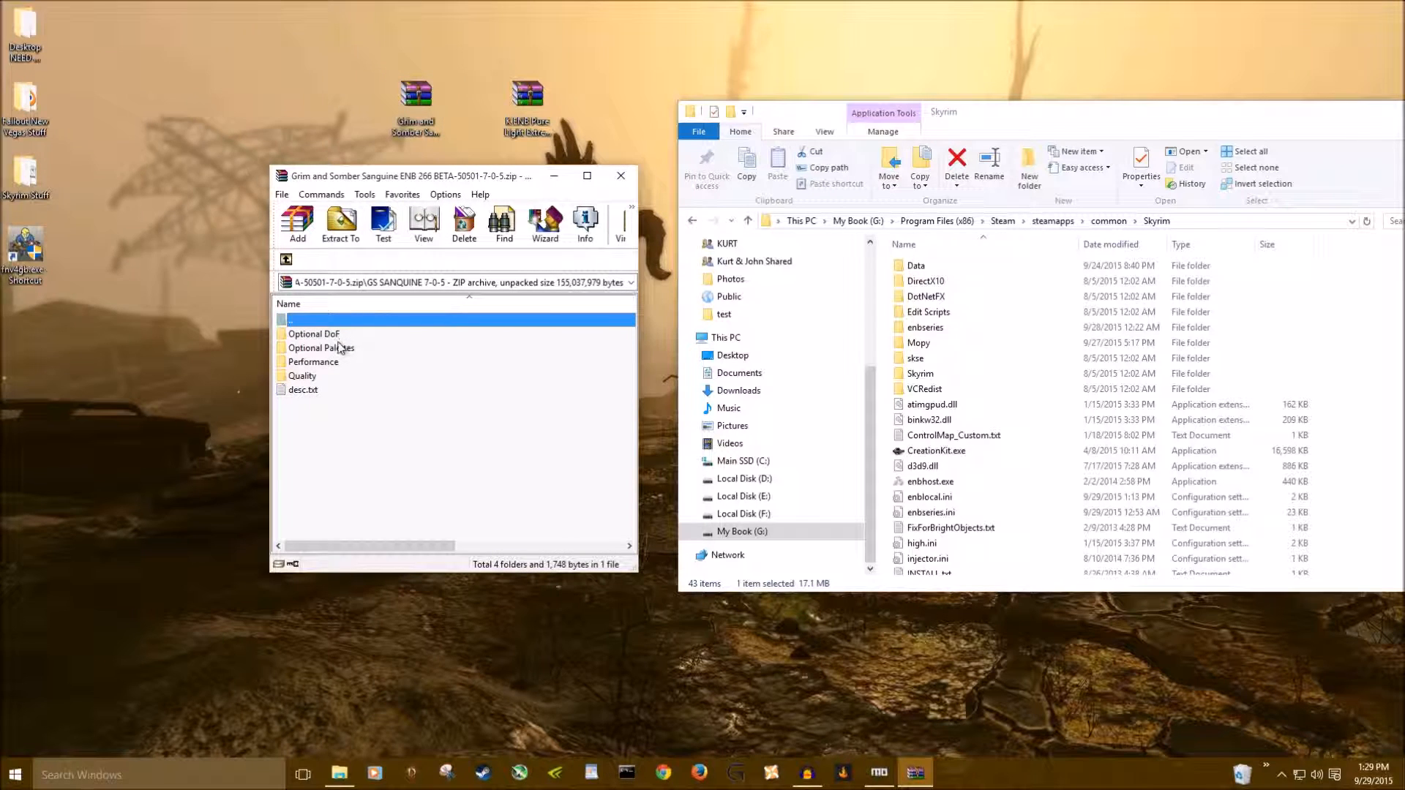
- Go over the Performance, Optional Palettes and Optional DoF folders of the preset, and select the Quality folder
click(325, 376)
click(327, 364)
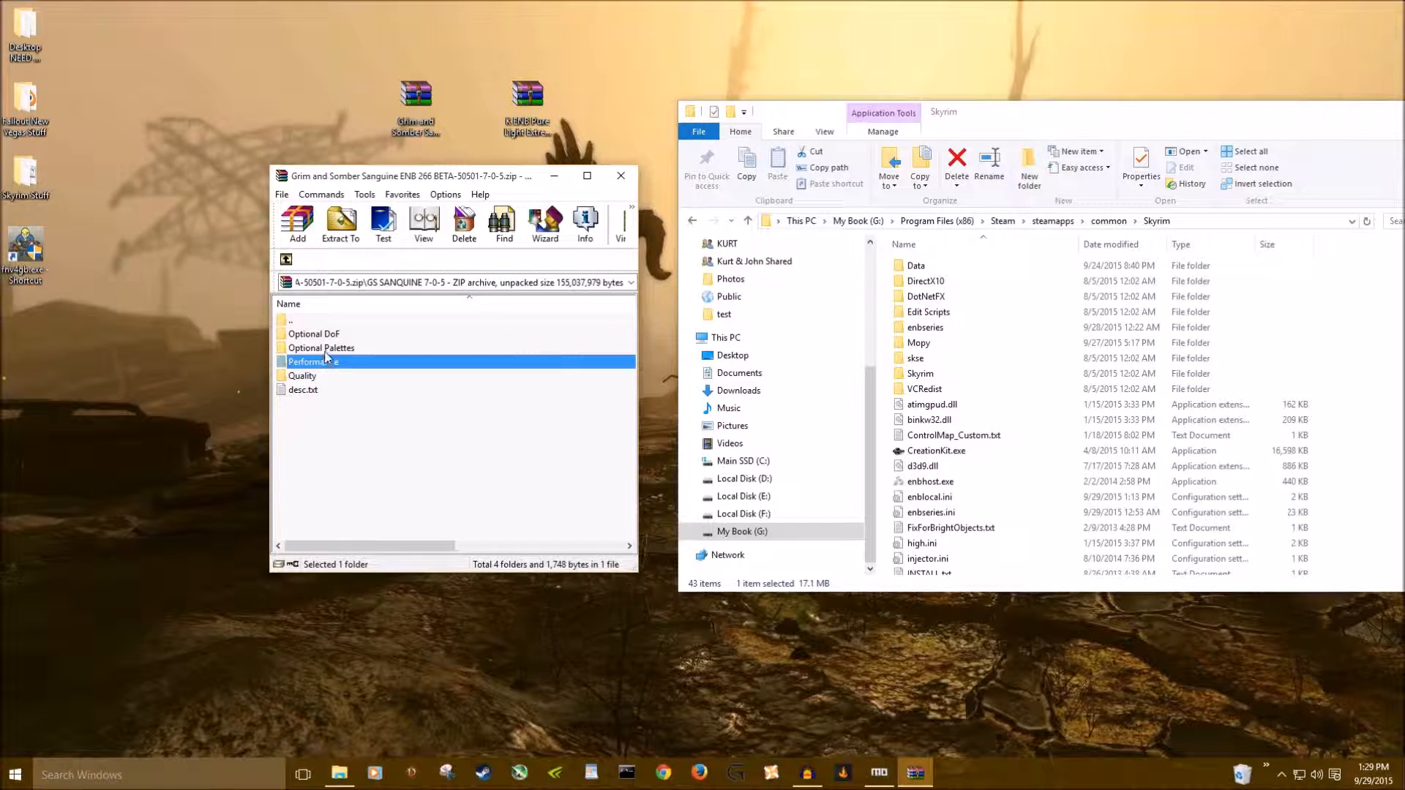
click(322, 348)
click(323, 336)
click(320, 377)
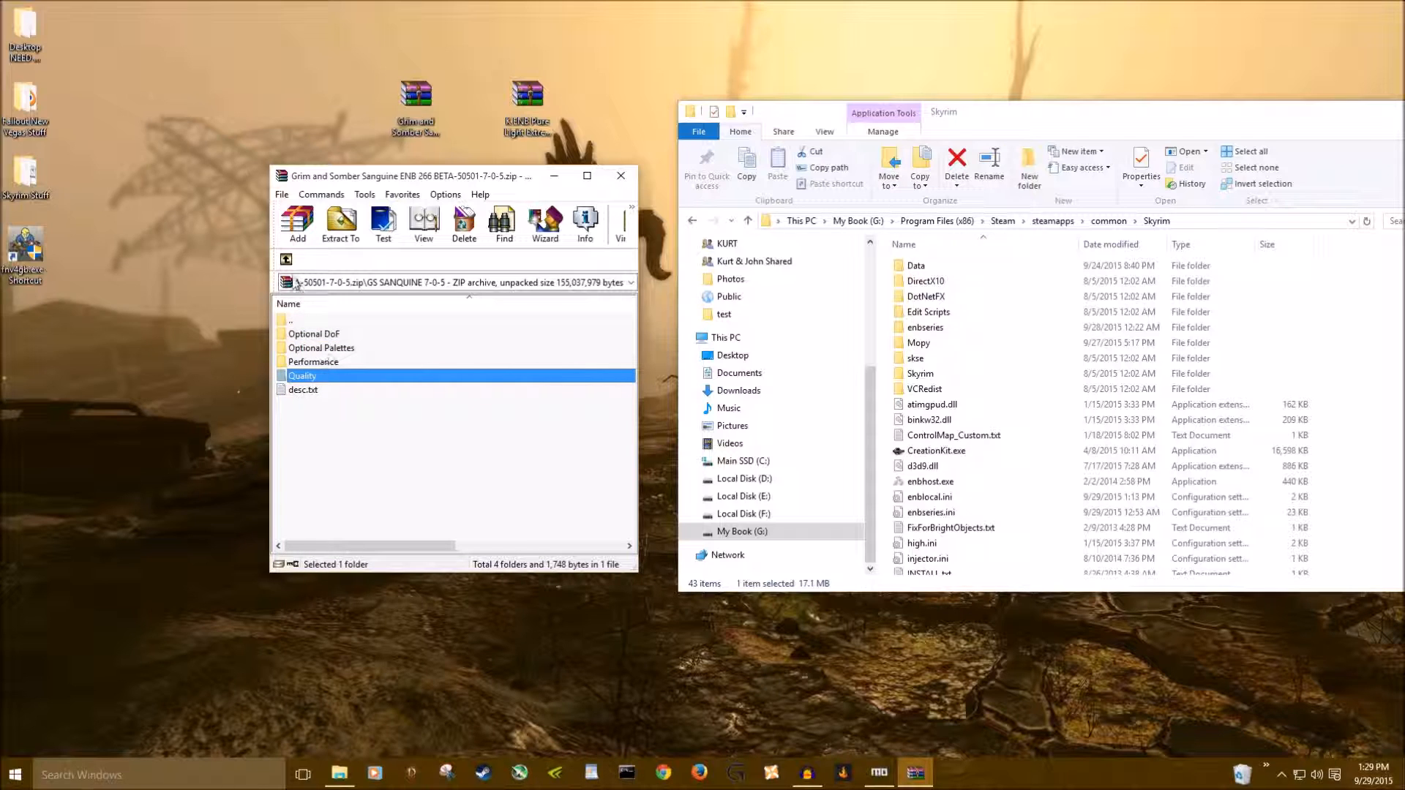
- Switch to Mod Organizer, examine the installed texture and LOD mods in the mod list, and minimize it
click(878, 772)
drag(499, 605, 647, 604)
drag(708, 322, 707, 565)
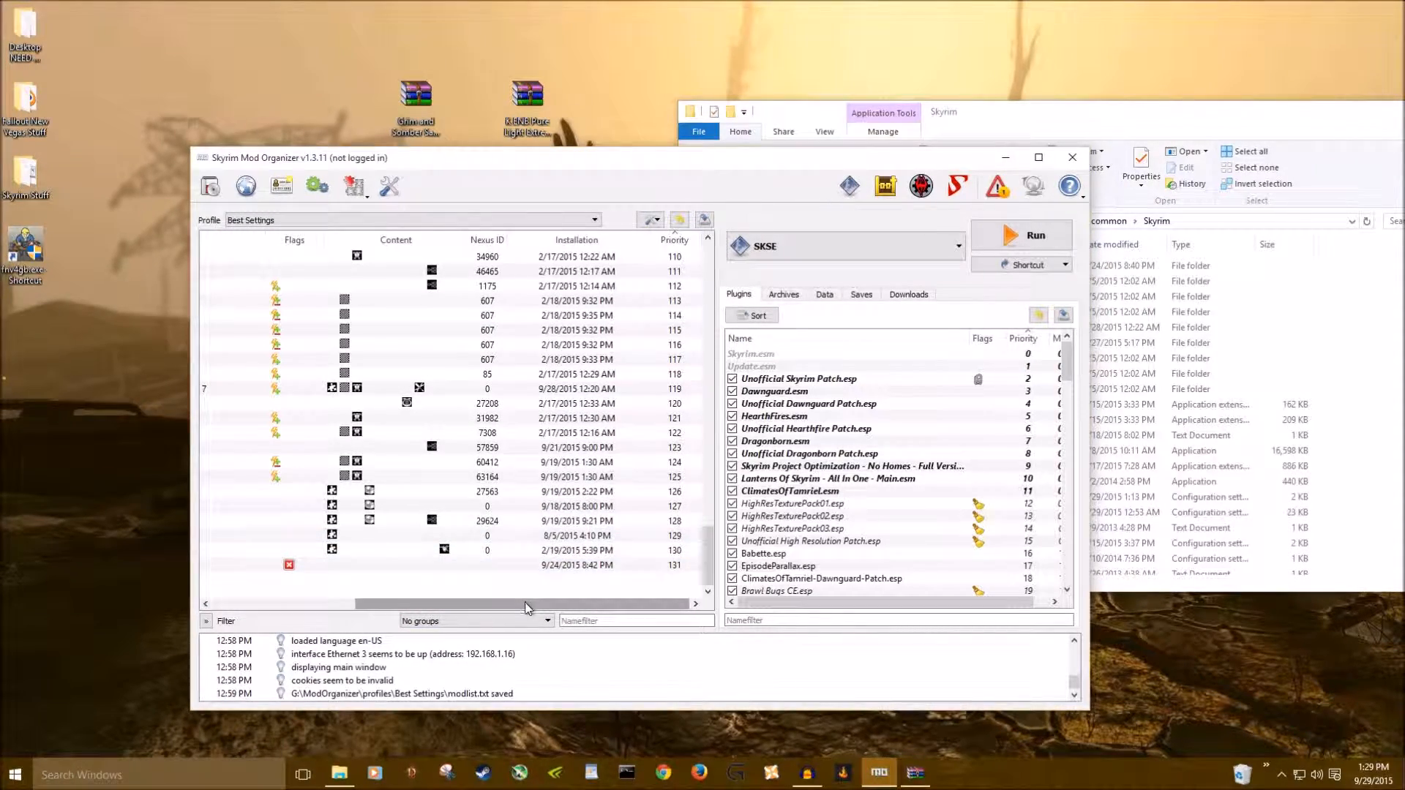
drag(527, 604, 385, 604)
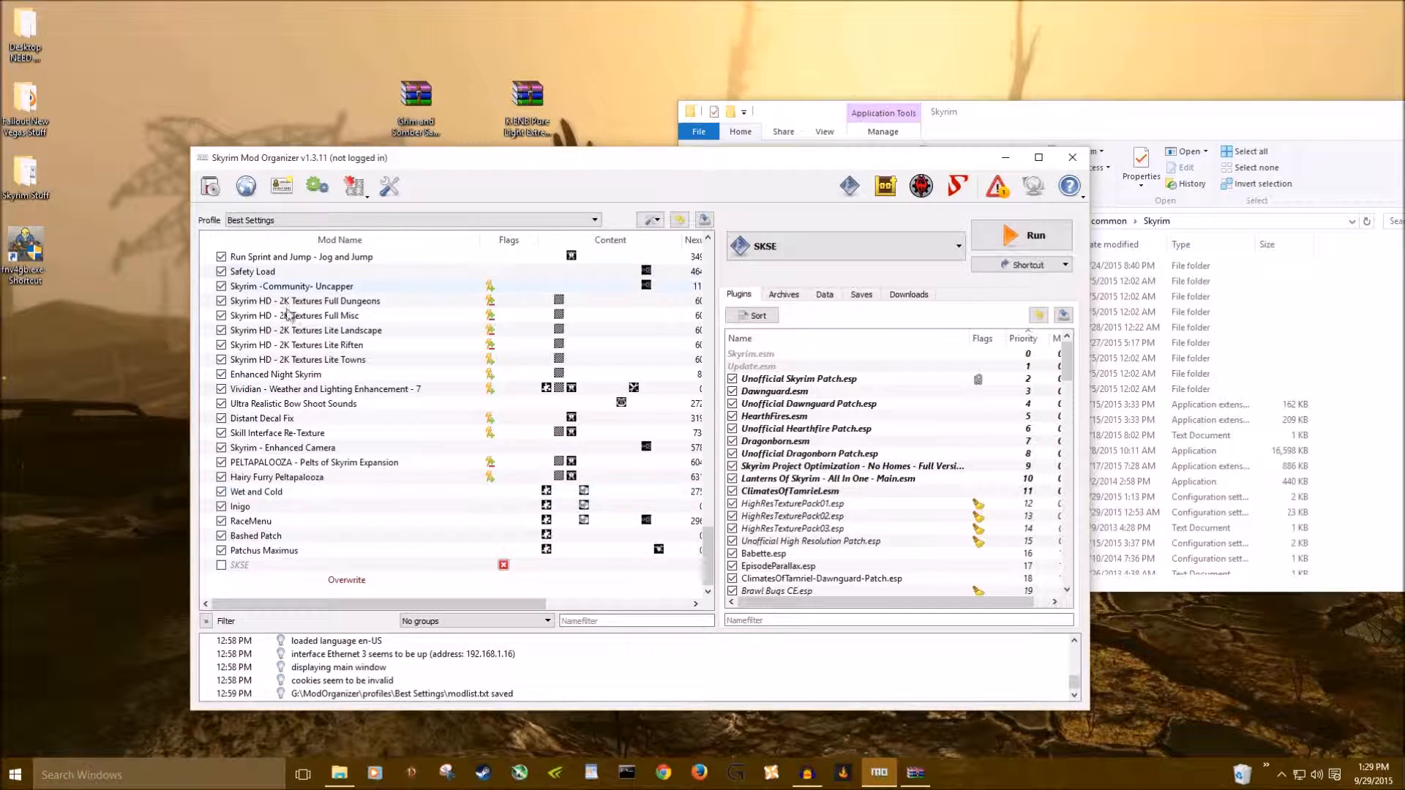
scroll(330, 442, up, 1)
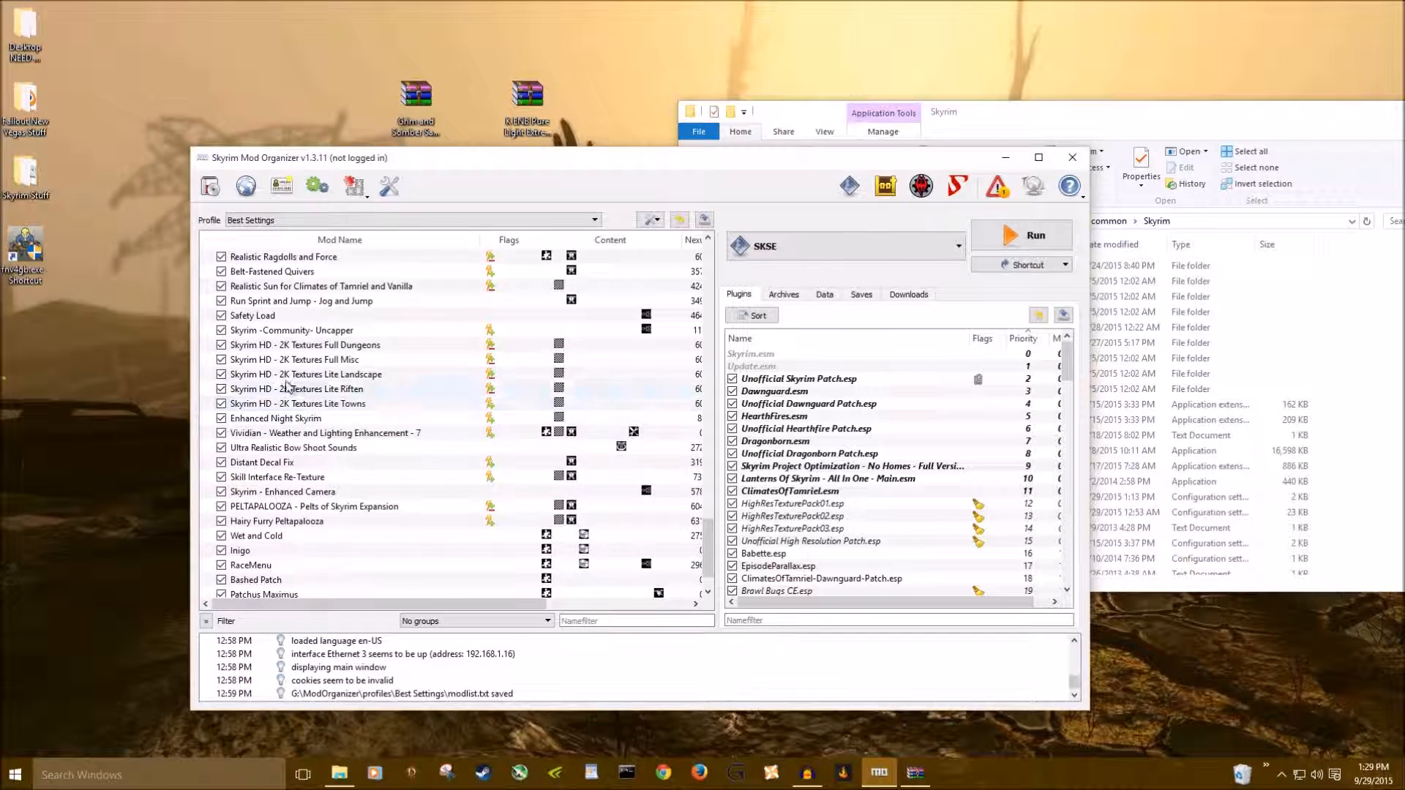
click(276, 346)
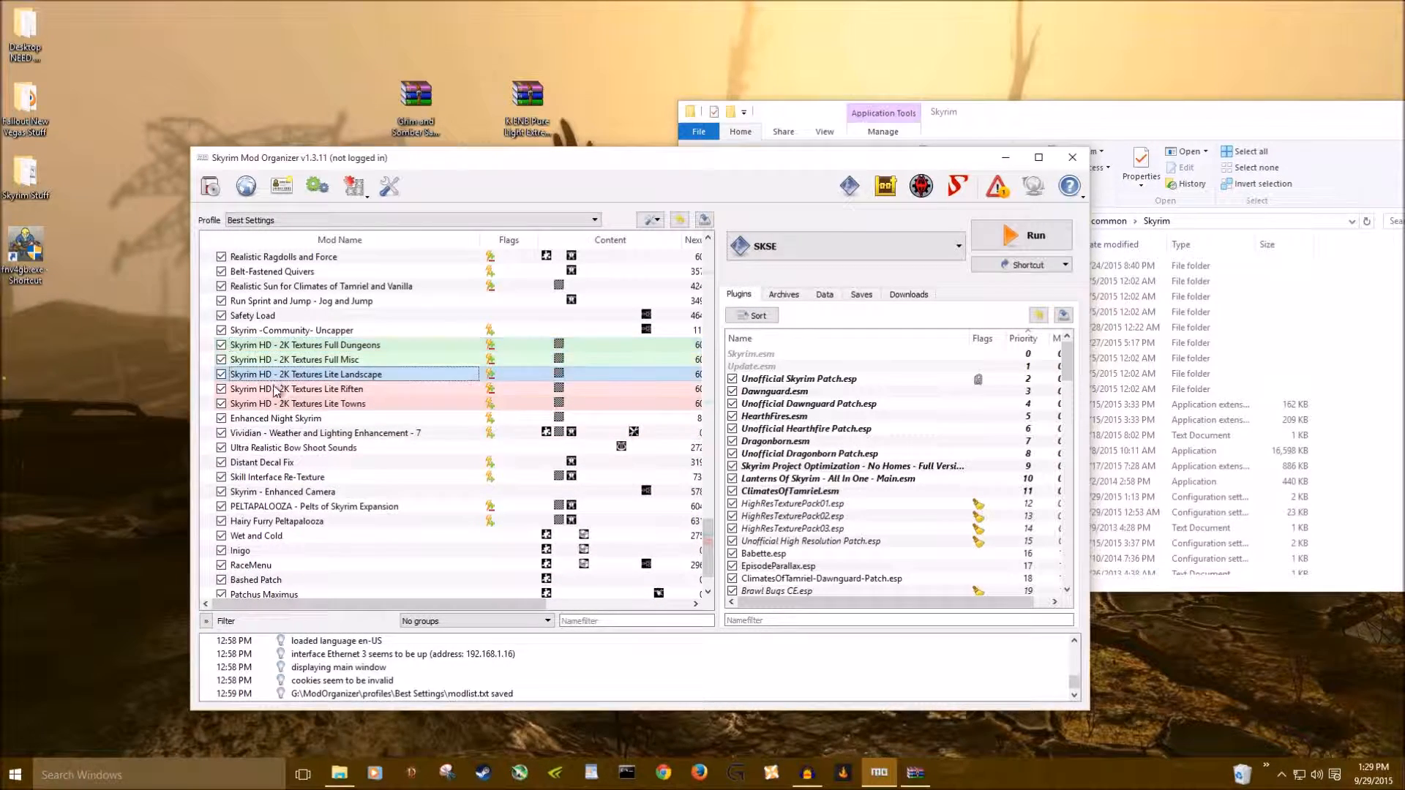
scroll(322, 406, up, 6)
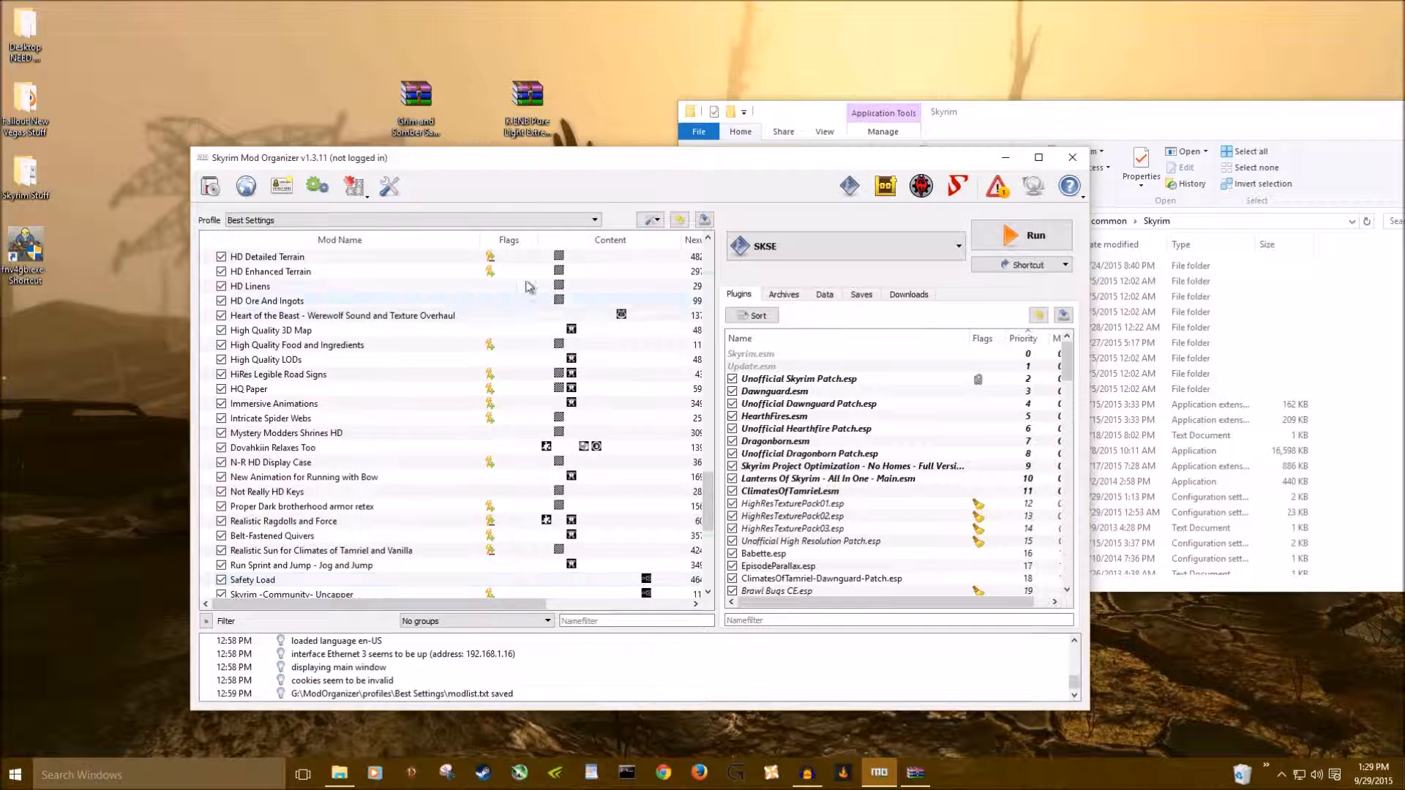
click(322, 359)
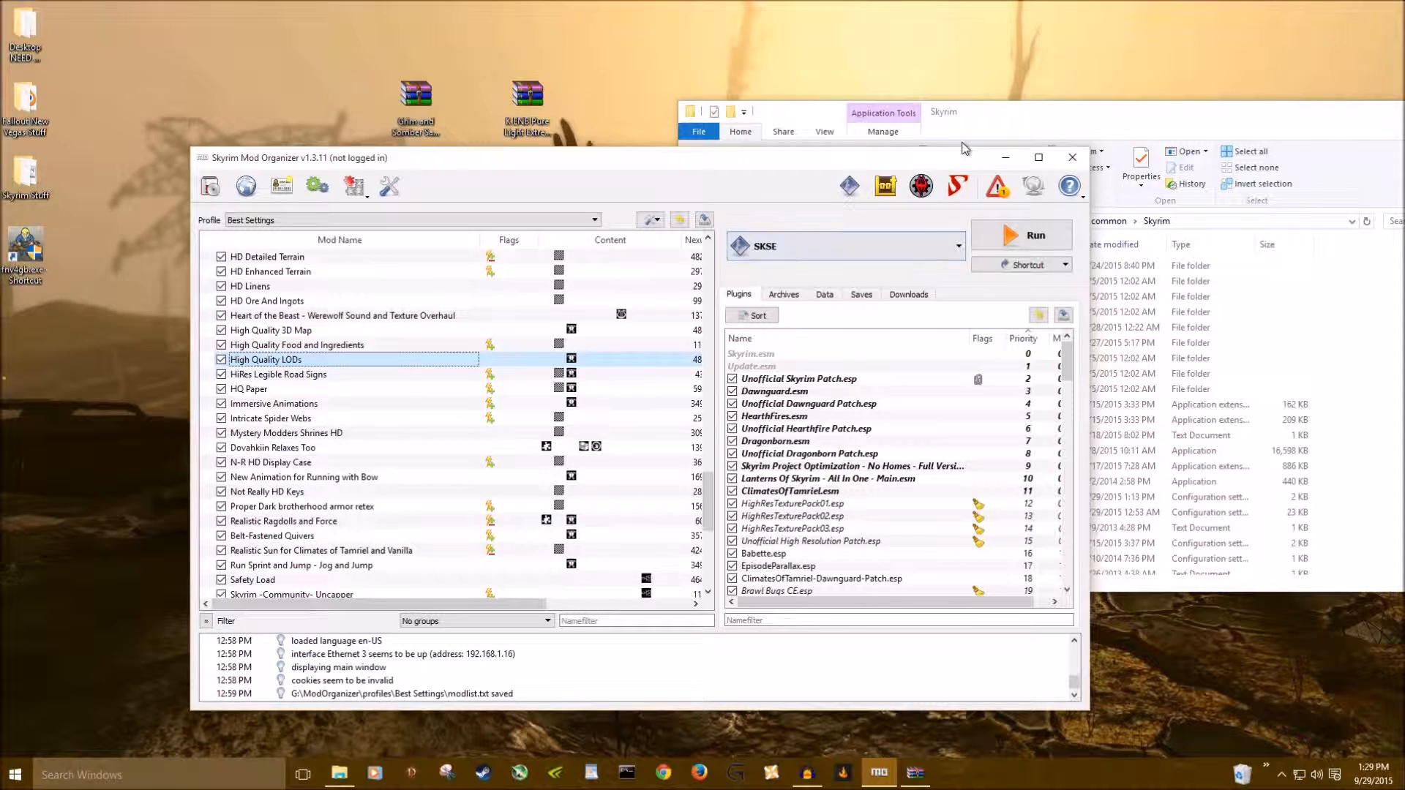
click(1007, 158)
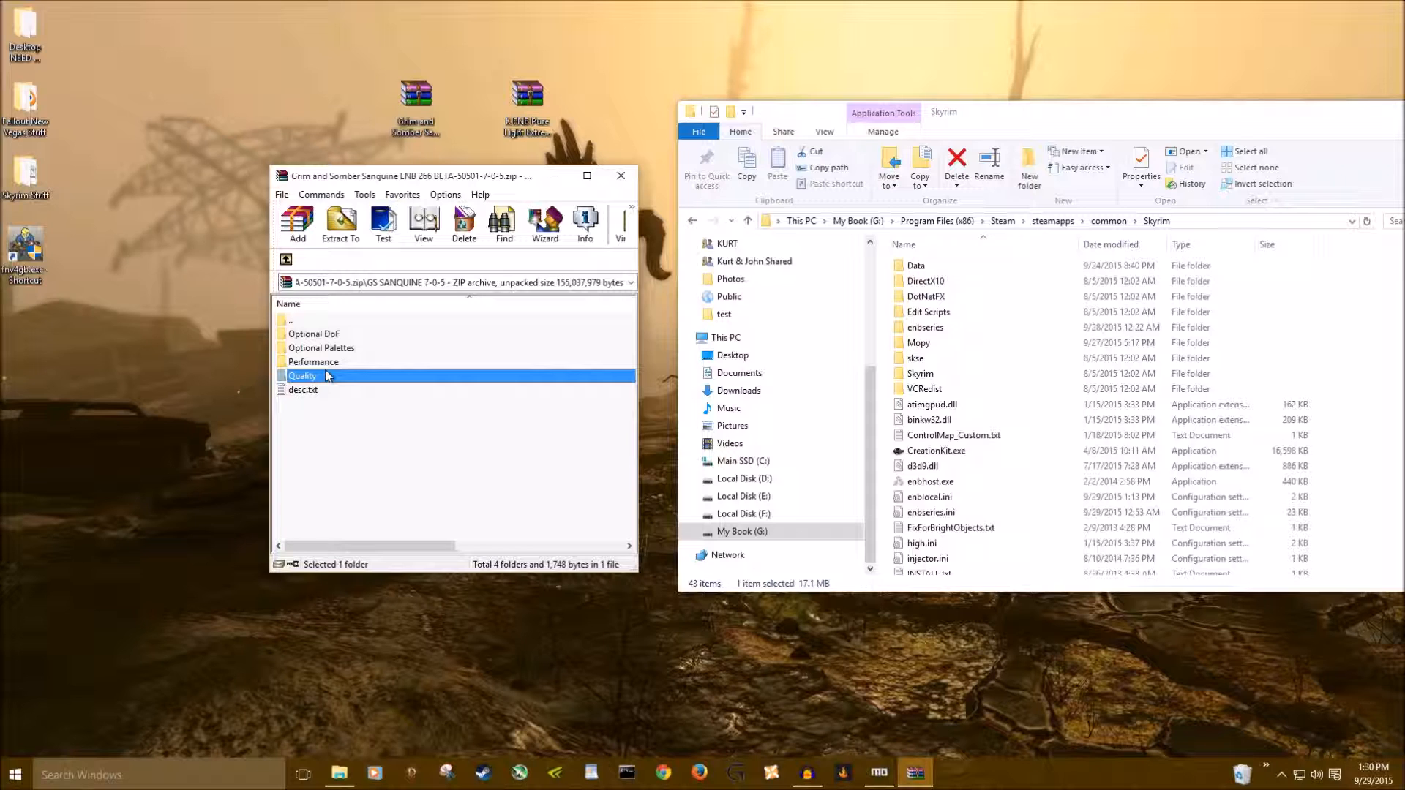
- Open the preset's Quality folder, select all of its contents, and clear the selection
double_click(328, 374)
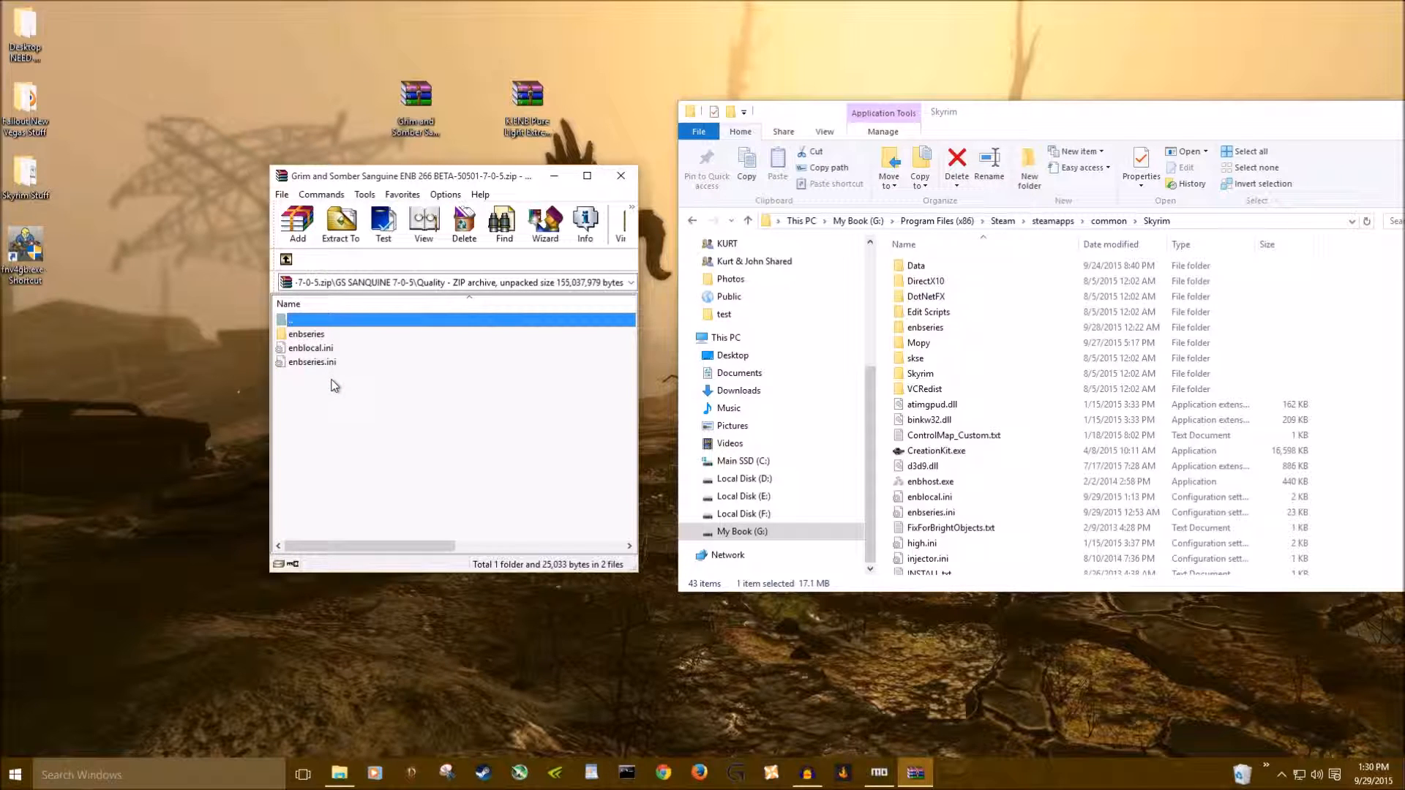
key(ctrl+a)
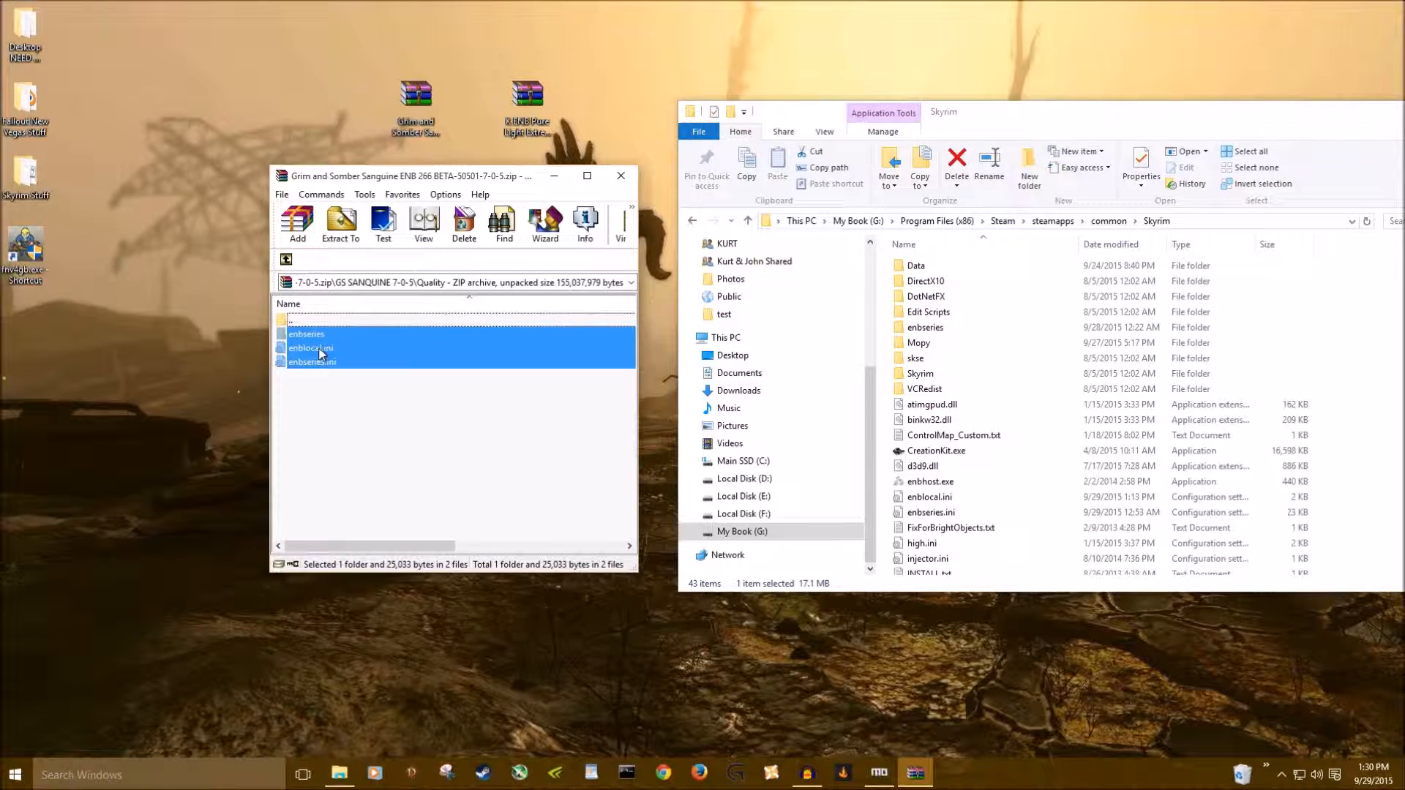
click(425, 418)
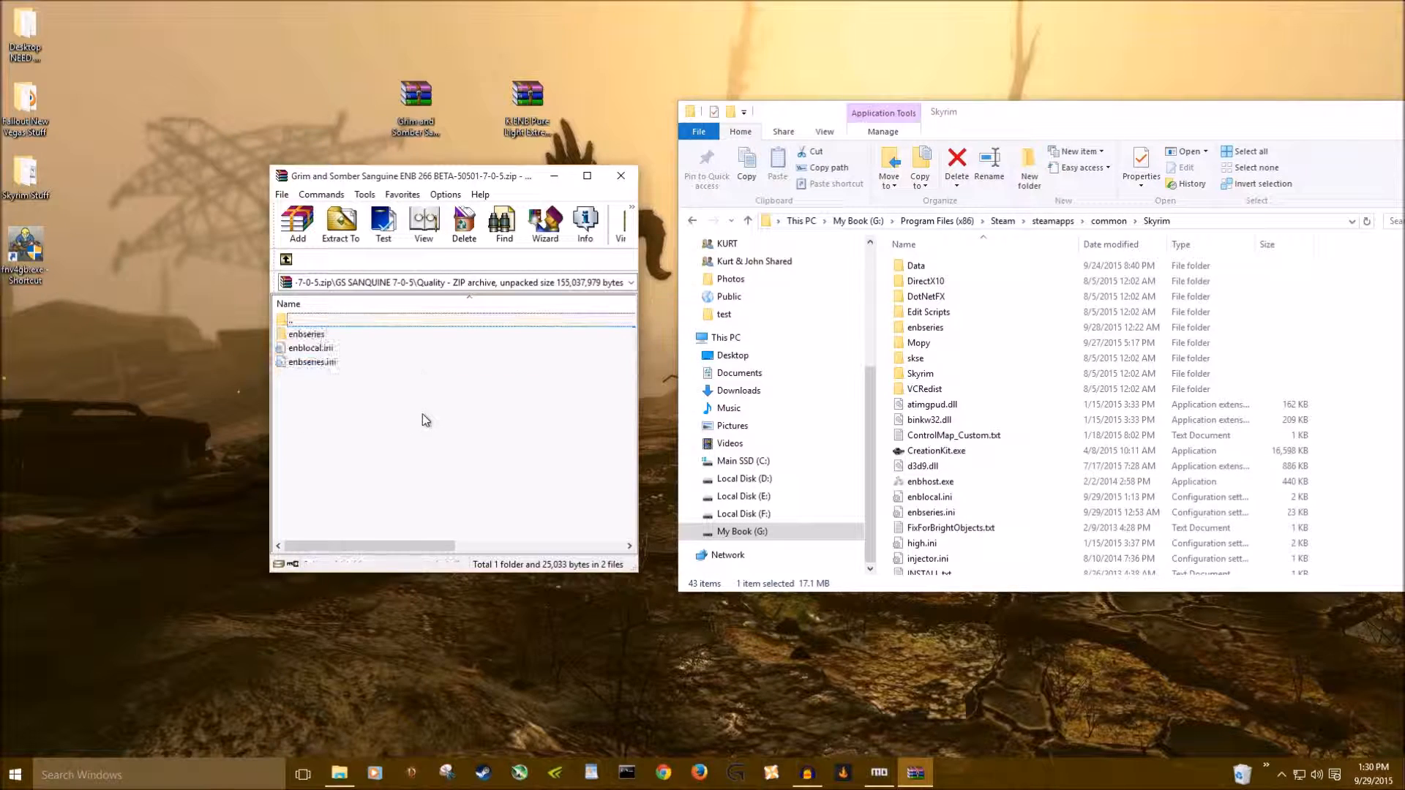
- Return to the preset's main folder, enter Optional DoF, and open its desc.txt to read the depth of field instructions
click(285, 261)
double_click(316, 338)
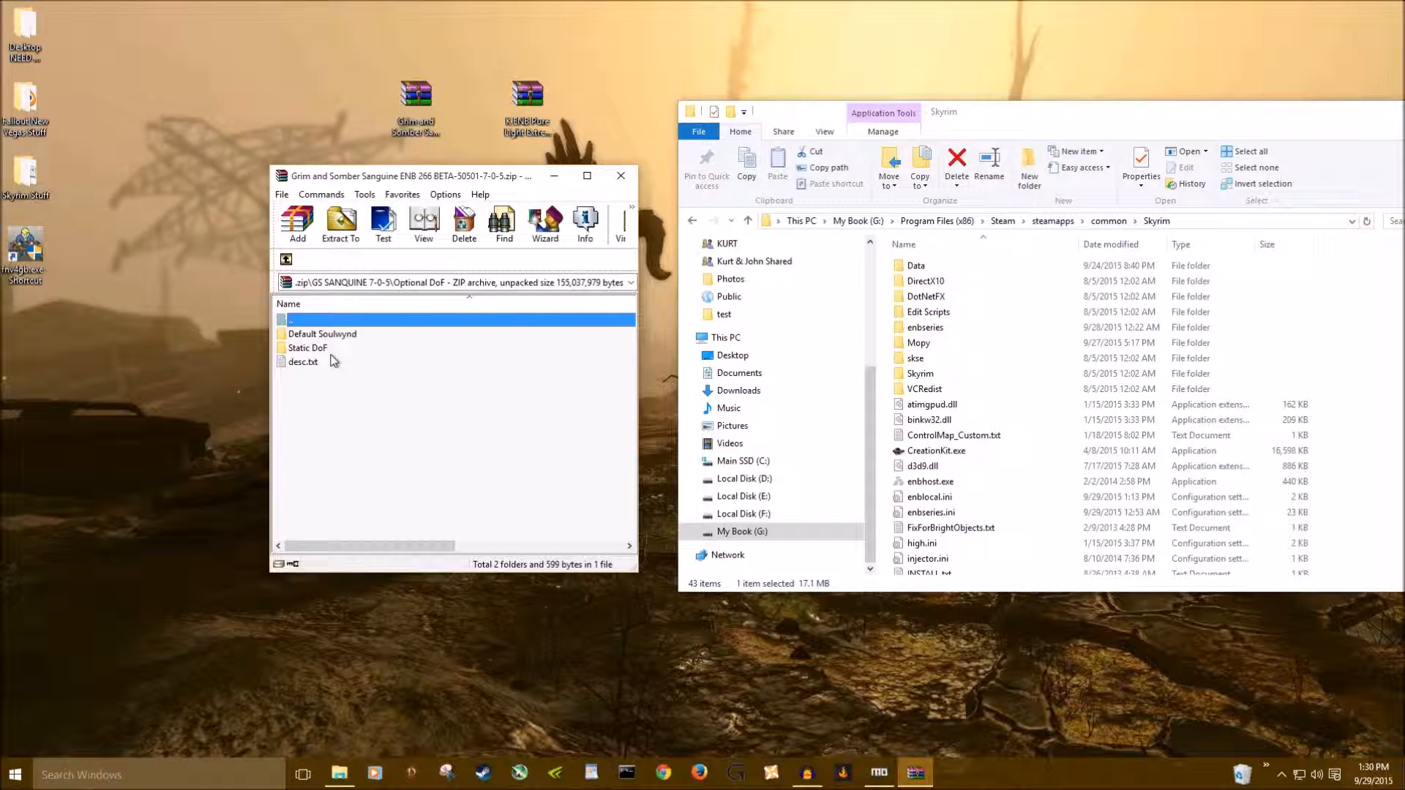
double_click(309, 363)
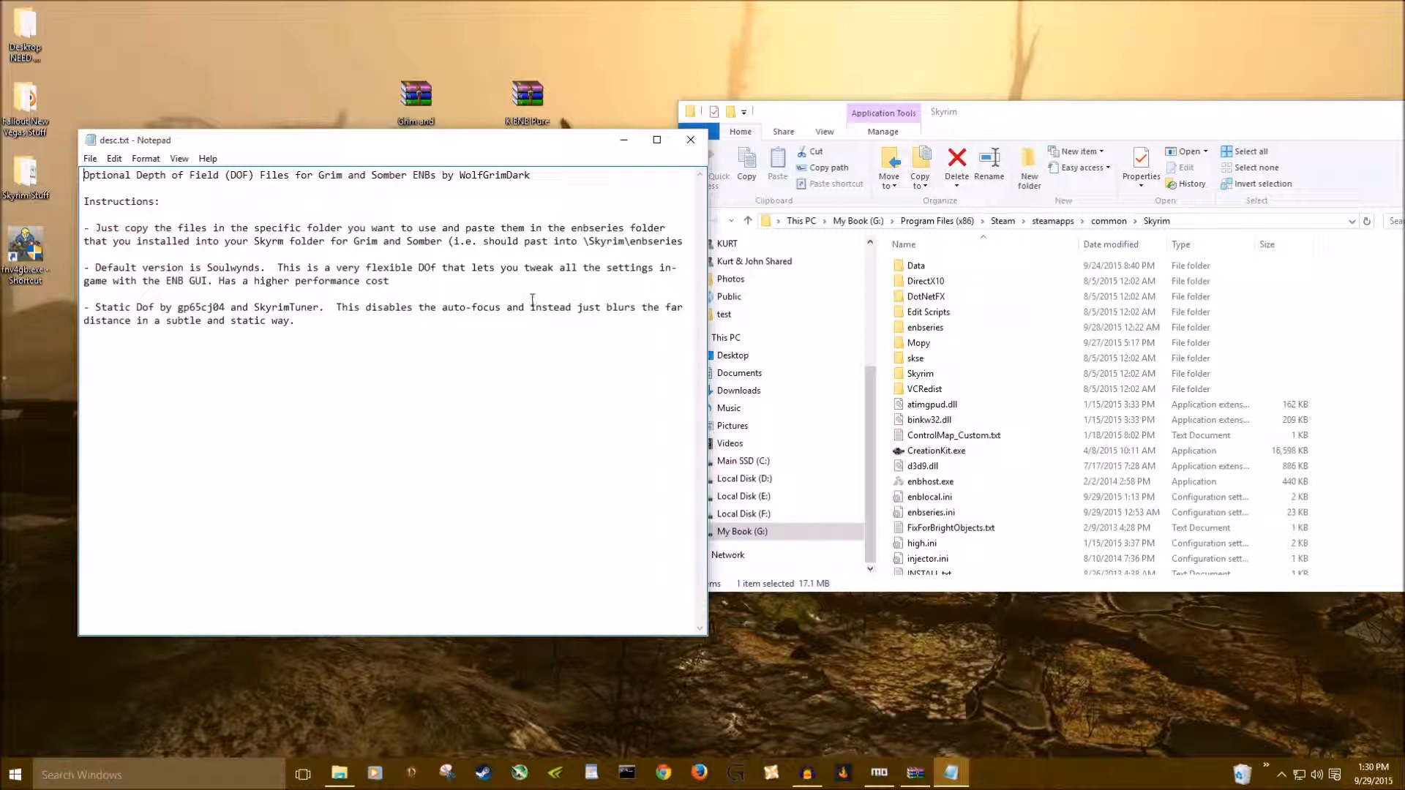
- Read the Soulwynd and Static DoF notes in the depth of field desc.txt and close the file
drag(388, 267, 393, 281)
click(330, 306)
drag(119, 307, 242, 307)
click(342, 317)
click(690, 139)
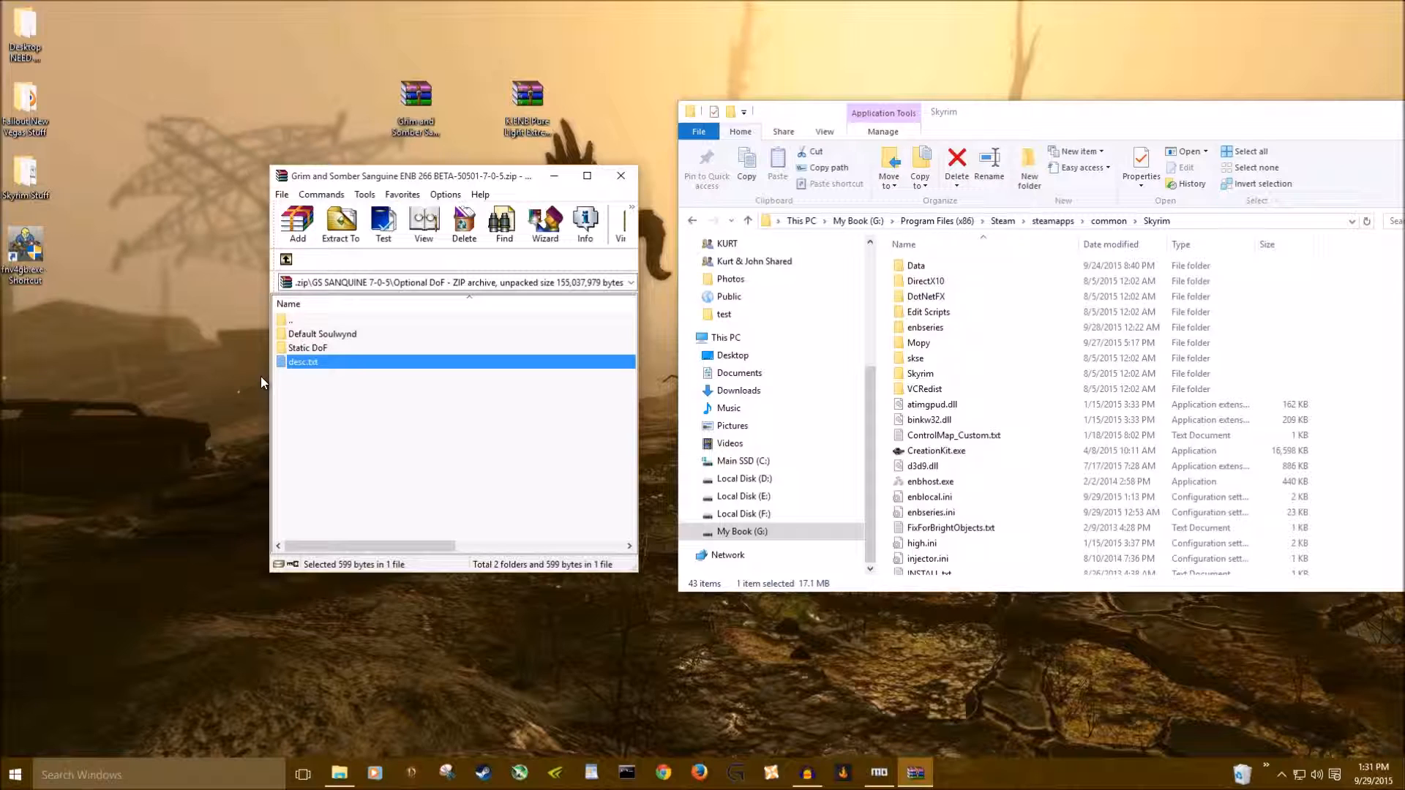
- Return to the preset's main folder, enter Optional Palettes, read its desc.txt on the palette variants, and close the file
click(286, 260)
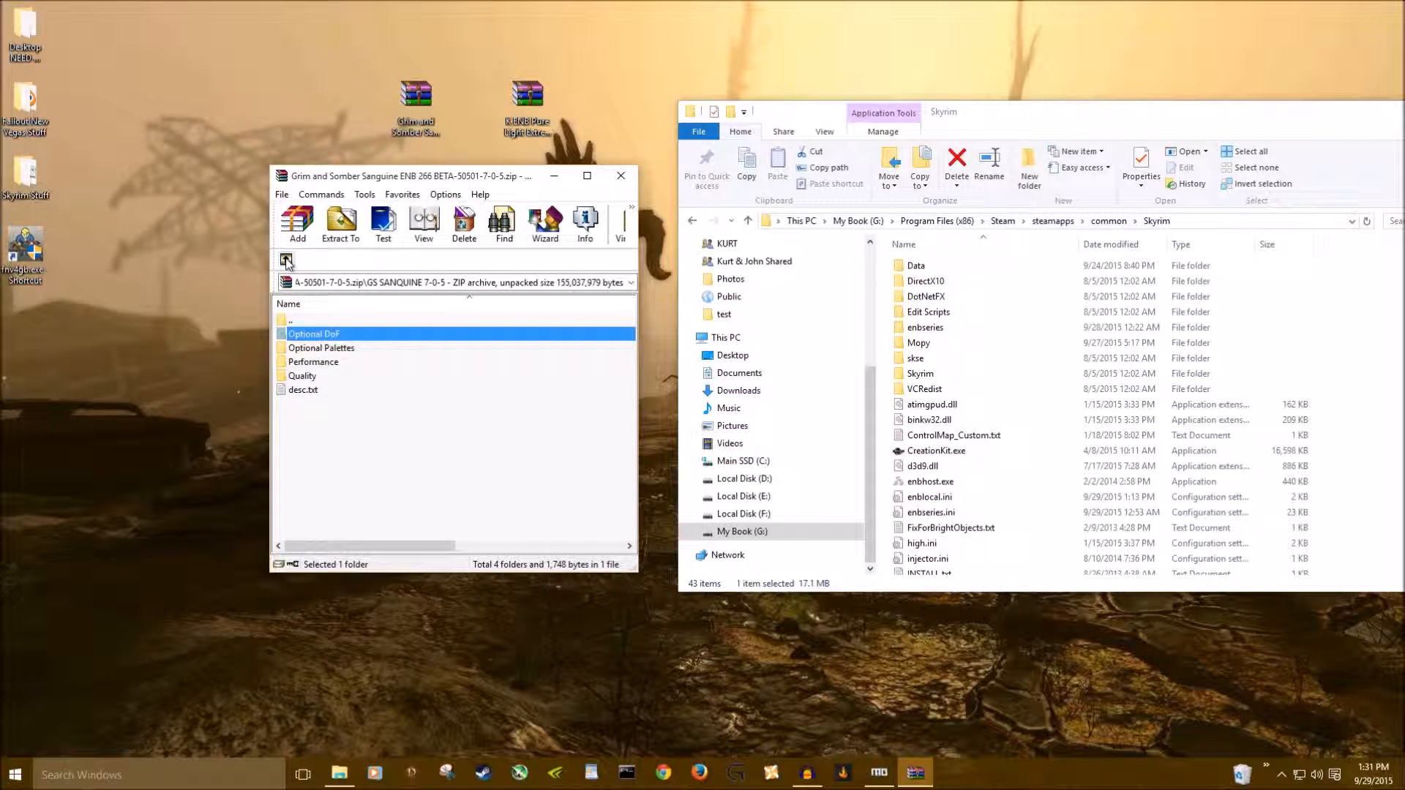
double_click(318, 349)
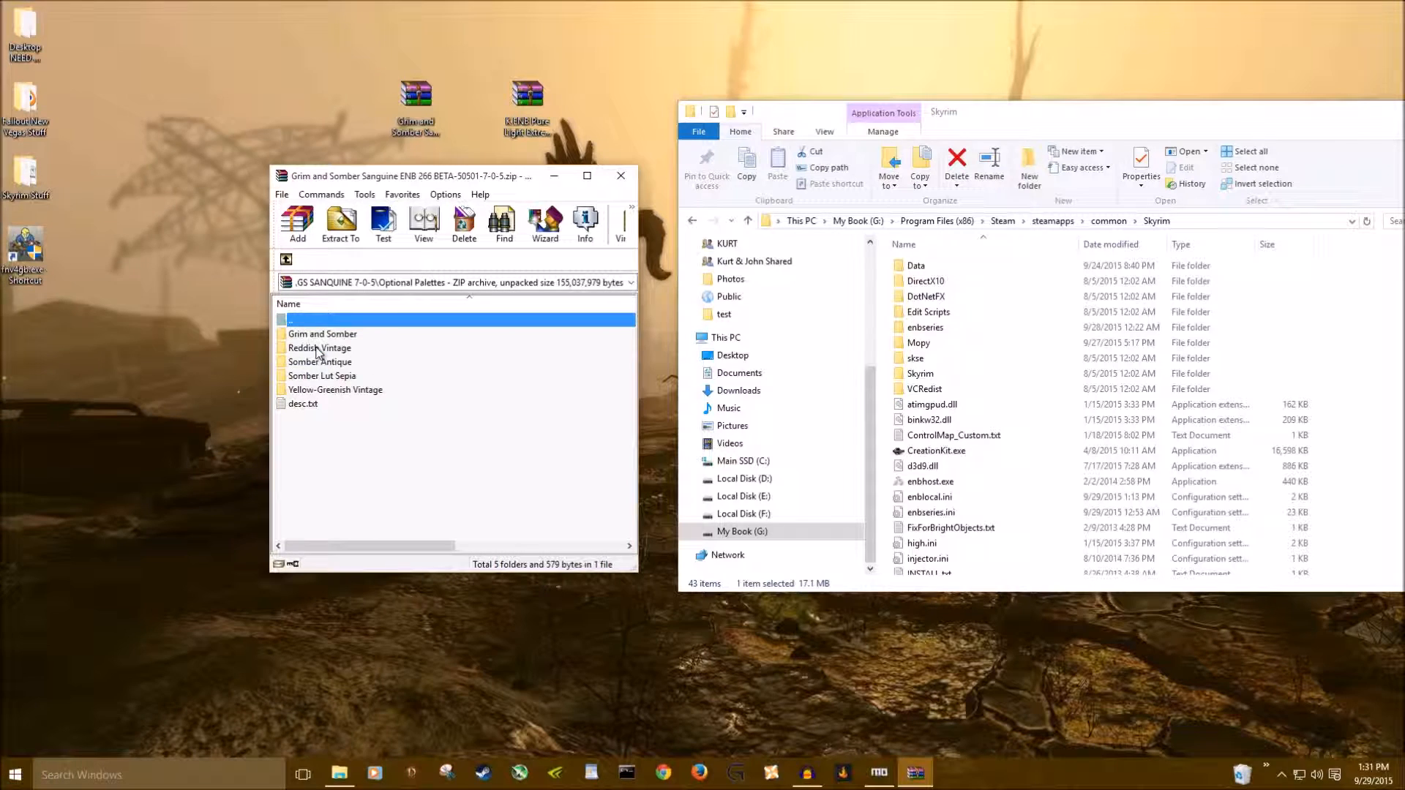
click(308, 405)
double_click(308, 405)
drag(156, 214, 389, 329)
click(398, 350)
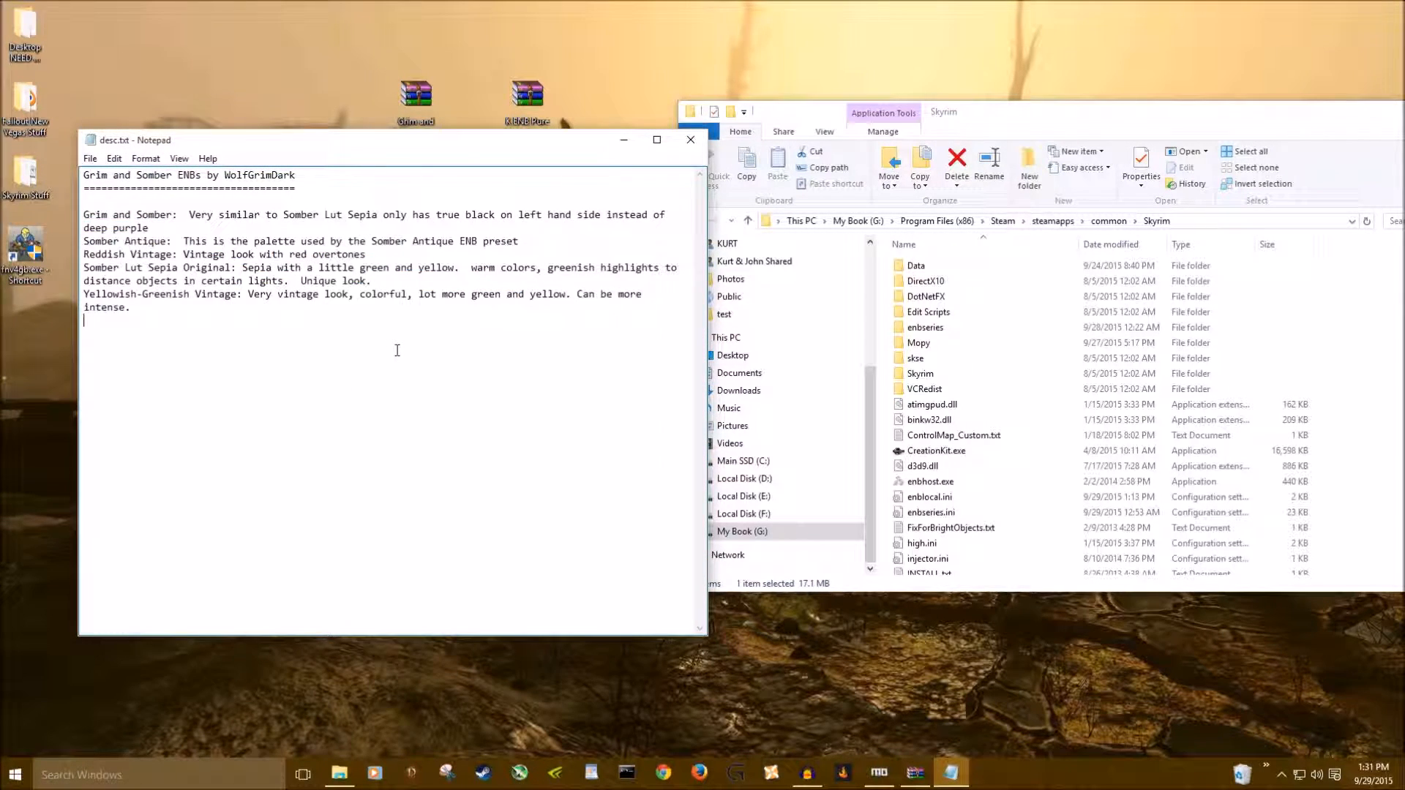
click(690, 139)
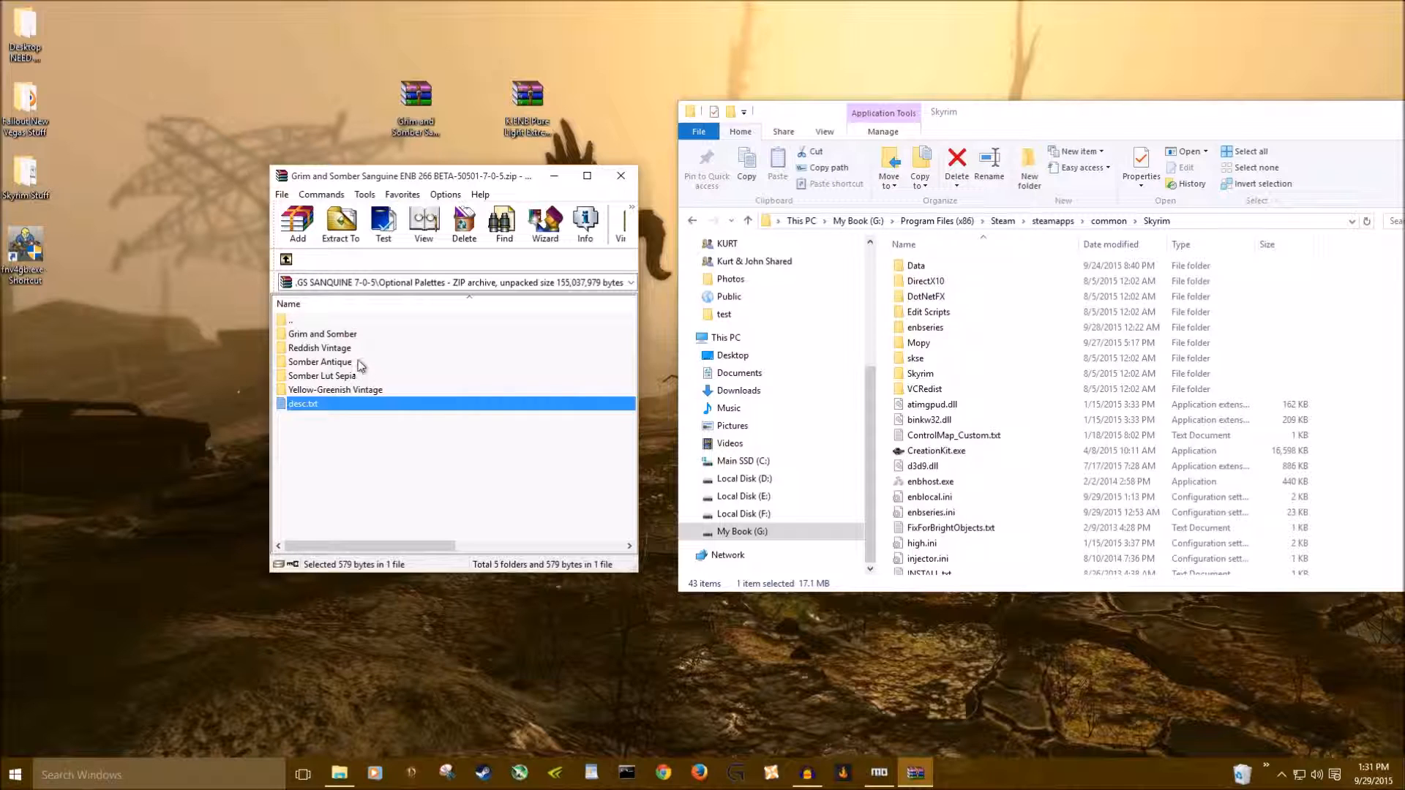
- Open the Grim and Somber palette folder, look through the files in Skyrim's enbseries folder, and return to the Skyrim folder
double_click(341, 335)
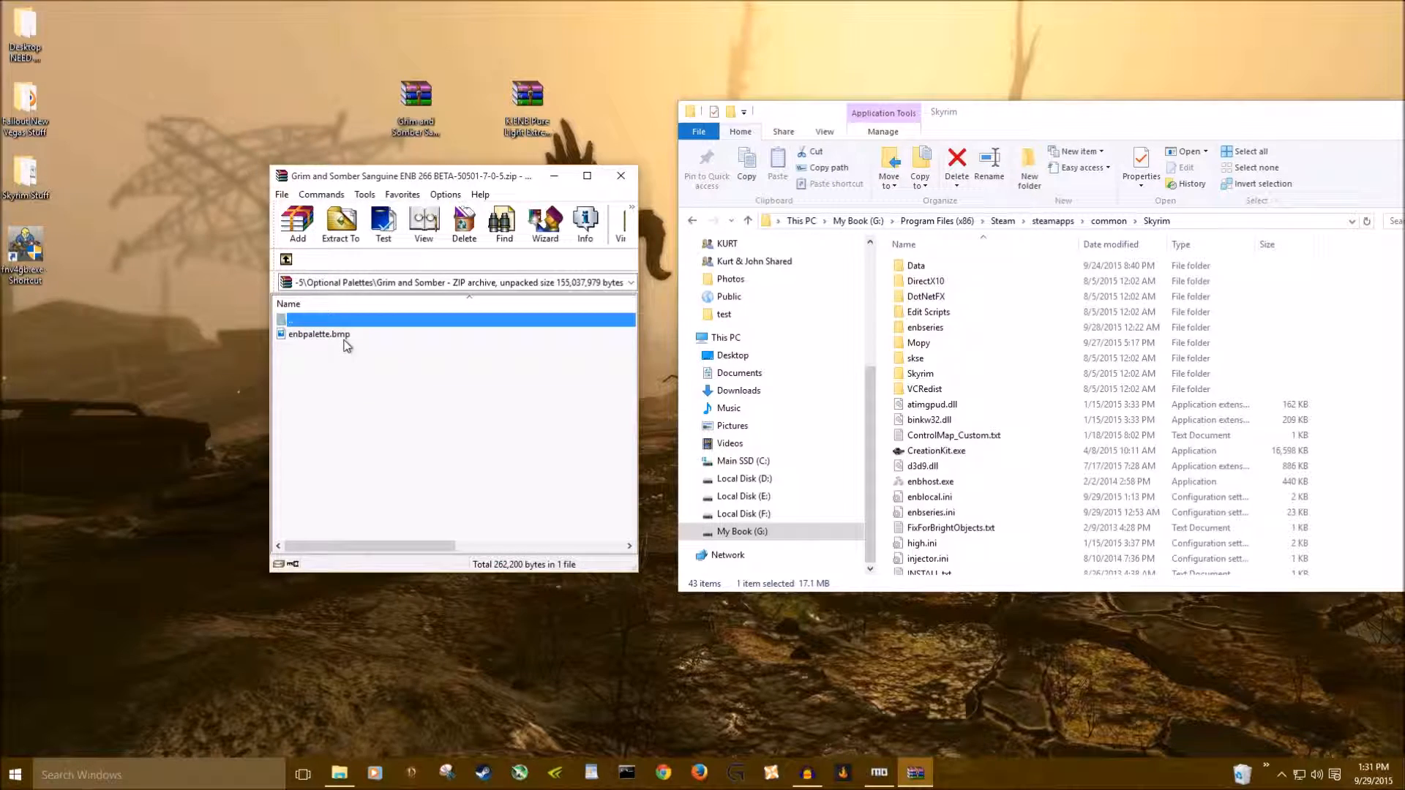
double_click(925, 327)
scroll(959, 439, down, 3)
scroll(959, 439, down, 2)
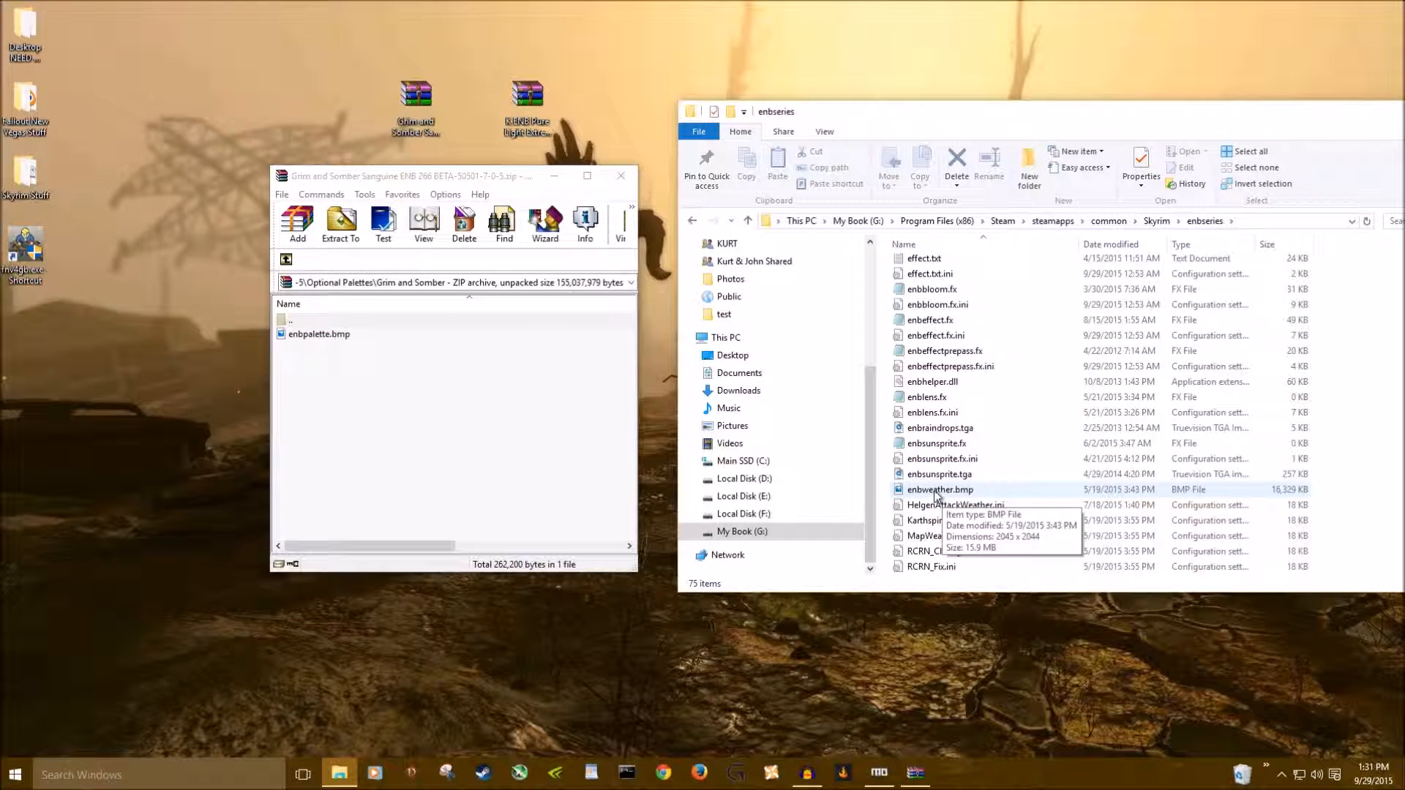
scroll(990, 437, down, 5)
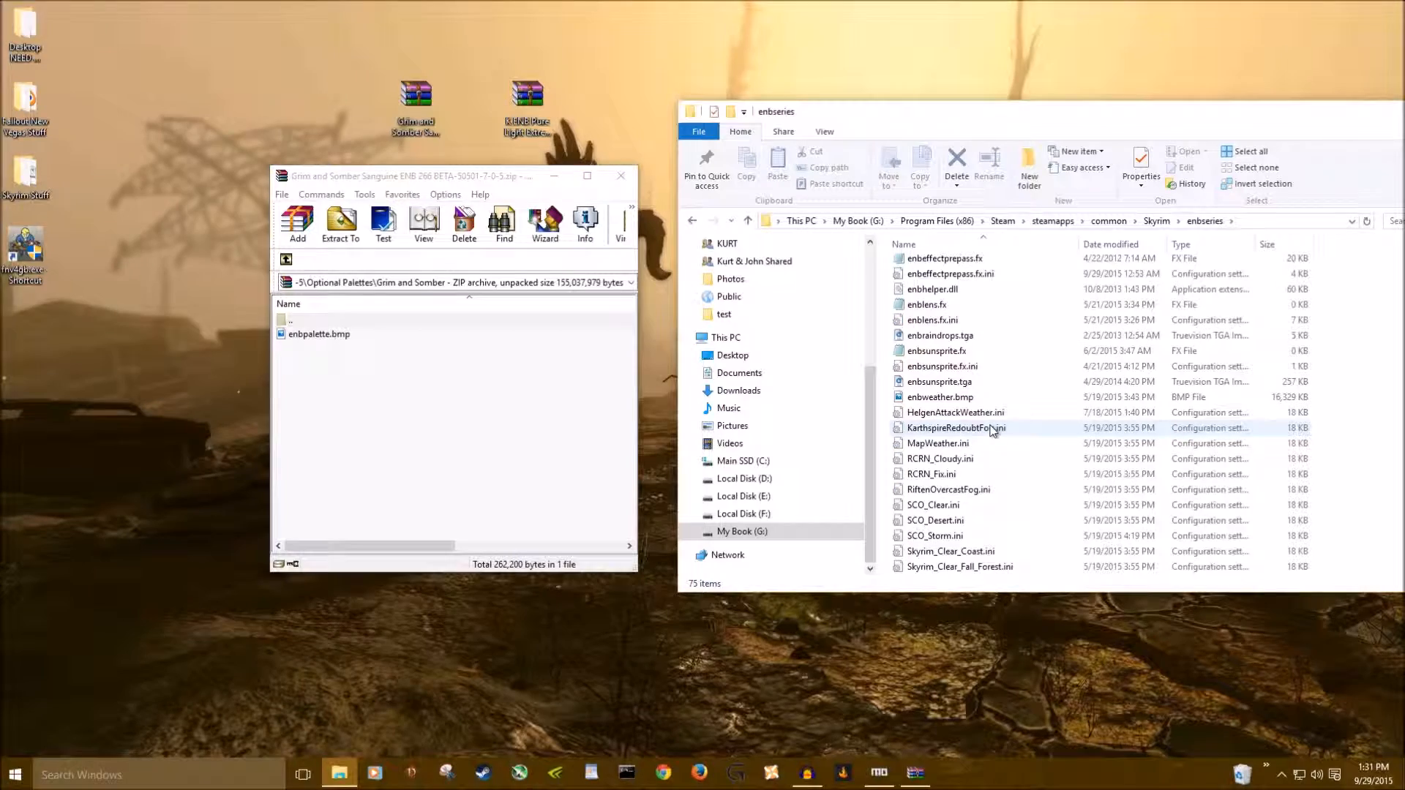
scroll(1234, 410, down, 4)
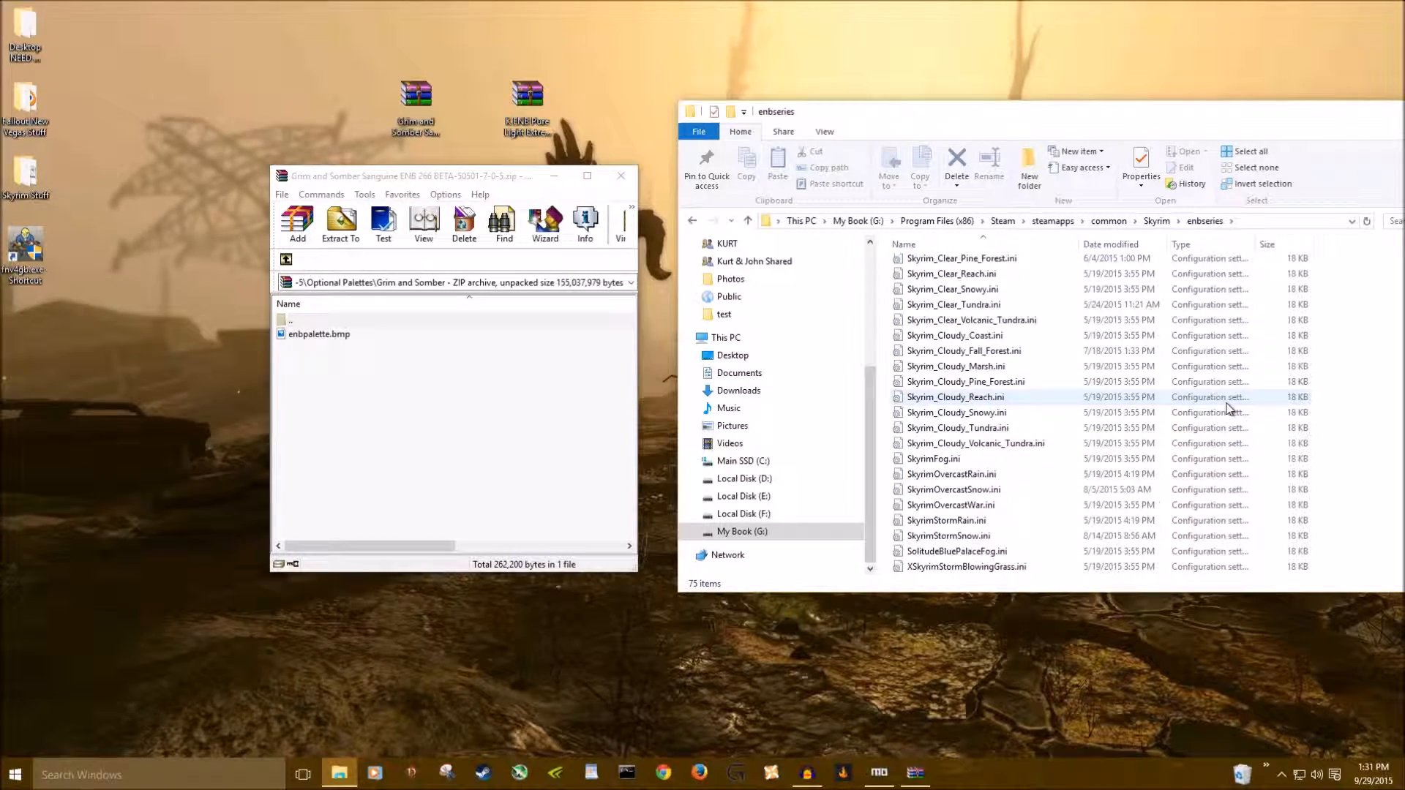
scroll(1200, 402, up, 12)
scroll(978, 463, up, 6)
key(alt+Left)
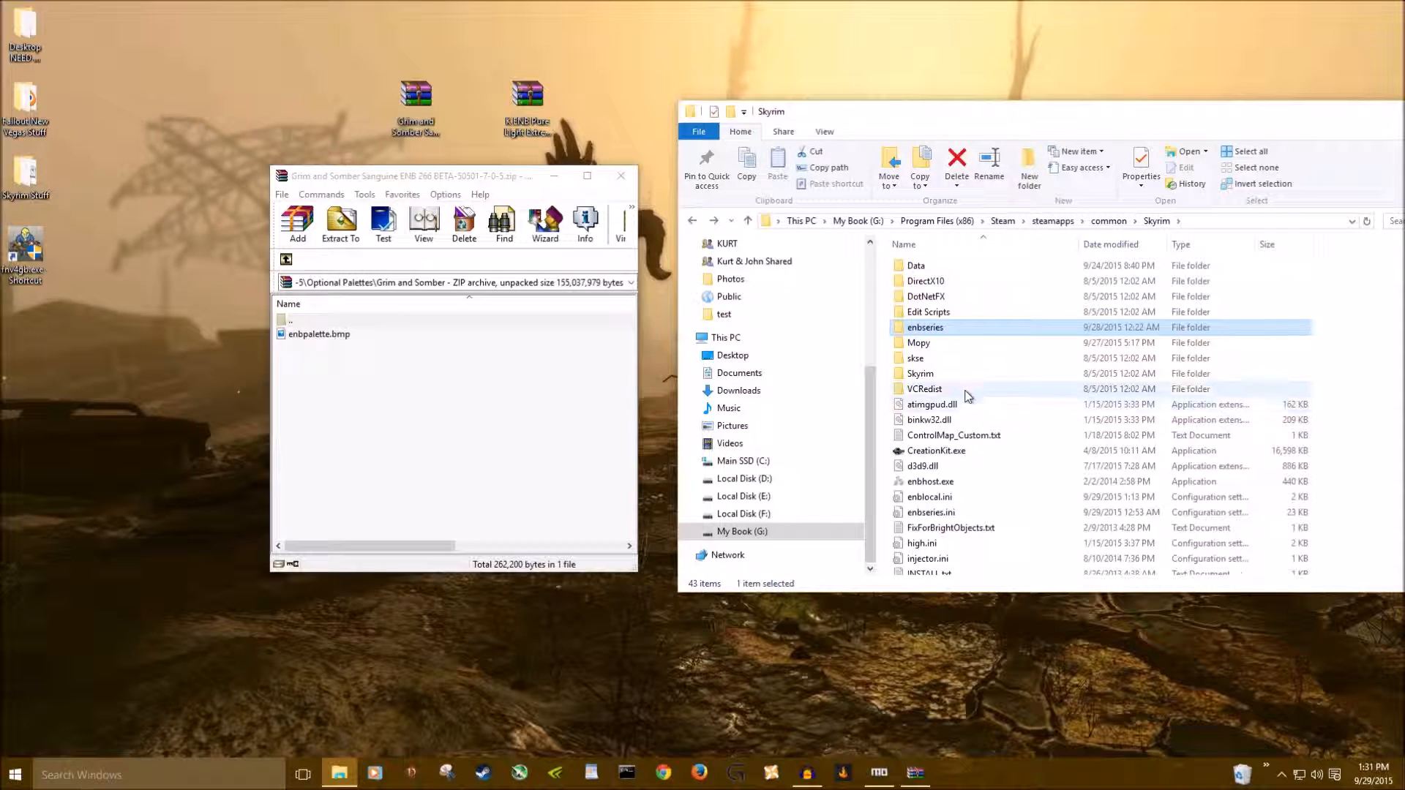
- Preview the enbpalette.bmp images of the Grim and Somber and the Reddish Vintage palettes, closing each one after viewing
double_click(285, 334)
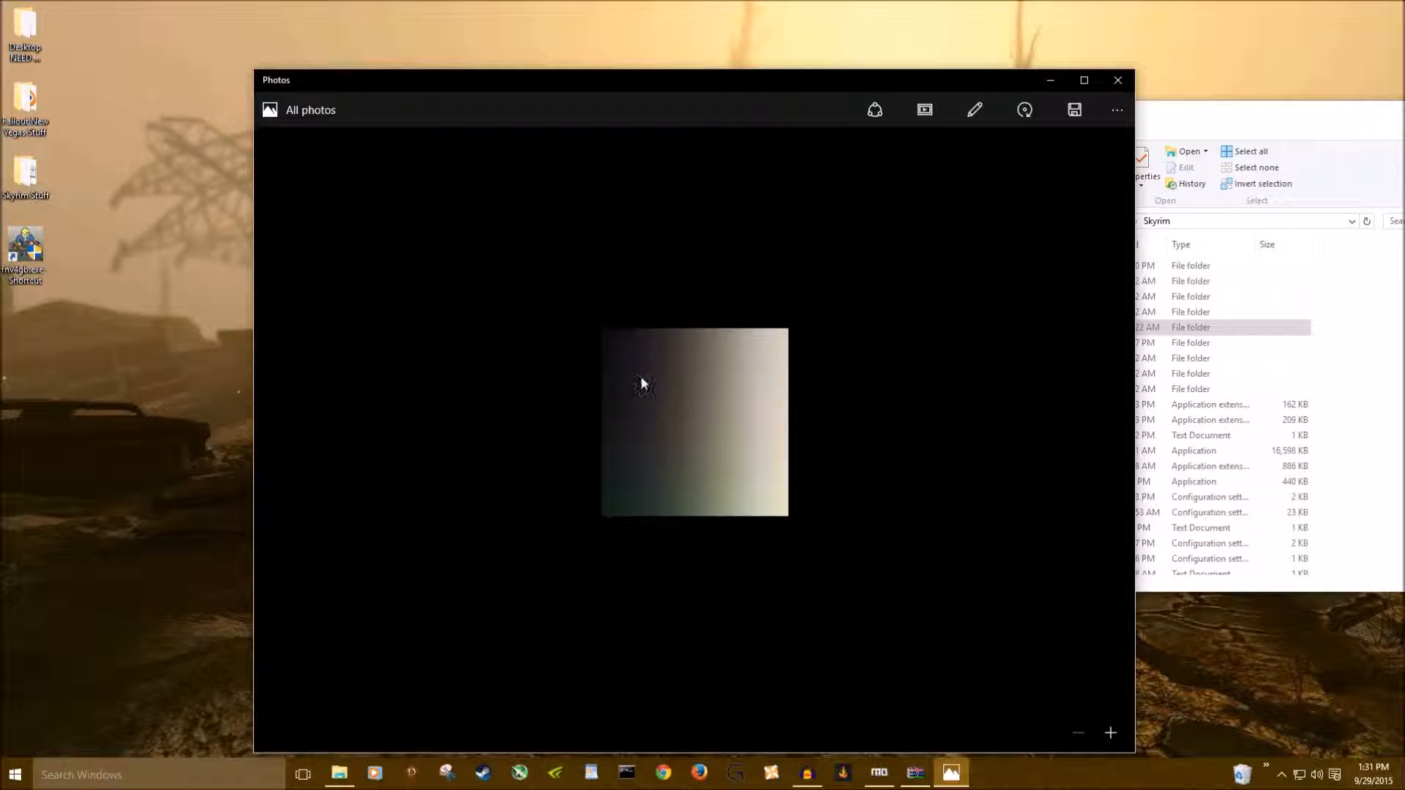
click(1117, 80)
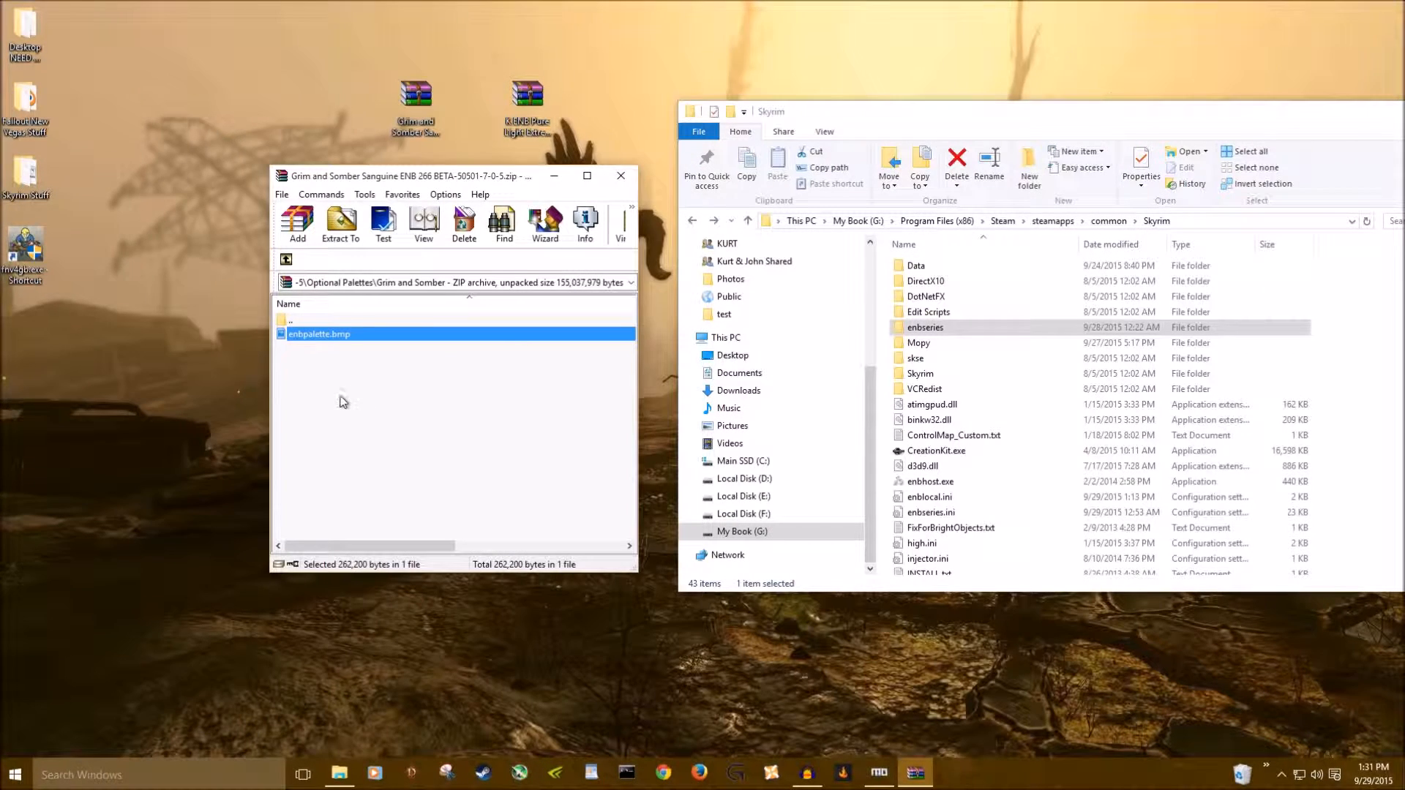
click(289, 265)
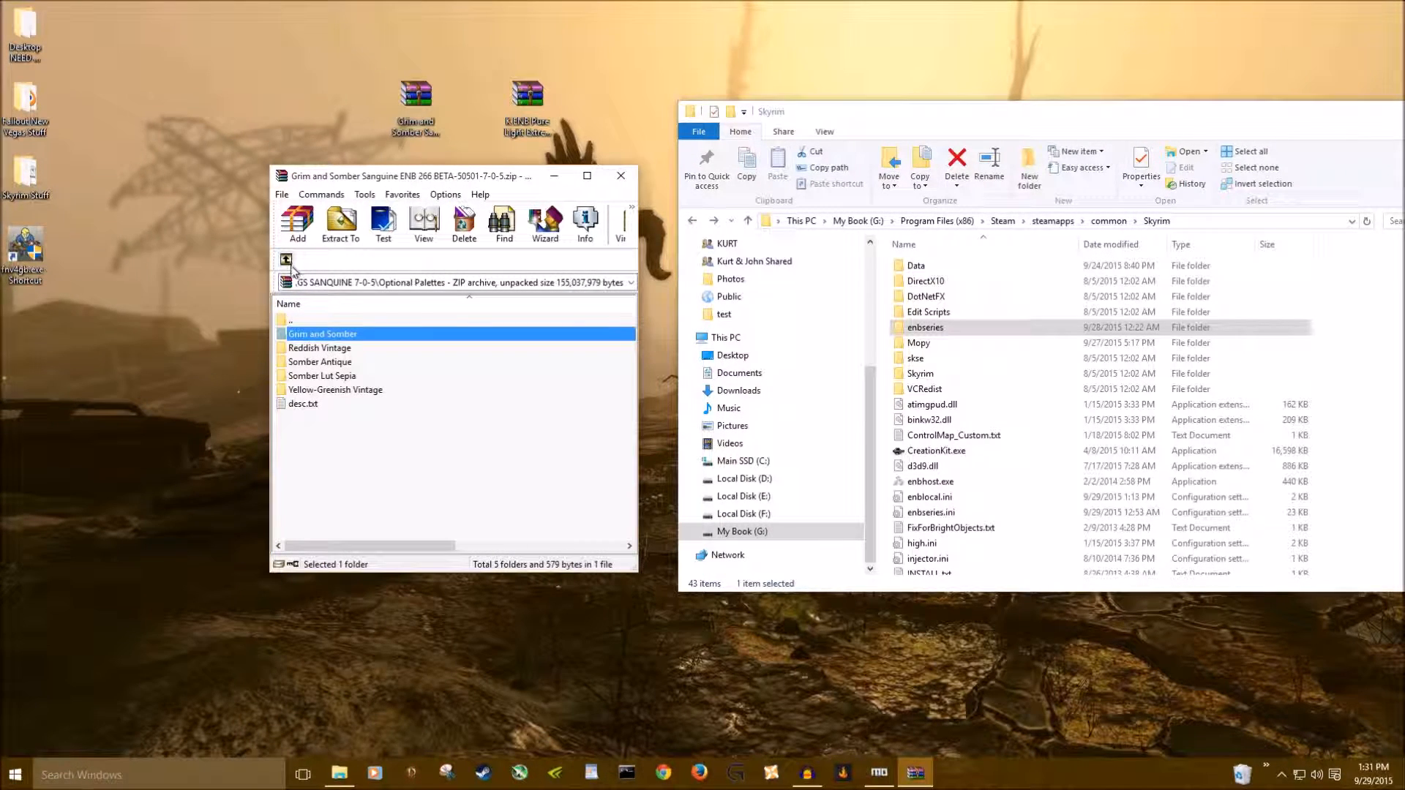
double_click(310, 354)
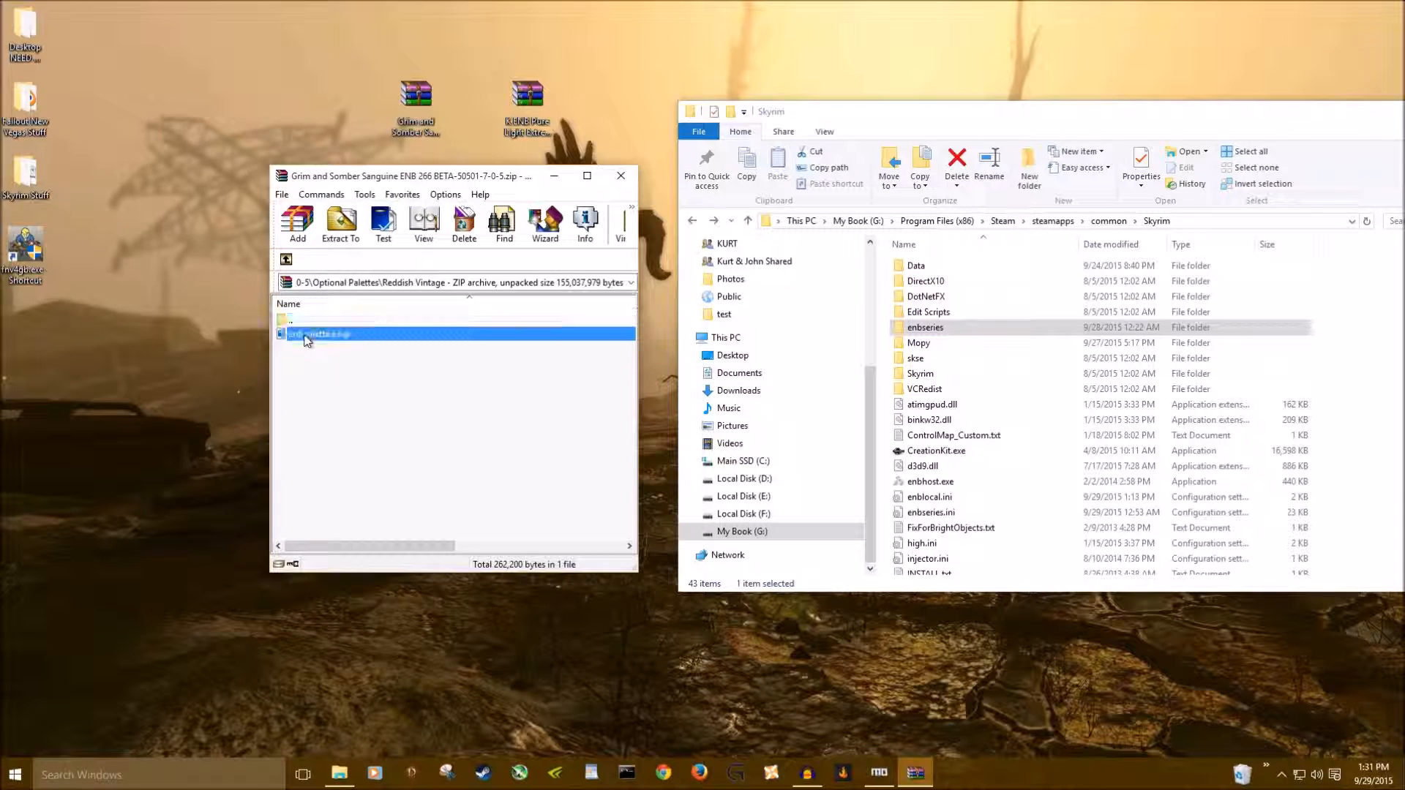
double_click(304, 335)
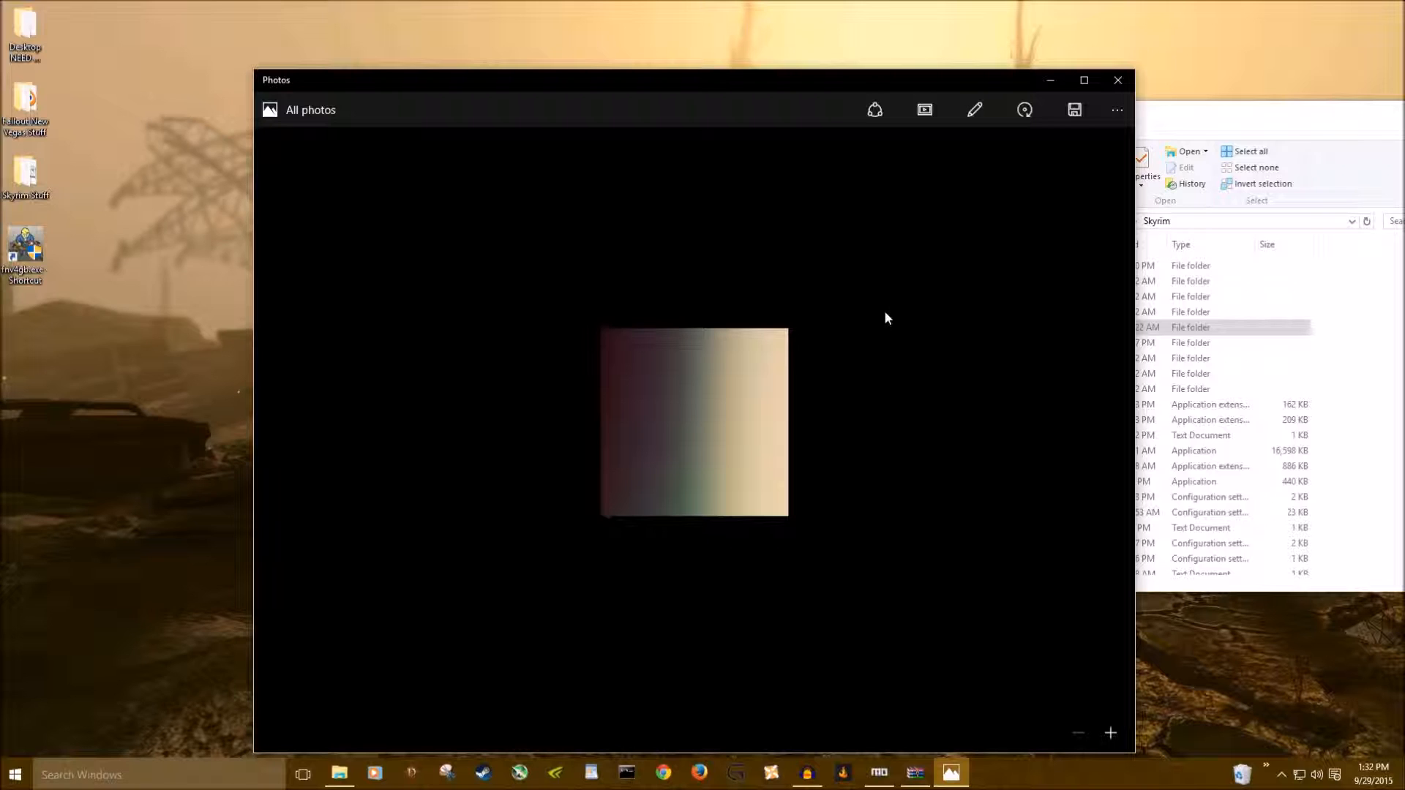
click(1117, 80)
scroll(1032, 417, down, 4)
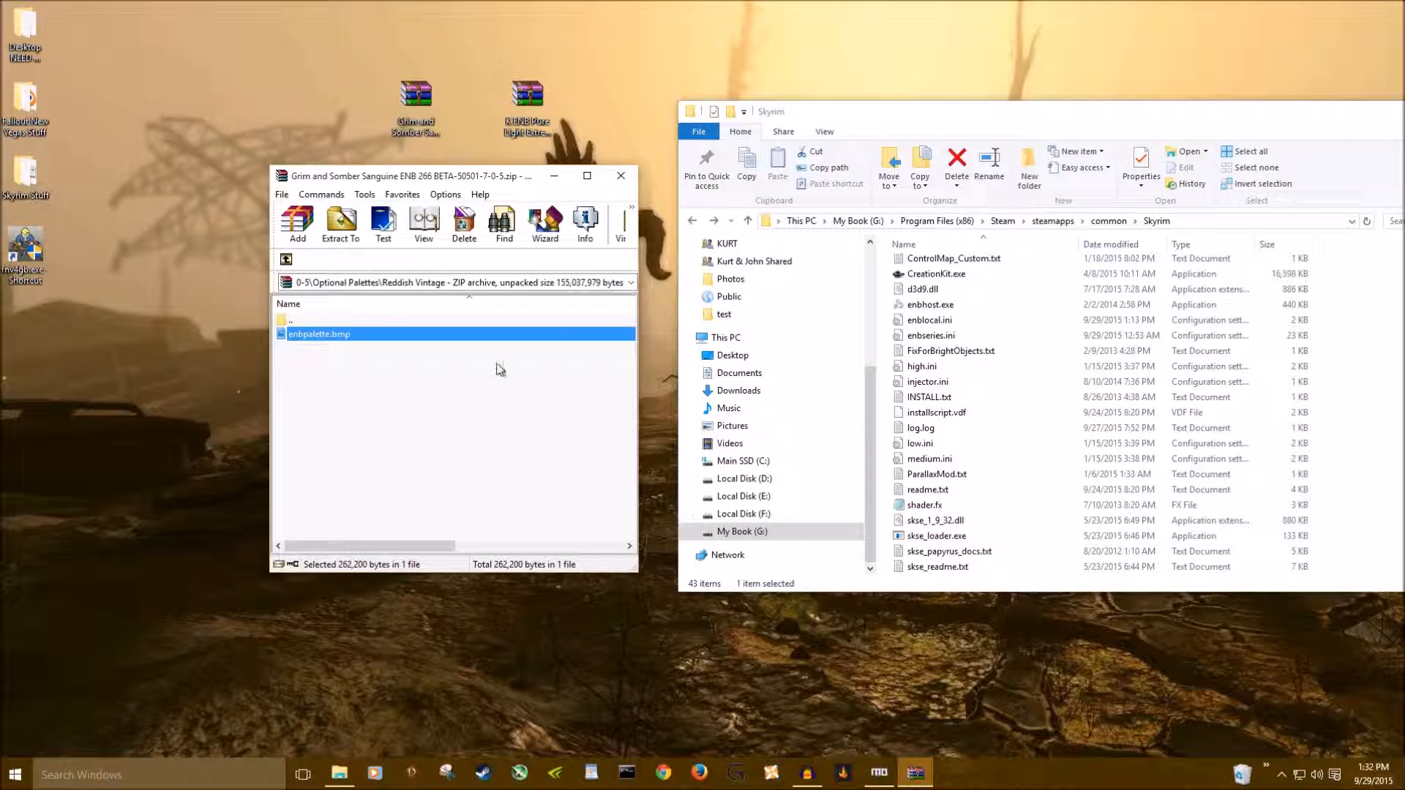
- Preview the Somber Antique palette's enbpalette.bmp, close it, and go back to the preset's main folder
click(286, 260)
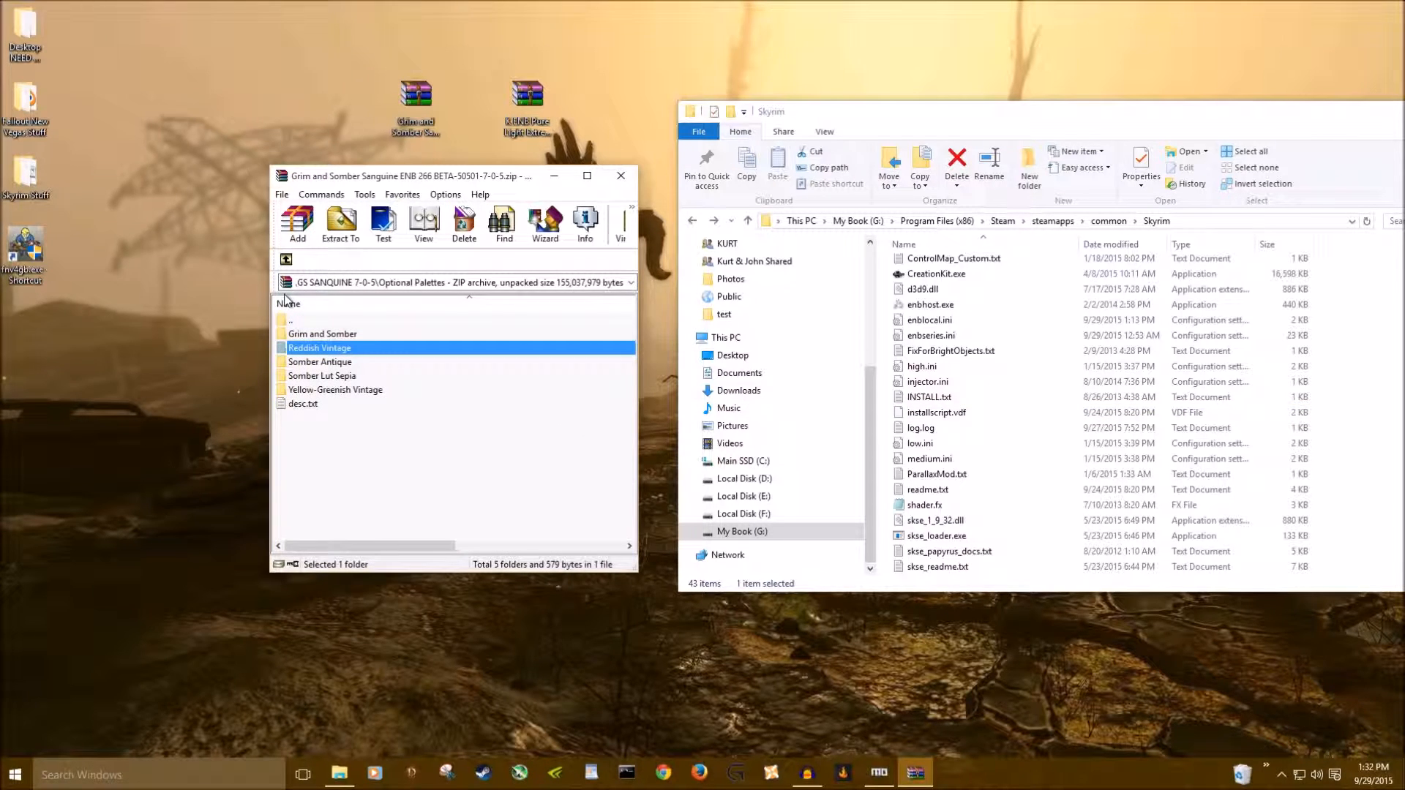
double_click(349, 362)
double_click(344, 337)
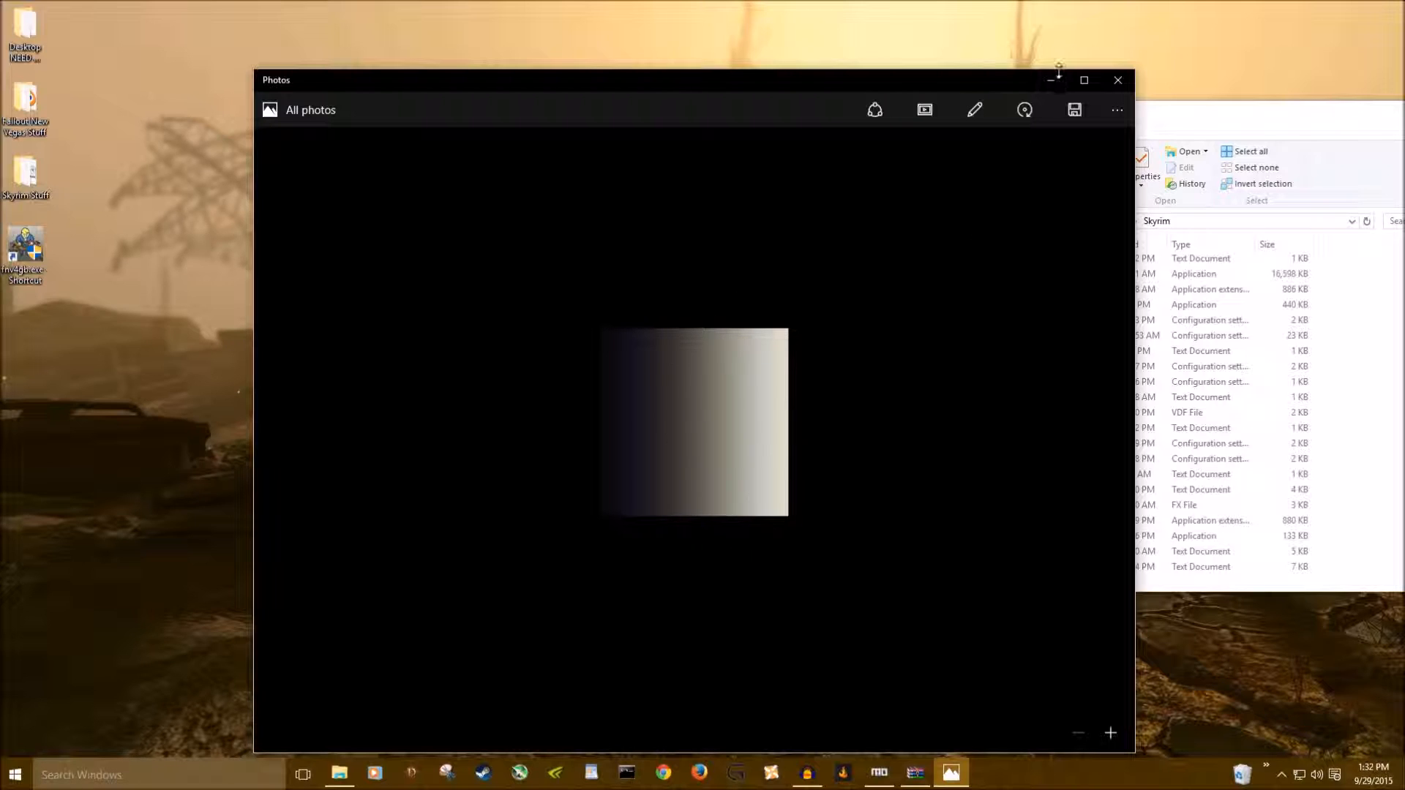
click(1117, 79)
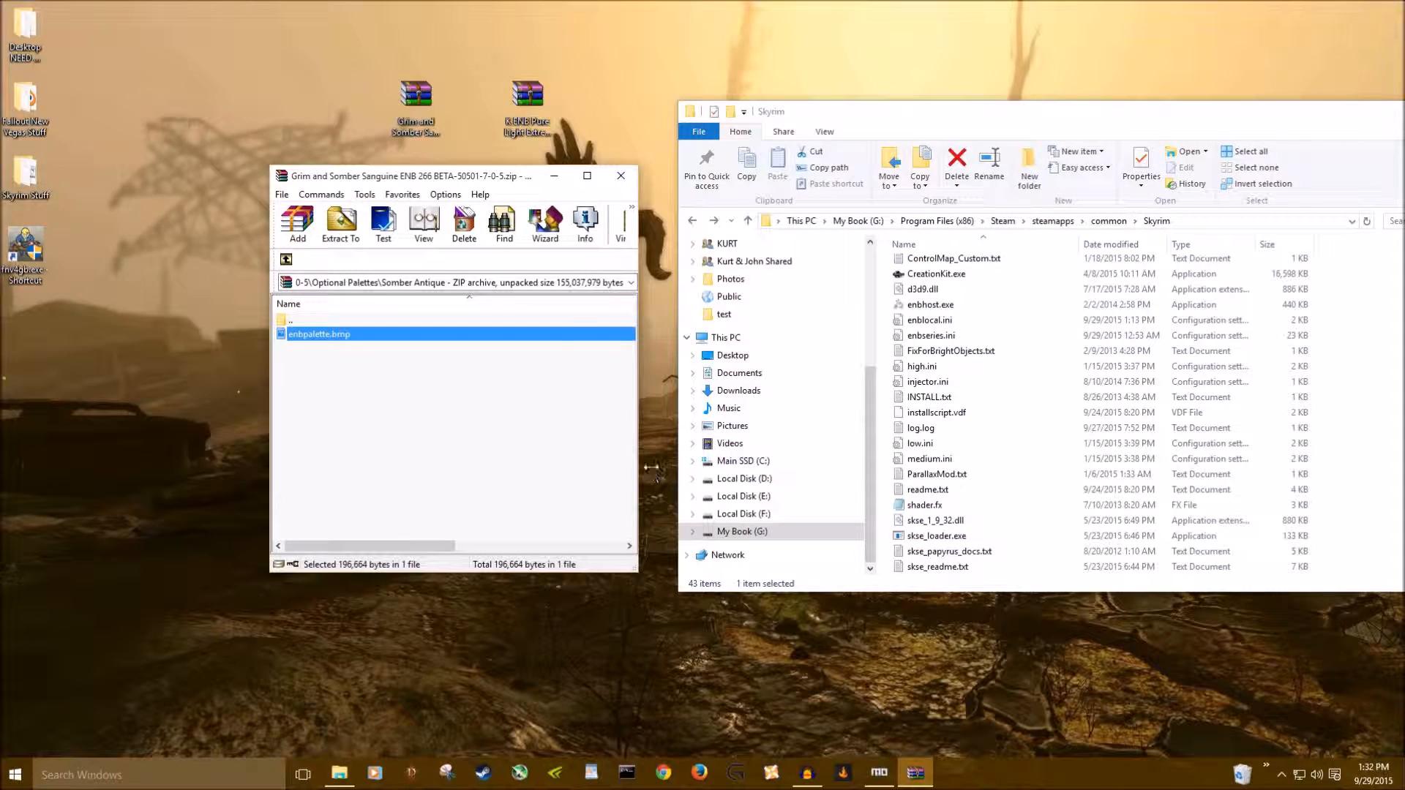
click(287, 260)
click(287, 259)
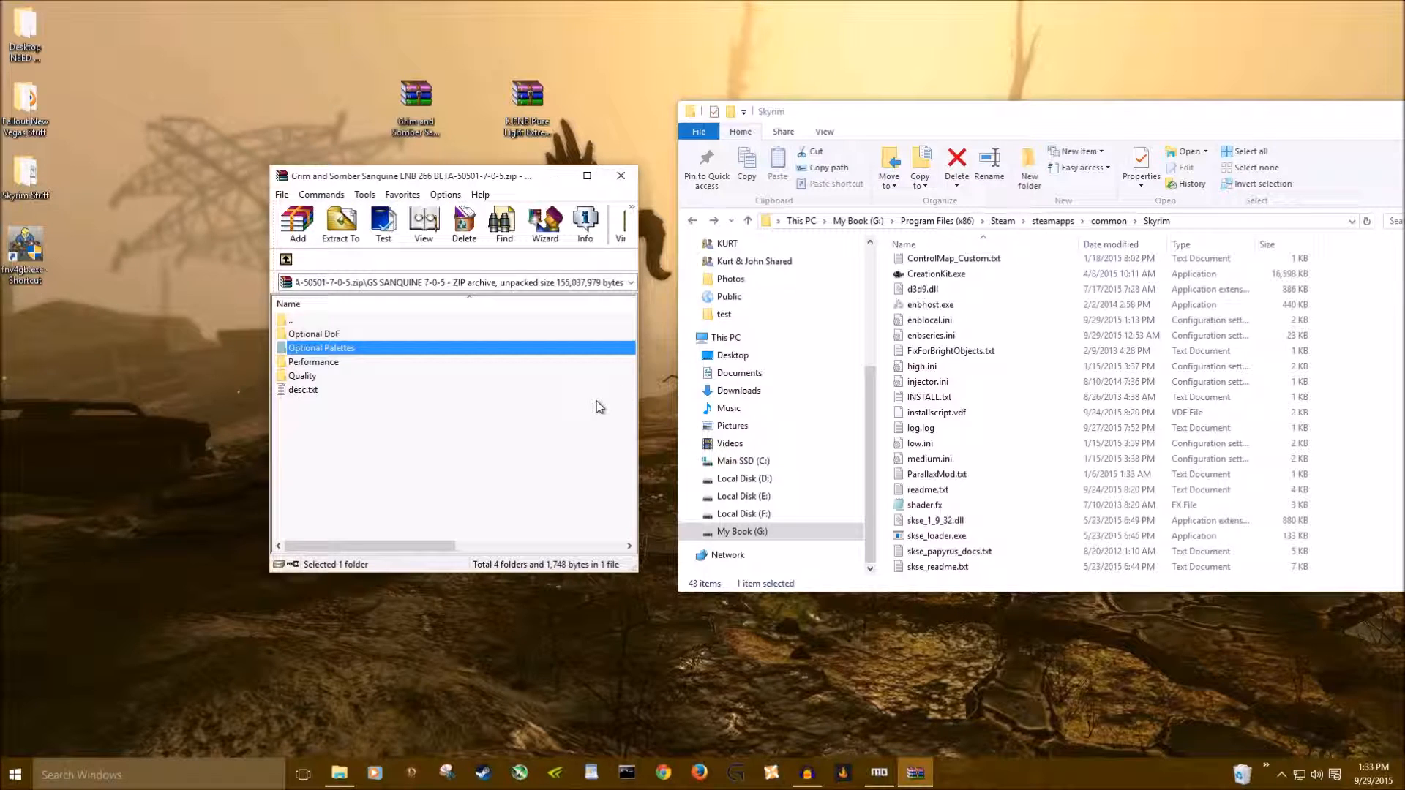
- Go back to the start of the Skyrim folder listing, leave the Grim and Somber Sanguine archive, and close the archive window
scroll(902, 448, up, 1)
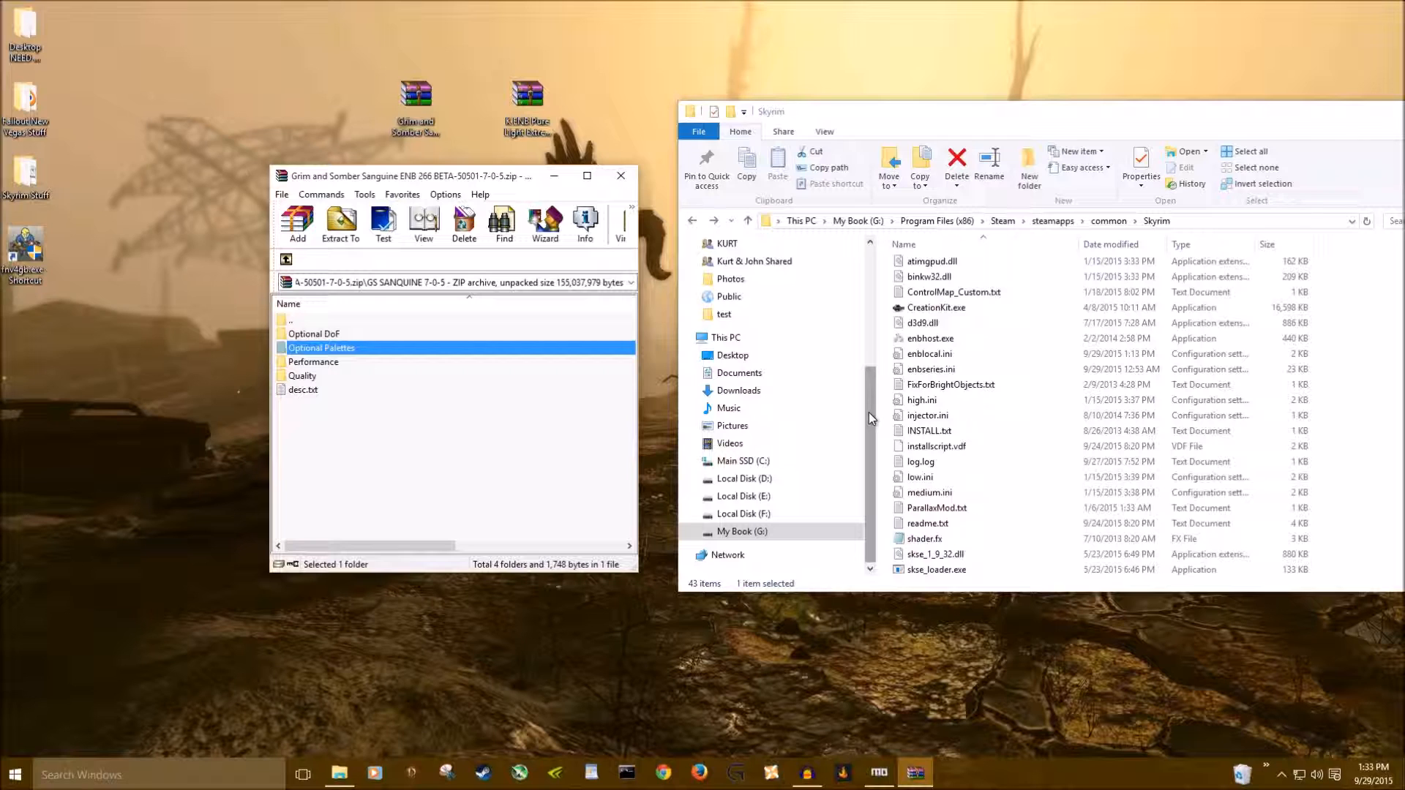
scroll(868, 411, up, 1)
scroll(868, 412, up, 1)
scroll(1038, 363, up, 3)
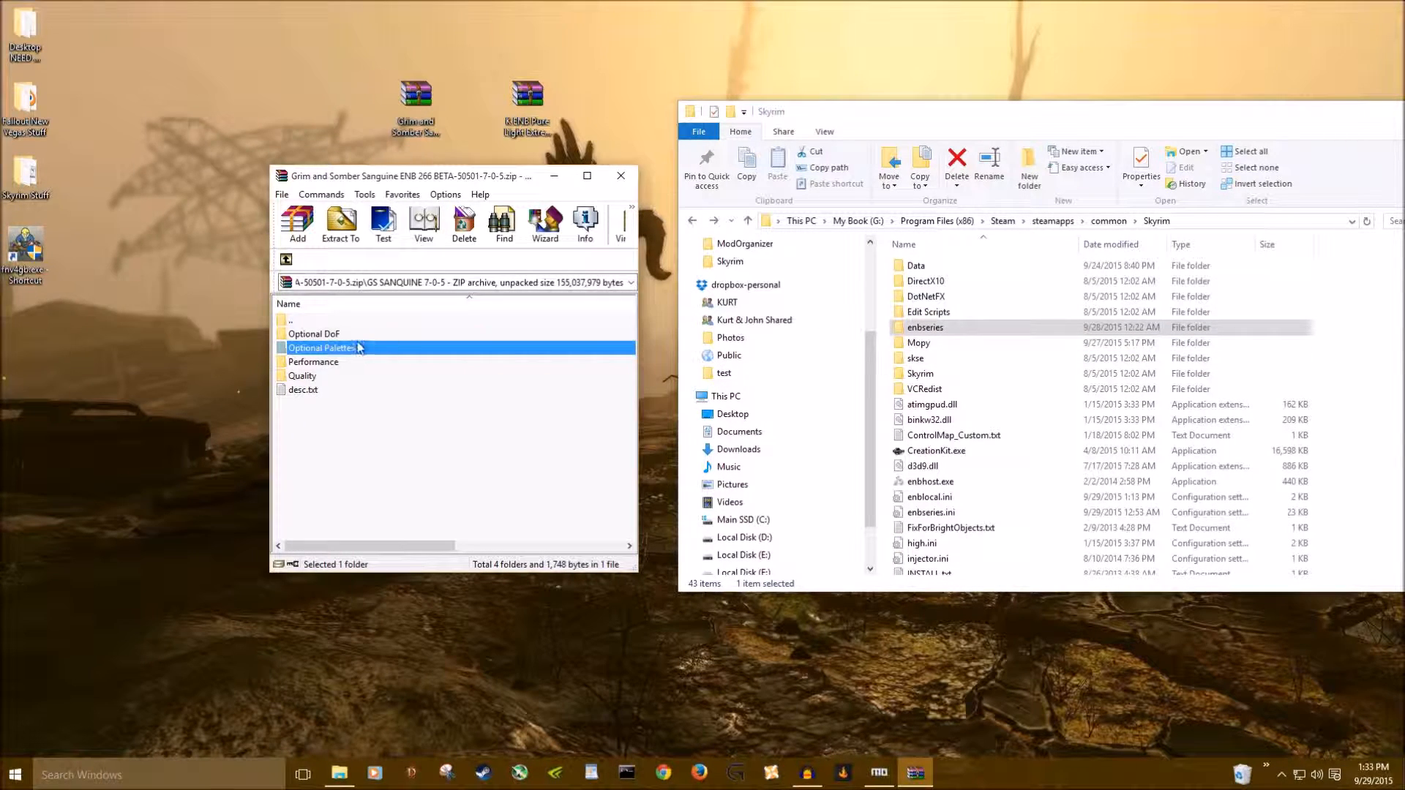
click(289, 261)
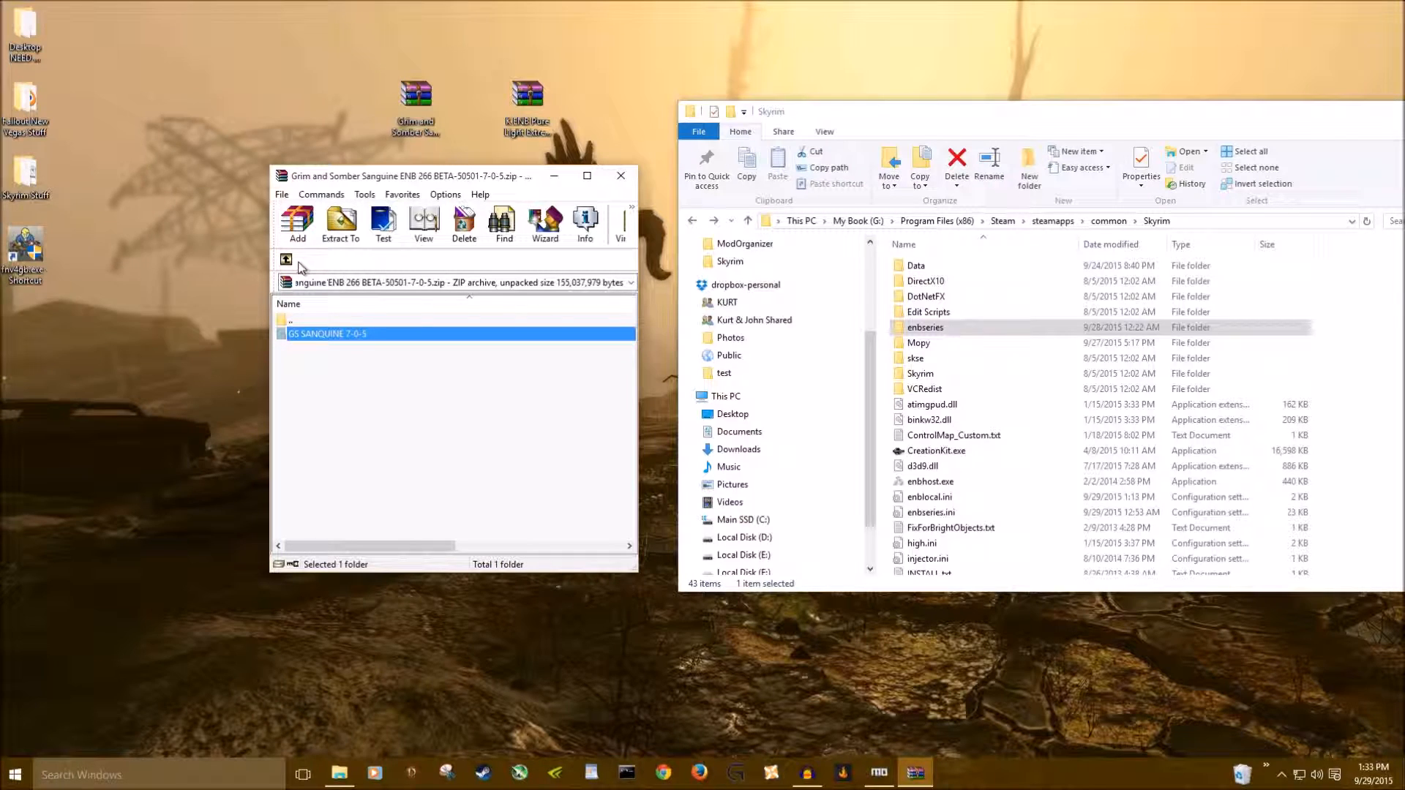
click(289, 262)
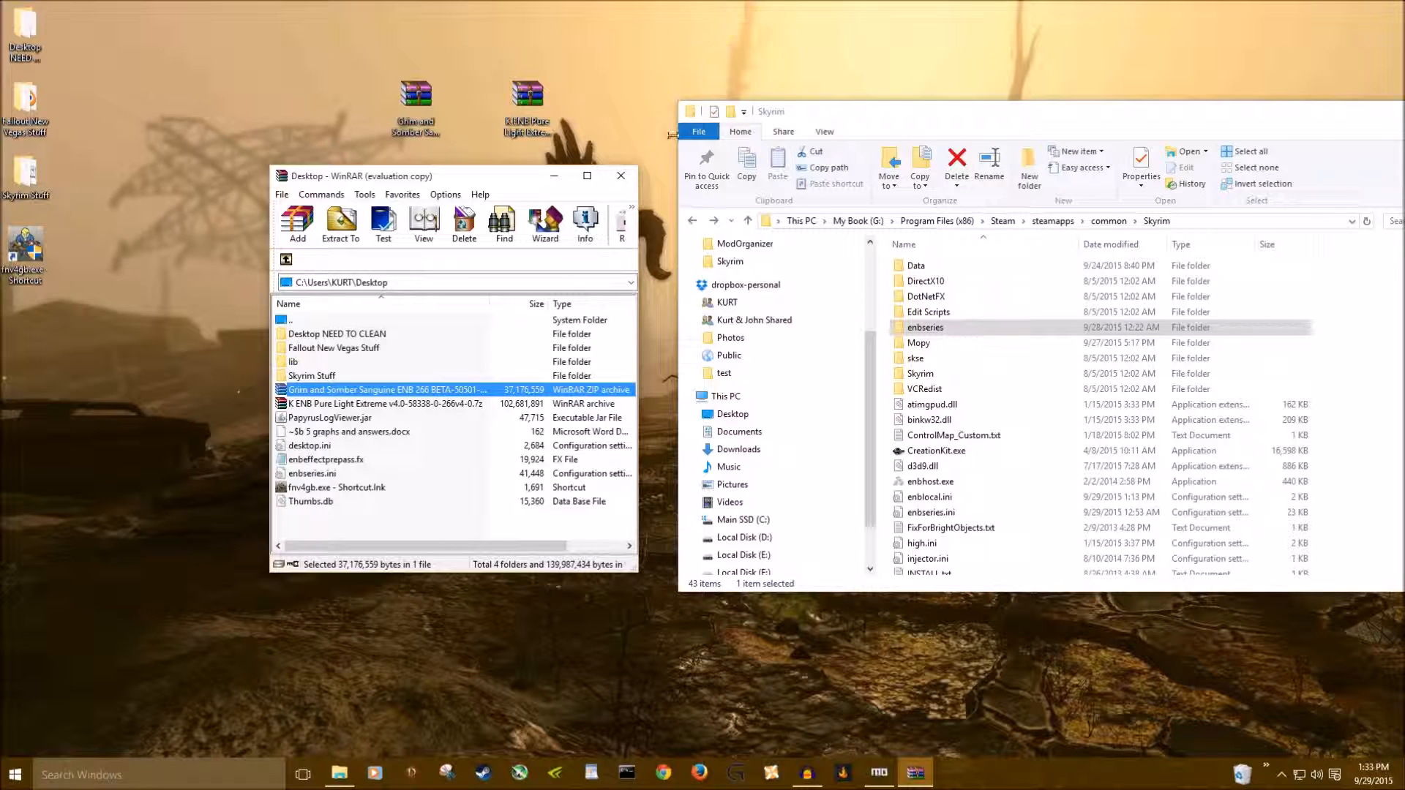
click(619, 178)
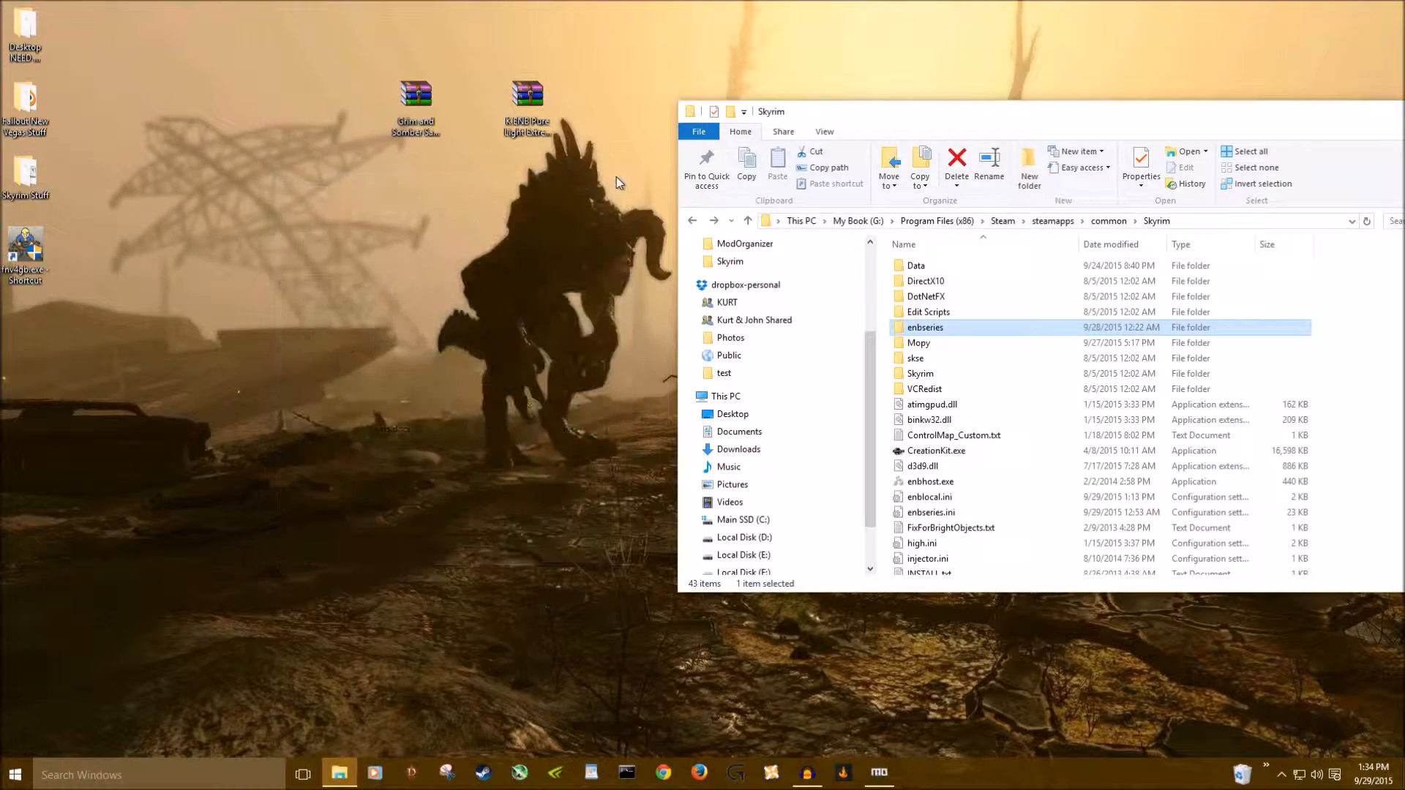
- Open the K ENB Pure Light Extreme archive from the desktop, dismiss the licence reminder, and enter its preset folder
click(493, 348)
click(543, 113)
double_click(543, 113)
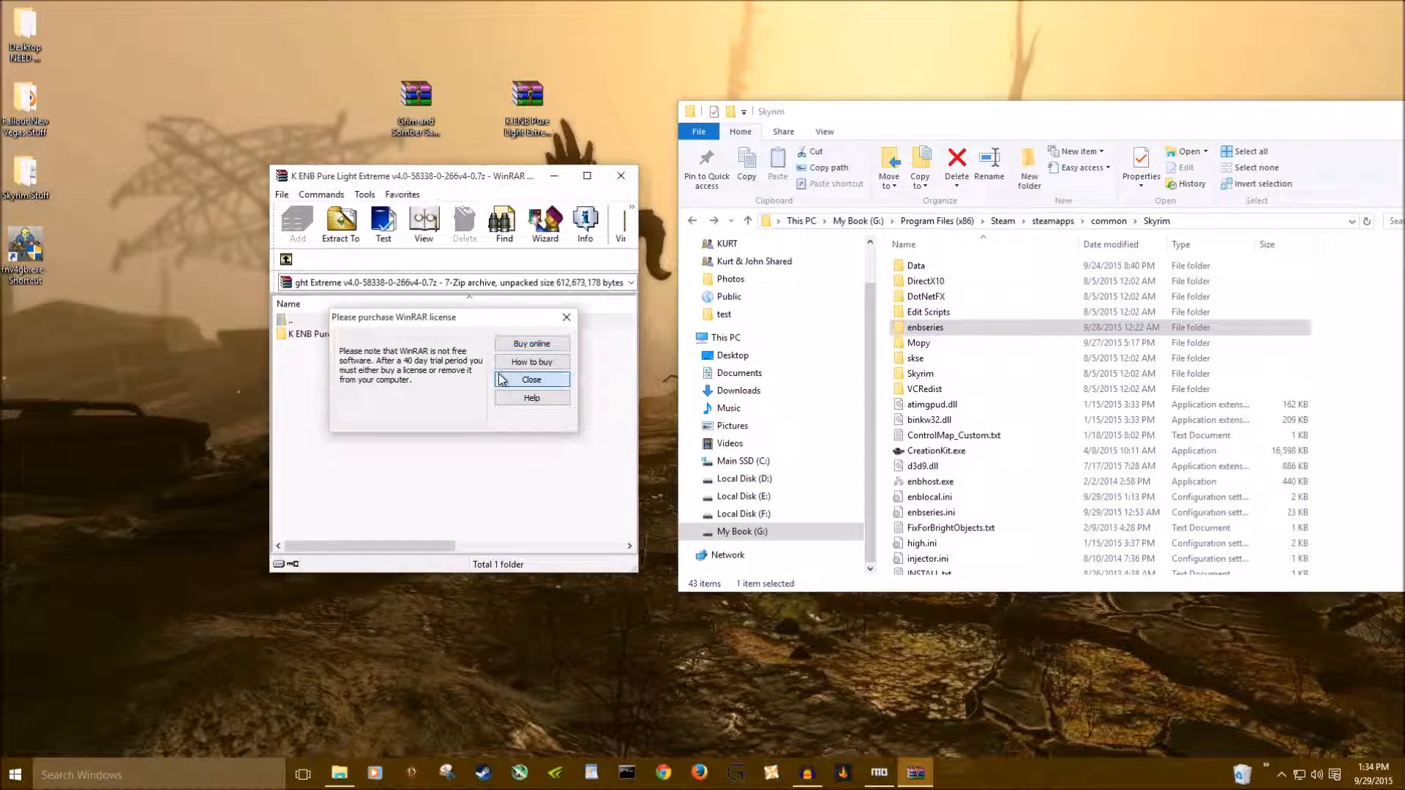
click(531, 381)
double_click(407, 337)
- Open the K ENB preset's READ ME !.txt, read the installation notes, and minimize the file
click(381, 348)
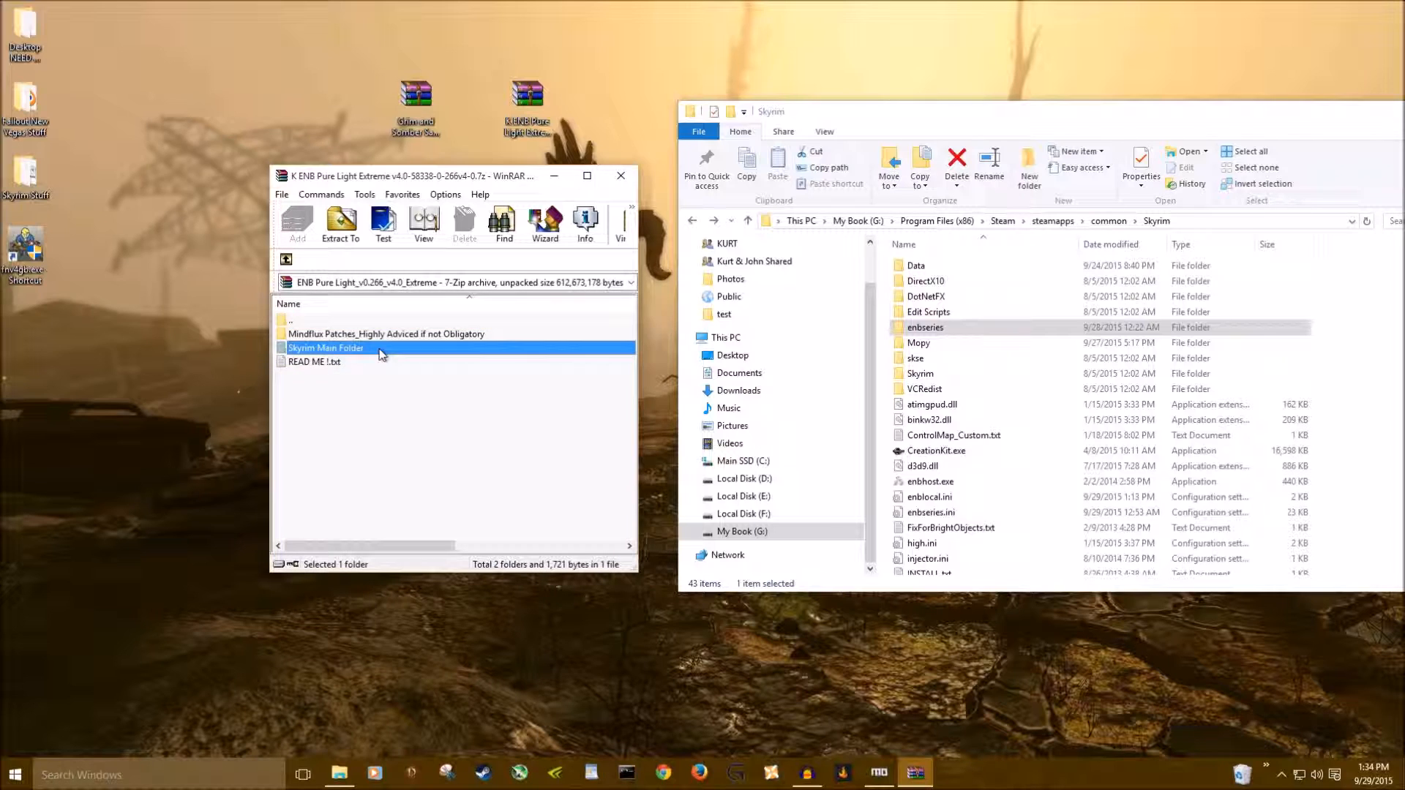
click(324, 365)
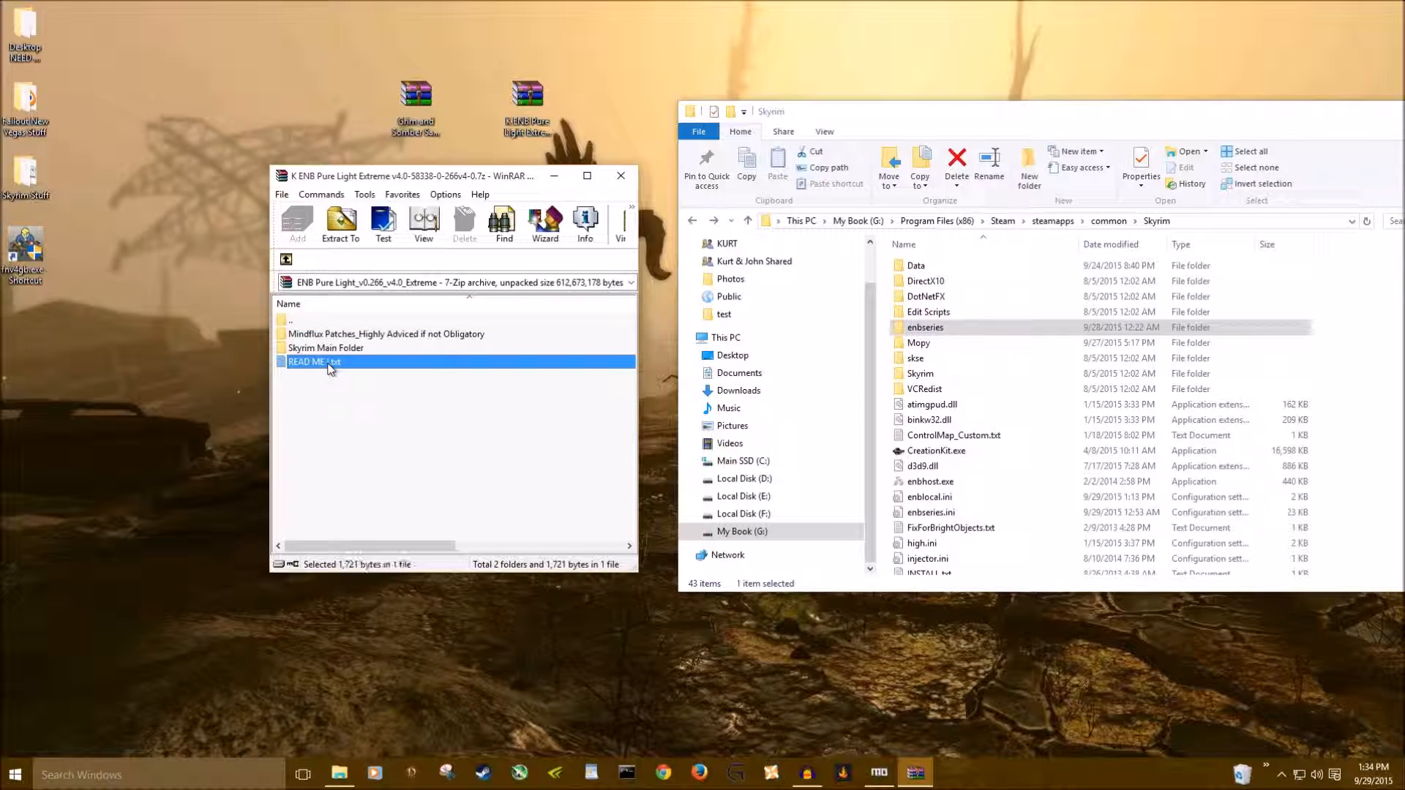
double_click(322, 363)
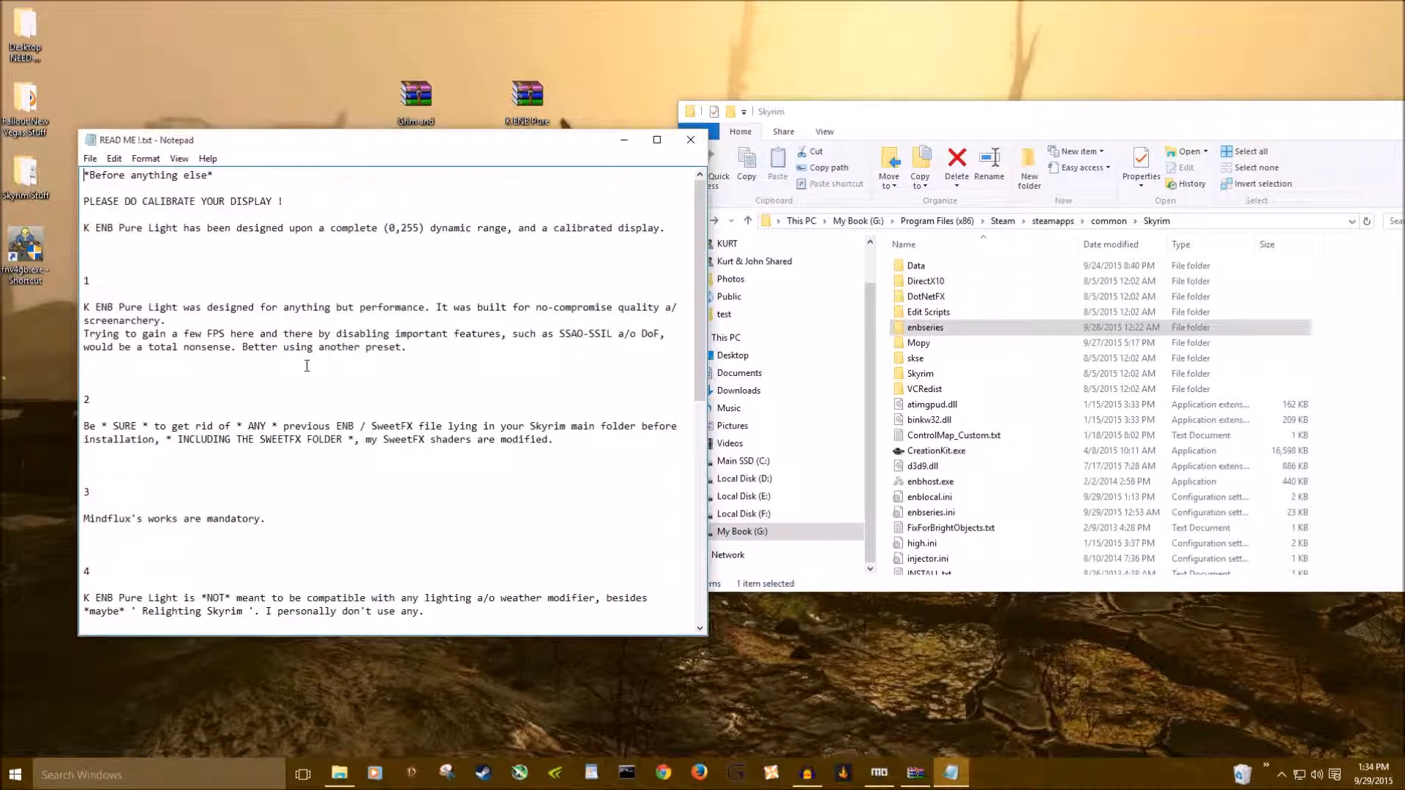
click(623, 139)
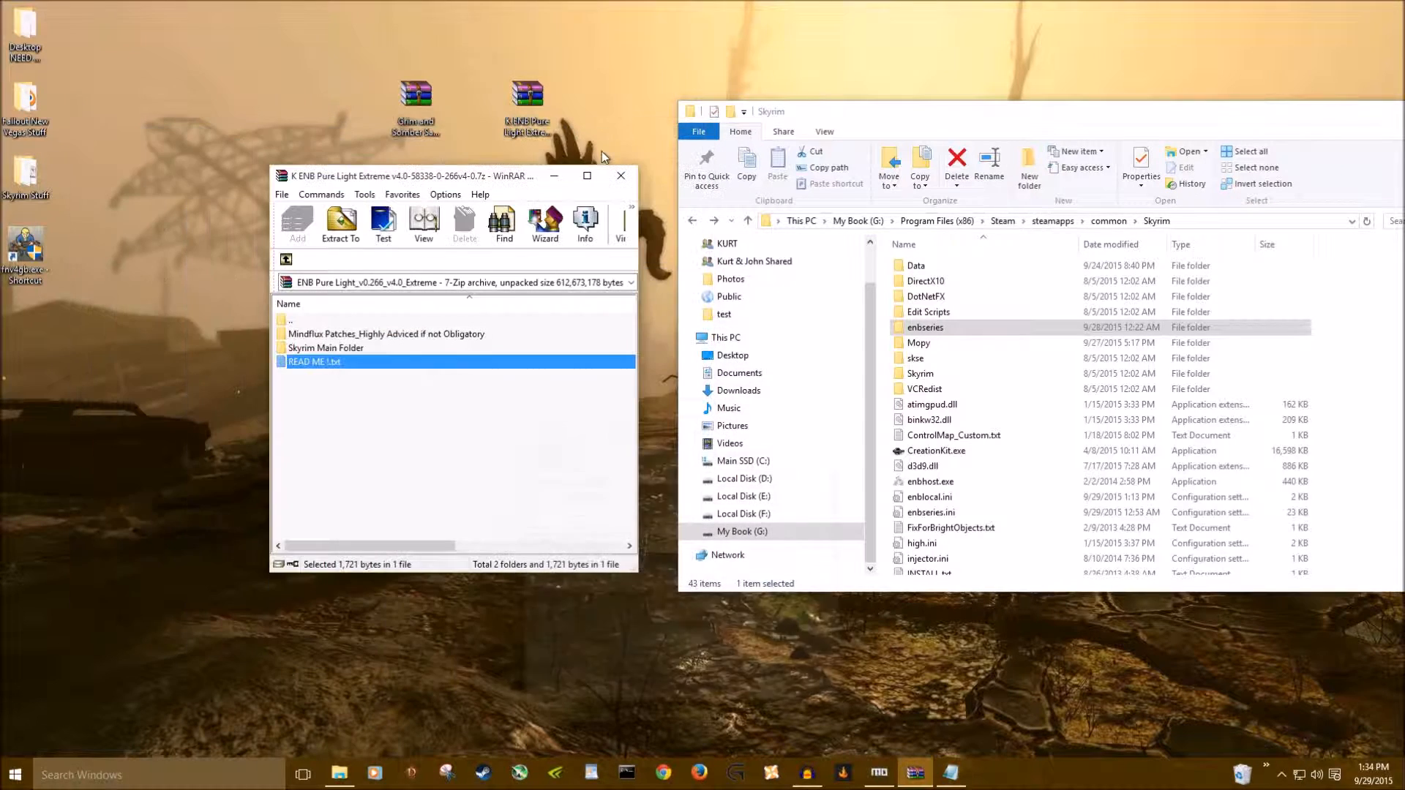
- Enter the K ENB preset's Skyrim Main Folder and examine the folders and ENB files it contains
click(338, 349)
double_click(338, 349)
click(327, 337)
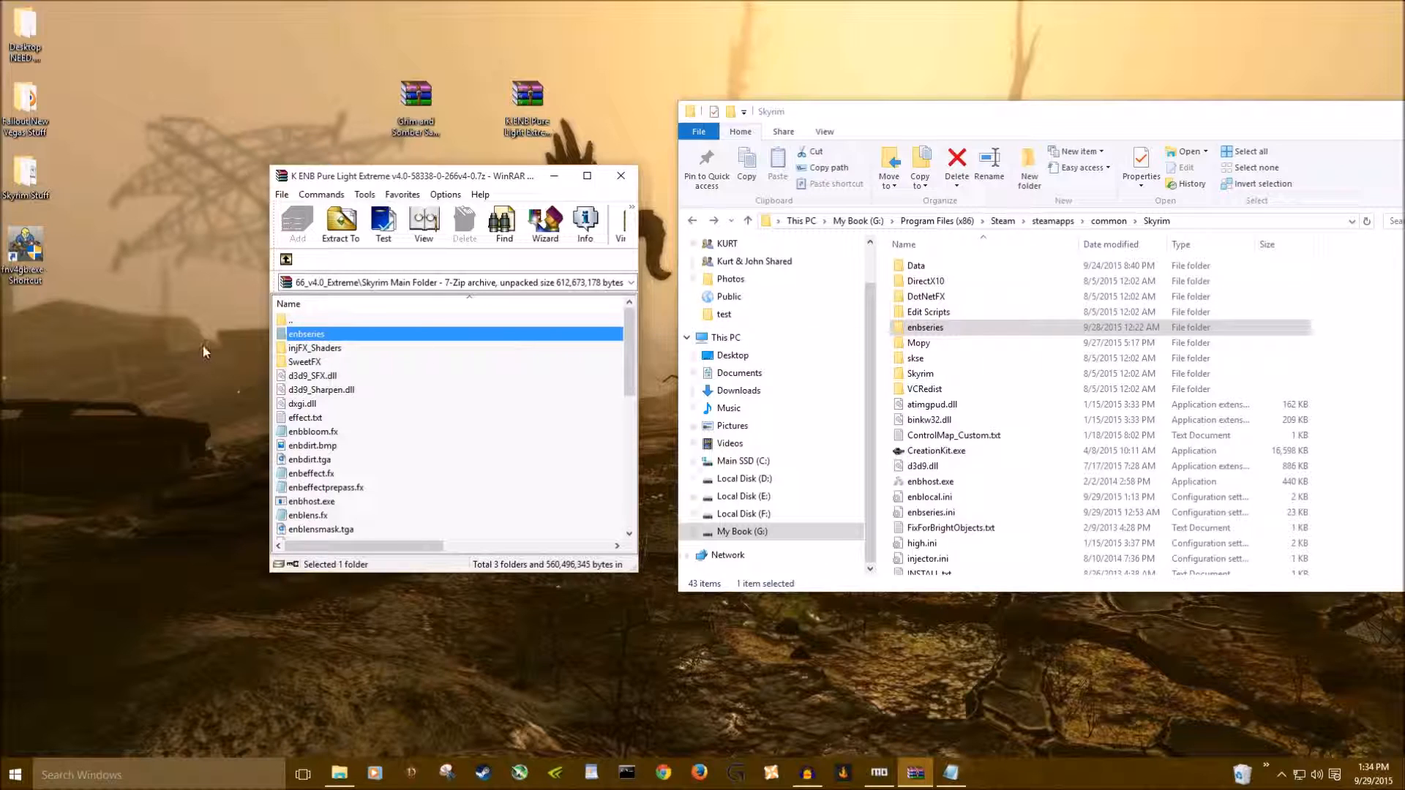
click(316, 351)
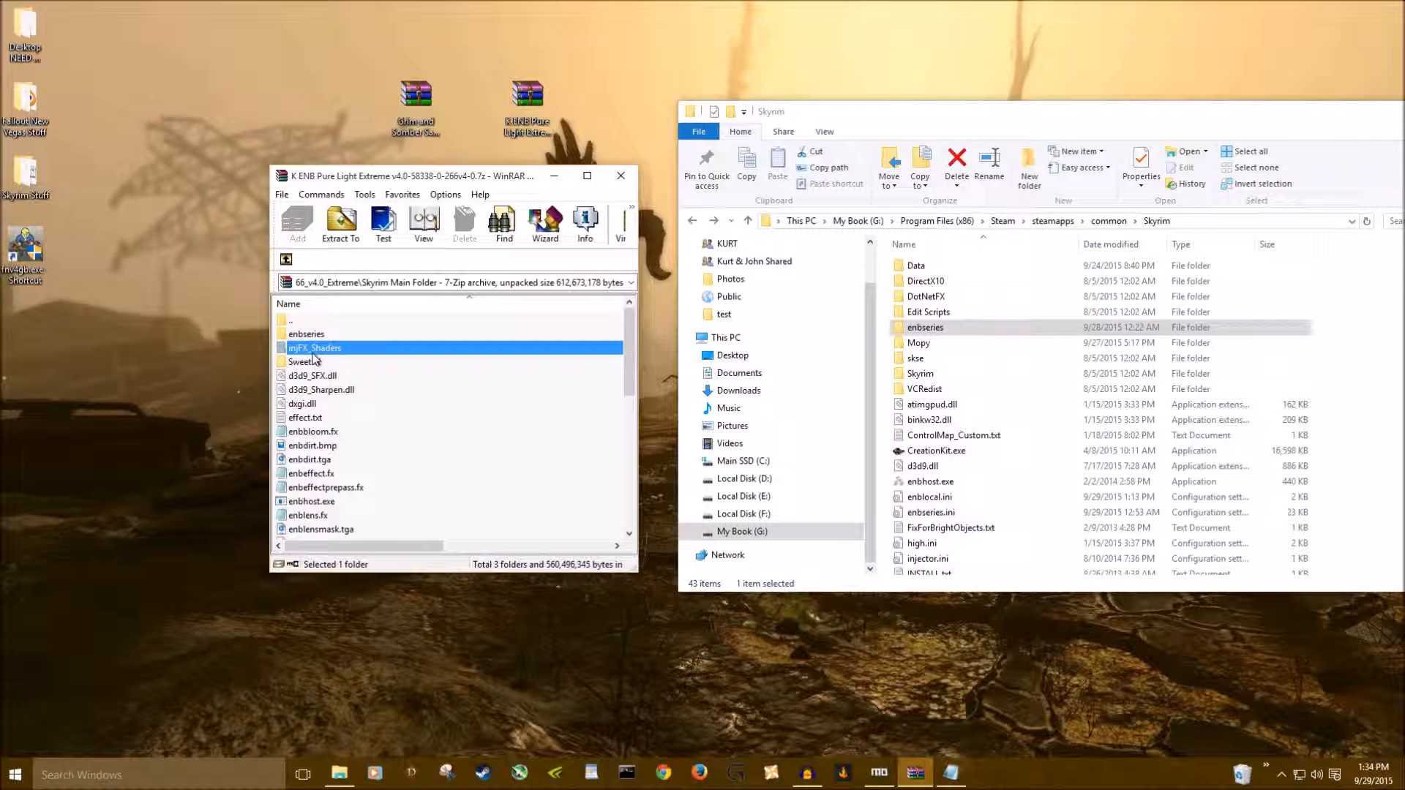
click(313, 375)
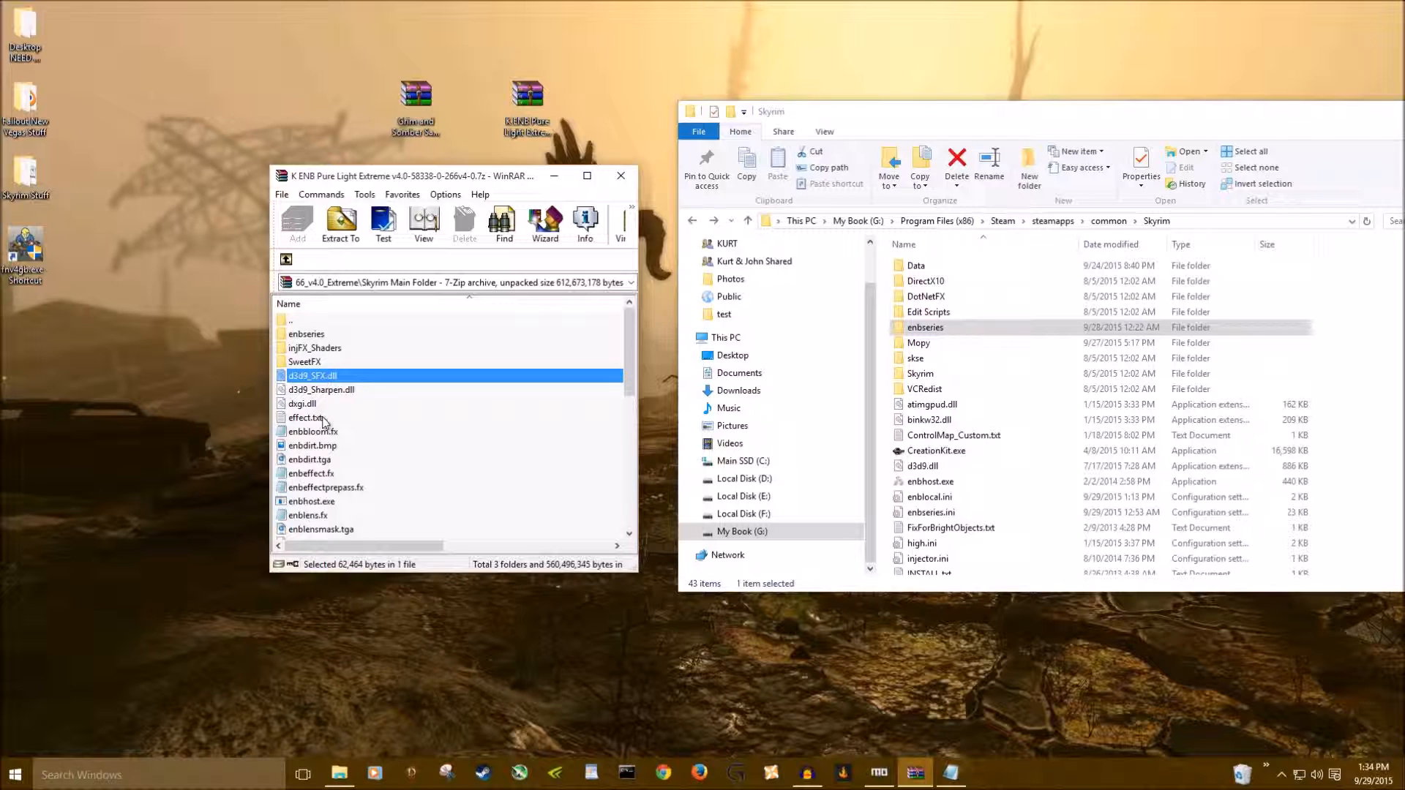
scroll(407, 422, down, 7)
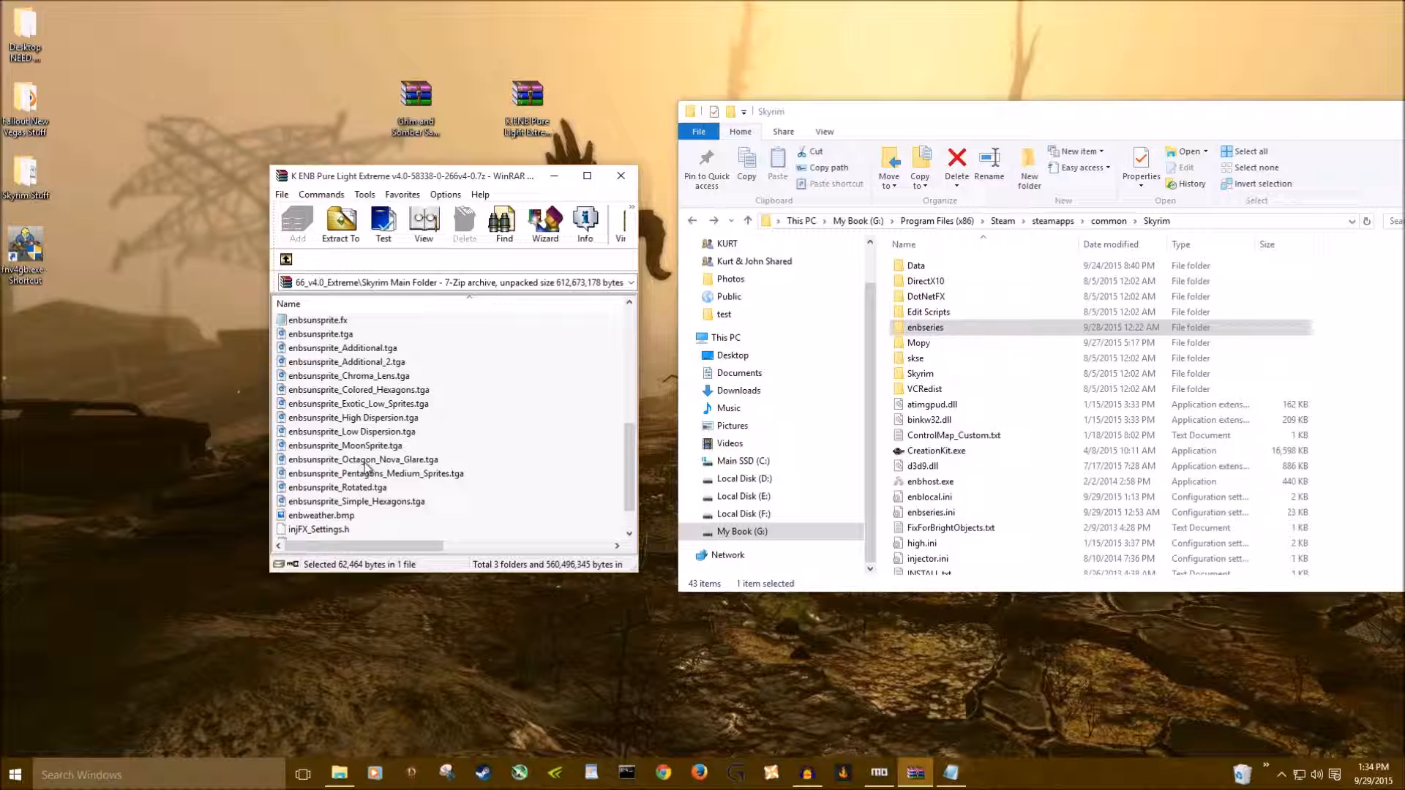
scroll(366, 466, up, 1)
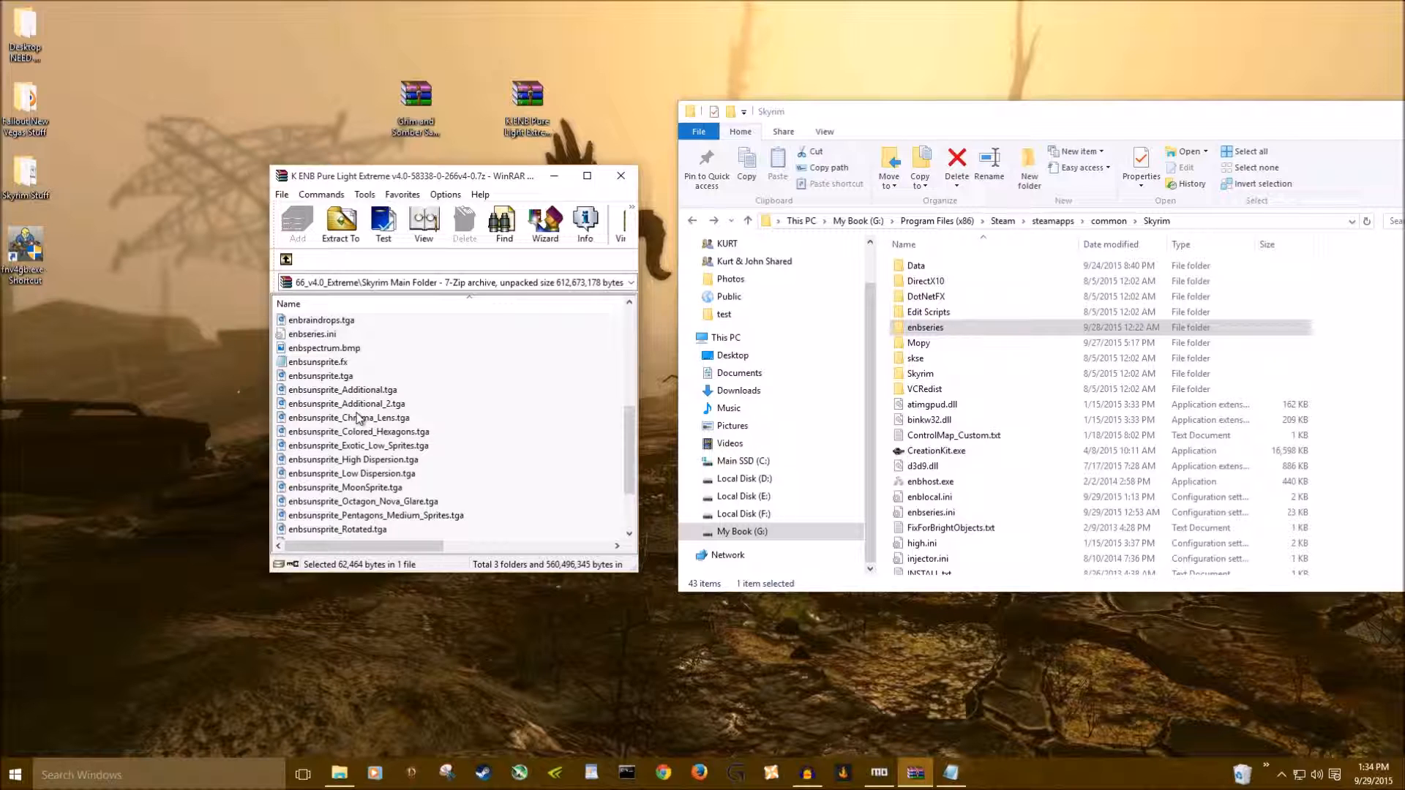
- Select enbsunsprite.tga in the archive, reopen READ ME !.txt, highlight note 5 about the enbsunsprite textures, and minimize the file
click(333, 376)
scroll(338, 382, down, 1)
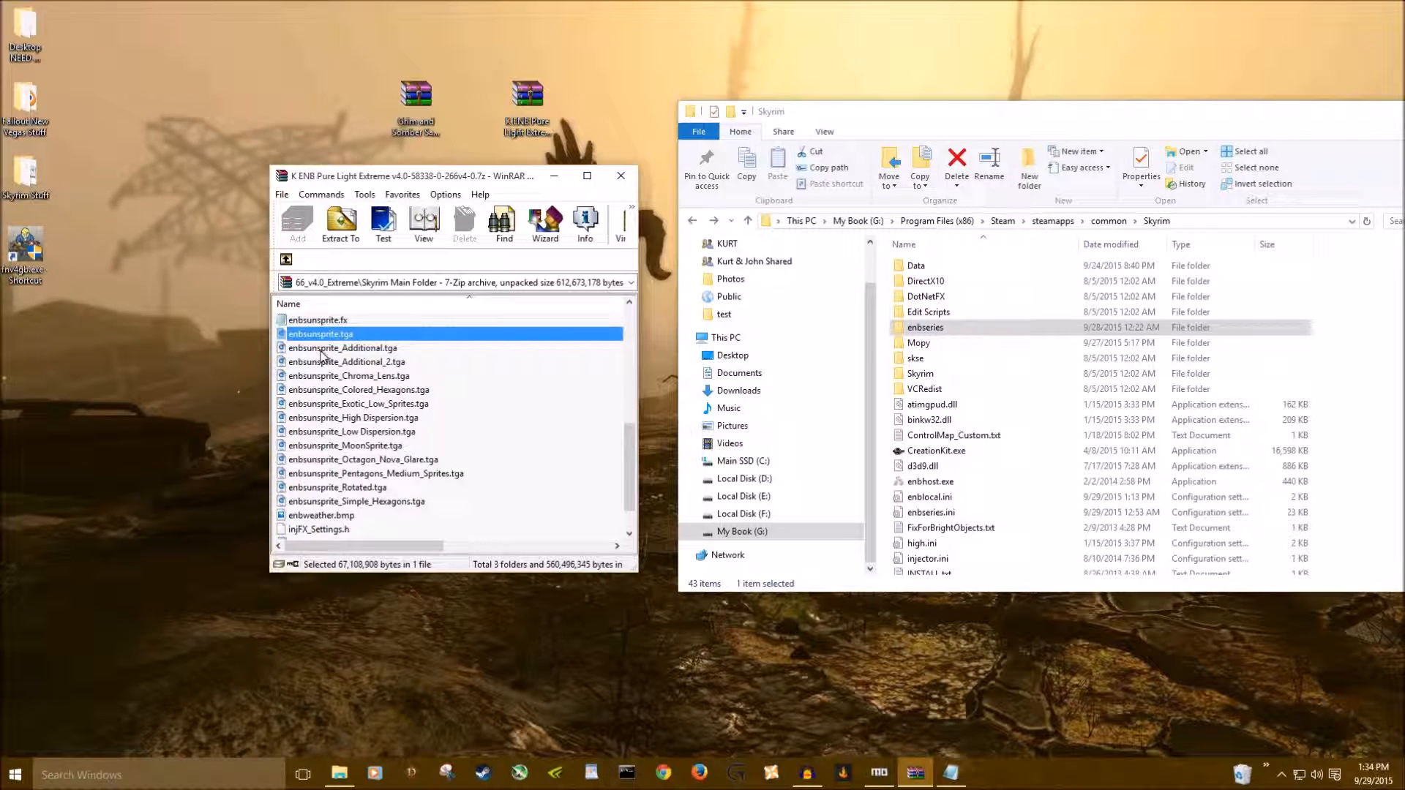
click(951, 772)
drag(342, 134, 925, 128)
scroll(678, 442, down, 6)
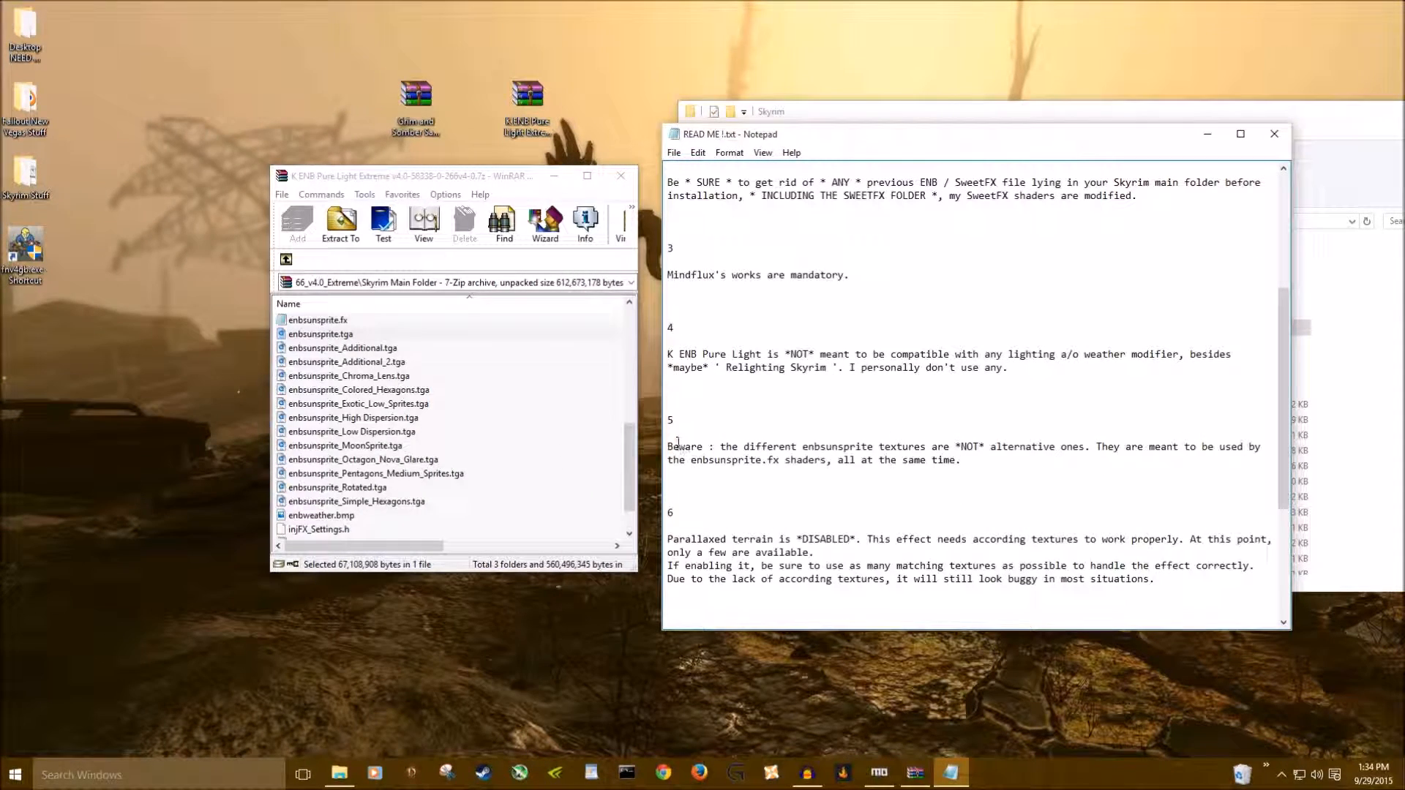
click(668, 446)
shift+click(986, 446)
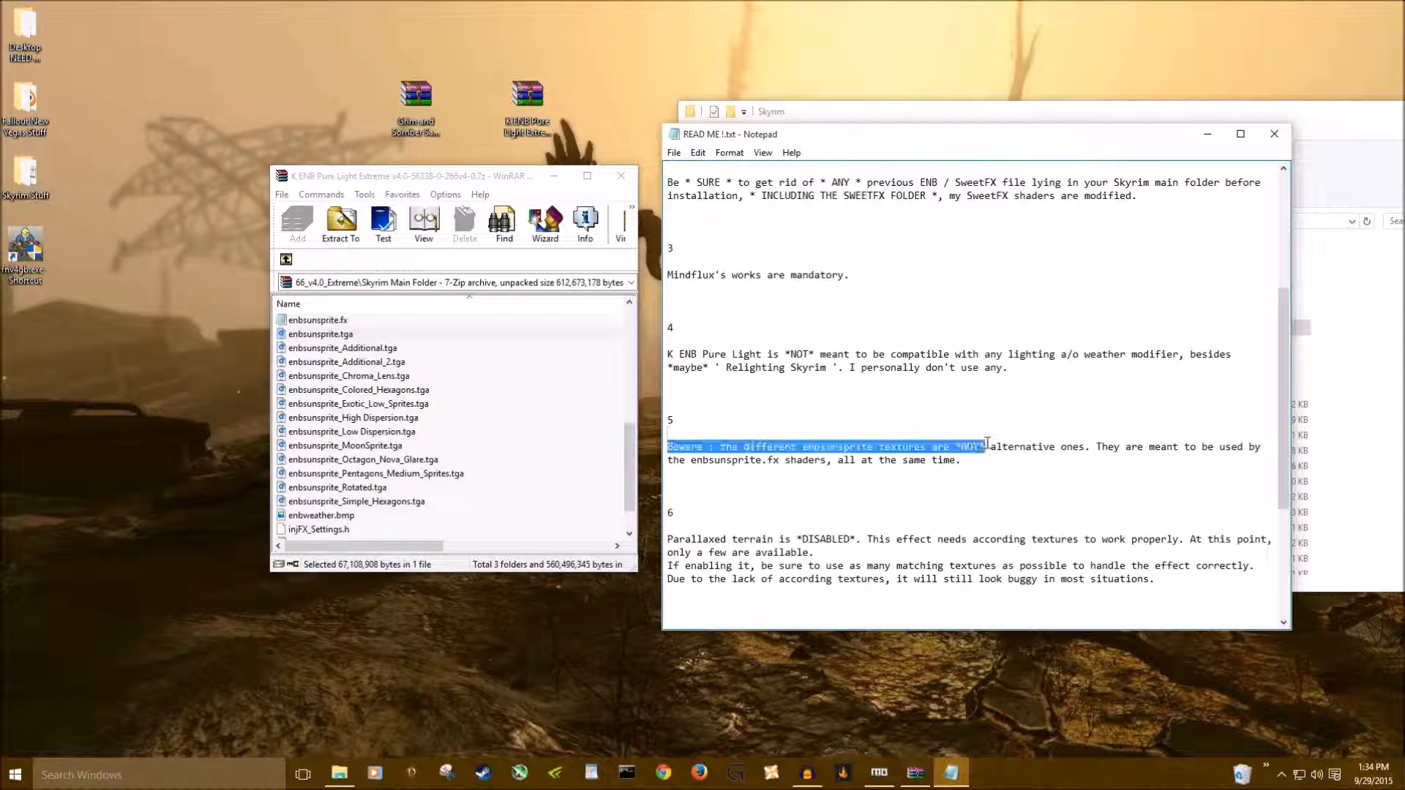
click(1039, 437)
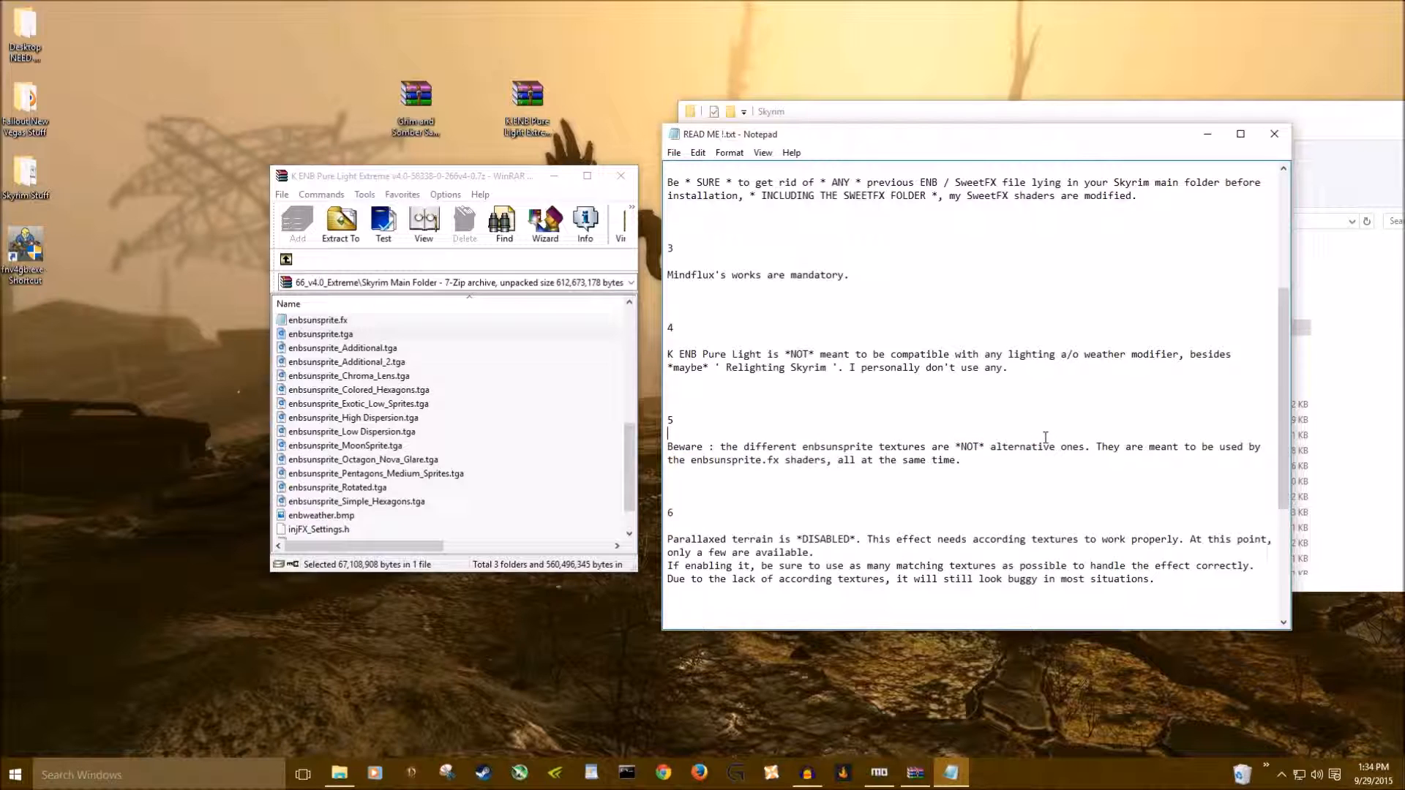
shift+click(962, 459)
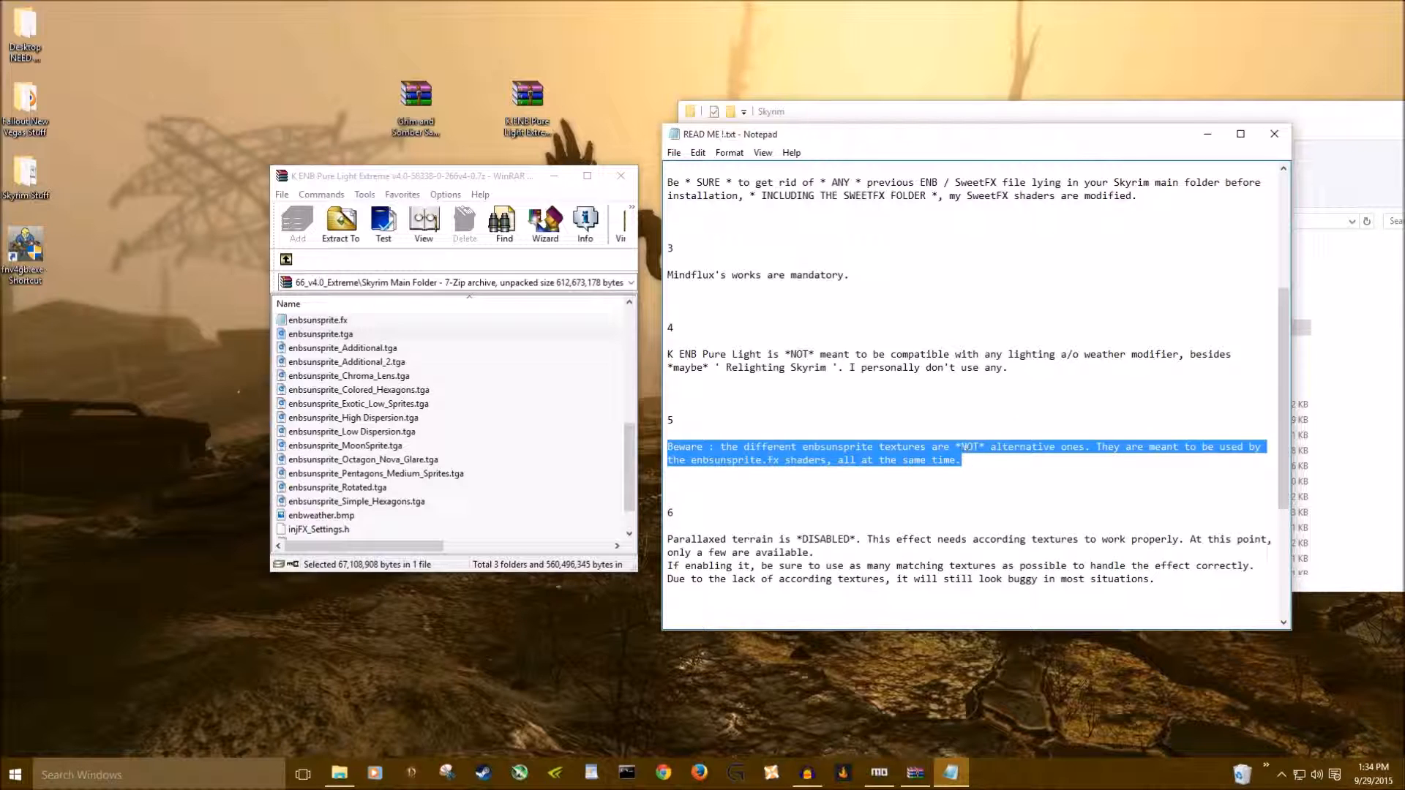
click(940, 459)
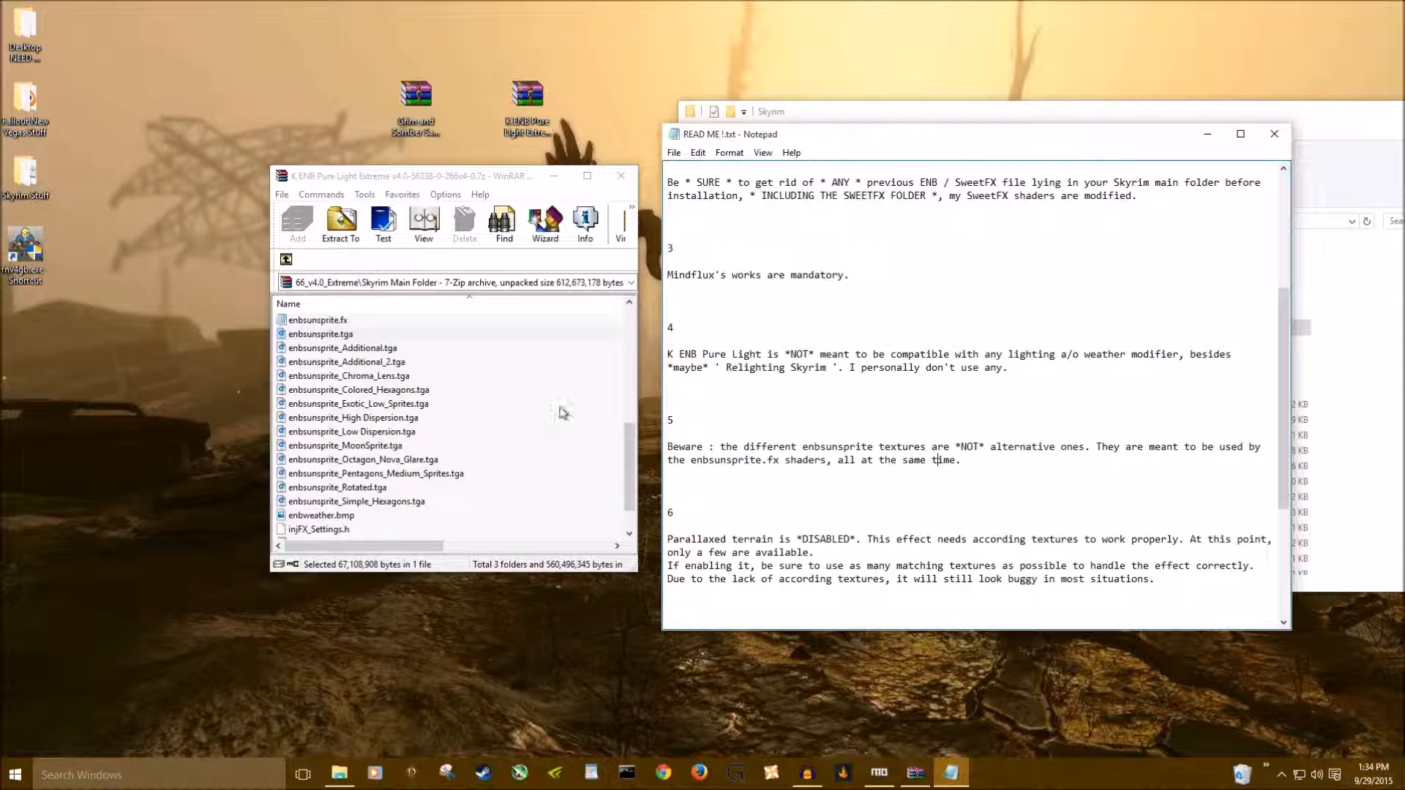
click(1207, 134)
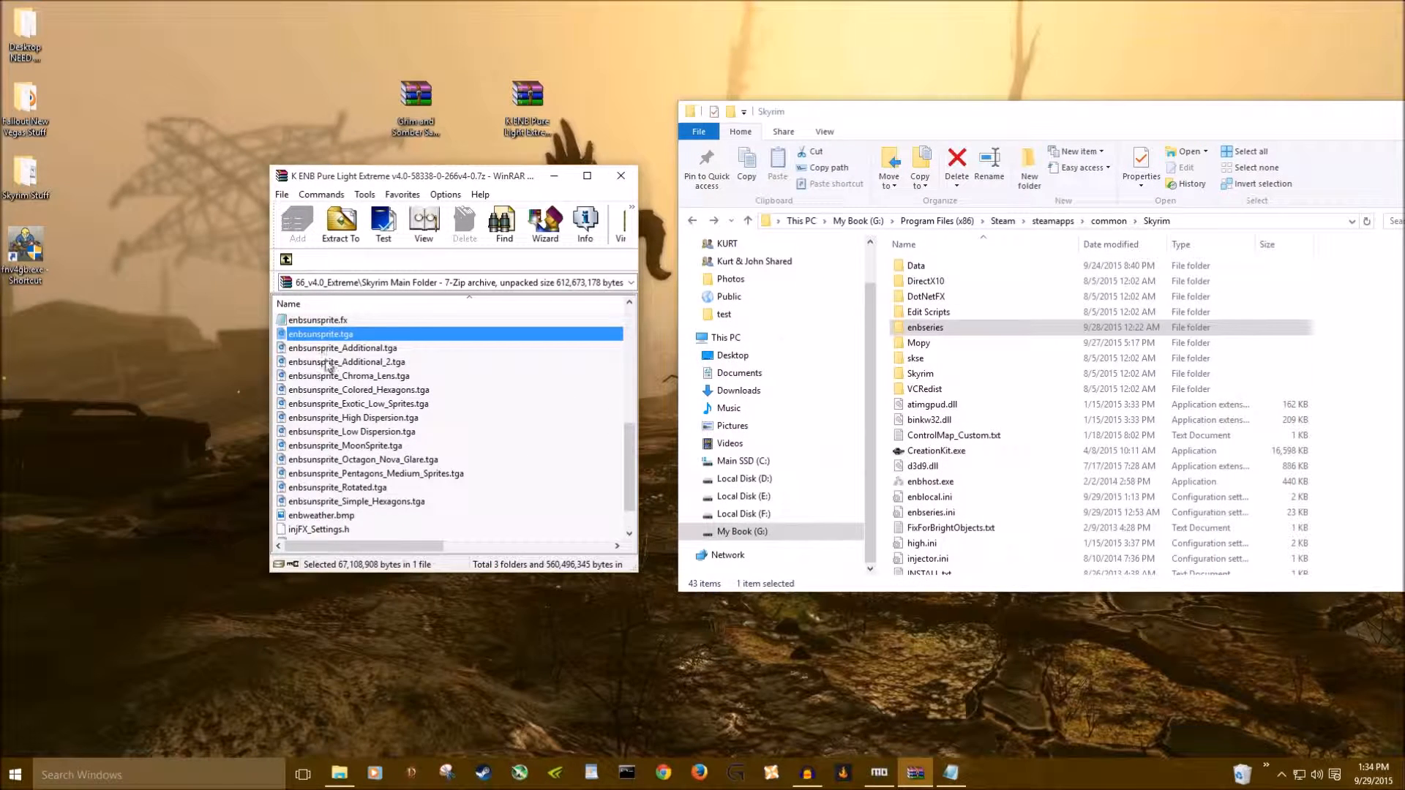
- Look through the remaining files of the K ENB Skyrim Main Folder down to SweetFX_settings.txt and select the folder's whole contents
scroll(279, 439, down, 1)
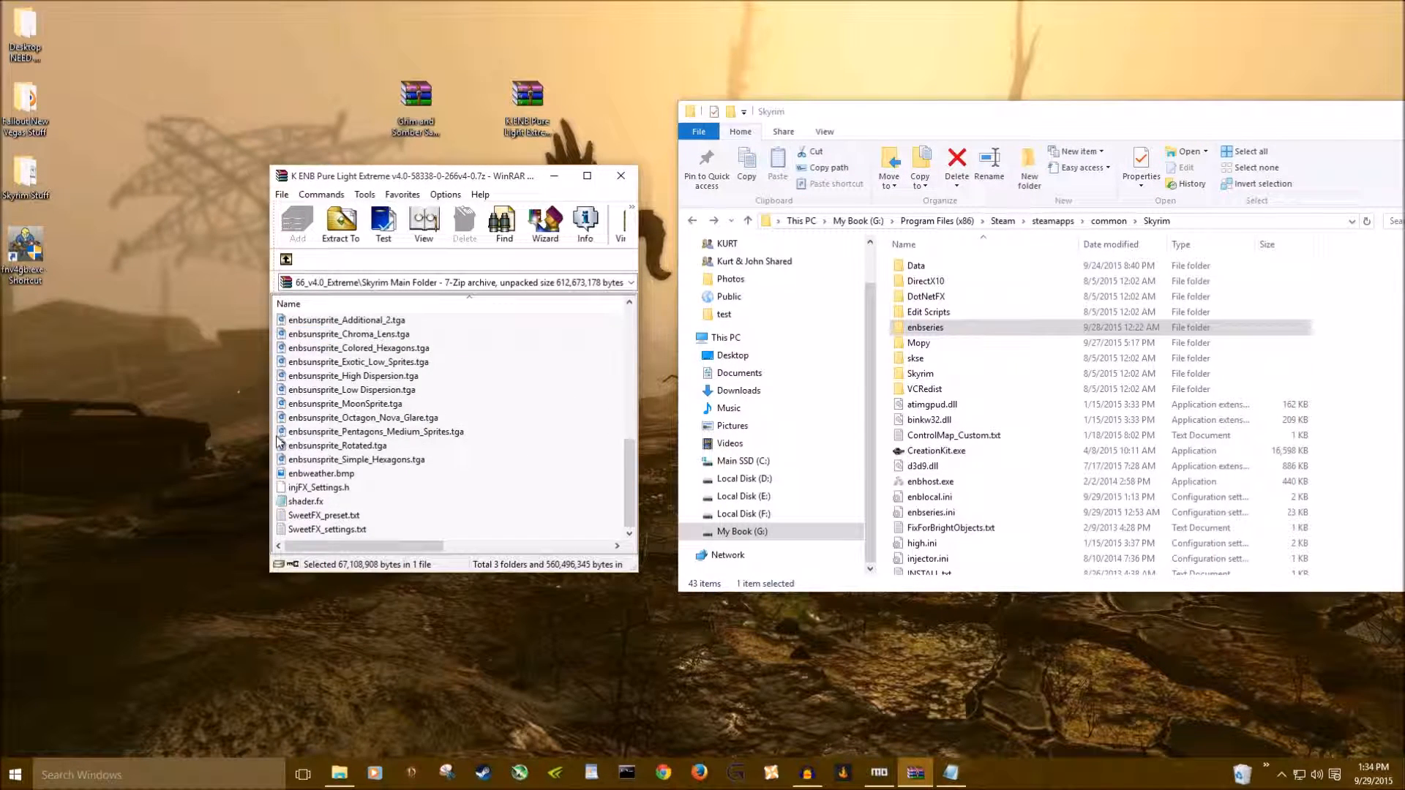
click(397, 533)
scroll(397, 531, up, 3)
scroll(398, 528, down, 3)
scroll(397, 518, up, 8)
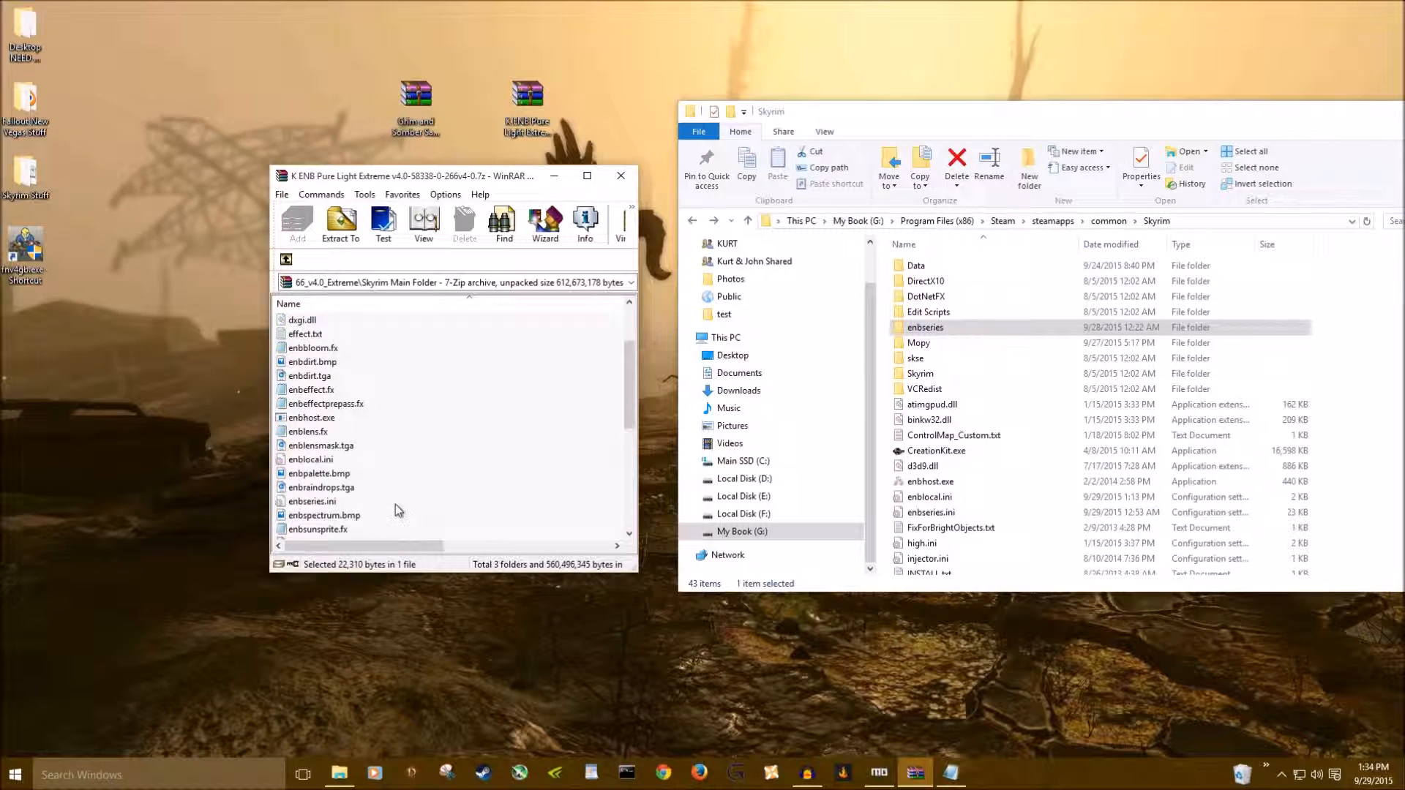
key(ctrl+a)
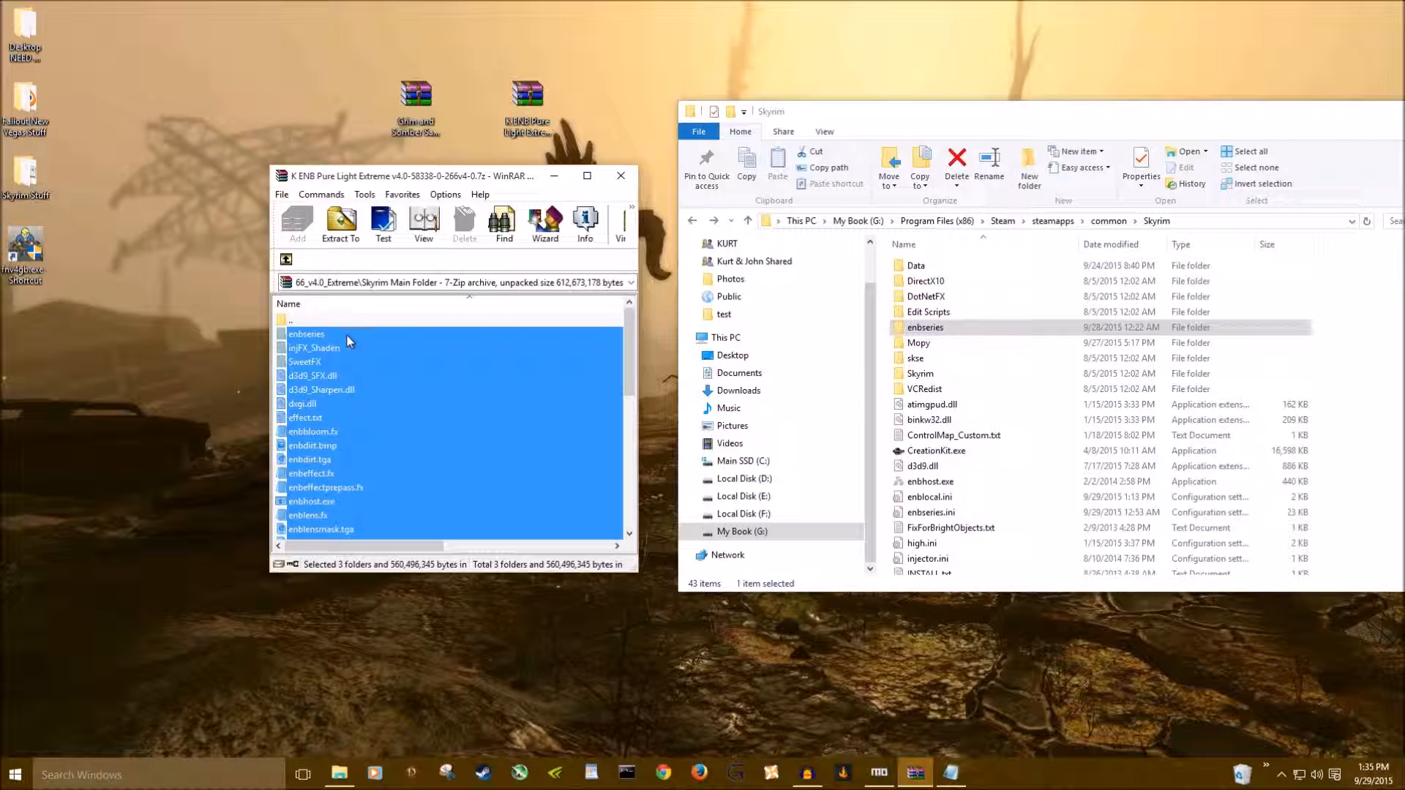
- Reduce the archive selection to d3d9_SFX.dll and look through the Skyrim Main Folder listing again
click(435, 405)
click(414, 378)
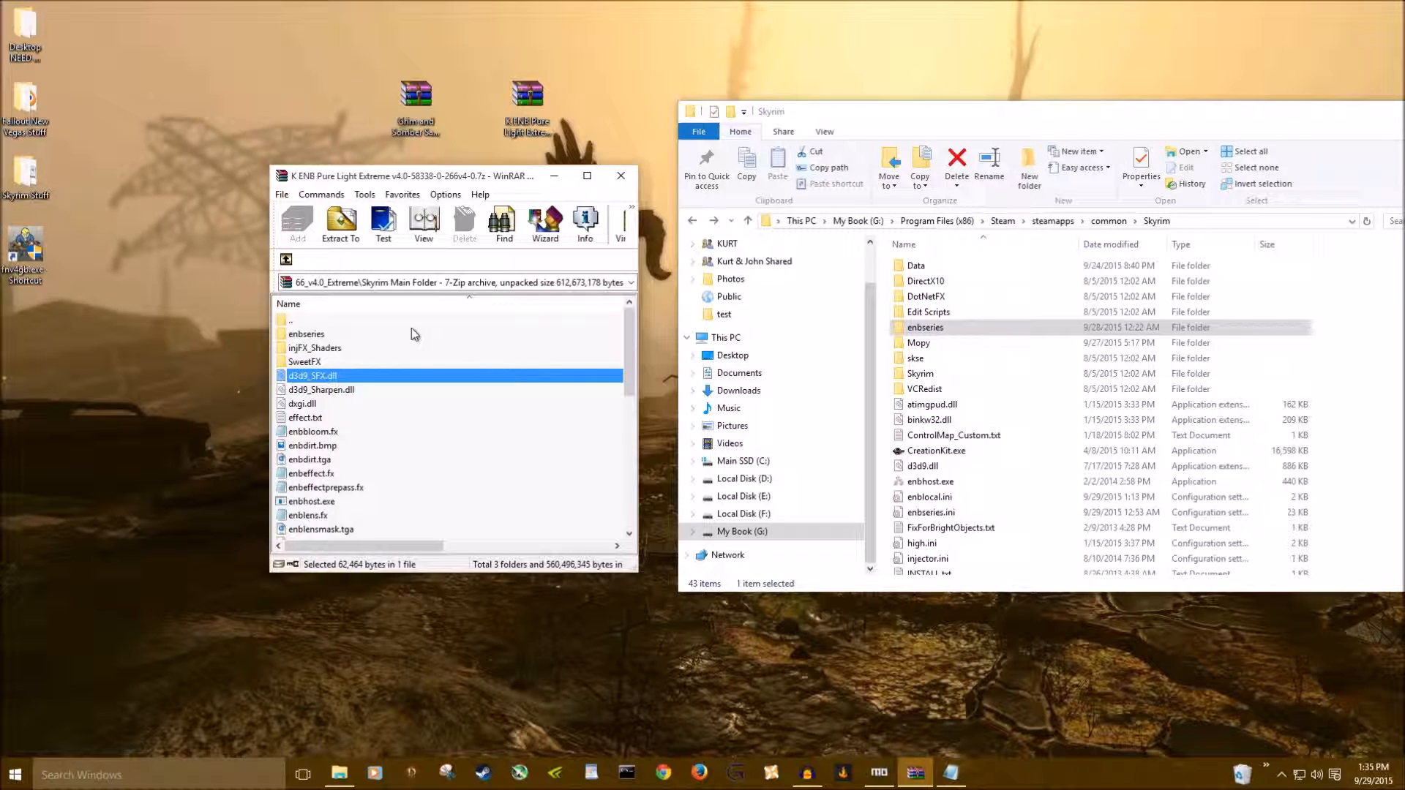
scroll(381, 401, down, 10)
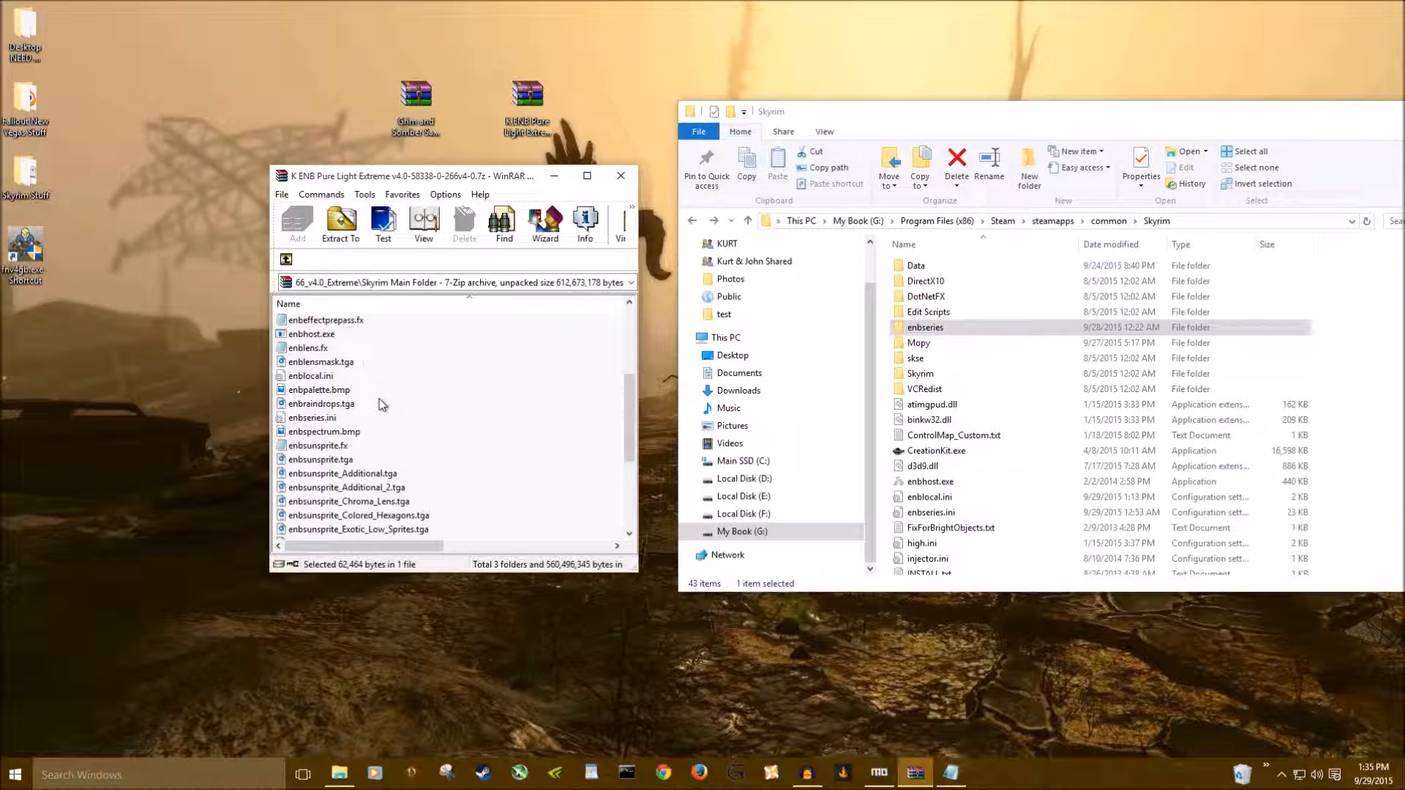
scroll(380, 403, down, 3)
scroll(380, 402, up, 13)
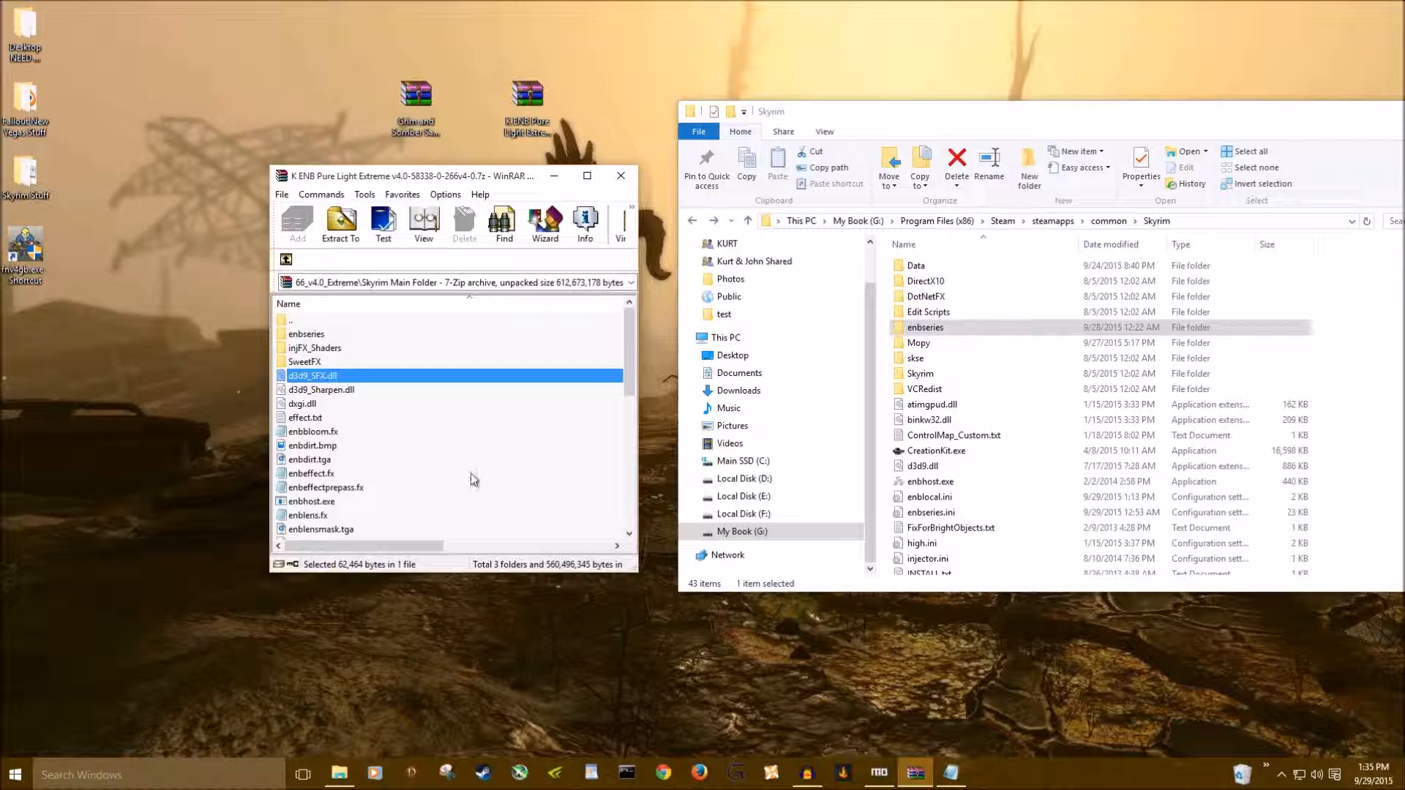
- Reopen READ ME !.txt, read note 4 on compatibility with lighting and weather modifiers, and minimize the file
click(964, 778)
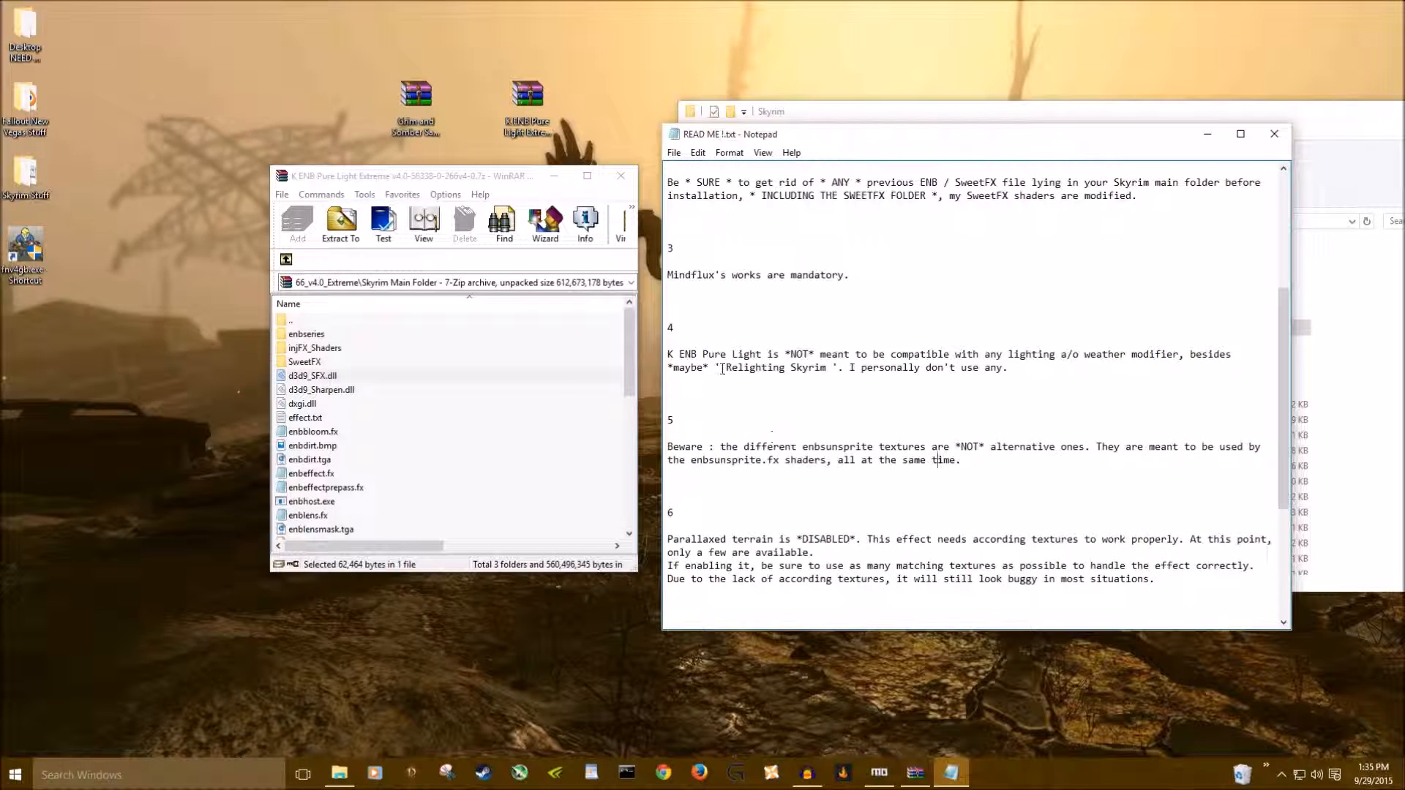
click(666, 349)
mouse_move(1035, 348)
mouse_down()
mouse_move(1222, 345)
mouse_move(885, 369)
mouse_move(1037, 373)
mouse_up()
click(1037, 372)
click(1207, 134)
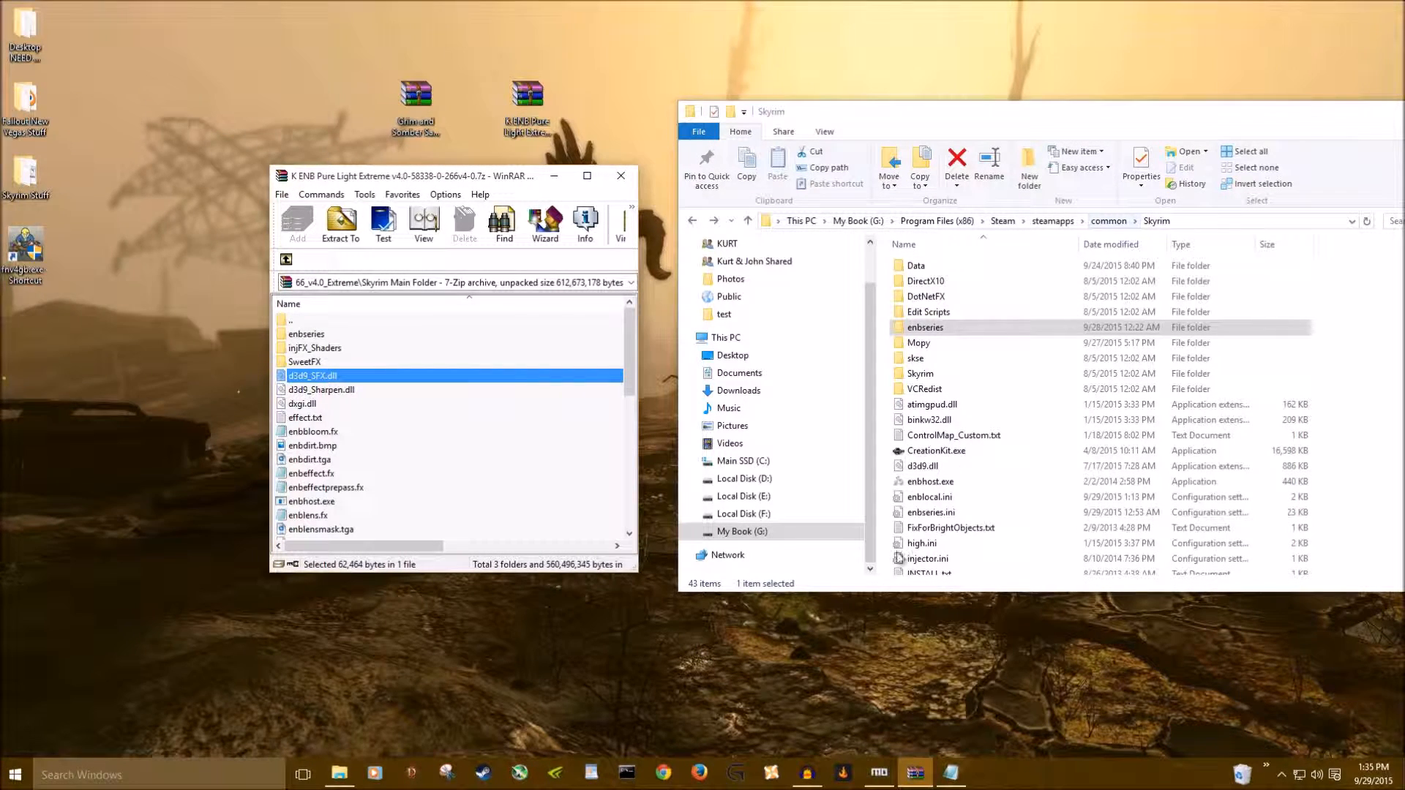
- Switch to Mod Organizer, locate Climates Of Tamriel and Realistic Lighting Overhaul in the mod list, and minimize the window
click(878, 773)
click(358, 319)
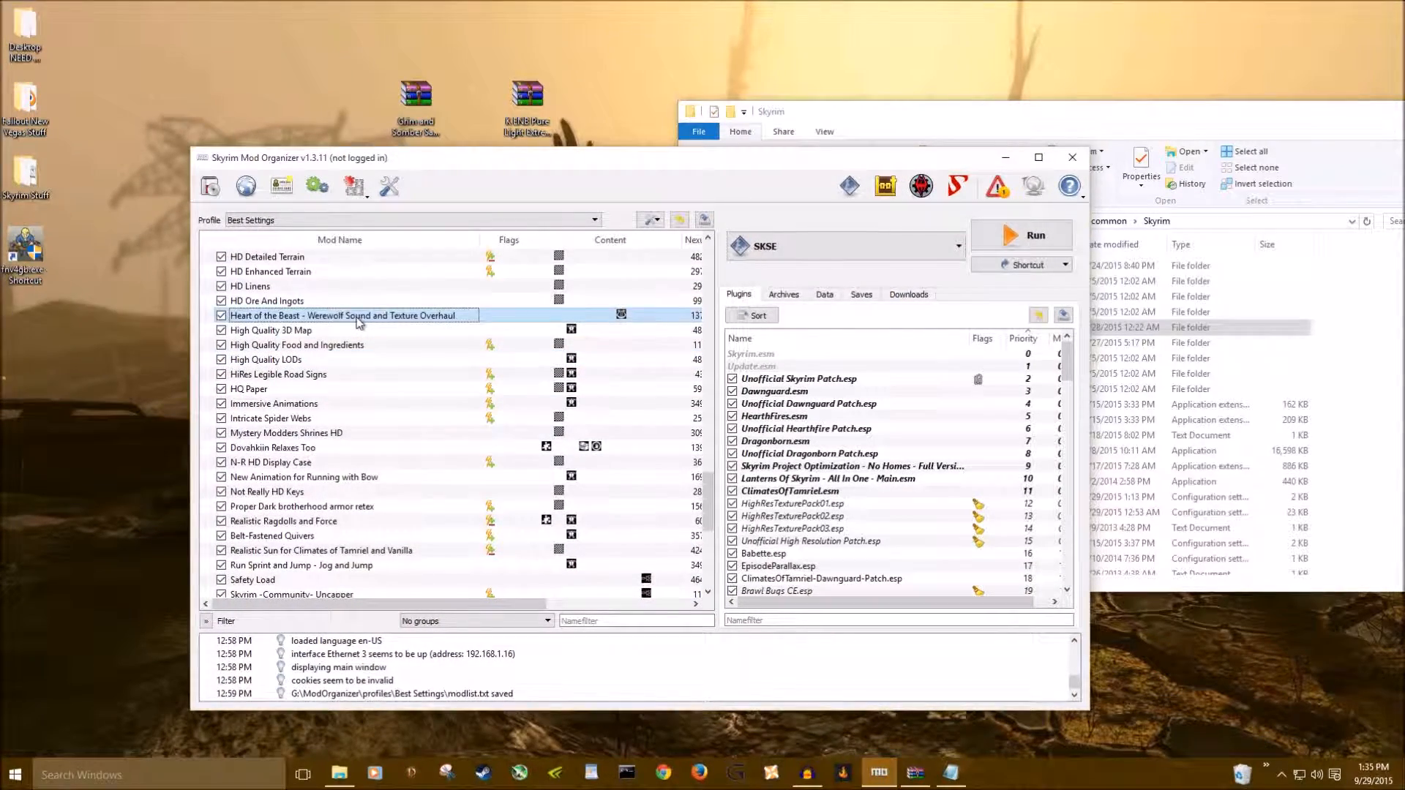
scroll(360, 315, up, 15)
click(363, 287)
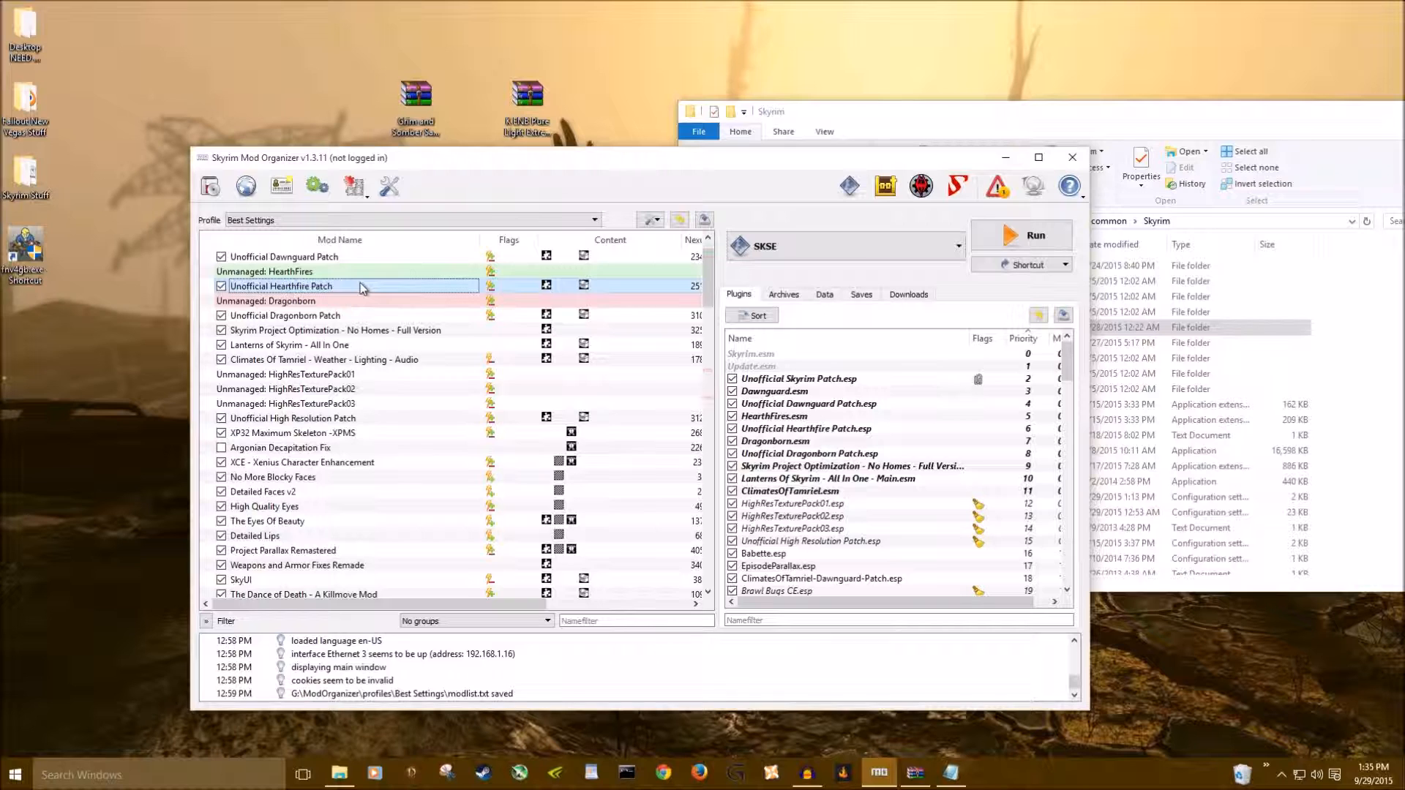
drag(362, 287, 361, 357)
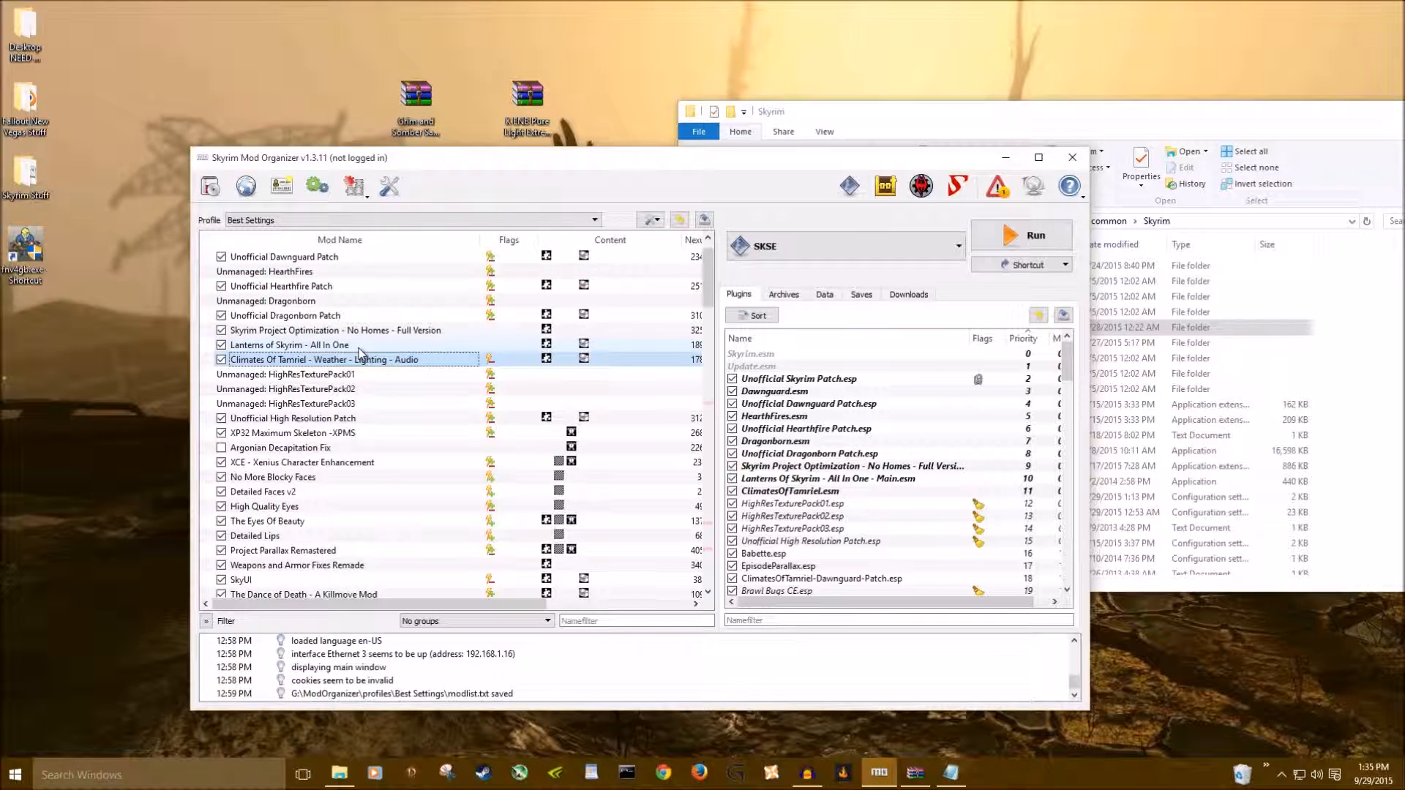
scroll(359, 352, down, 6)
click(325, 581)
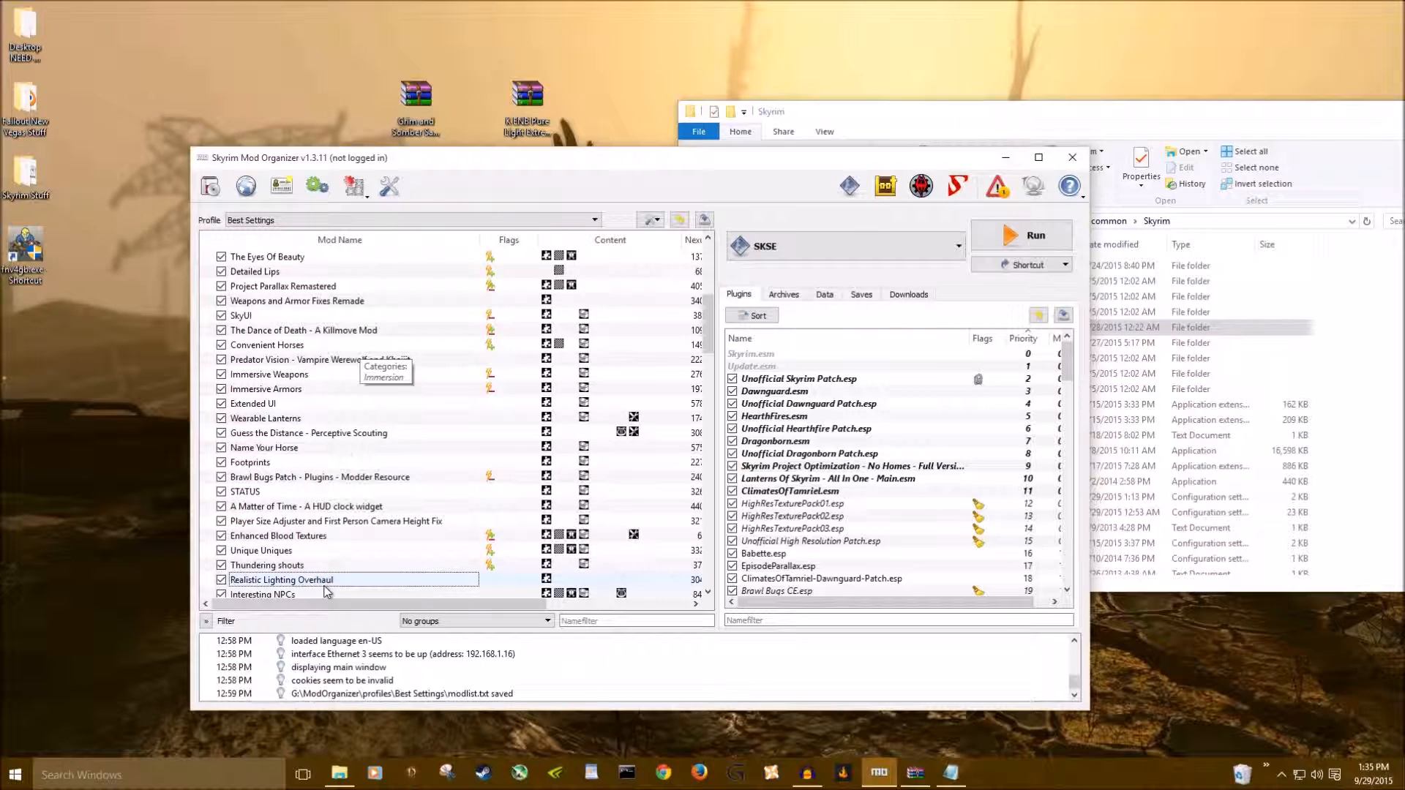
click(1006, 158)
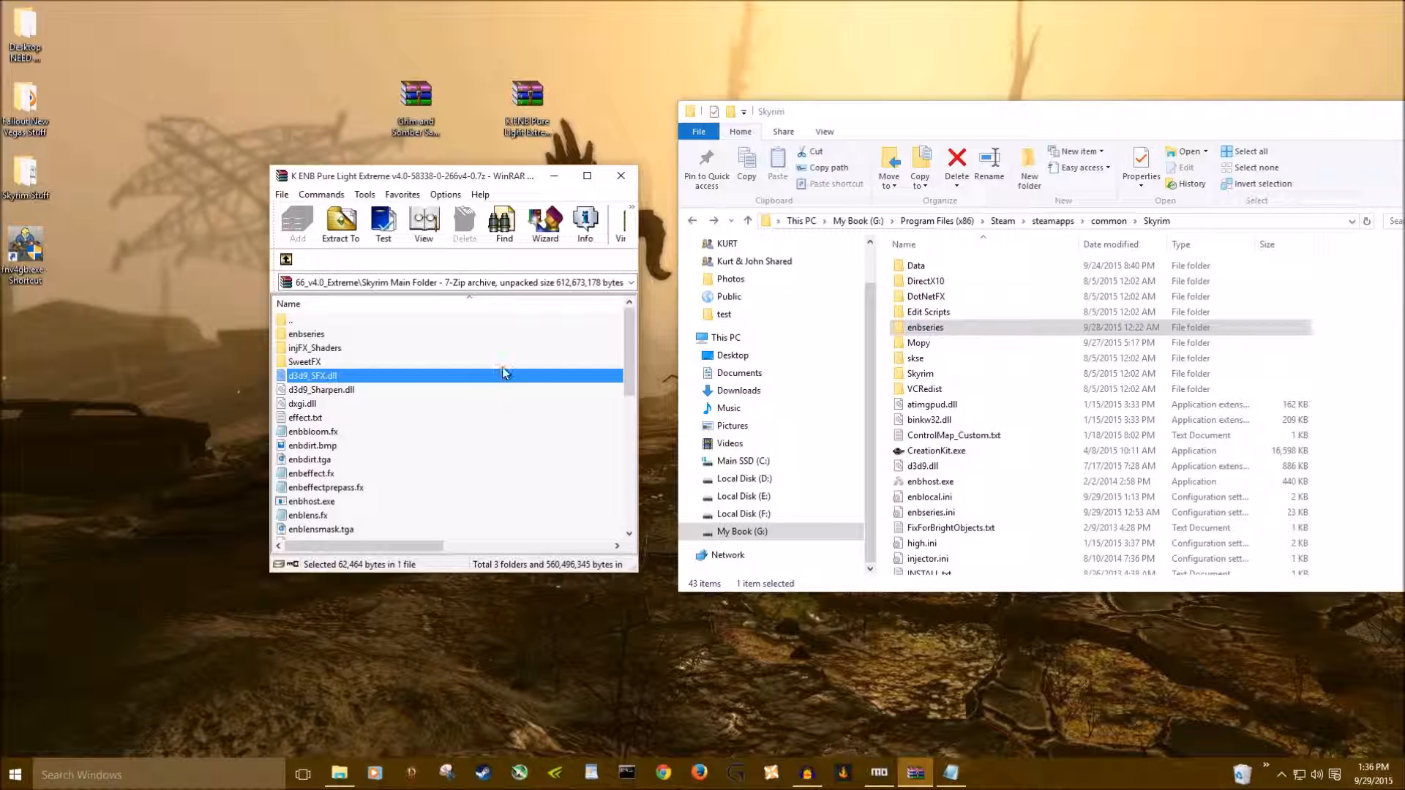
- Switch to Chrome, go to nexusmods.com, and open the Skyrim section
scroll(502, 373, down, 1)
click(662, 772)
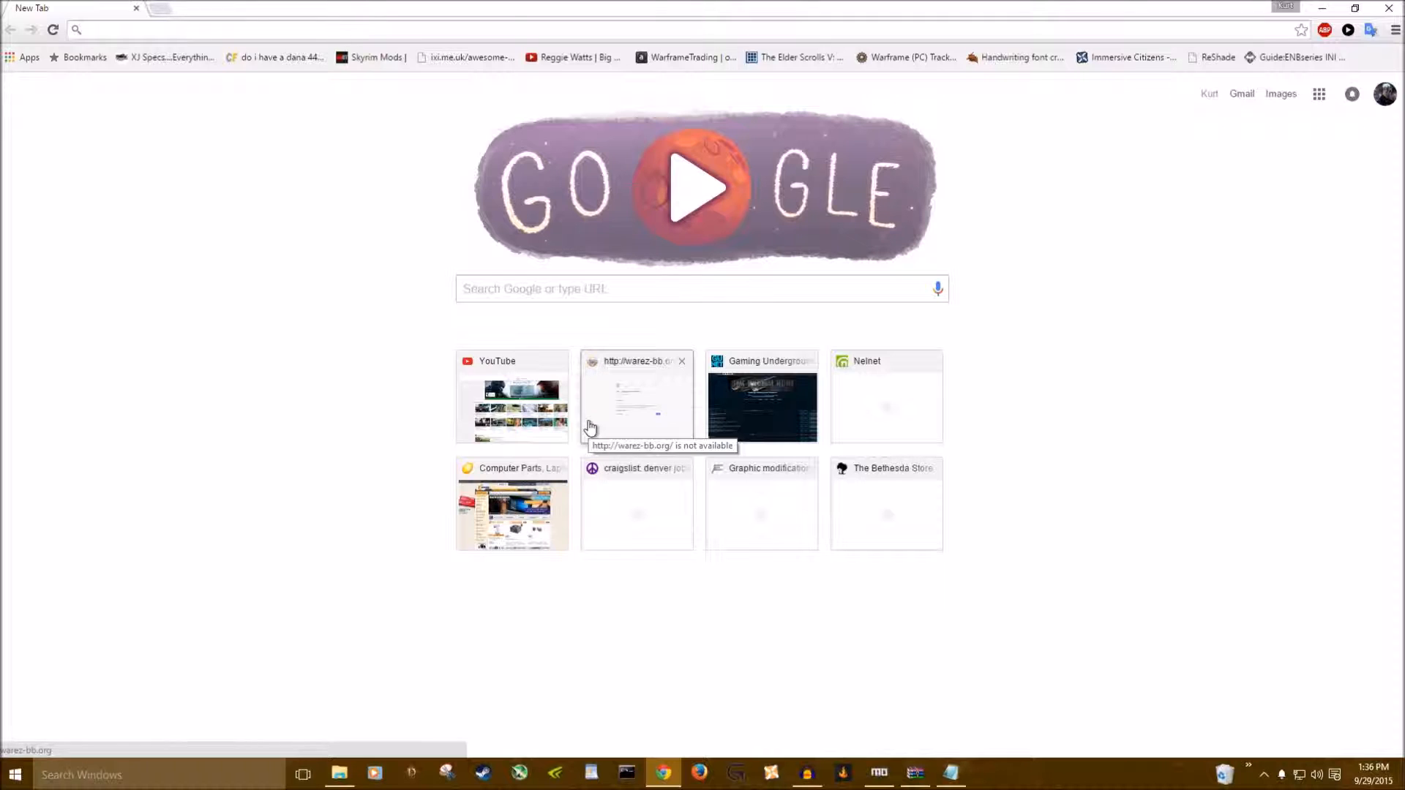
text(nexusmods.com)
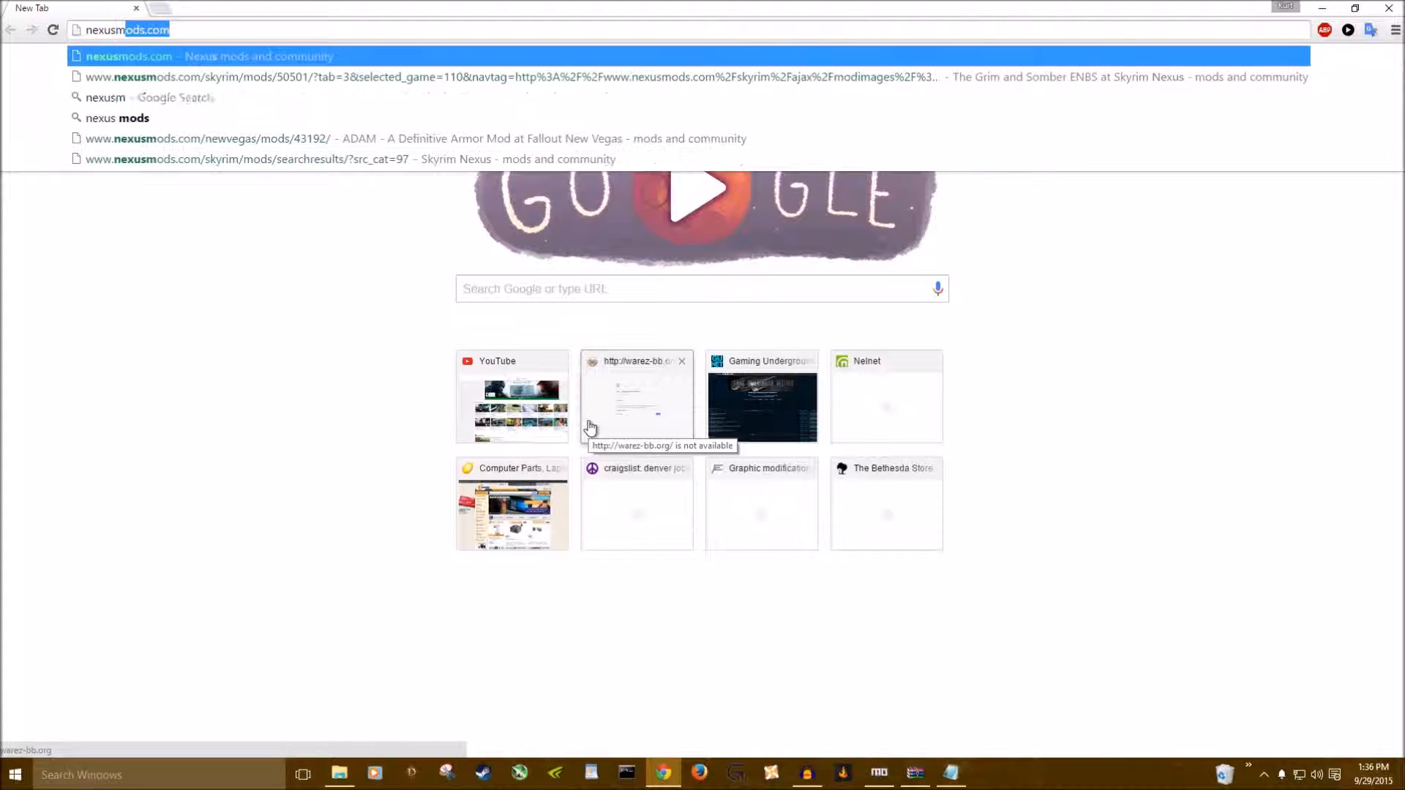
key(Return)
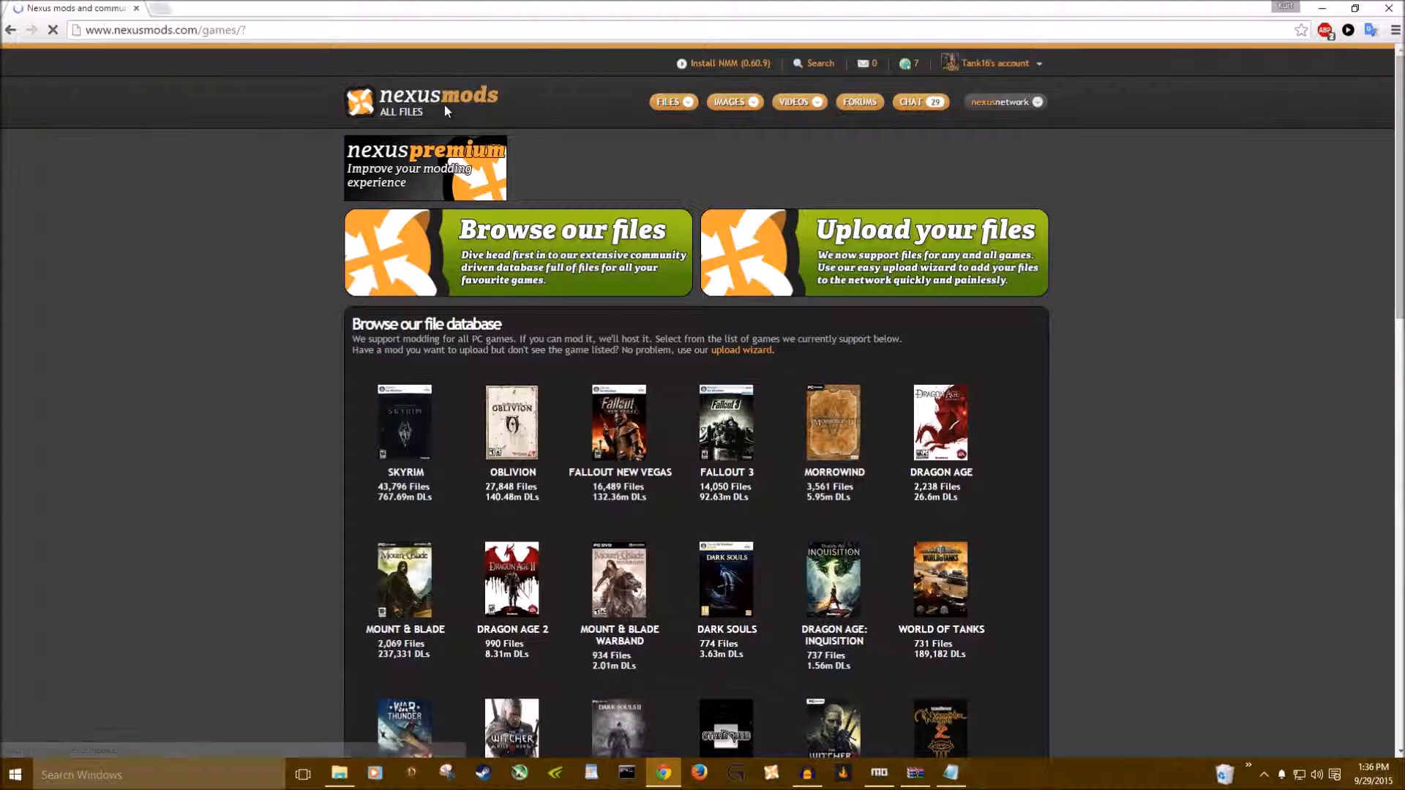
click(823, 63)
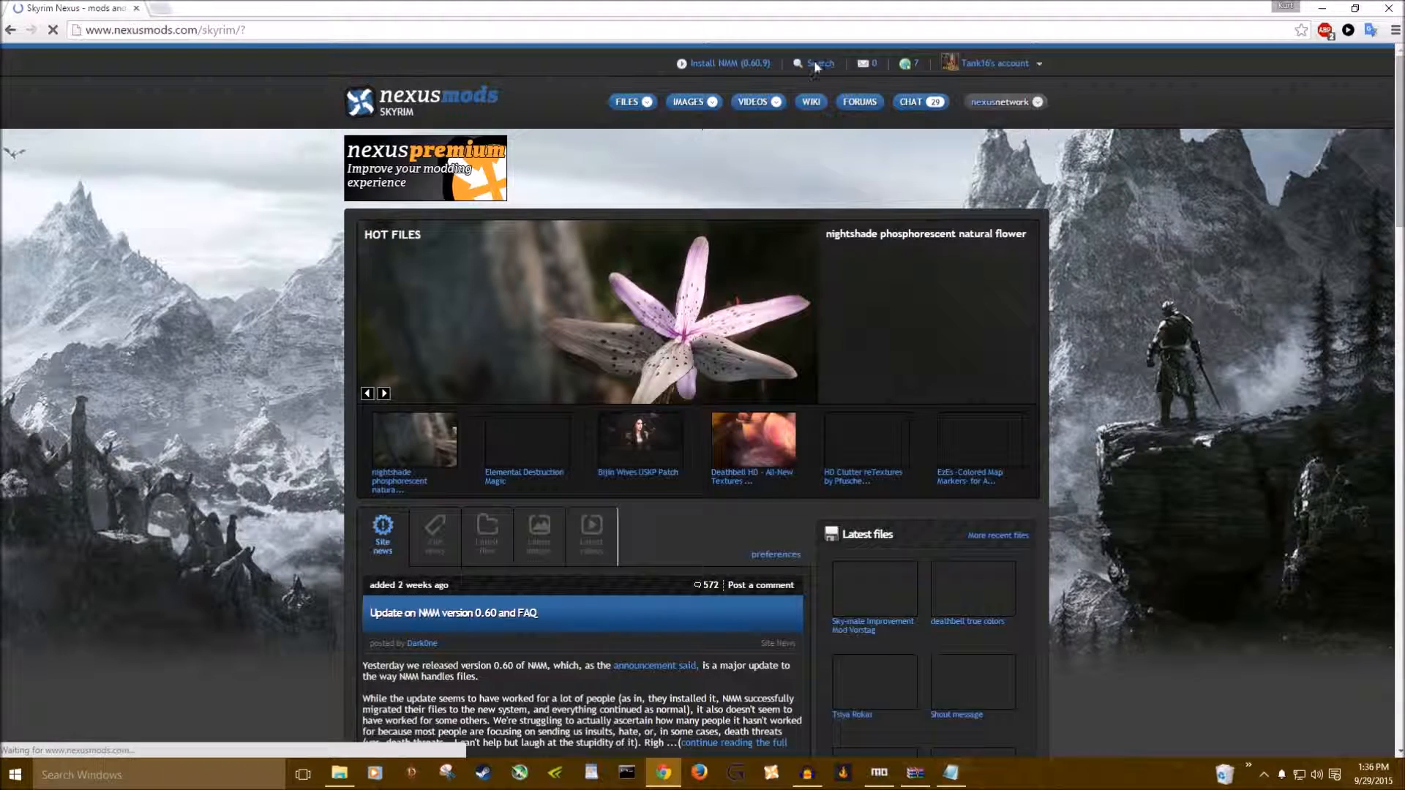
- Search the Skyrim mods for ENB, open the RealVision ENB page, and highlight its required ENBSeries version
click(815, 64)
text(ENB)
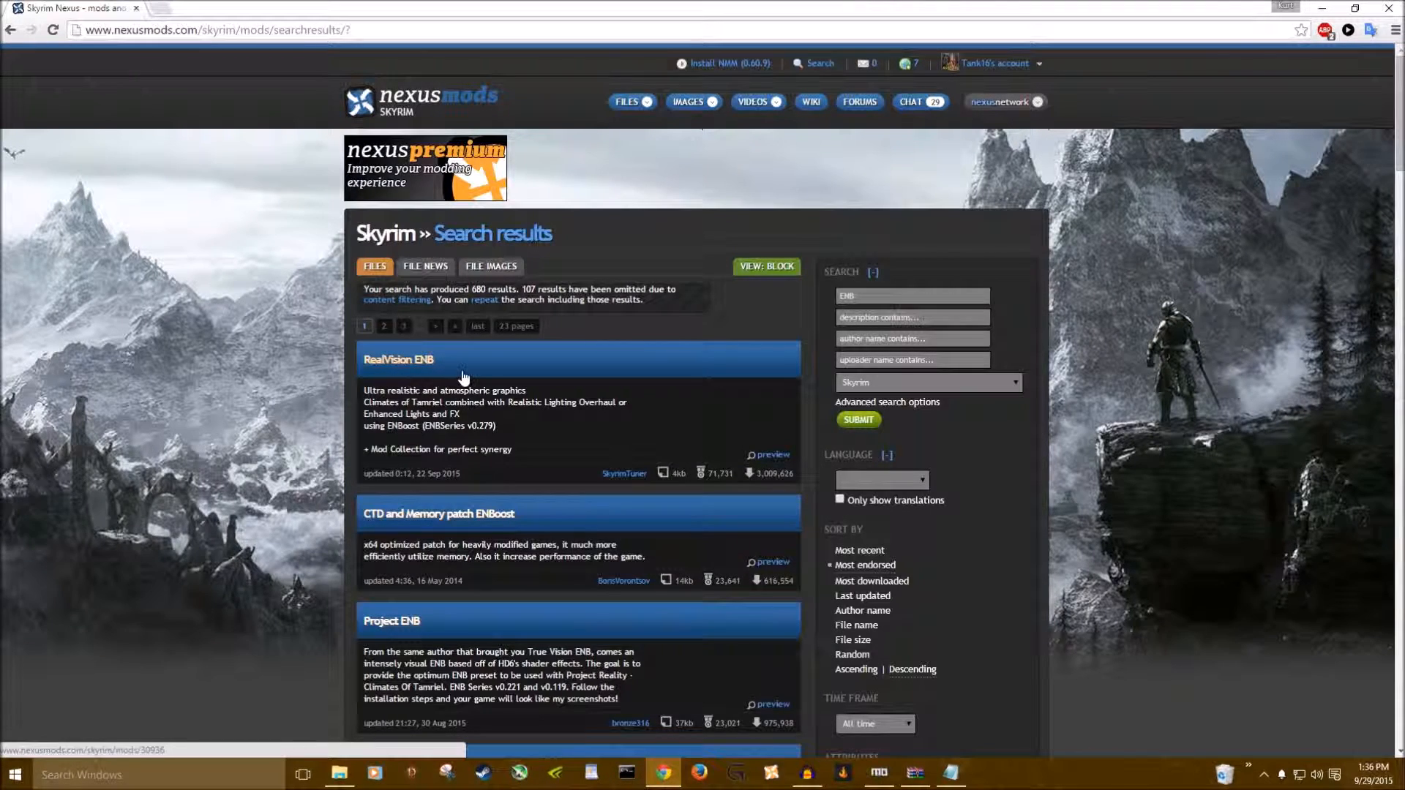
click(421, 366)
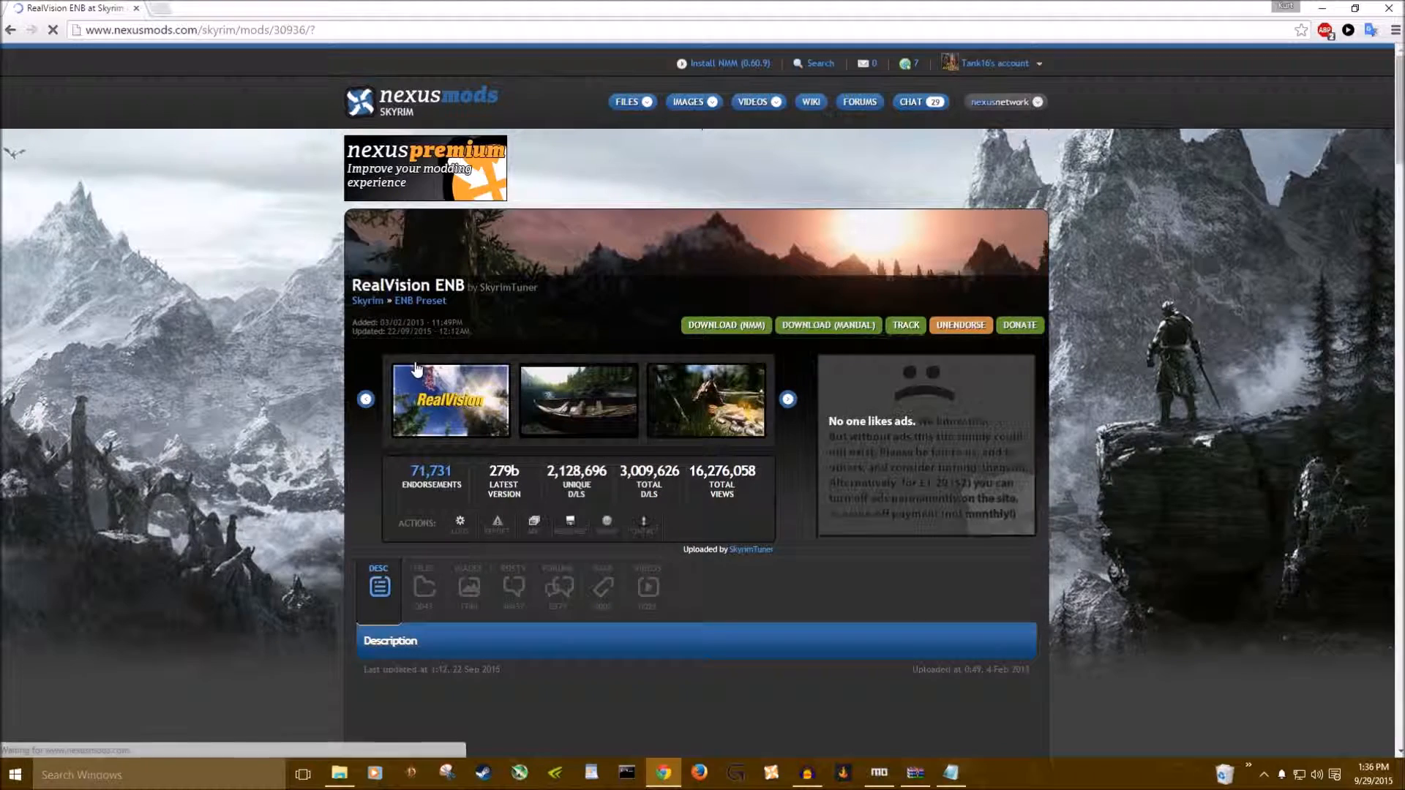
scroll(567, 396, down, 8)
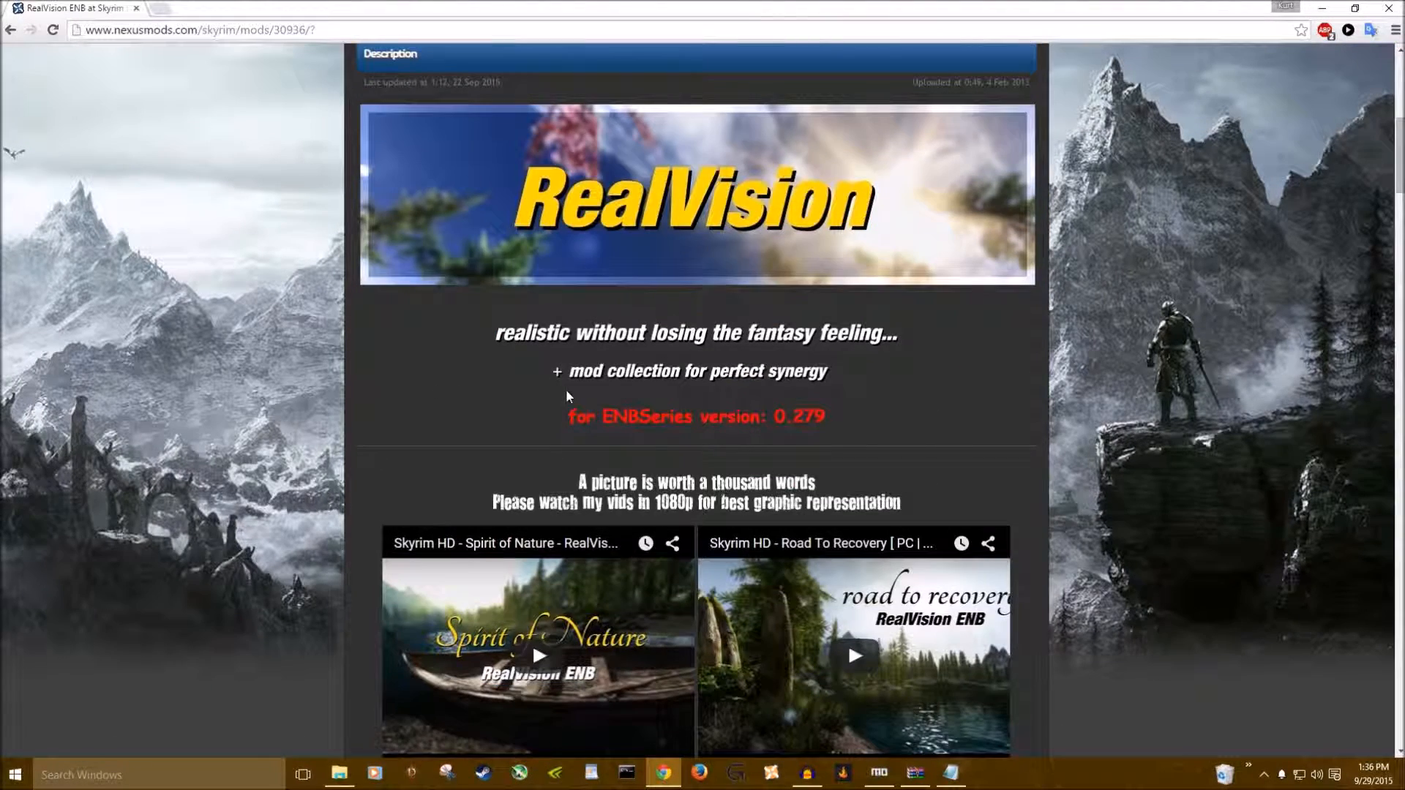
drag(569, 415, 827, 417)
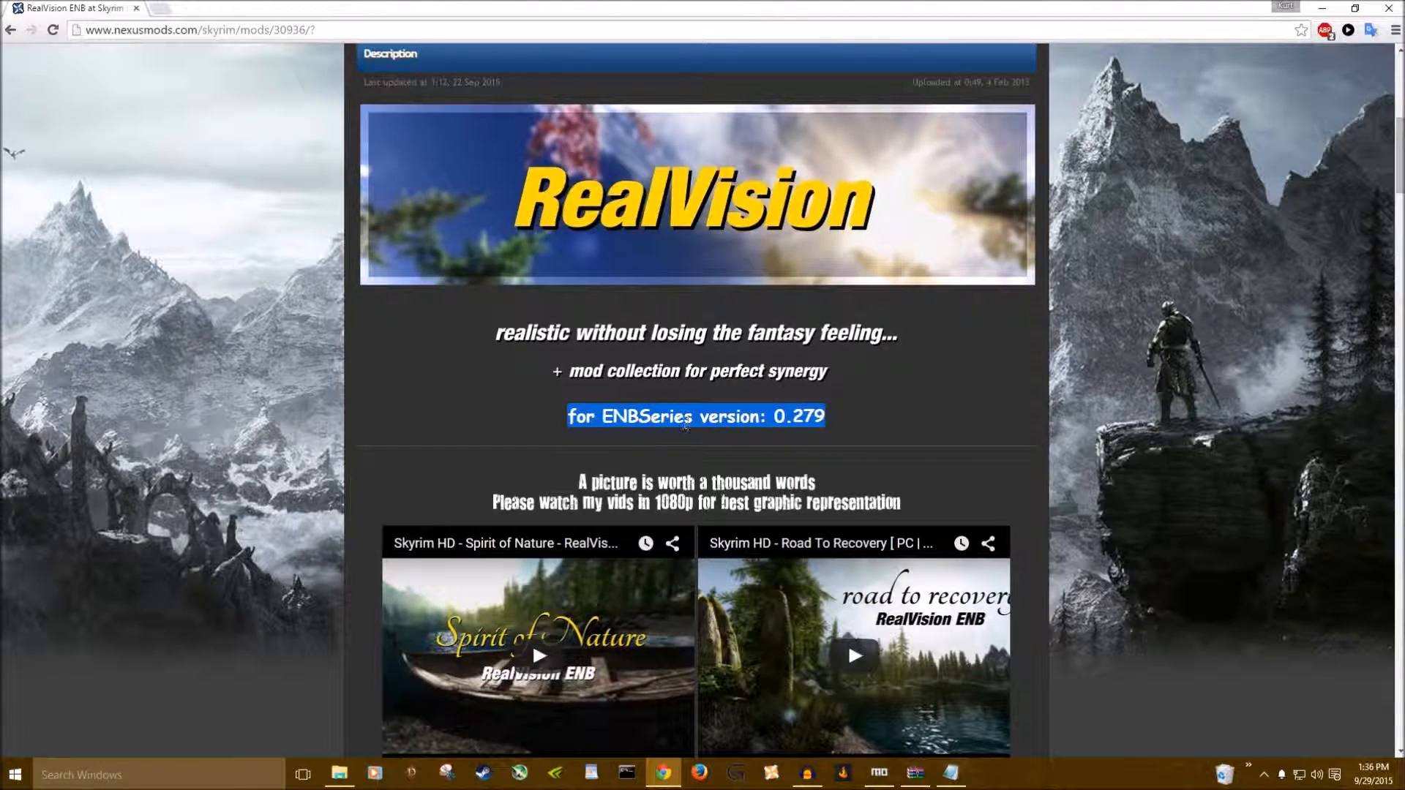
- Leave the RealVision ENB page and open the ENB Preset category from the Skyrim file categories
scroll(492, 379, up, 7)
key(alt+Left)
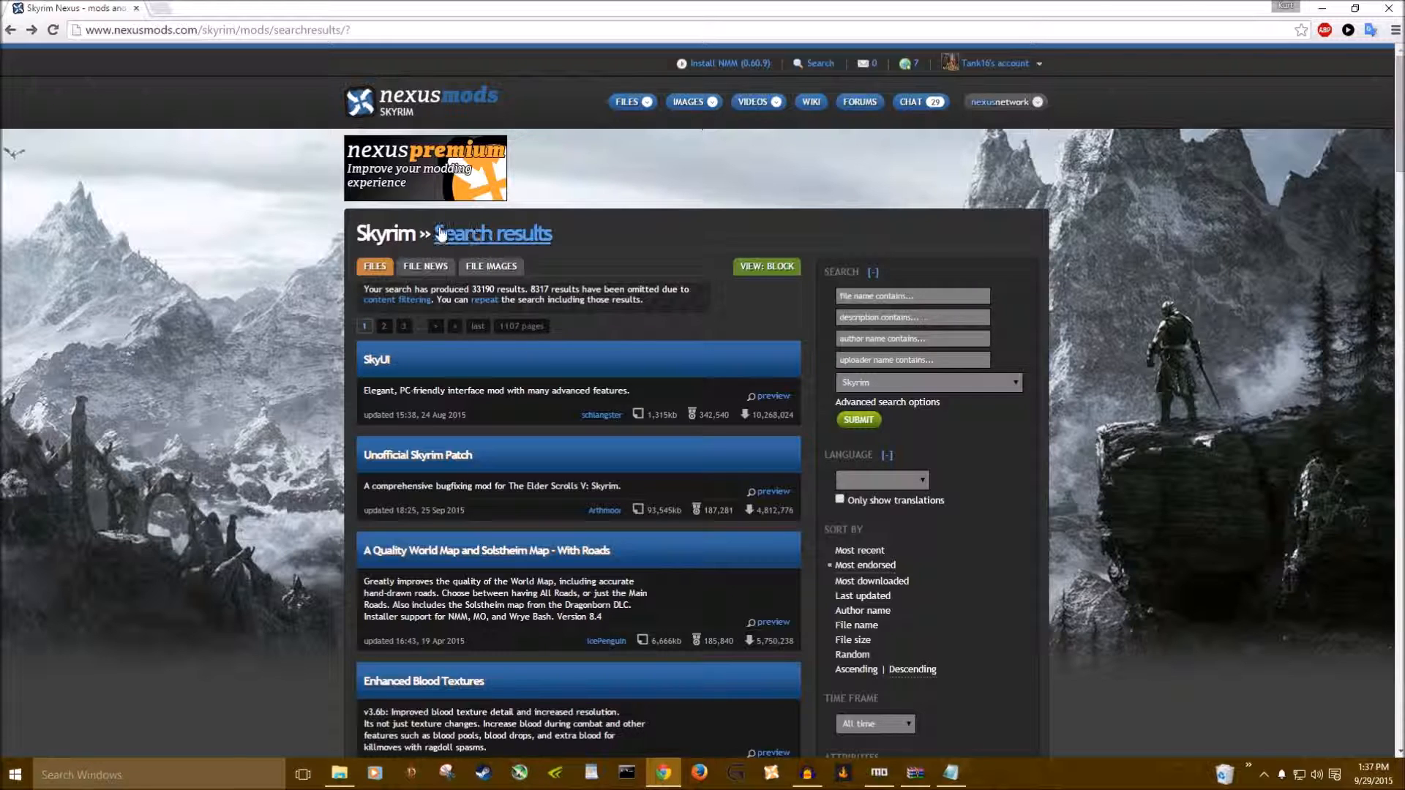
mouse_move(638, 104)
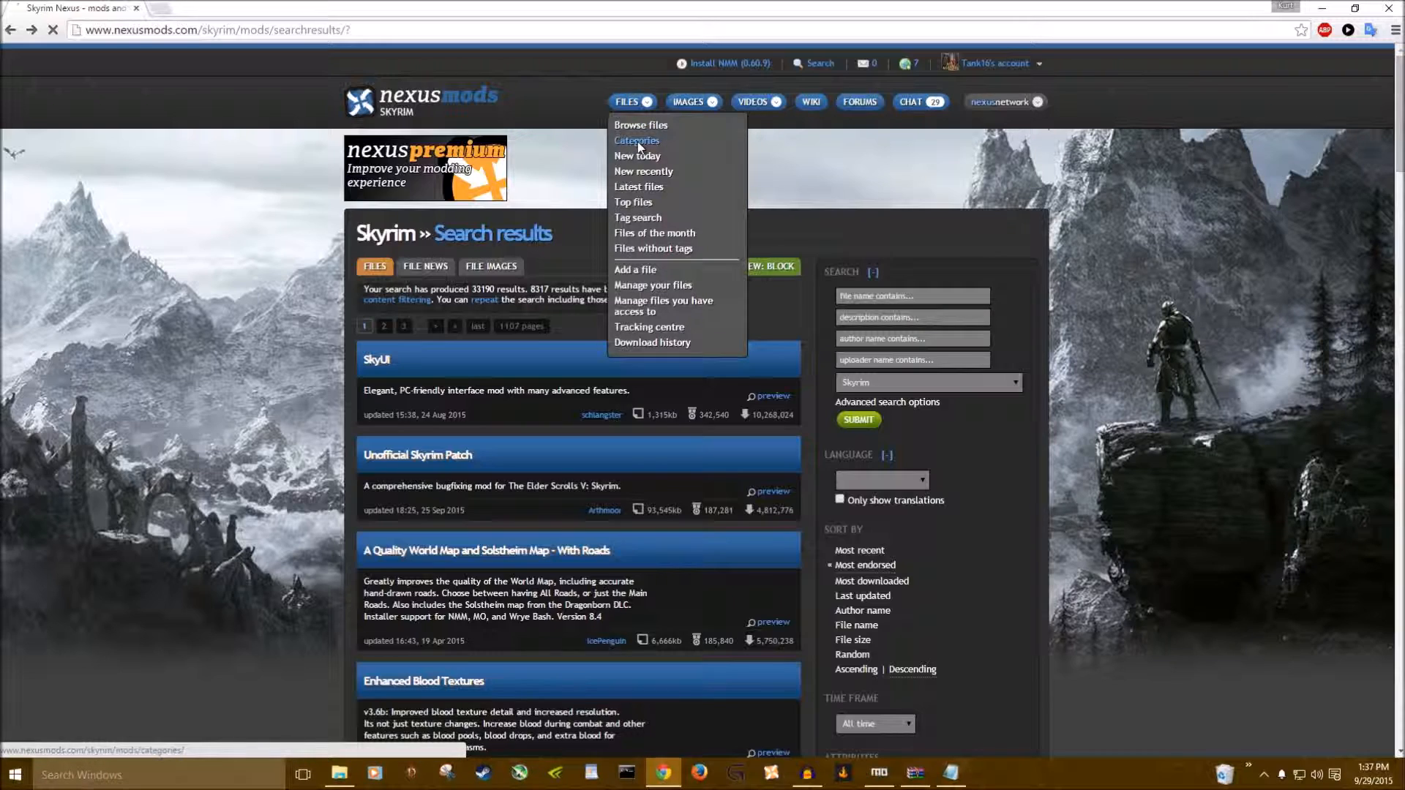
click(638, 144)
scroll(345, 436, down, 5)
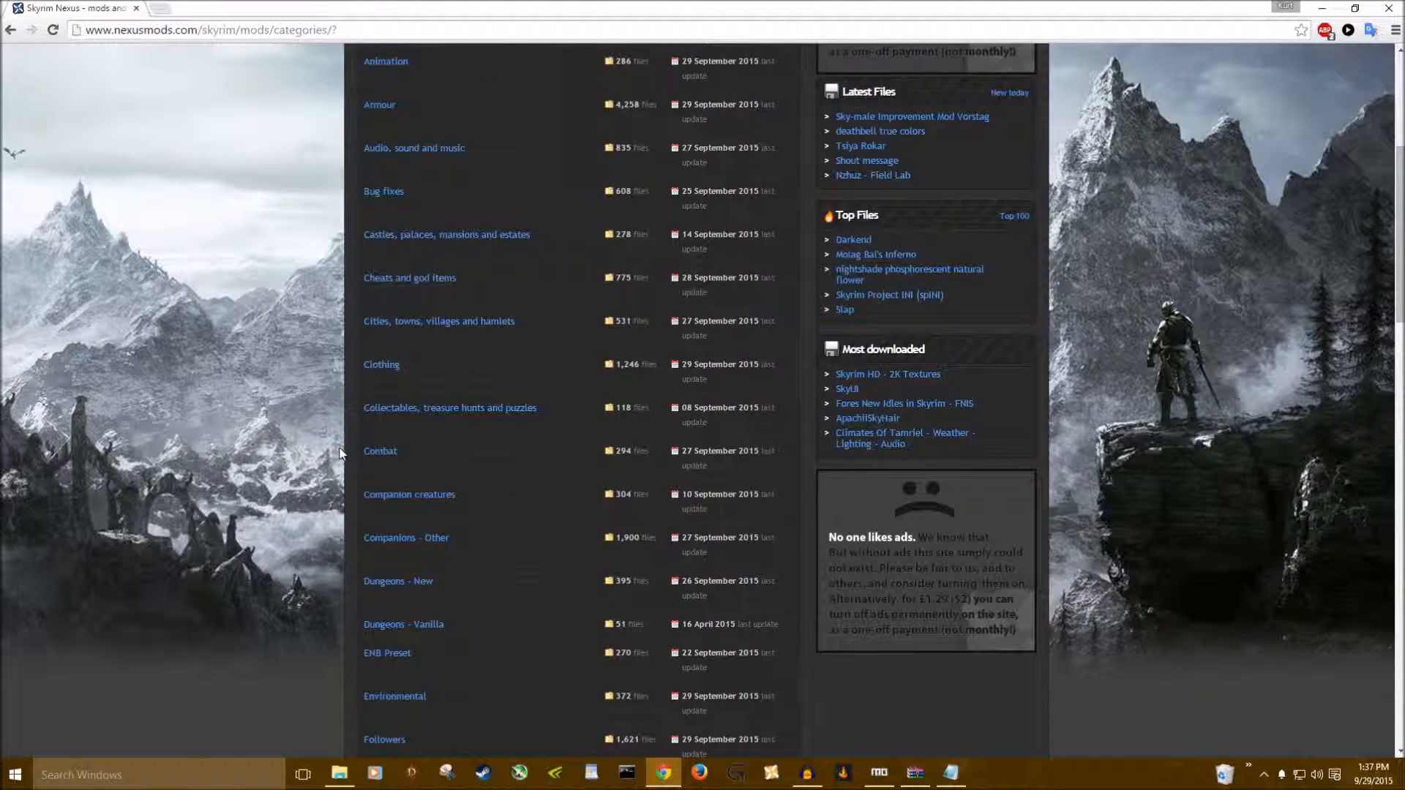
scroll(350, 469, down, 1)
click(384, 582)
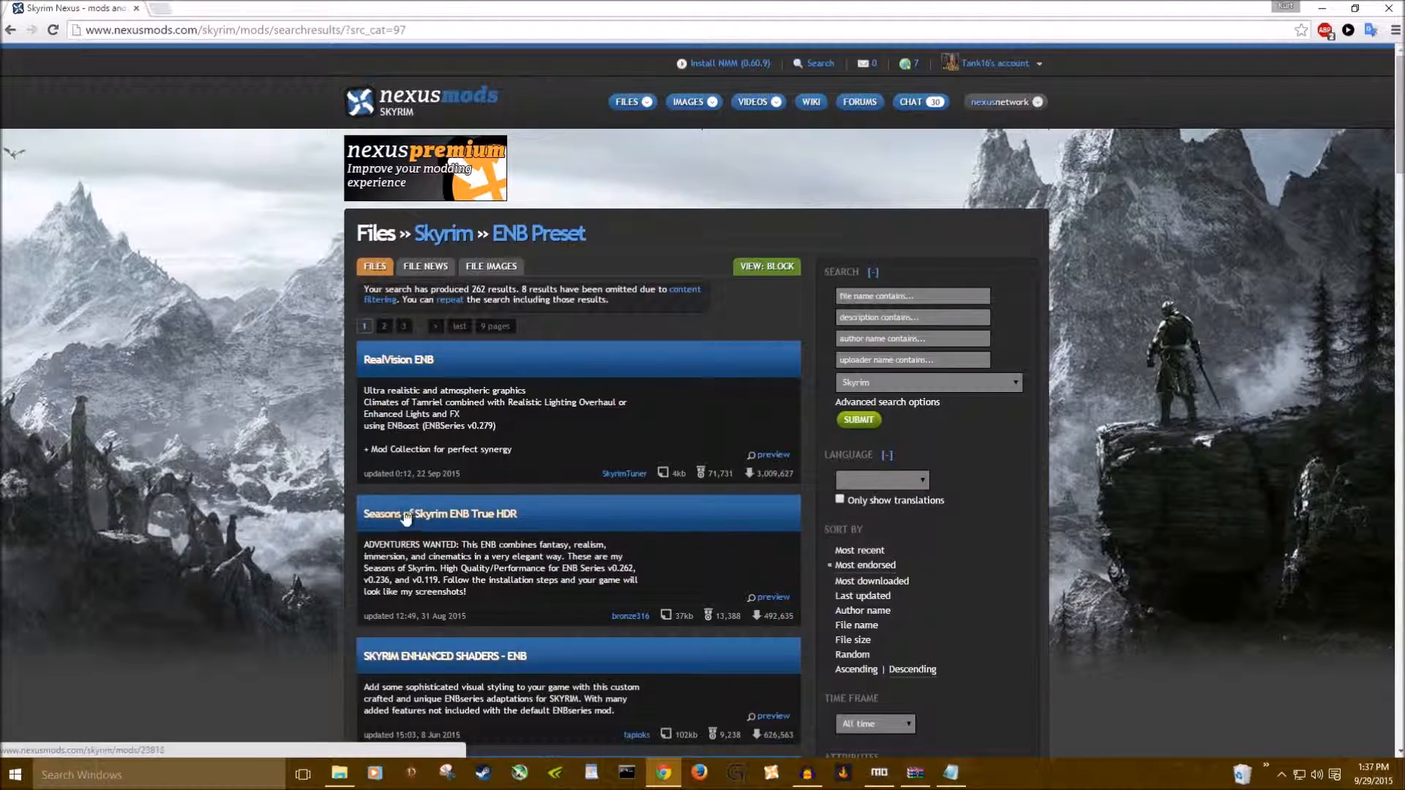
- Open The Wilds ENB from the ENB Preset listing and read the introduction in its description
scroll(350, 508, down, 13)
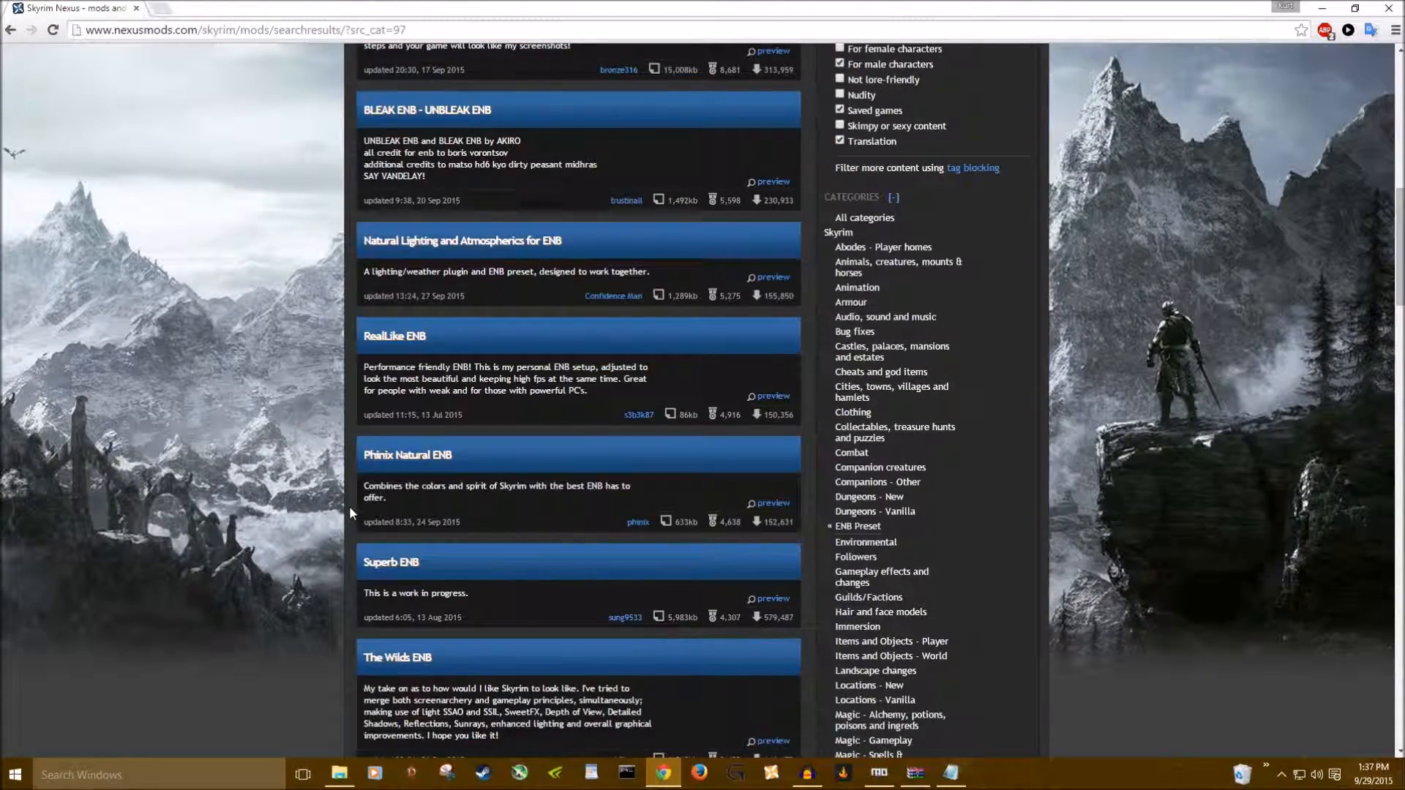
scroll(349, 506, down, 2)
click(370, 512)
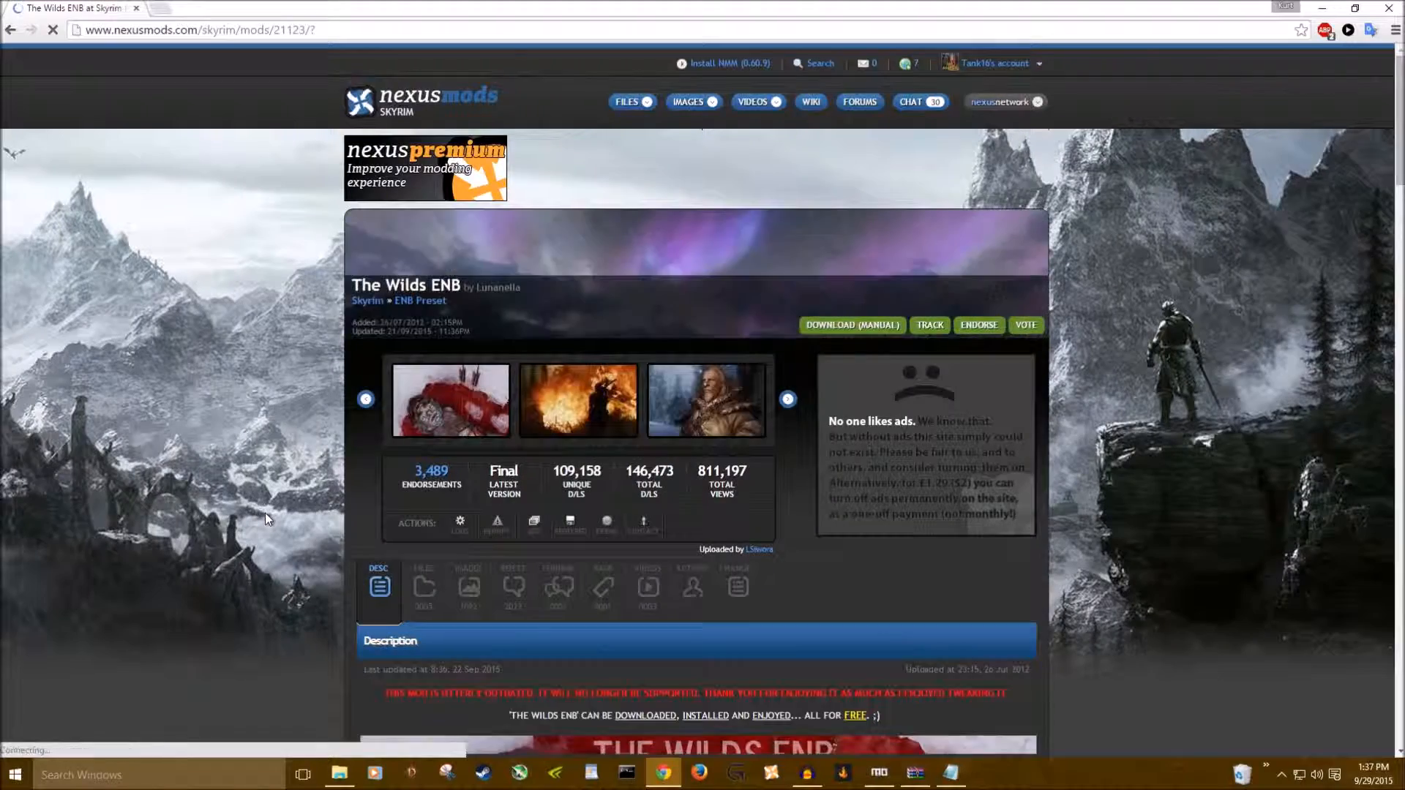
scroll(265, 512, down, 7)
scroll(265, 518, down, 1)
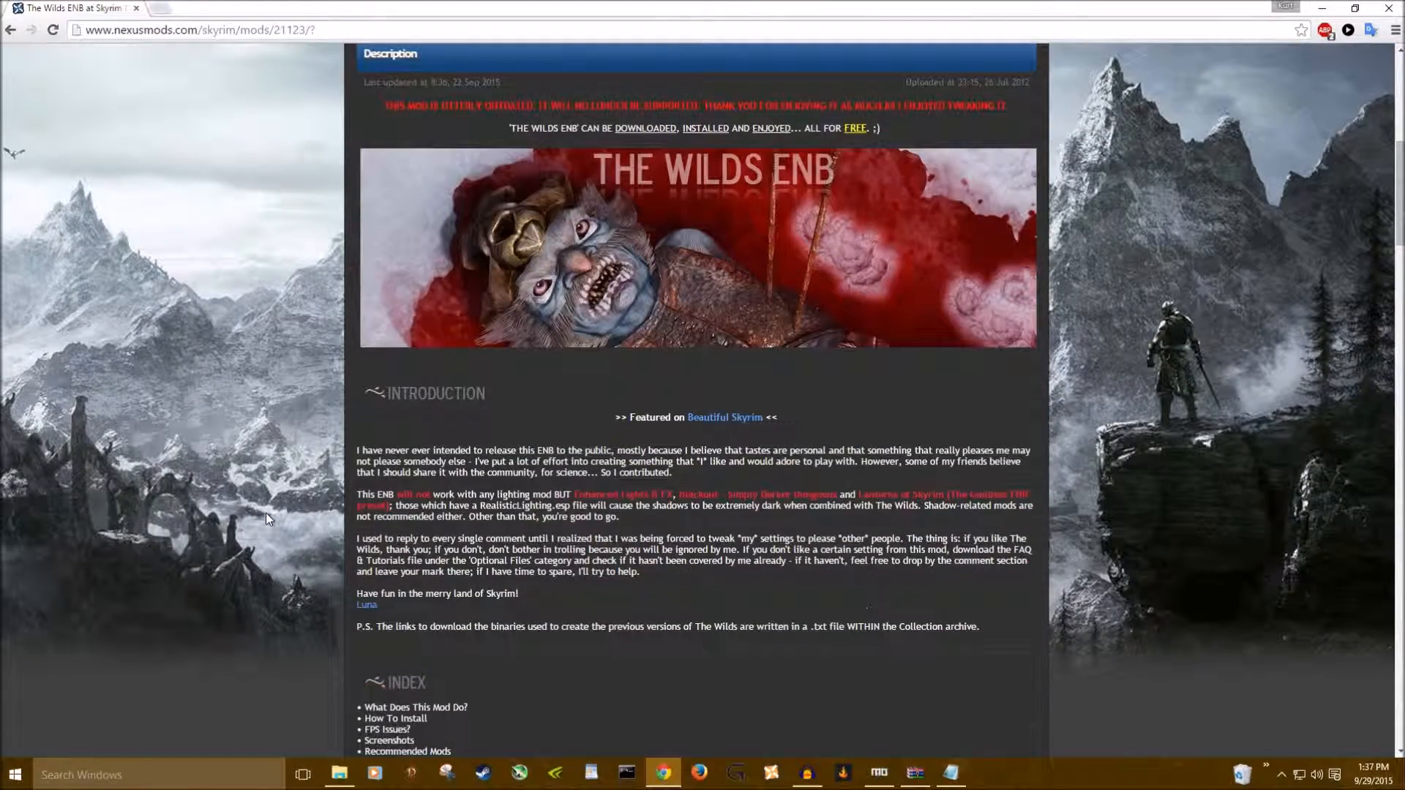
- Read through The Wilds ENB description, covering installation instructions, FPS issues, recommended mods and recommended ENB settings
scroll(294, 473, down, 5)
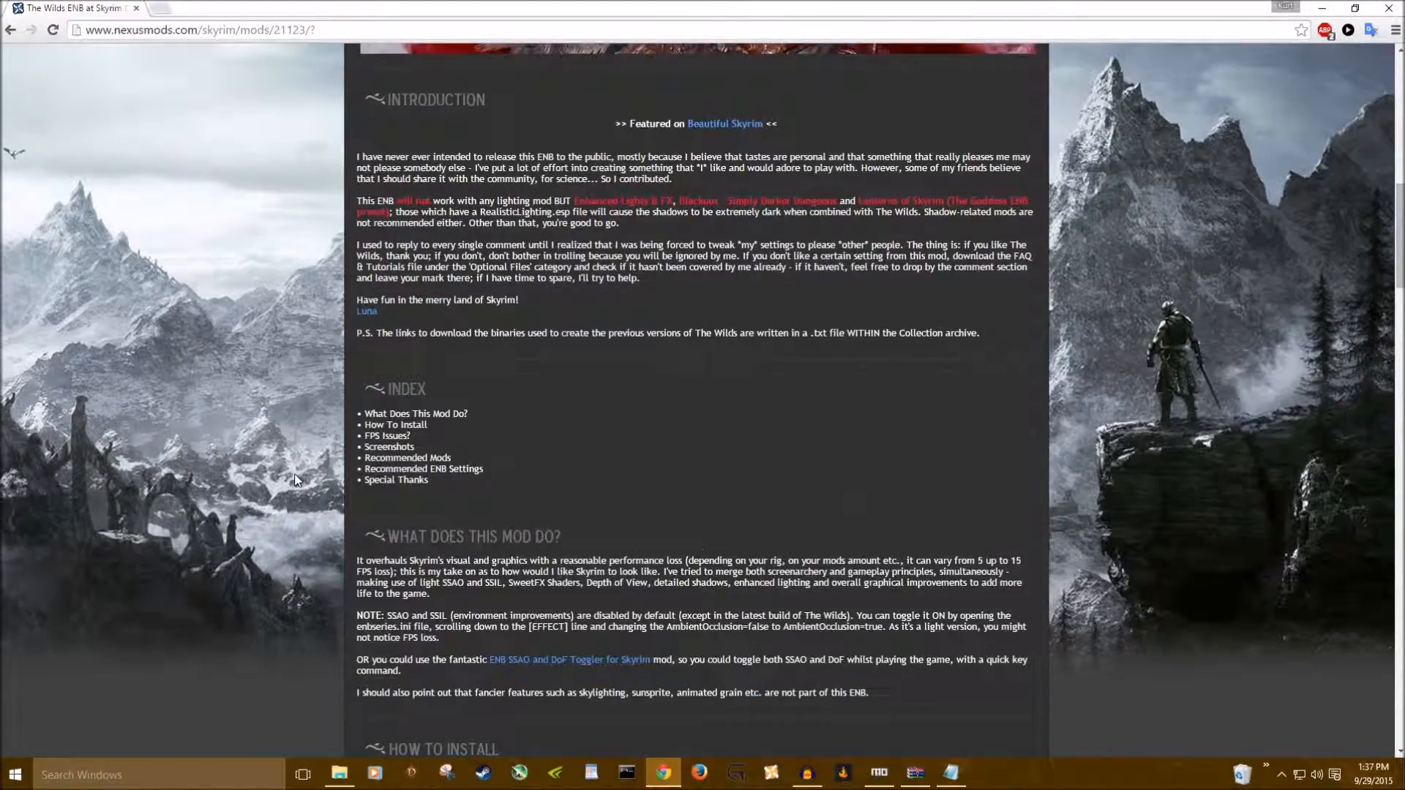
scroll(348, 424, down, 2)
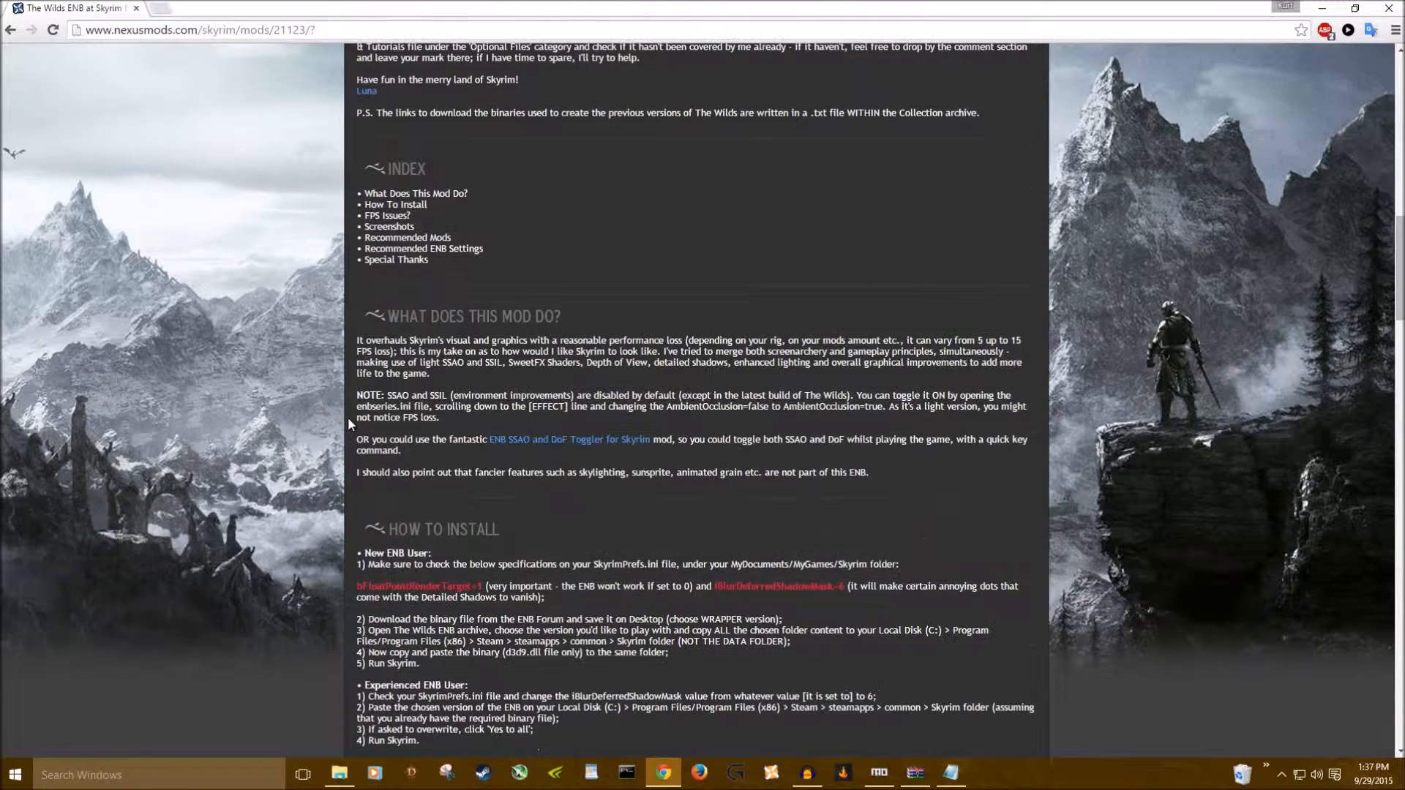
scroll(348, 423, down, 1)
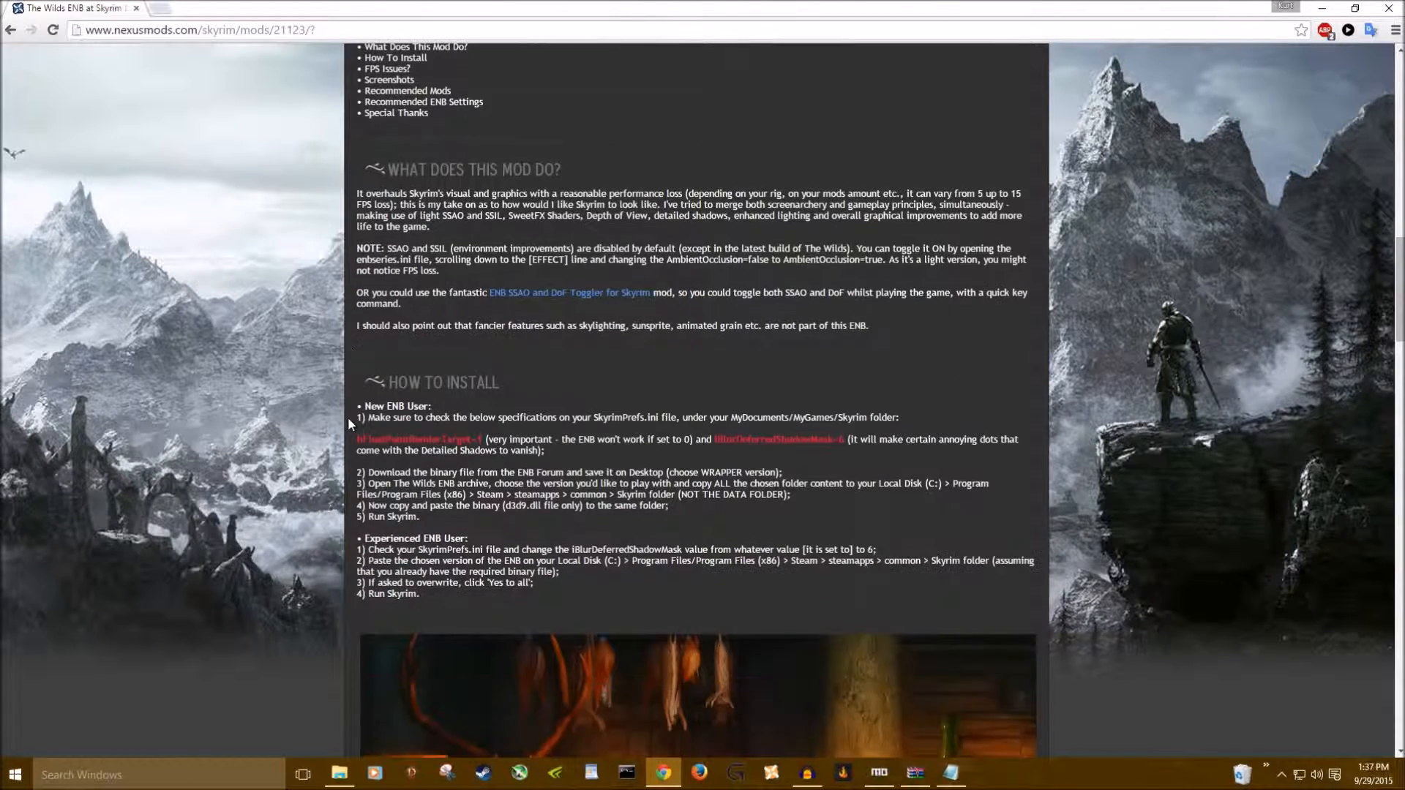
scroll(348, 417, down, 2)
scroll(348, 419, down, 4)
scroll(349, 419, up, 2)
scroll(348, 418, down, 8)
scroll(348, 425, down, 2)
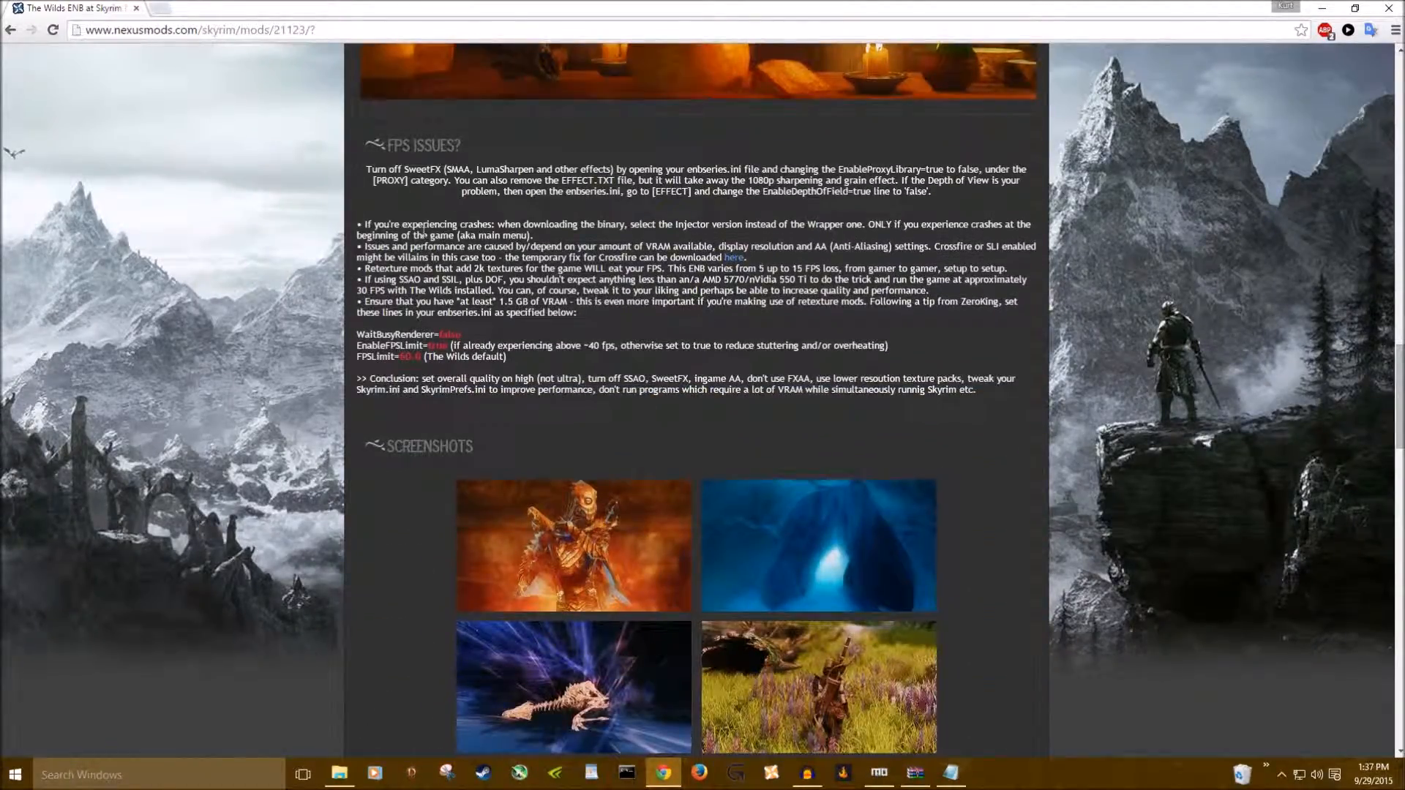
scroll(412, 277, down, 16)
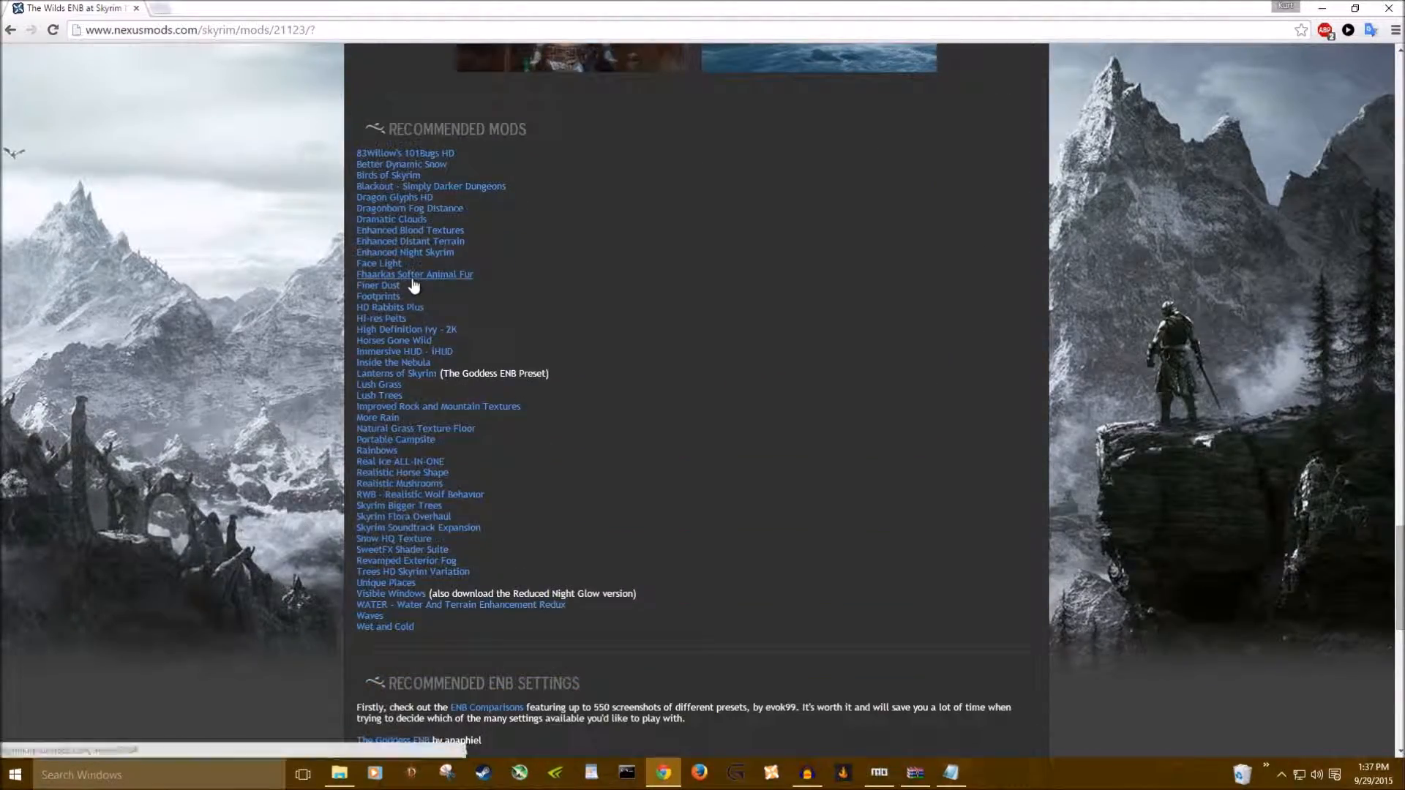
scroll(413, 284, down, 8)
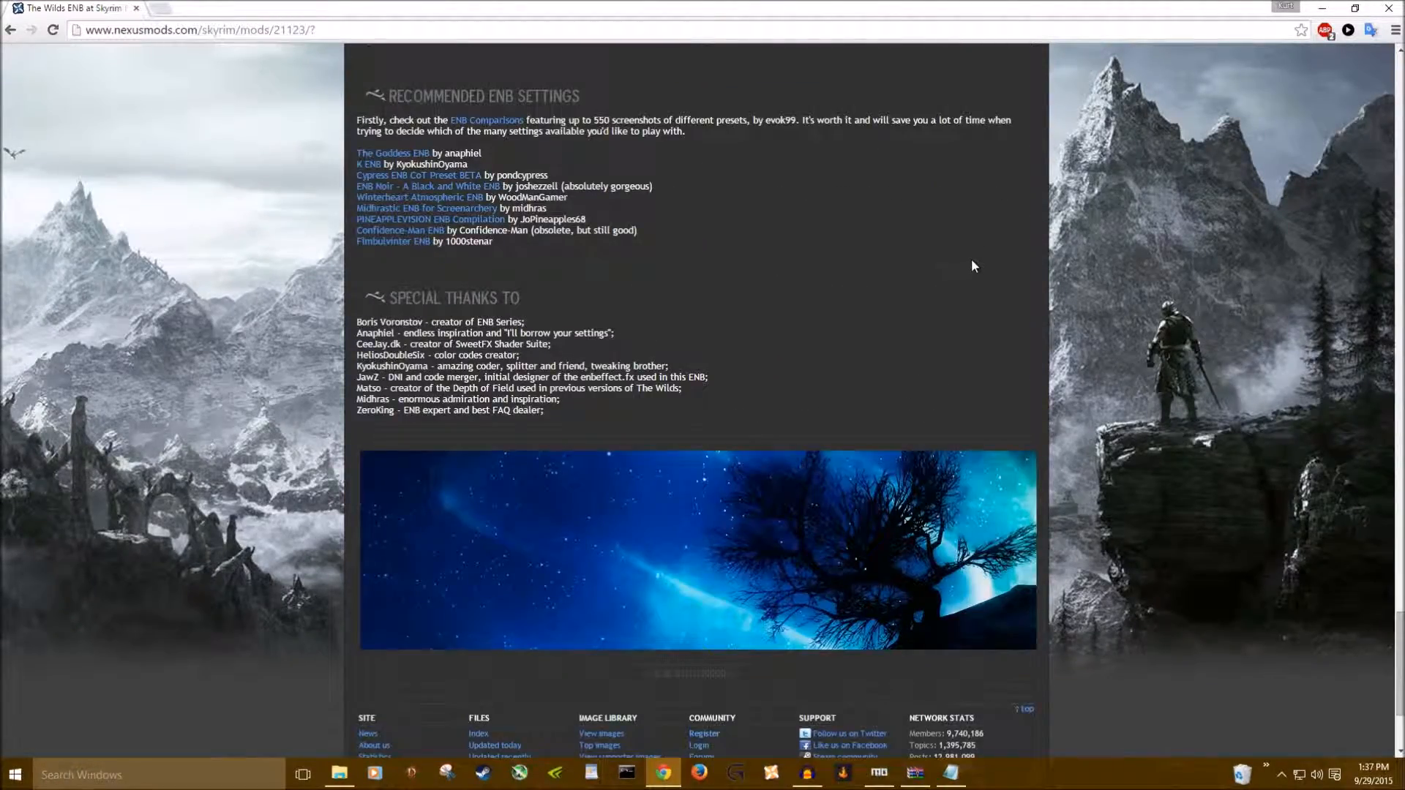
scroll(970, 260, up, 20)
scroll(801, 234, up, 7)
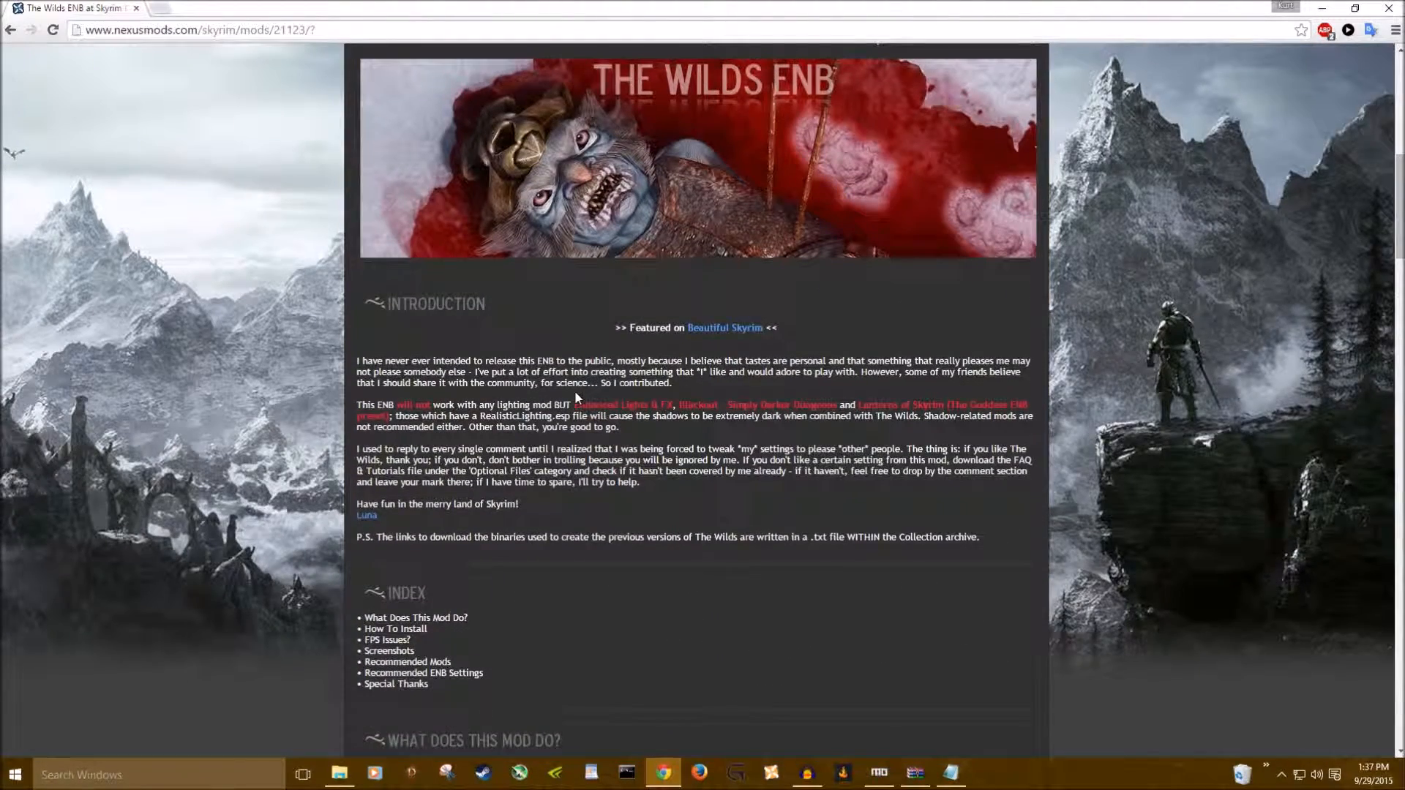
- Open The Wilds ENB file list, highlight the ENB Collection's upload date, and review the main and optional files
scroll(576, 399, up, 5)
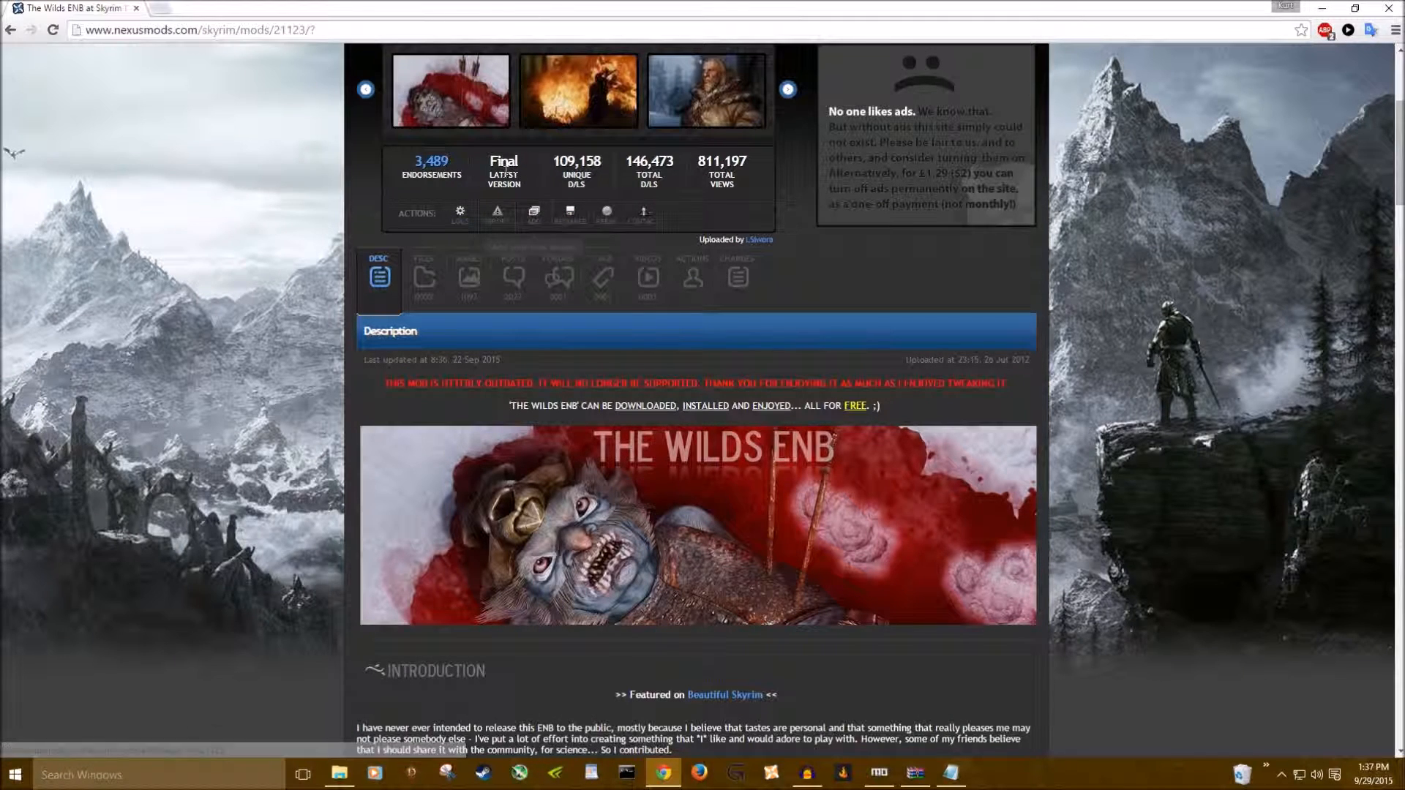
click(424, 282)
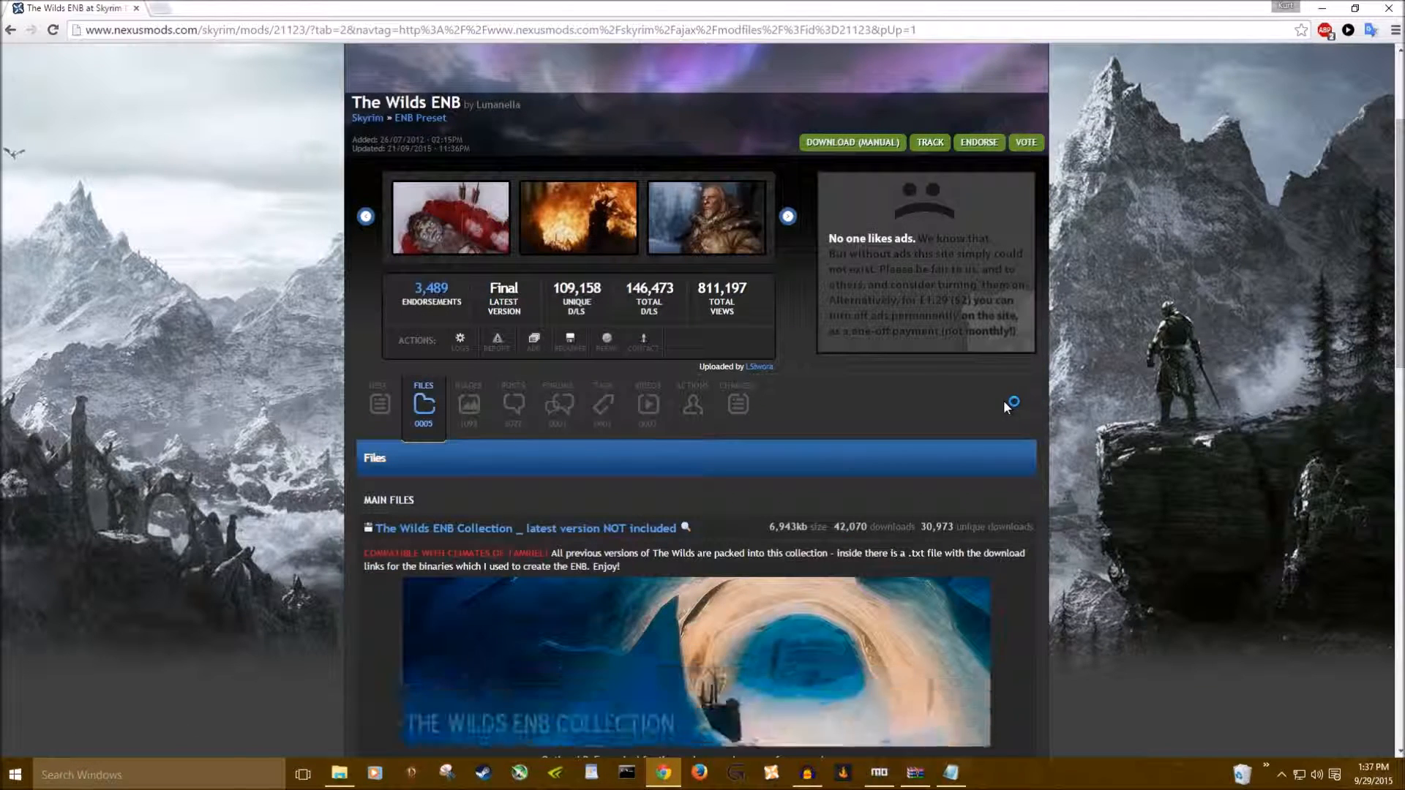
scroll(1003, 401, down, 4)
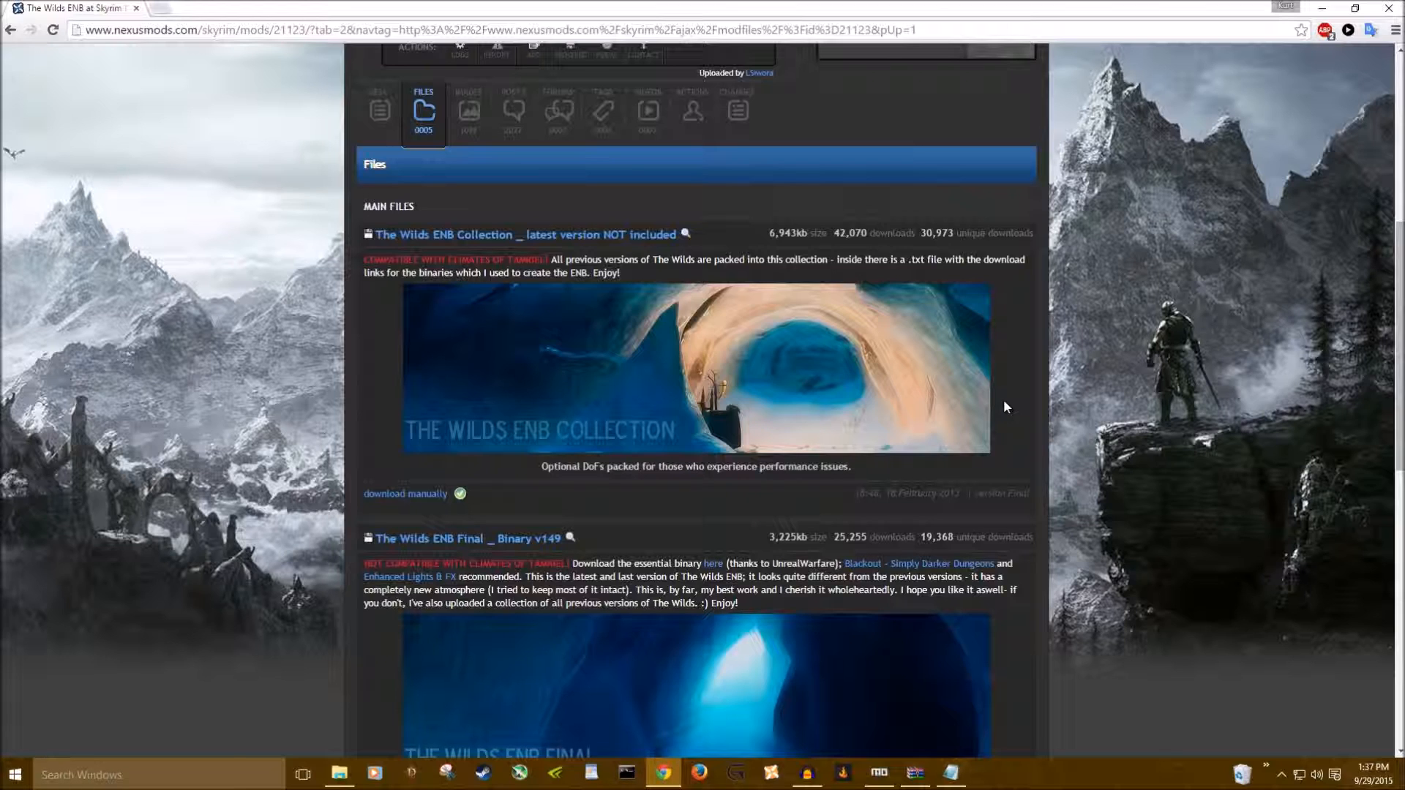
drag(885, 498, 940, 498)
scroll(1035, 478, down, 3)
scroll(889, 590, down, 2)
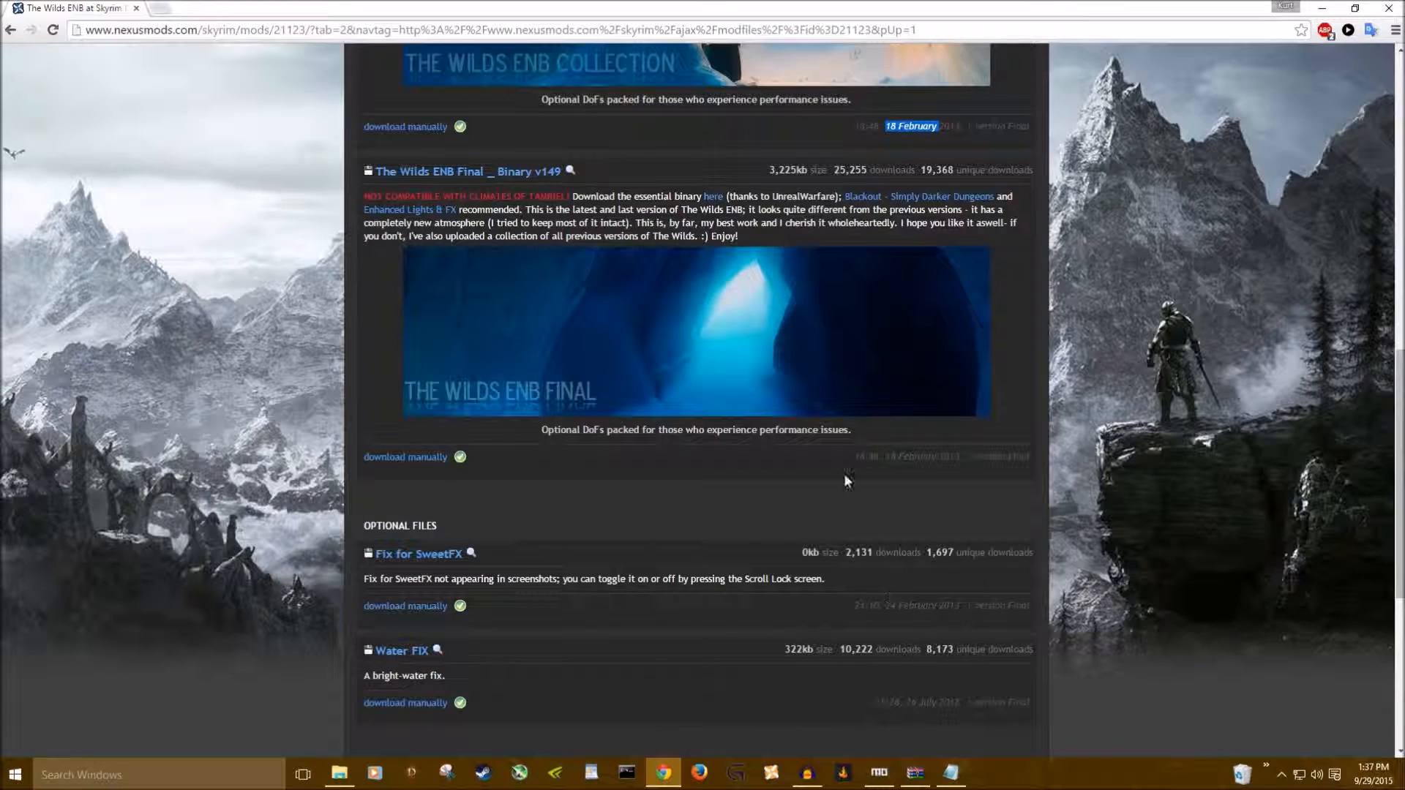
scroll(932, 441, up, 5)
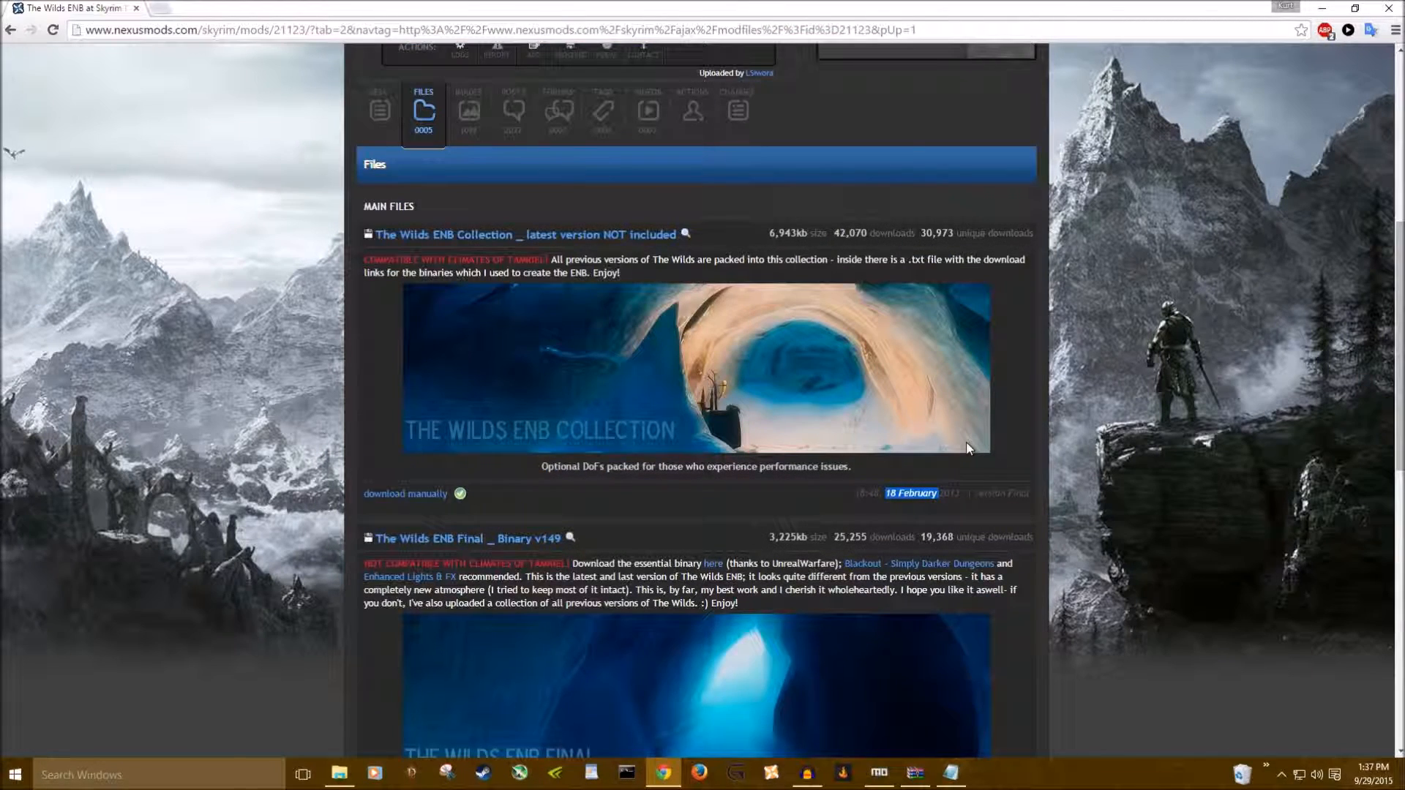
scroll(966, 448, up, 5)
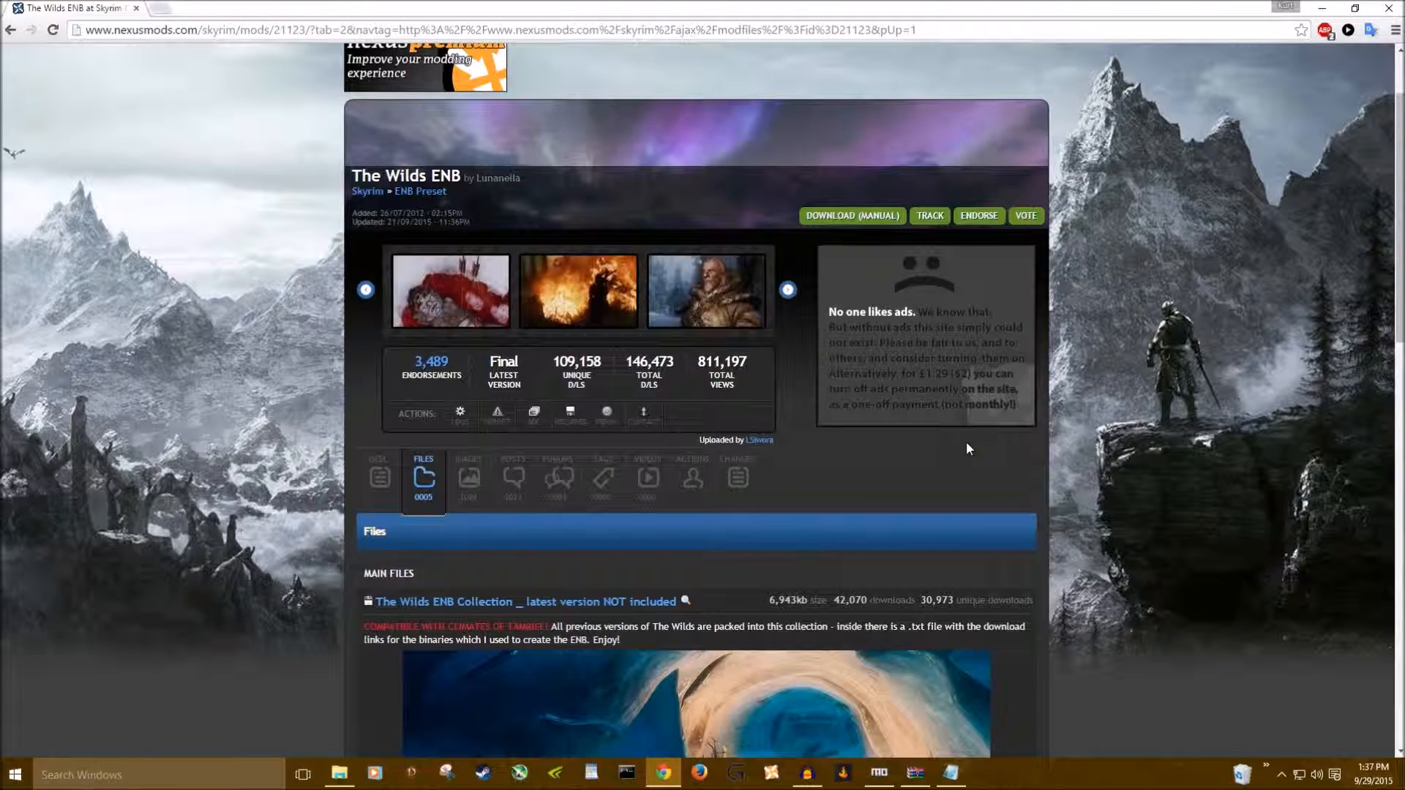
- Reopen The Wilds ENB description, and go back to the ENB Preset category listing
click(379, 475)
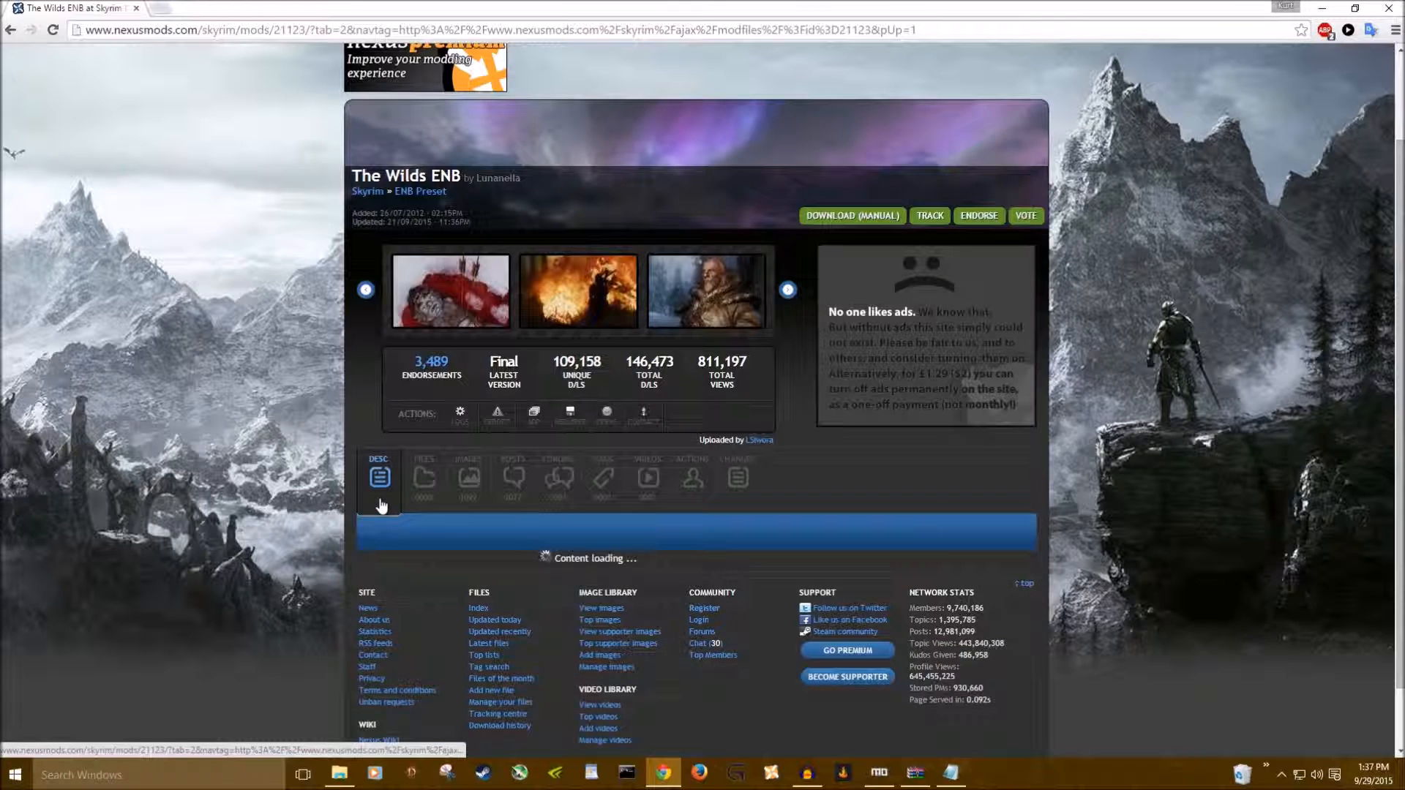
scroll(300, 459, down, 3)
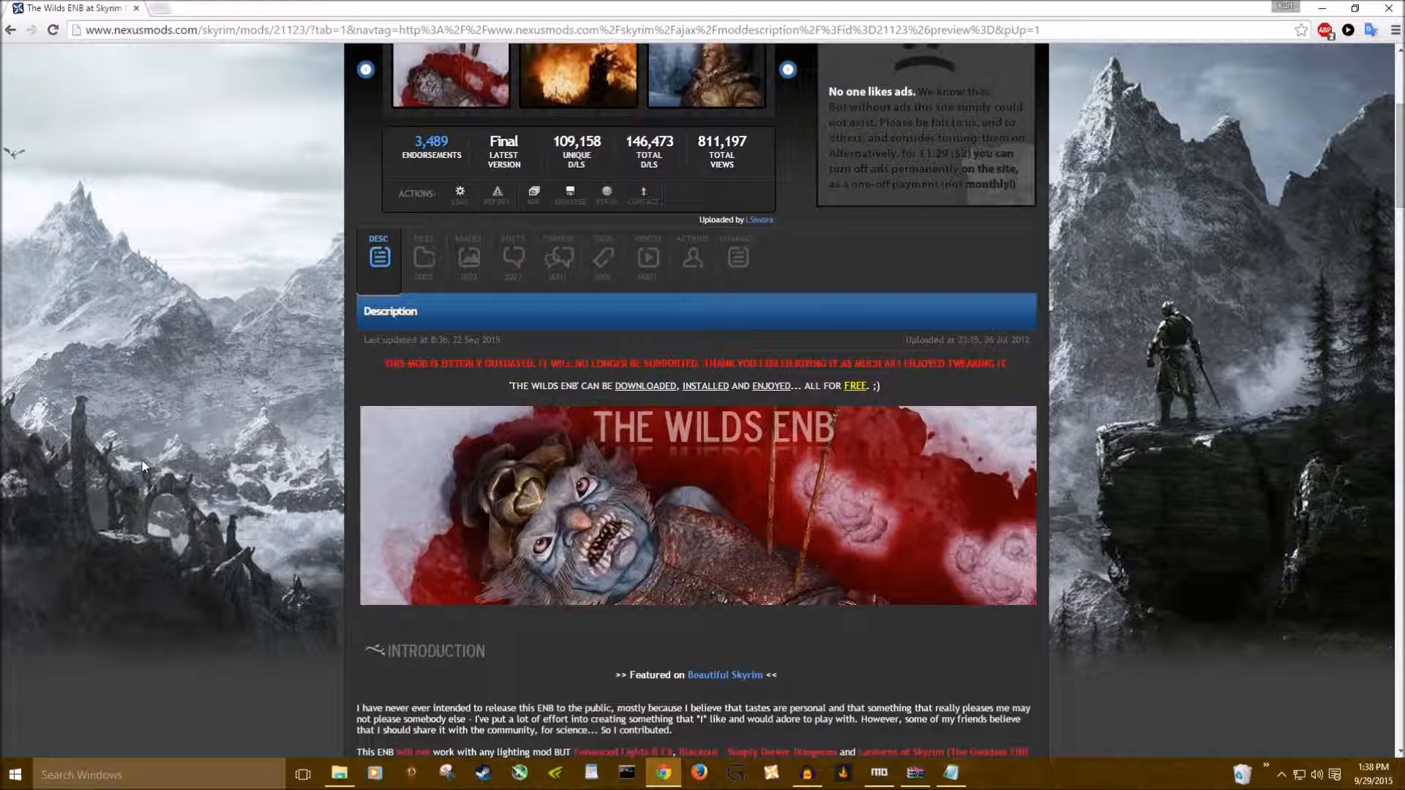
scroll(153, 467, up, 2)
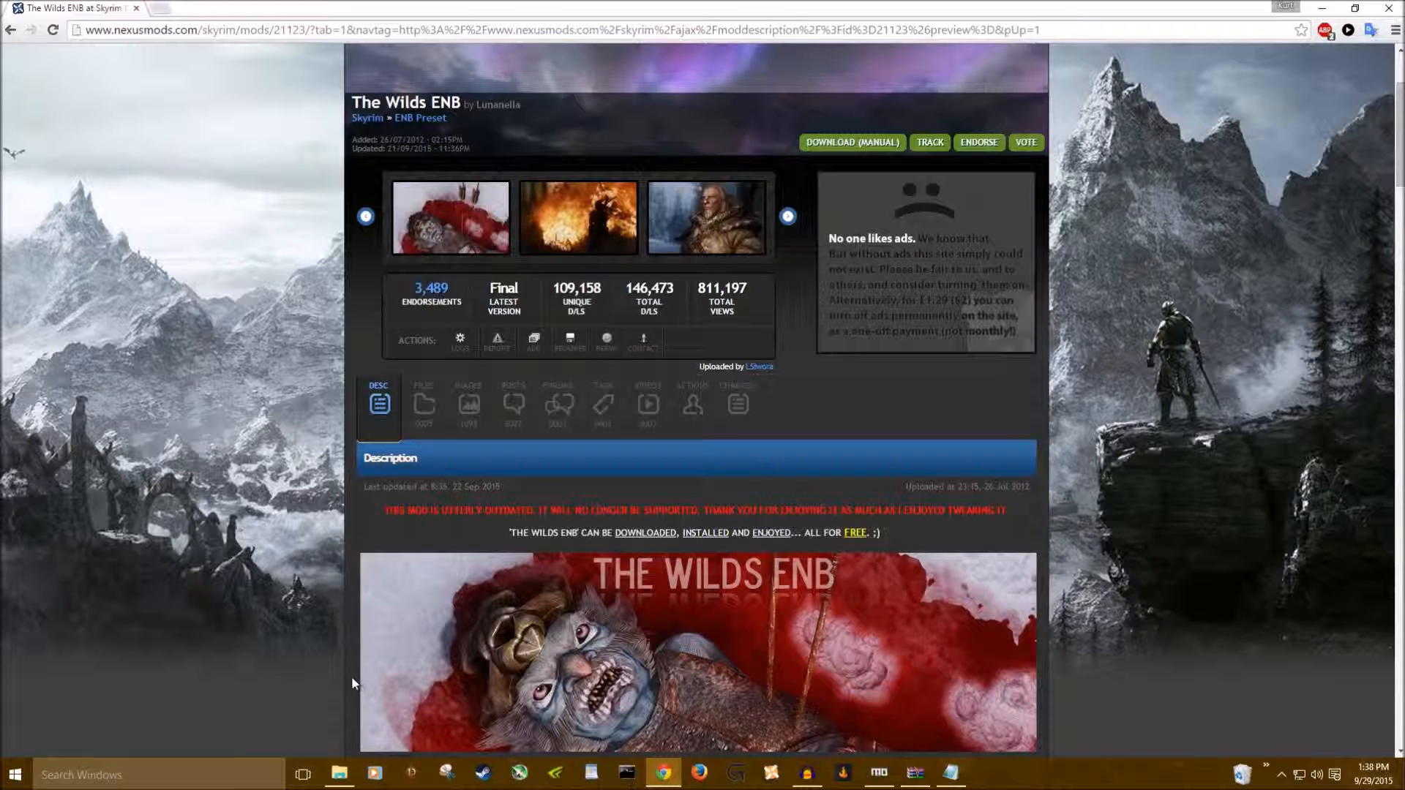
key(alt+Left)
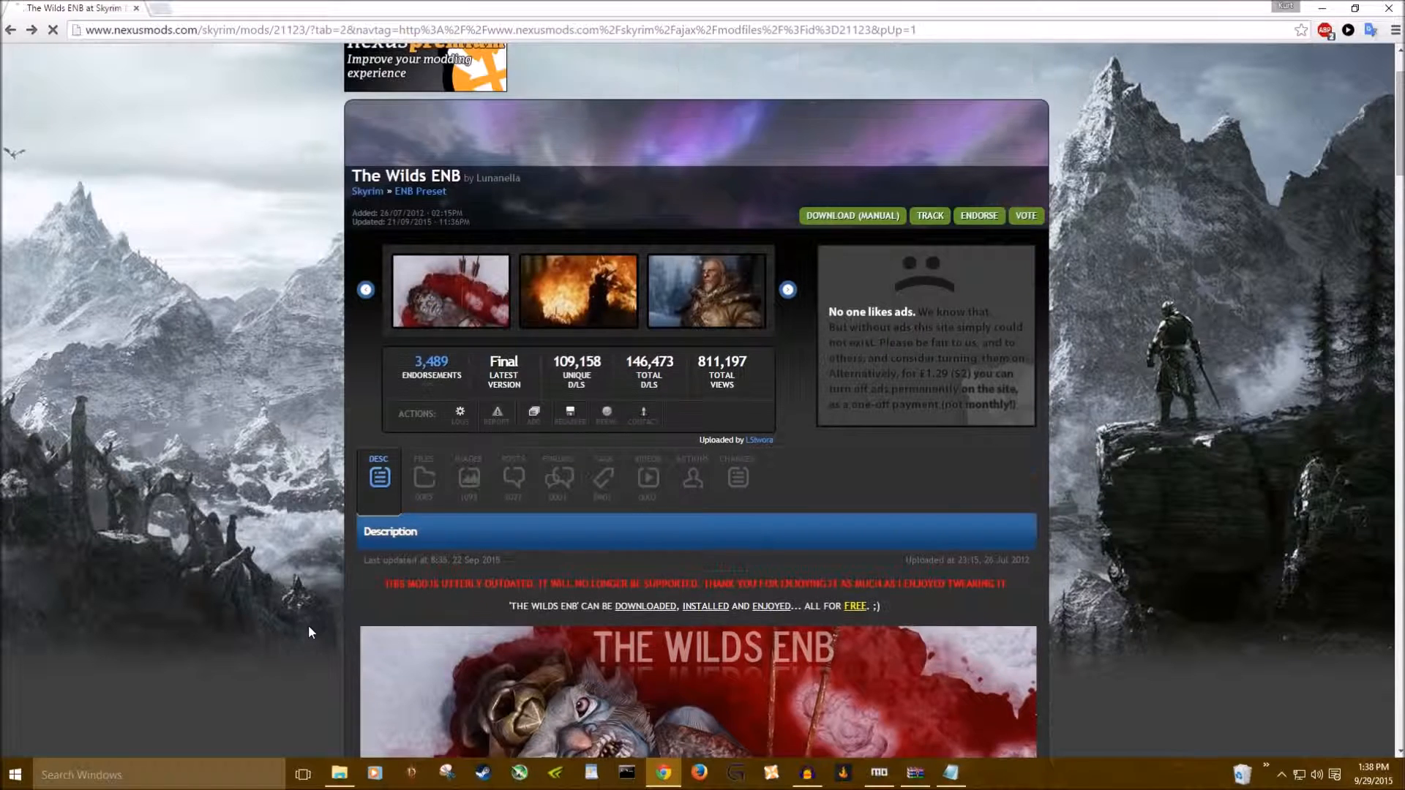
key(alt+Left)
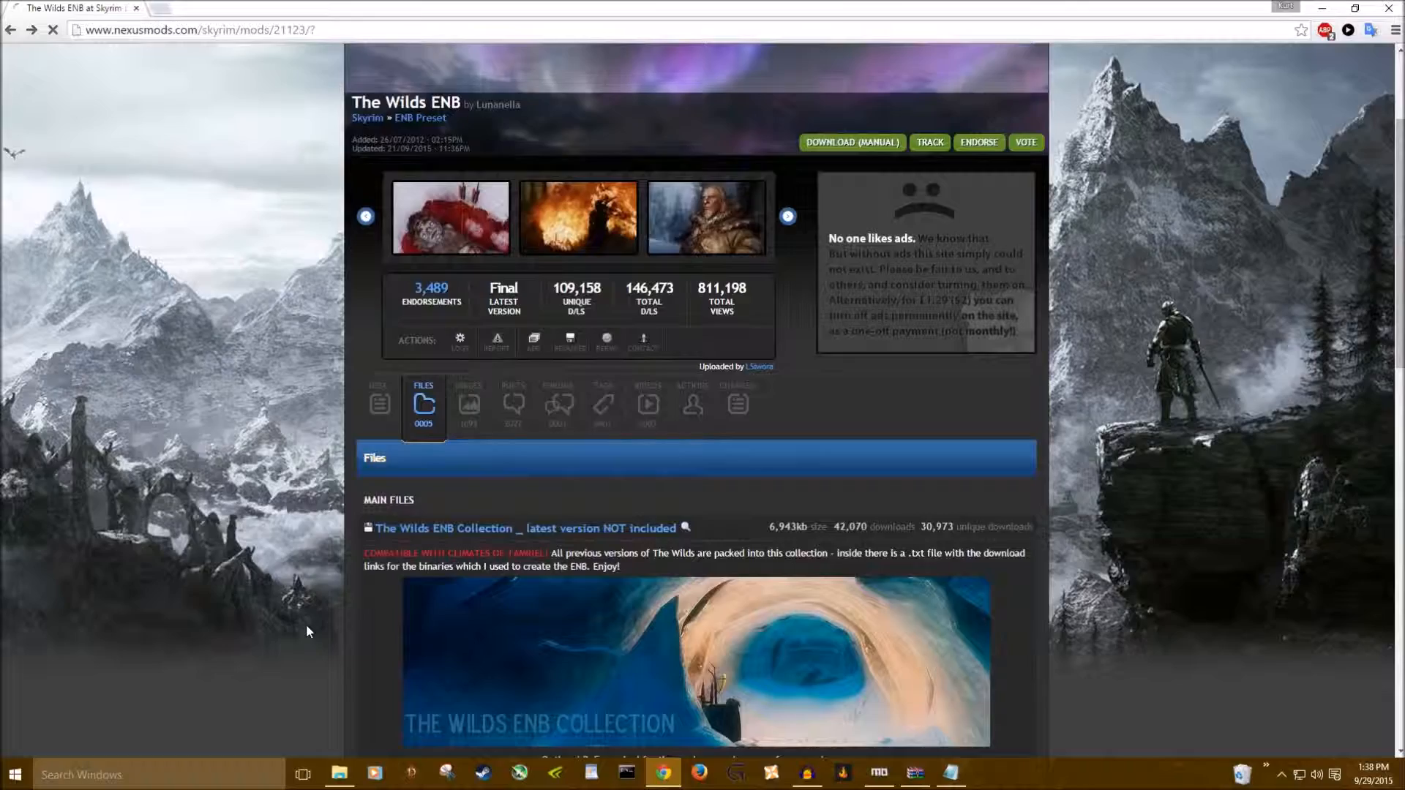
key(alt+Left)
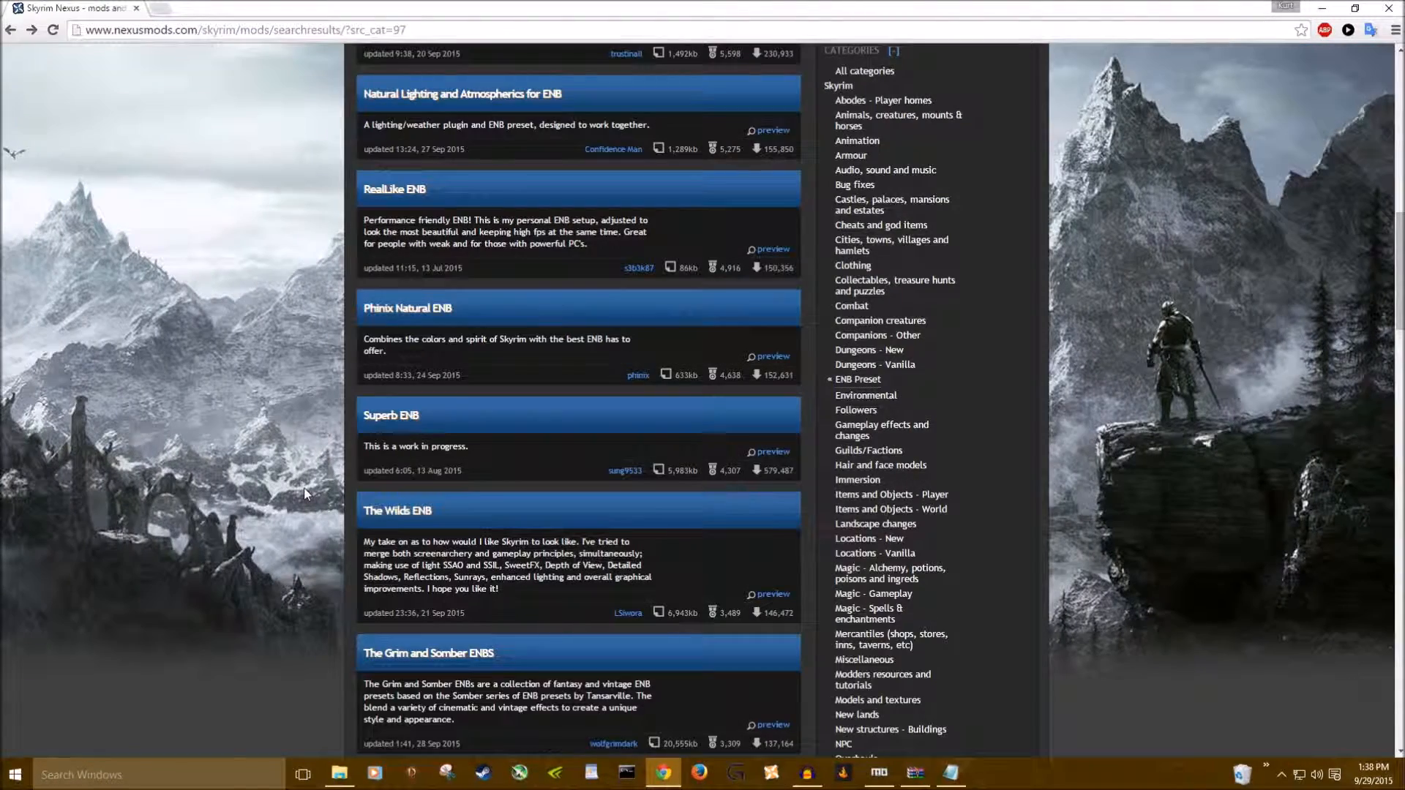
- Open Seasons of Skyrim ENB True HDR from the listing and highlight ENB Series v0.262 in its description
scroll(304, 489, up, 8)
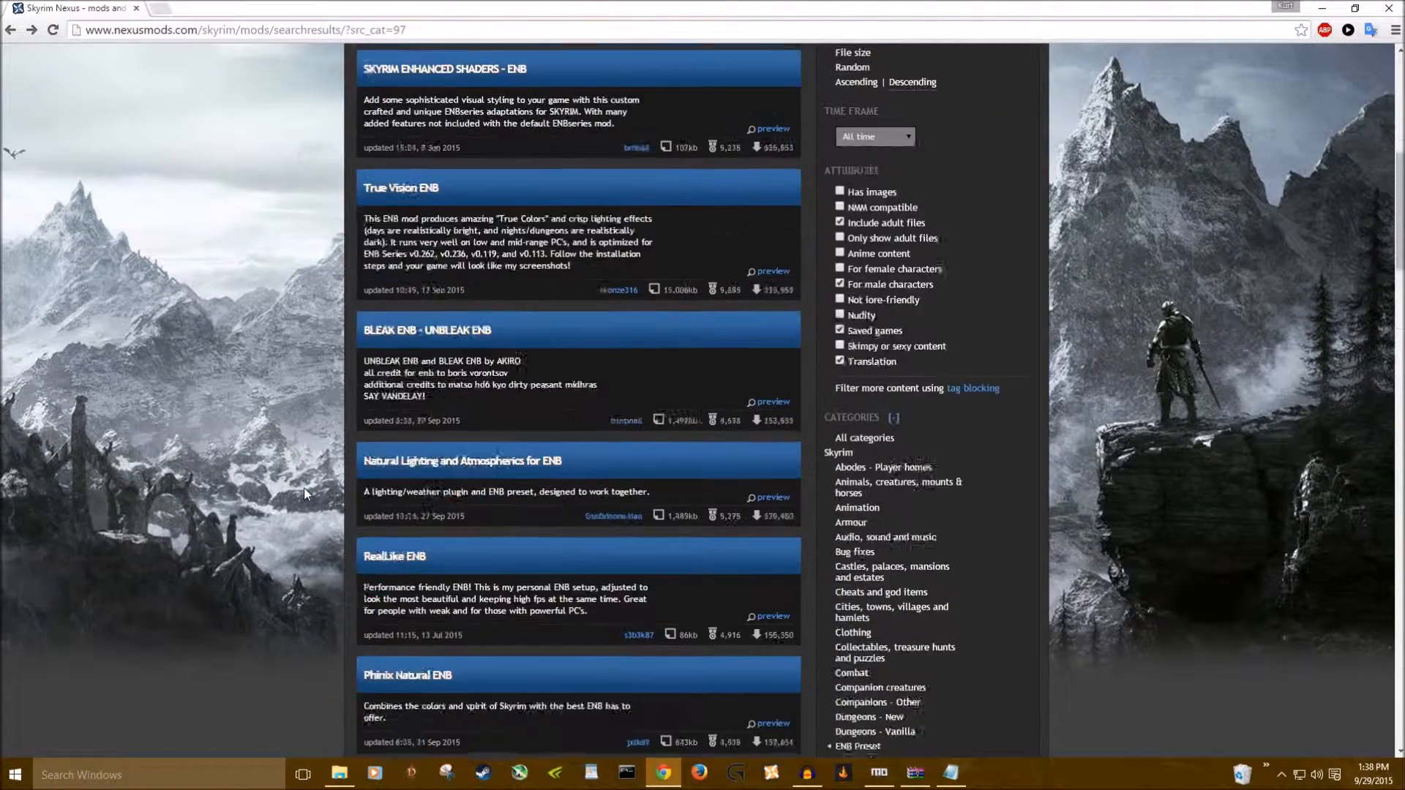
scroll(396, 304, up, 2)
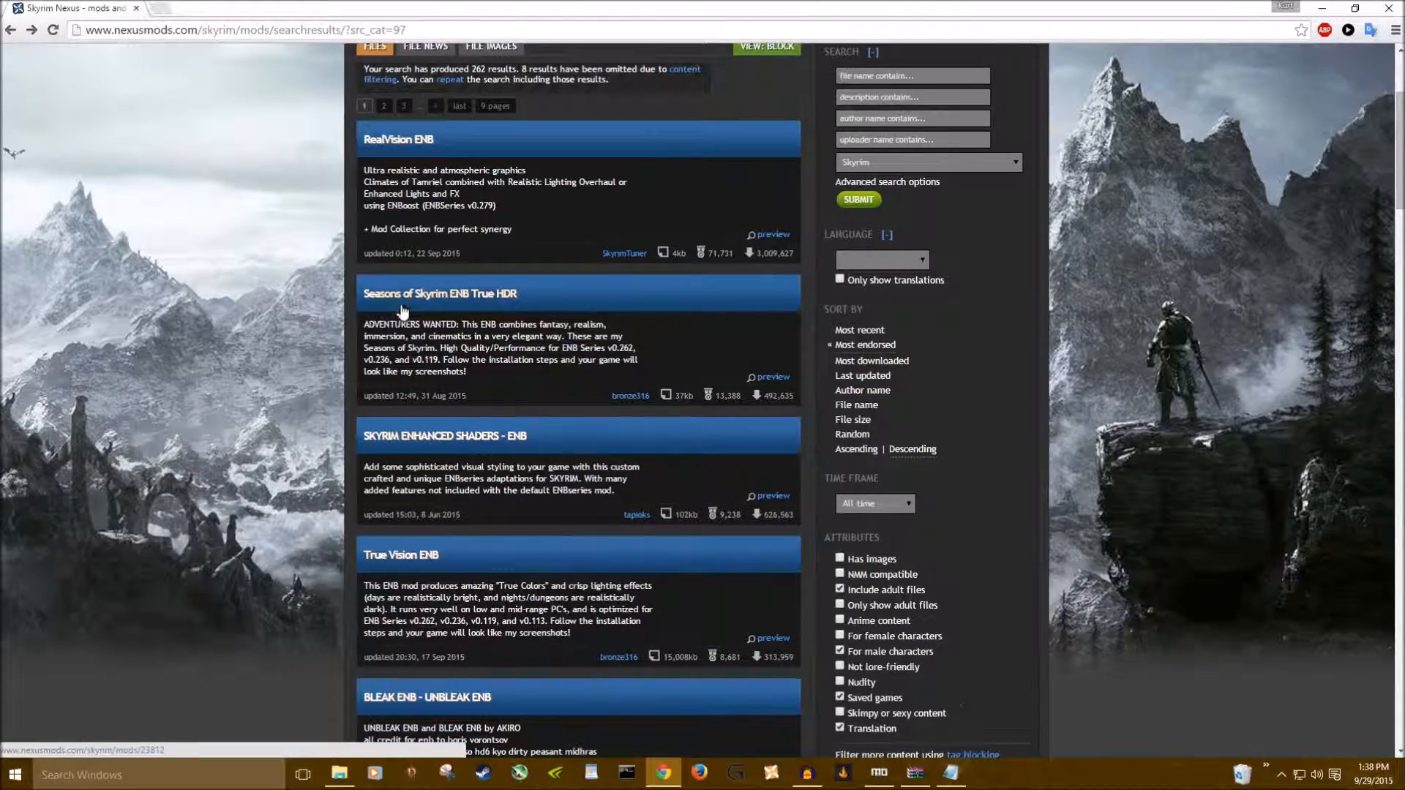
click(399, 296)
scroll(359, 452, down, 4)
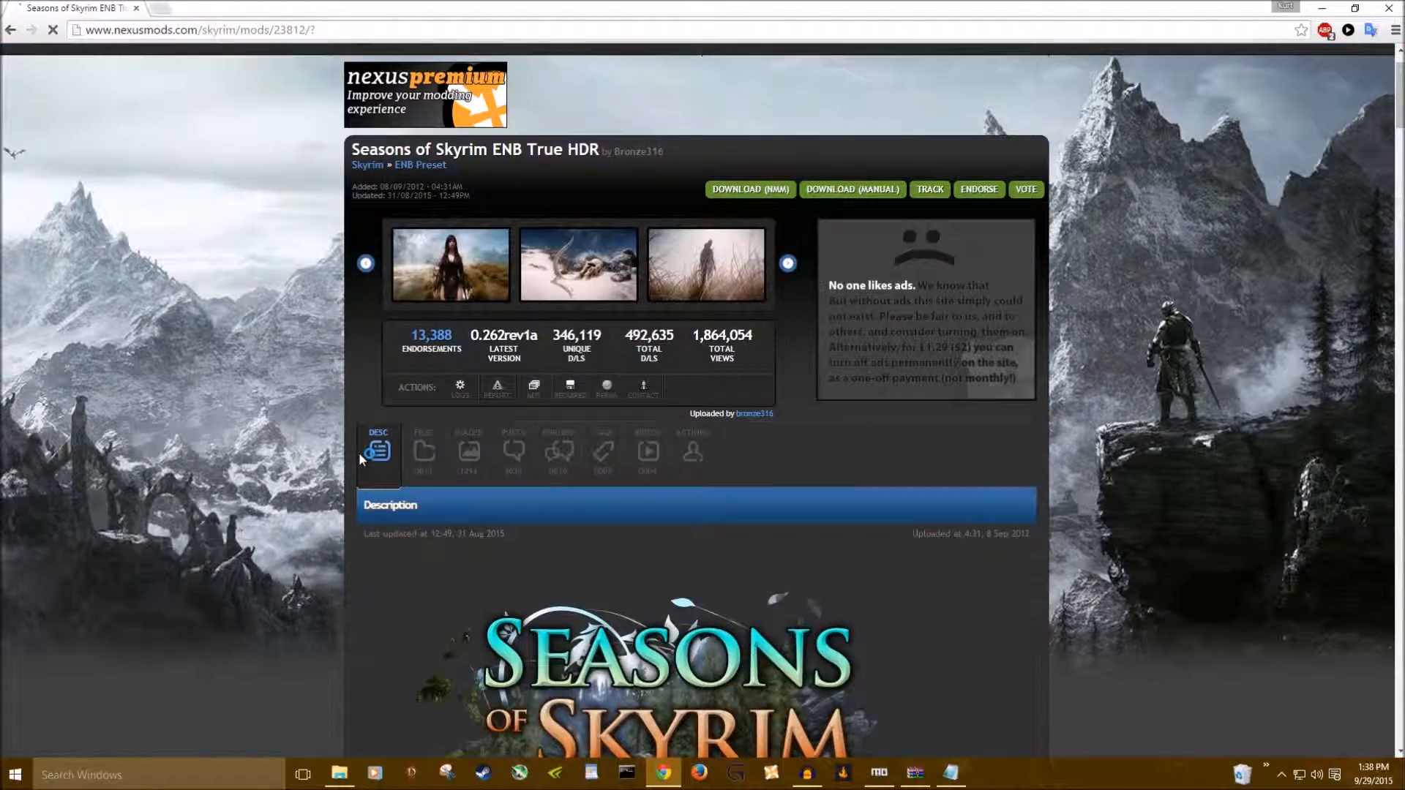
scroll(355, 439, down, 6)
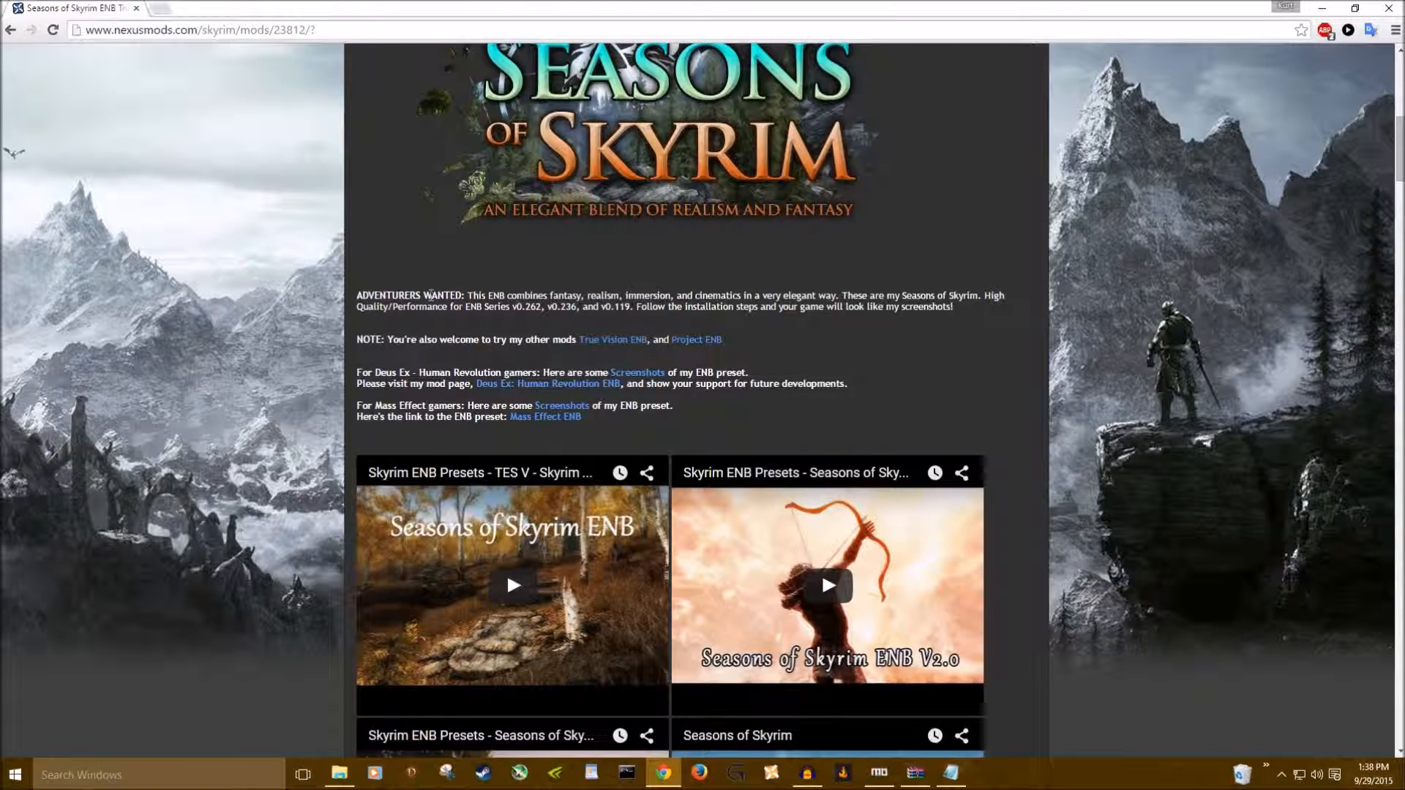
drag(511, 308, 548, 308)
scroll(533, 348, up, 5)
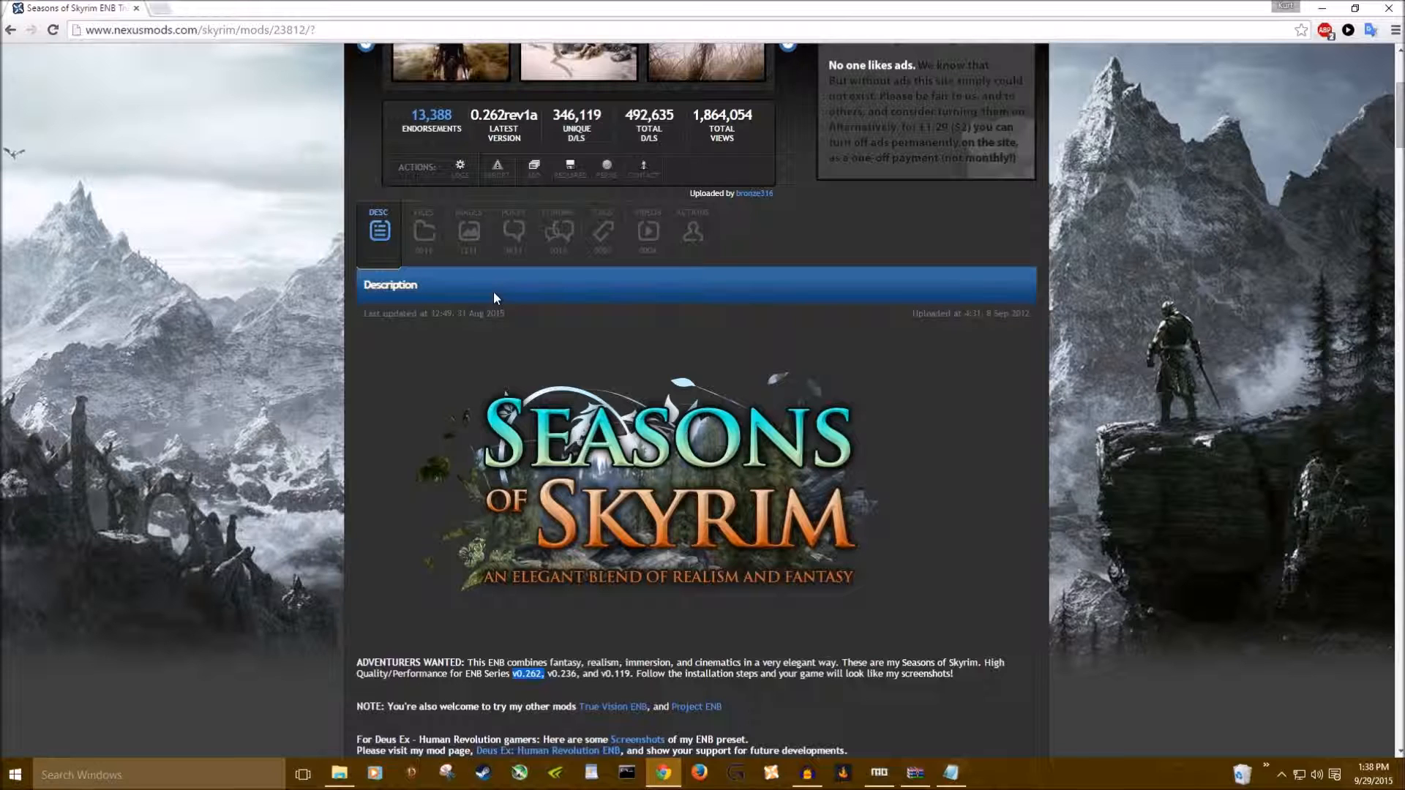
- Check the images and file list of Seasons of Skyrim ENB True HDR, and close the browser
click(469, 231)
scroll(638, 505, down, 2)
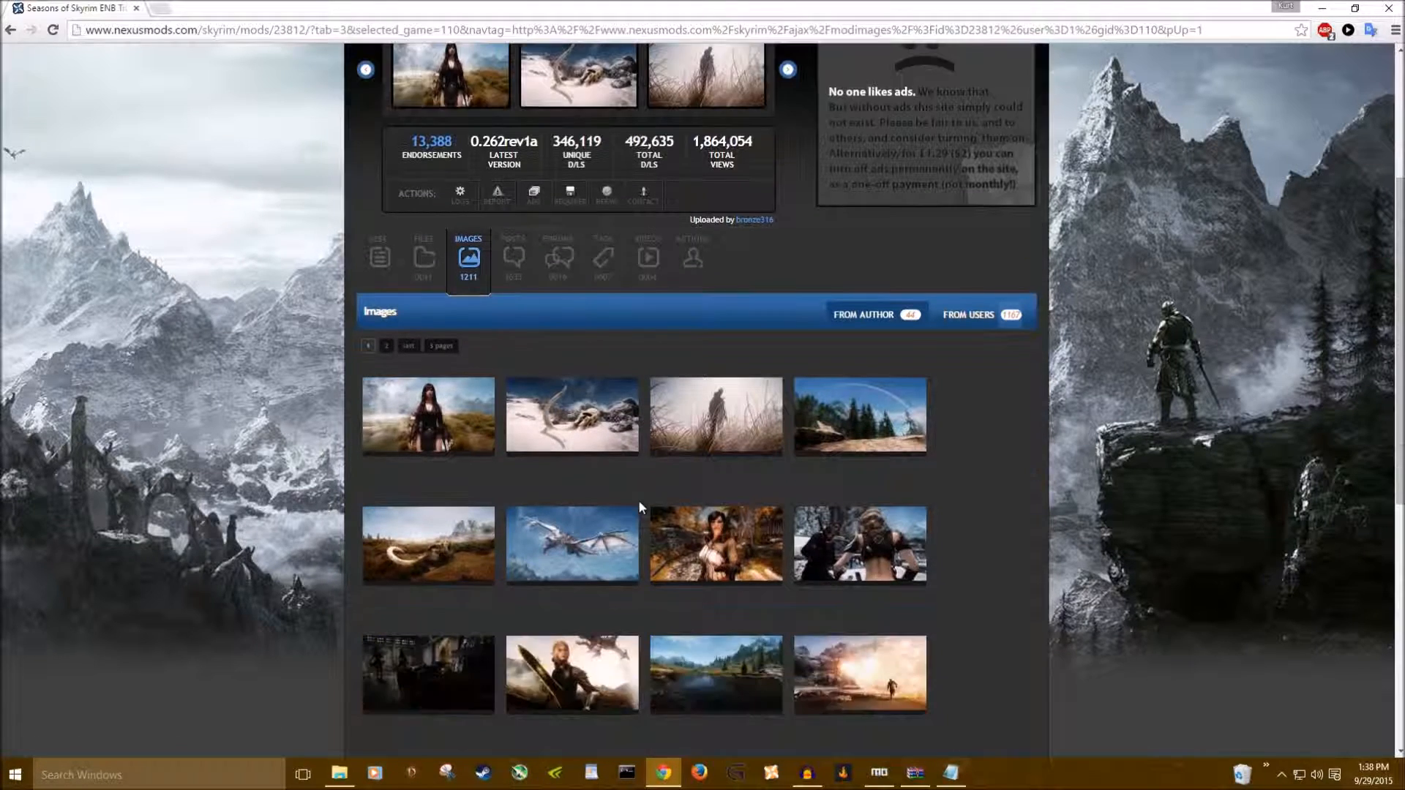
click(424, 258)
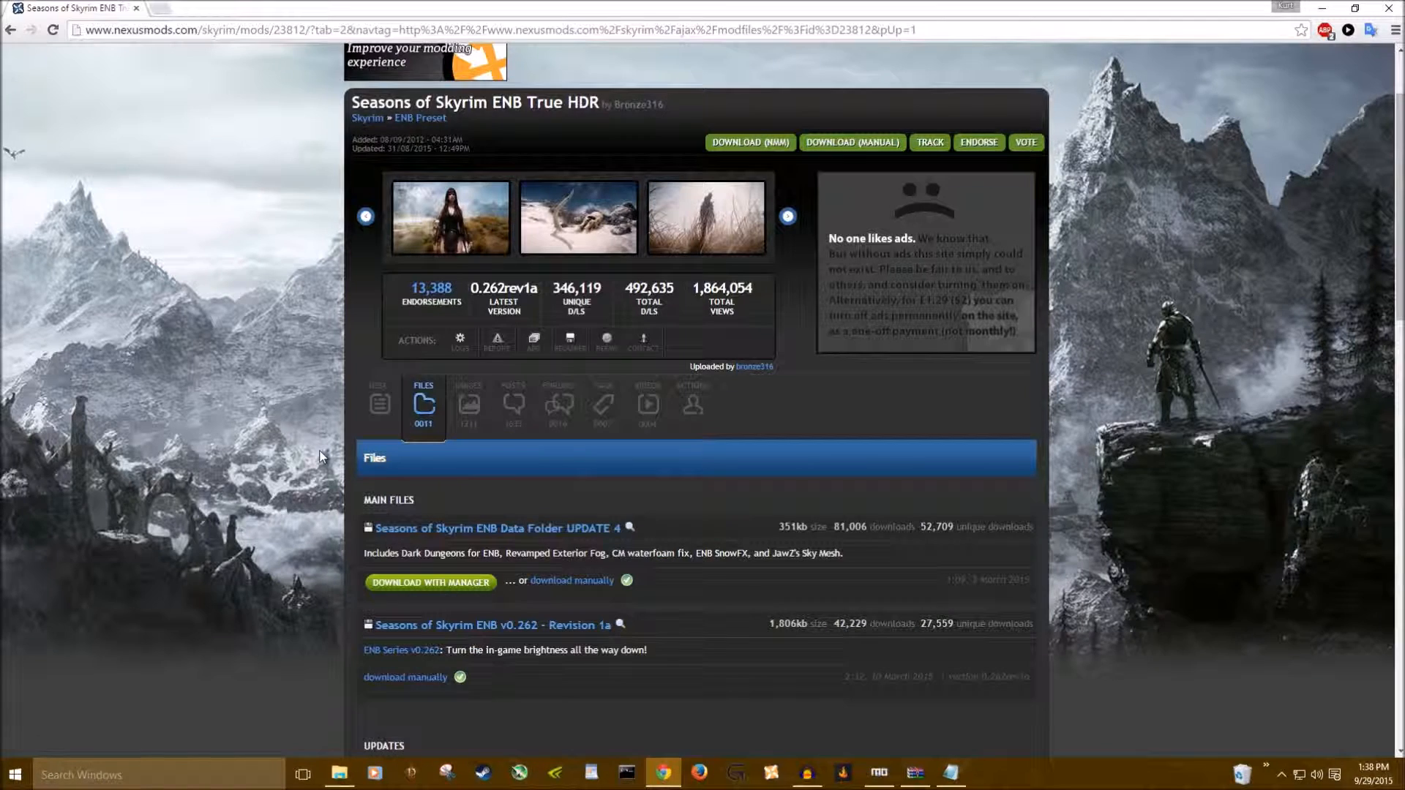
scroll(320, 456, down, 1)
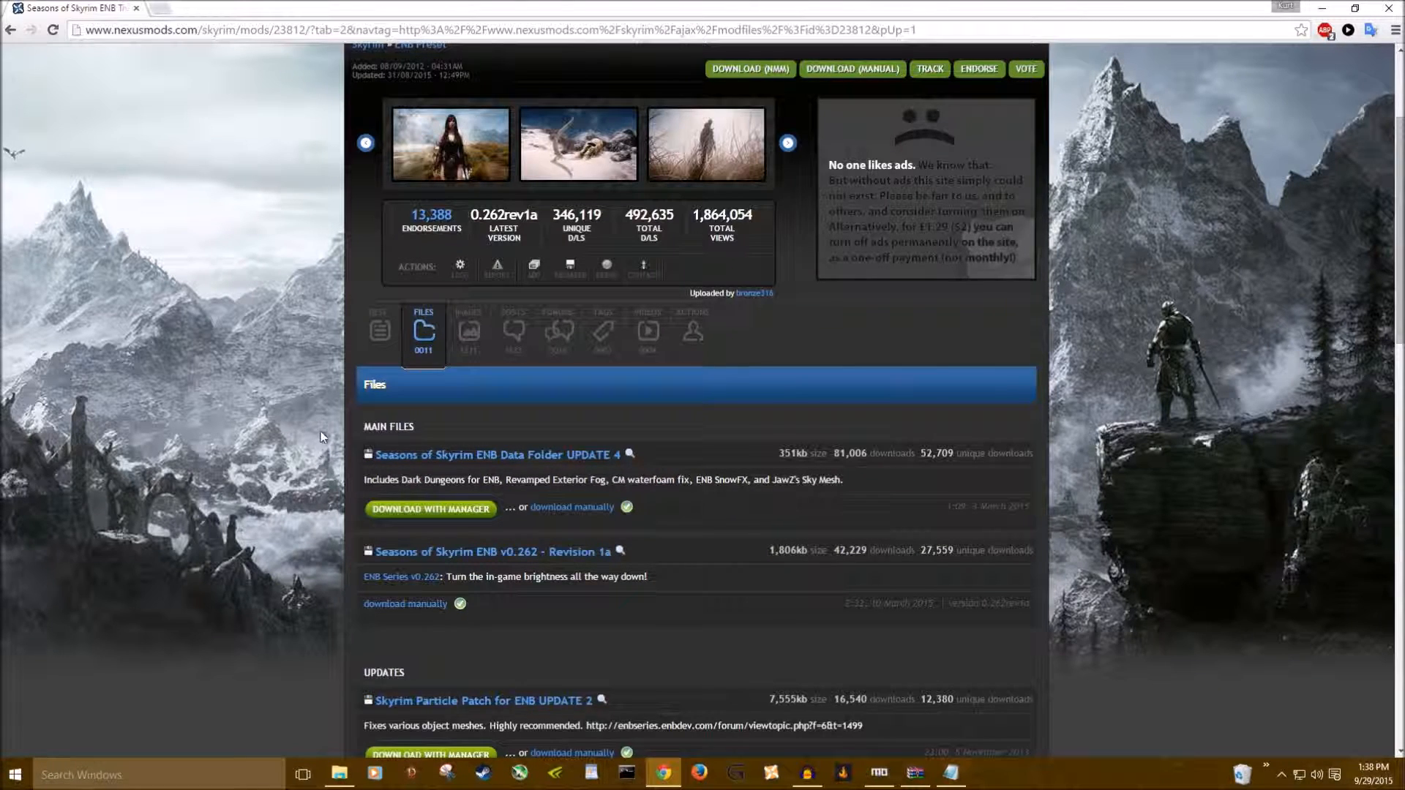
scroll(333, 412, up, 3)
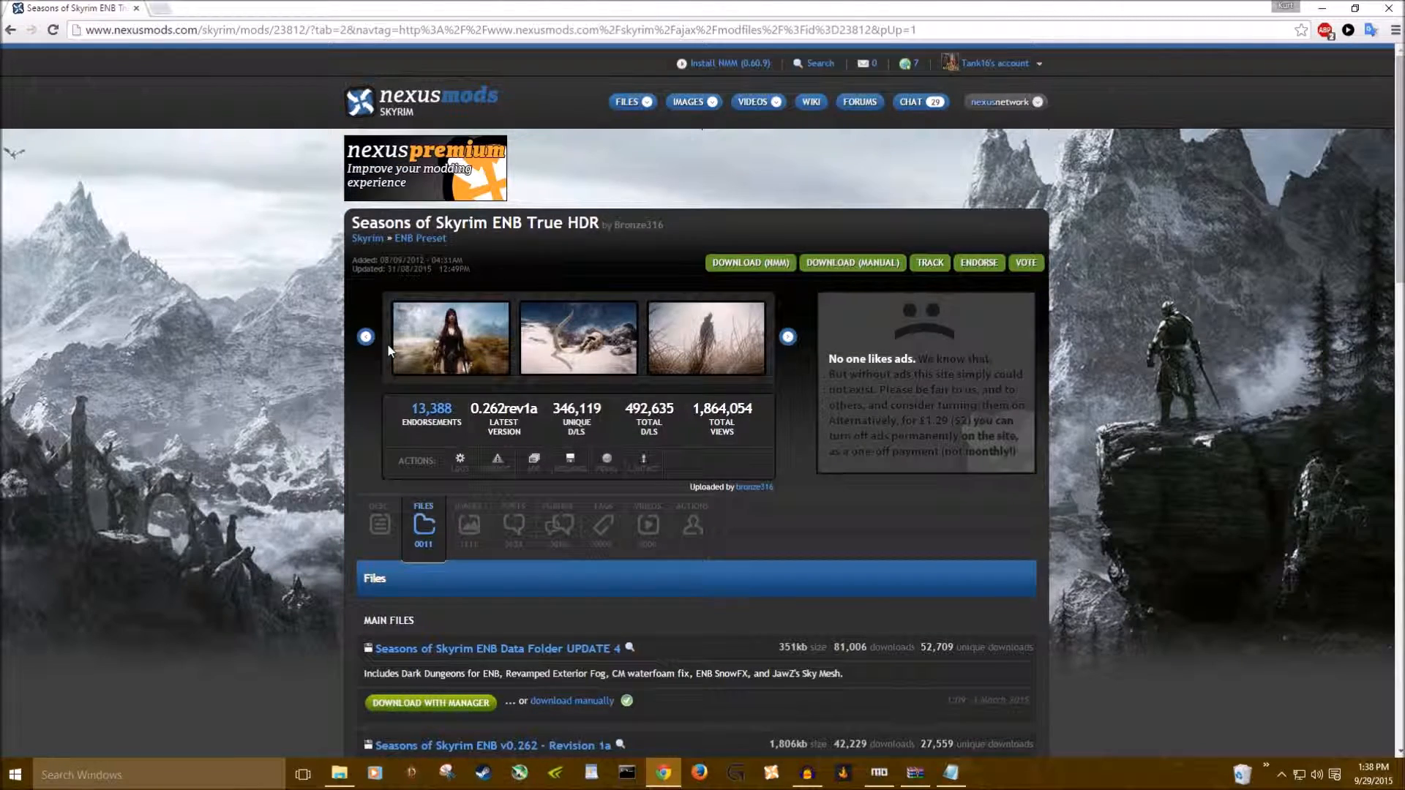
click(1388, 8)
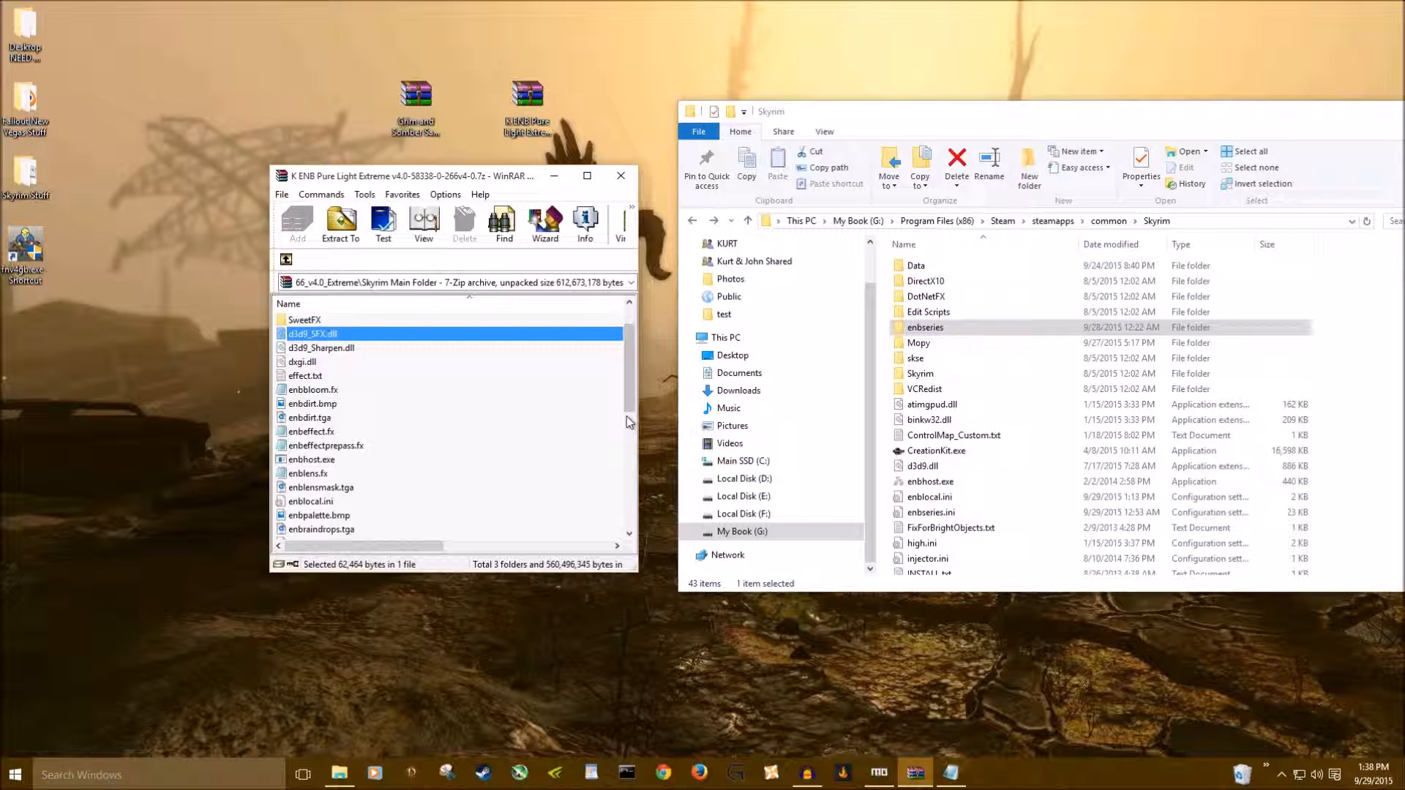
- Bring up the K ENB Pure Light README, review its installation notes back to the beginning, and close it
click(950, 772)
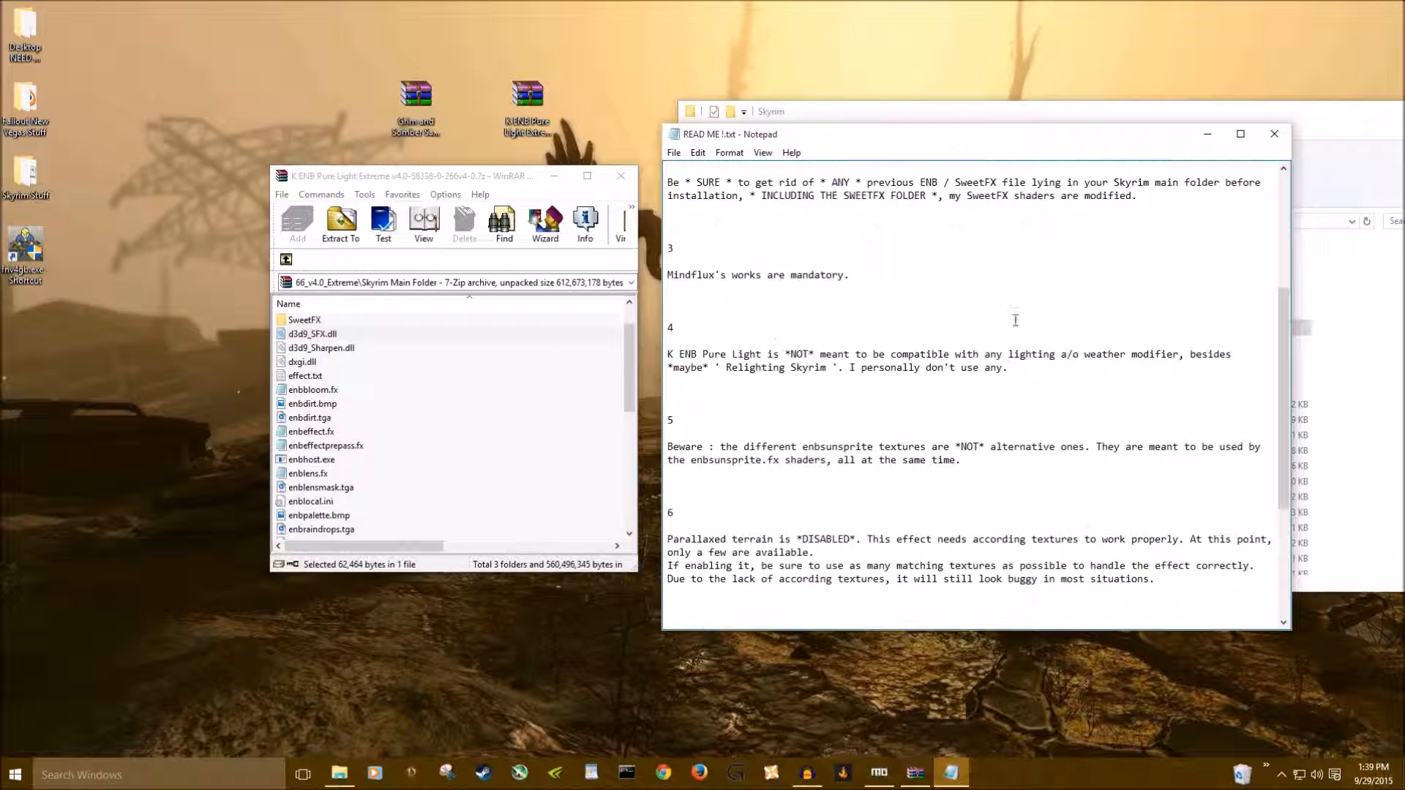
scroll(1013, 347, up, 1)
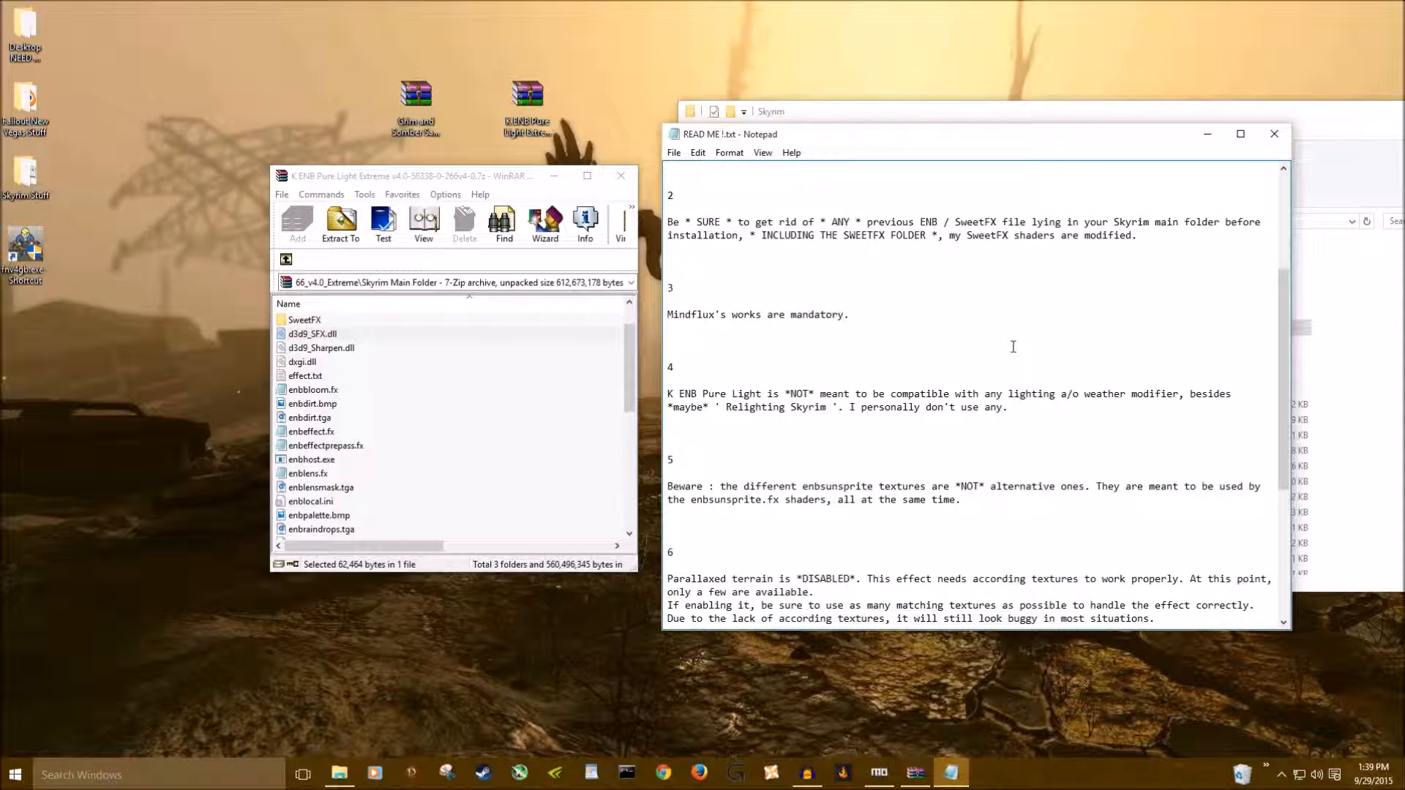
scroll(1012, 347, up, 5)
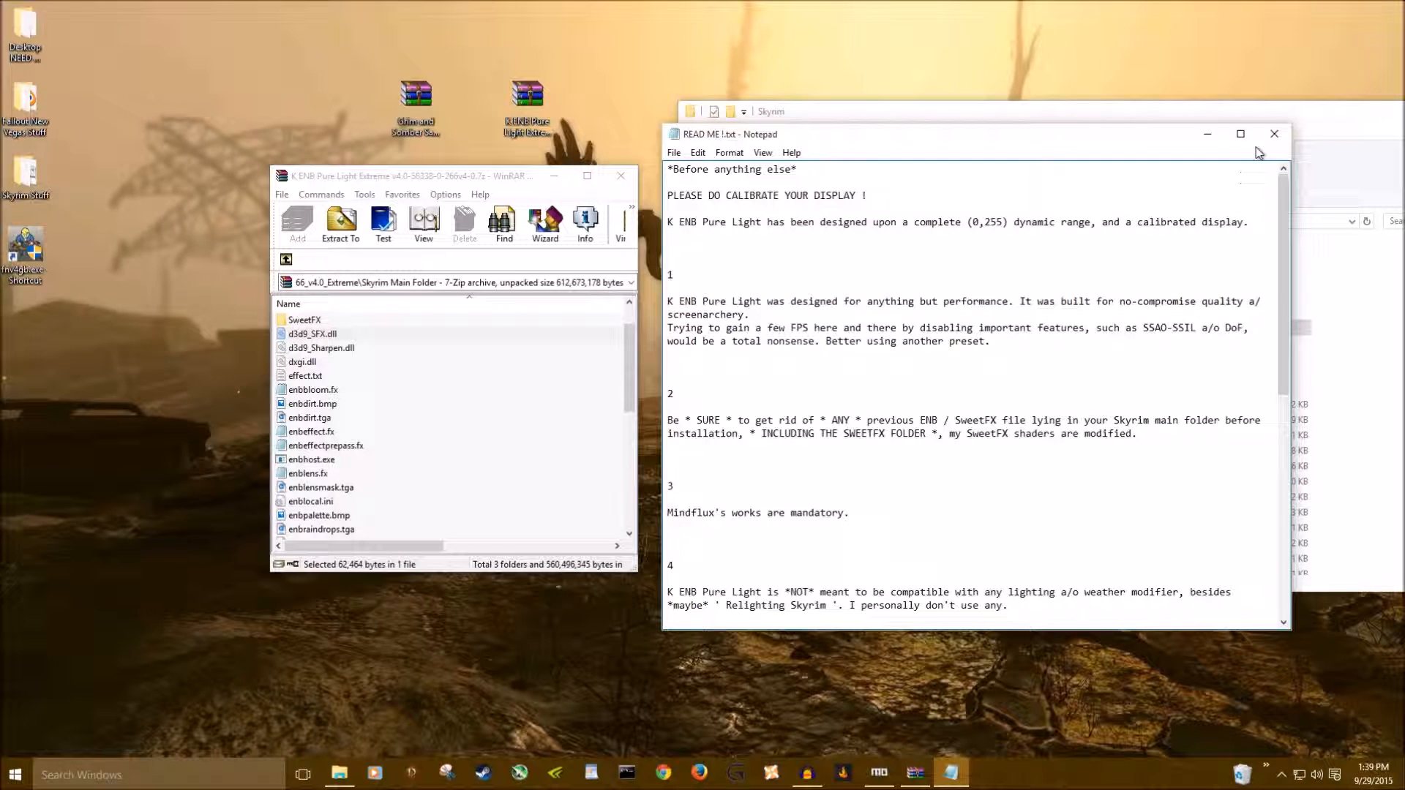
click(1274, 134)
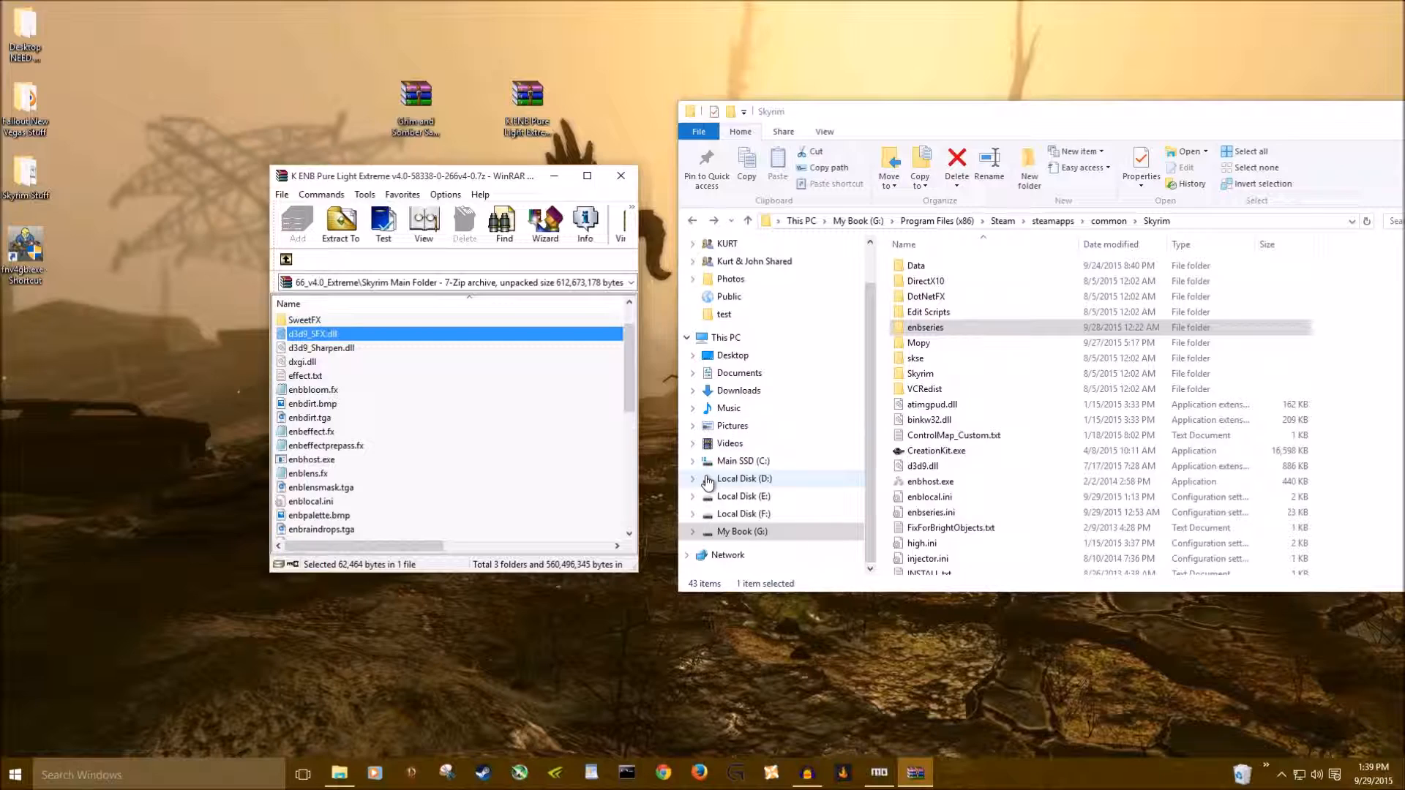
- Close the K ENB Pure Light Extreme archive and the Skyrim folder window
click(620, 176)
drag(1255, 106, 834, 112)
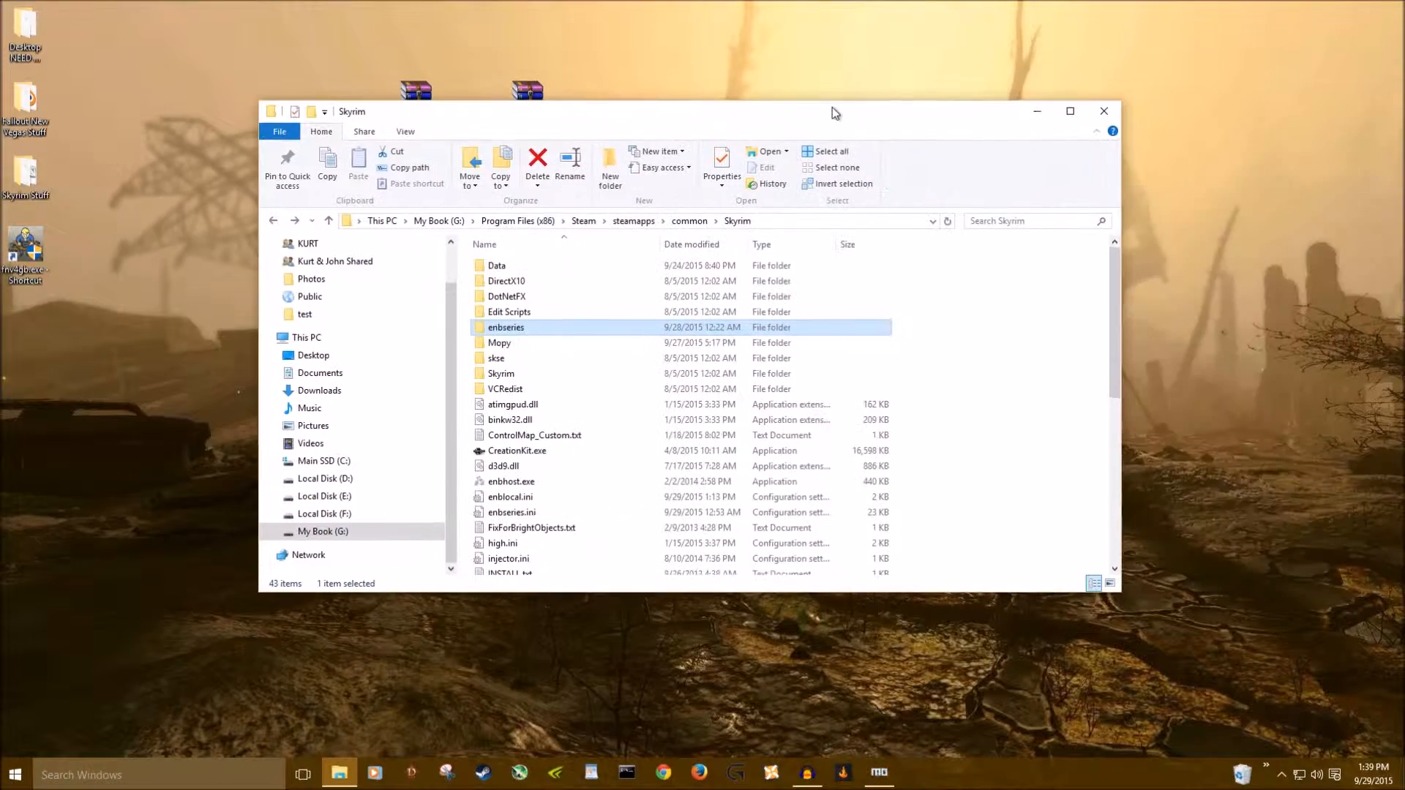
click(1103, 110)
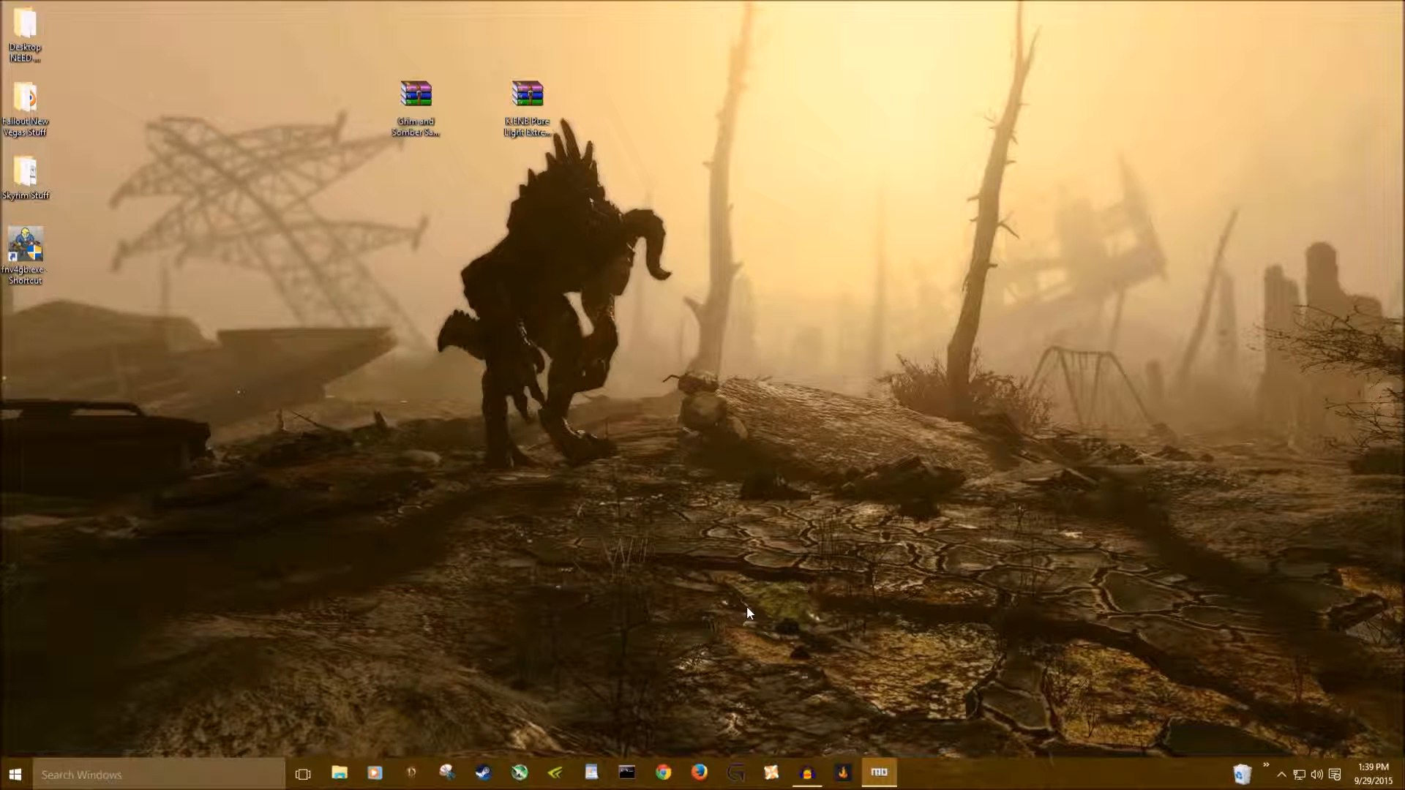
- Switch to Mod Organizer and launch Skyrim through SKSE, checking the system speaker volume while the game loads
click(875, 777)
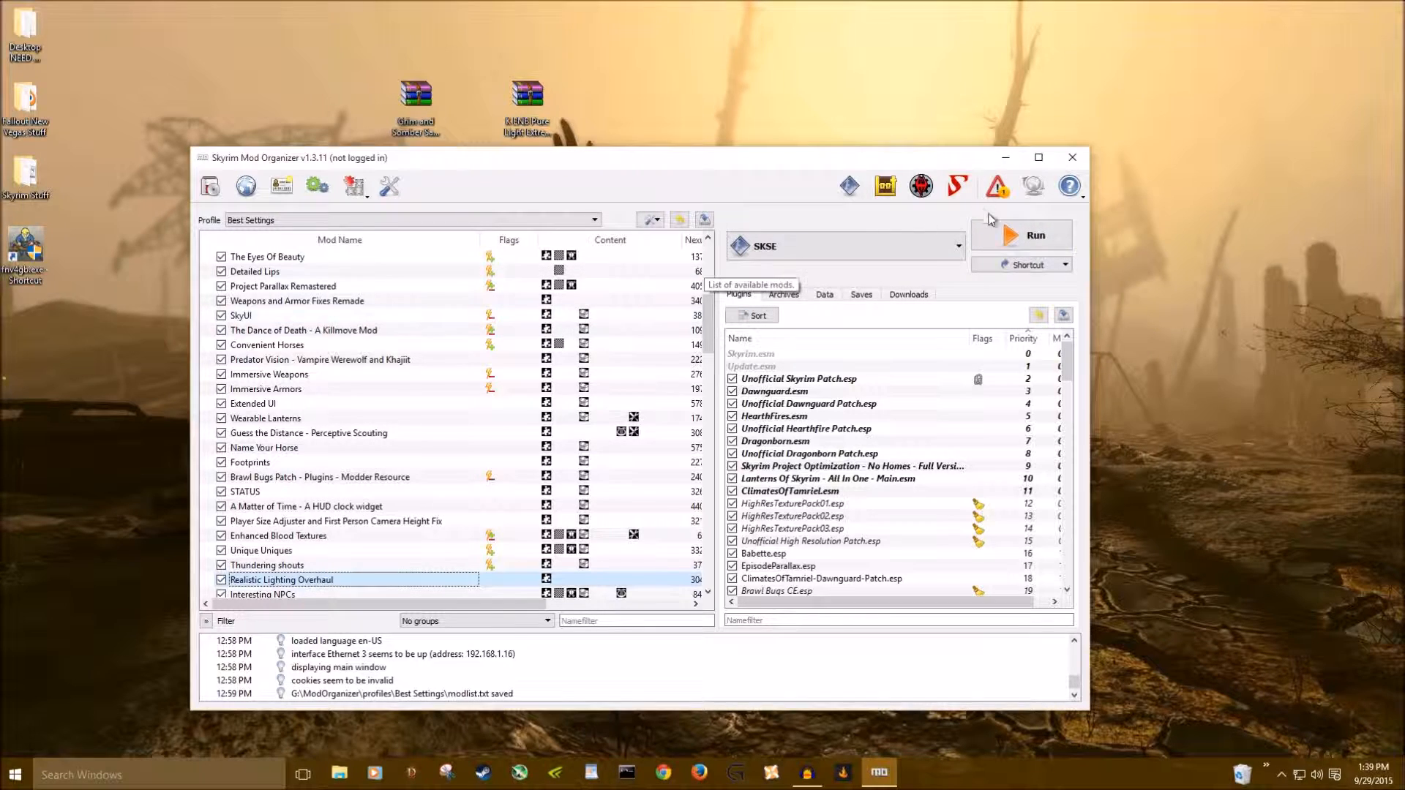
click(1028, 236)
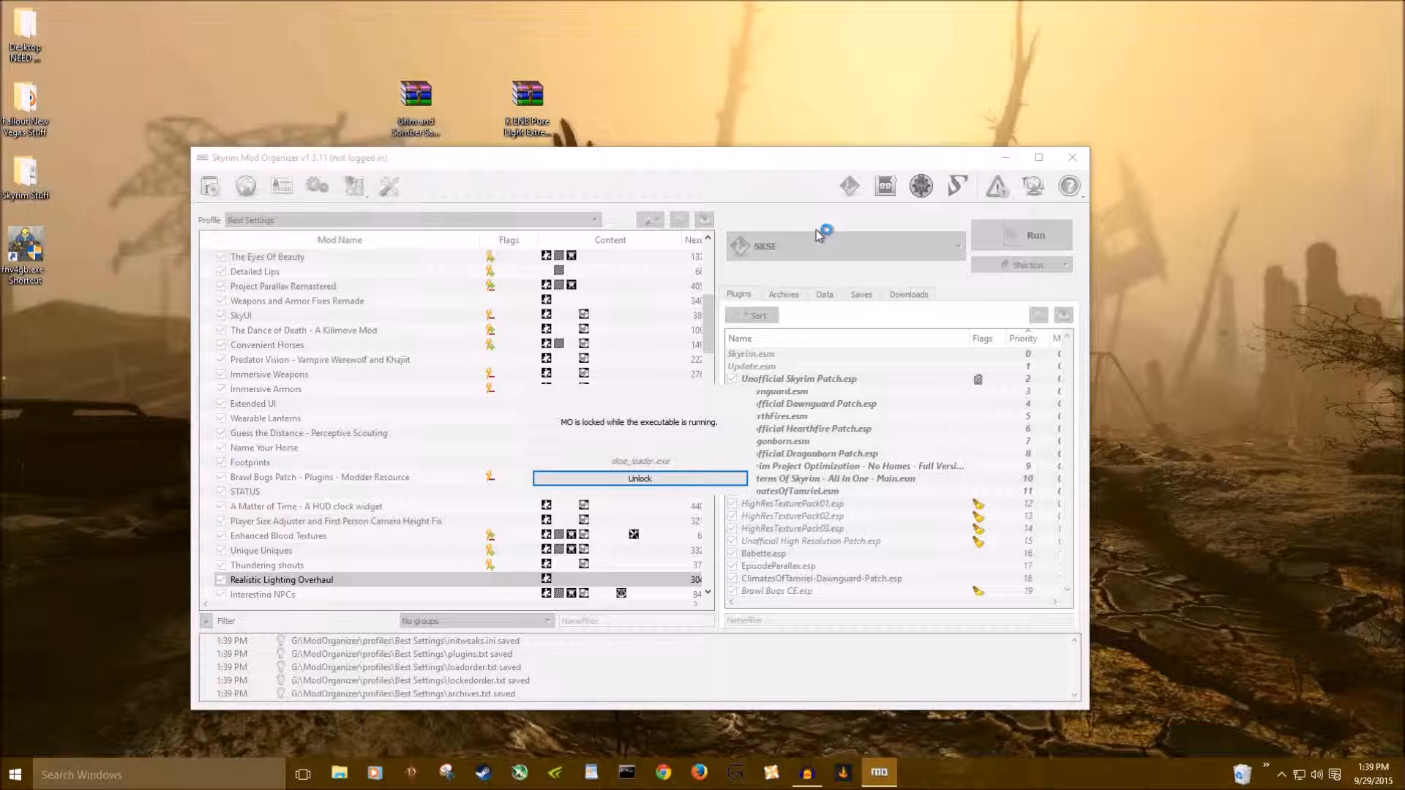
click(1317, 774)
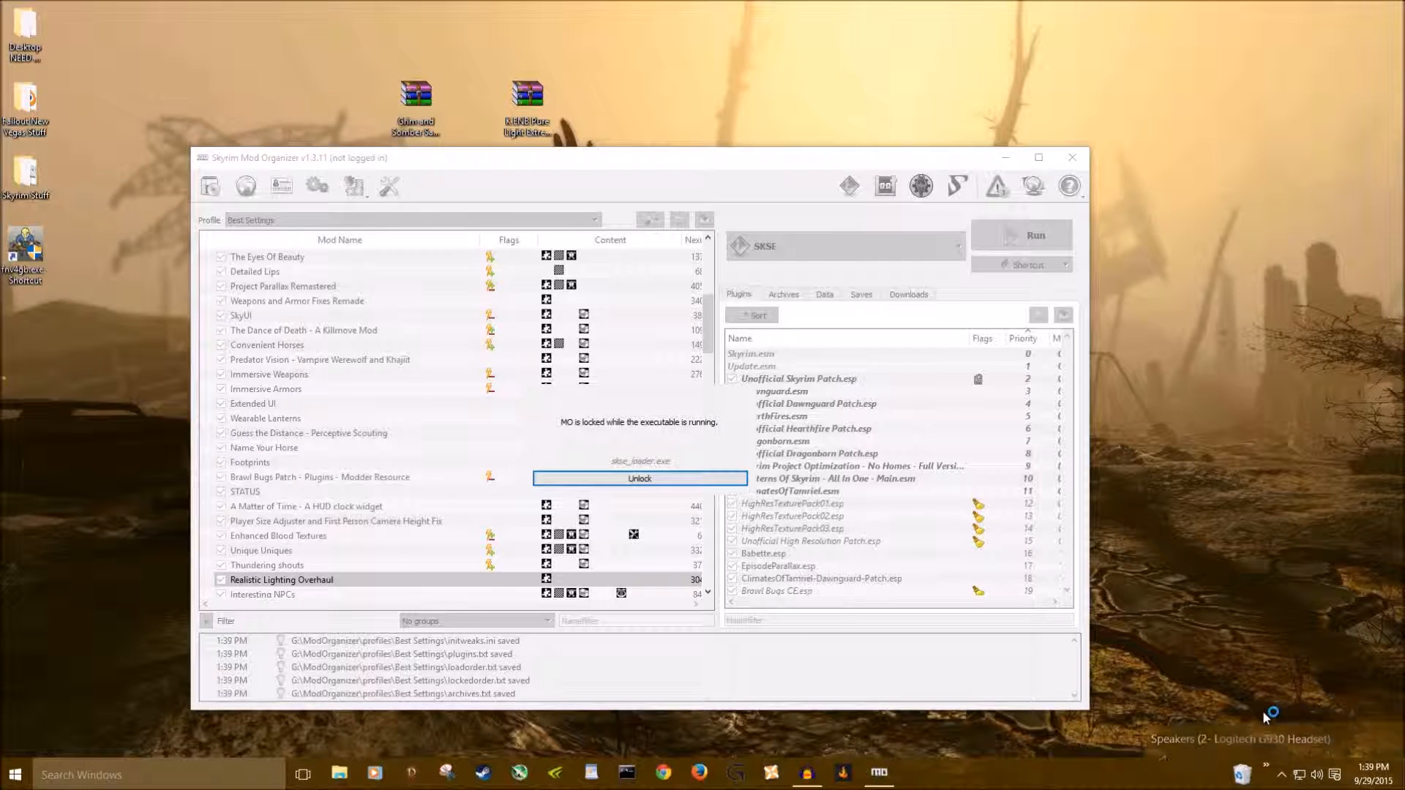
click(1168, 735)
click(1217, 495)
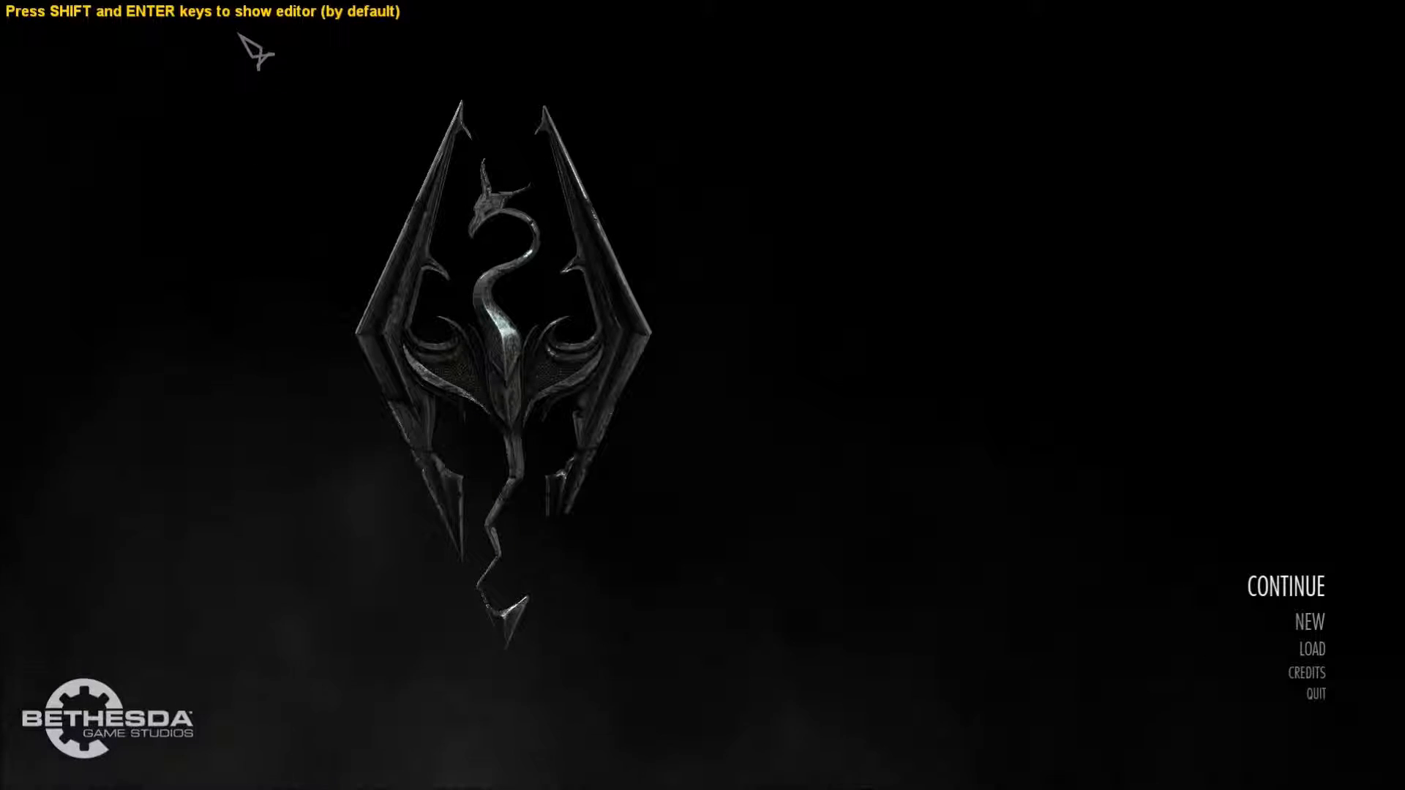
- Open the ENB editor together with the game console on Skyrim's main menu, declining to continue the last saved game
key(shift+Return)
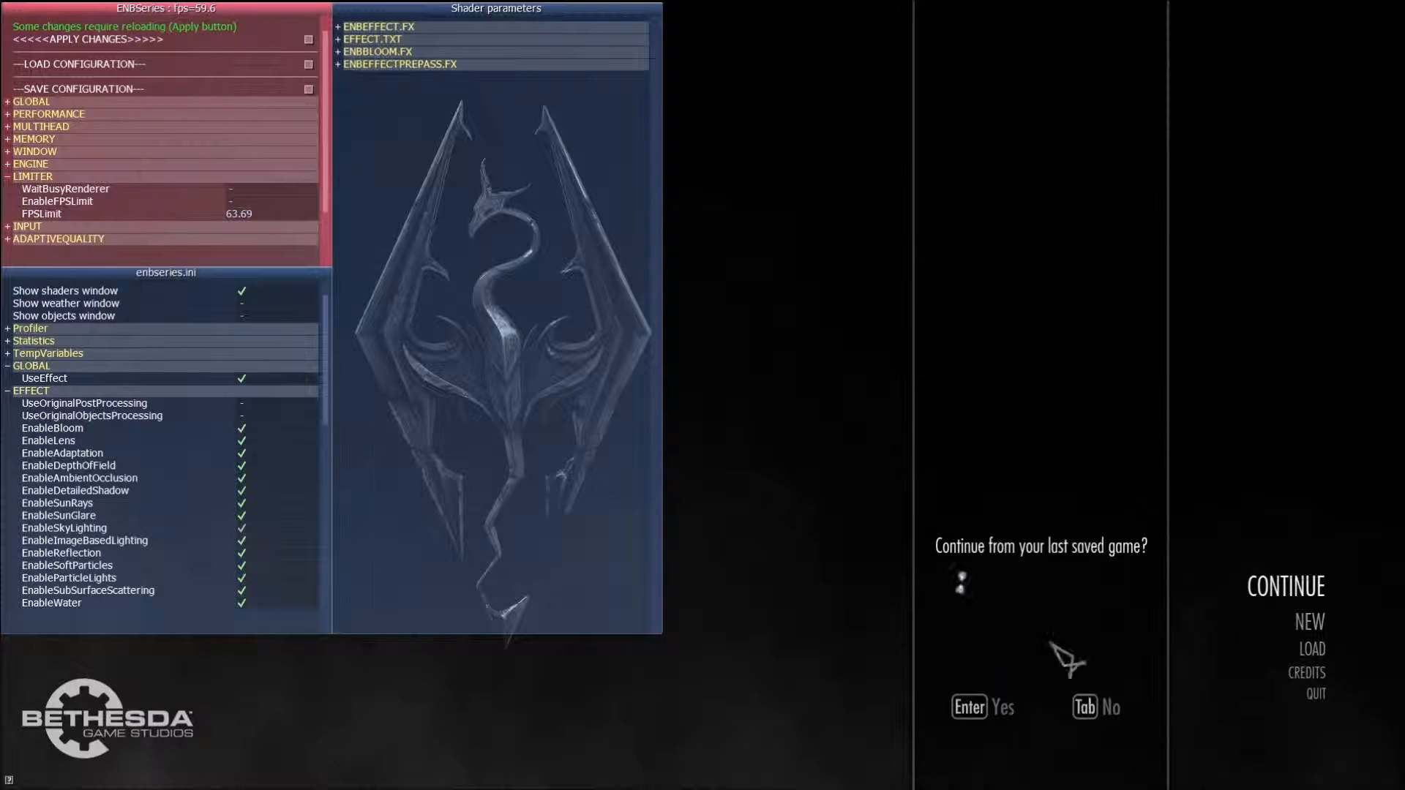
key(Tab)
key(grave)
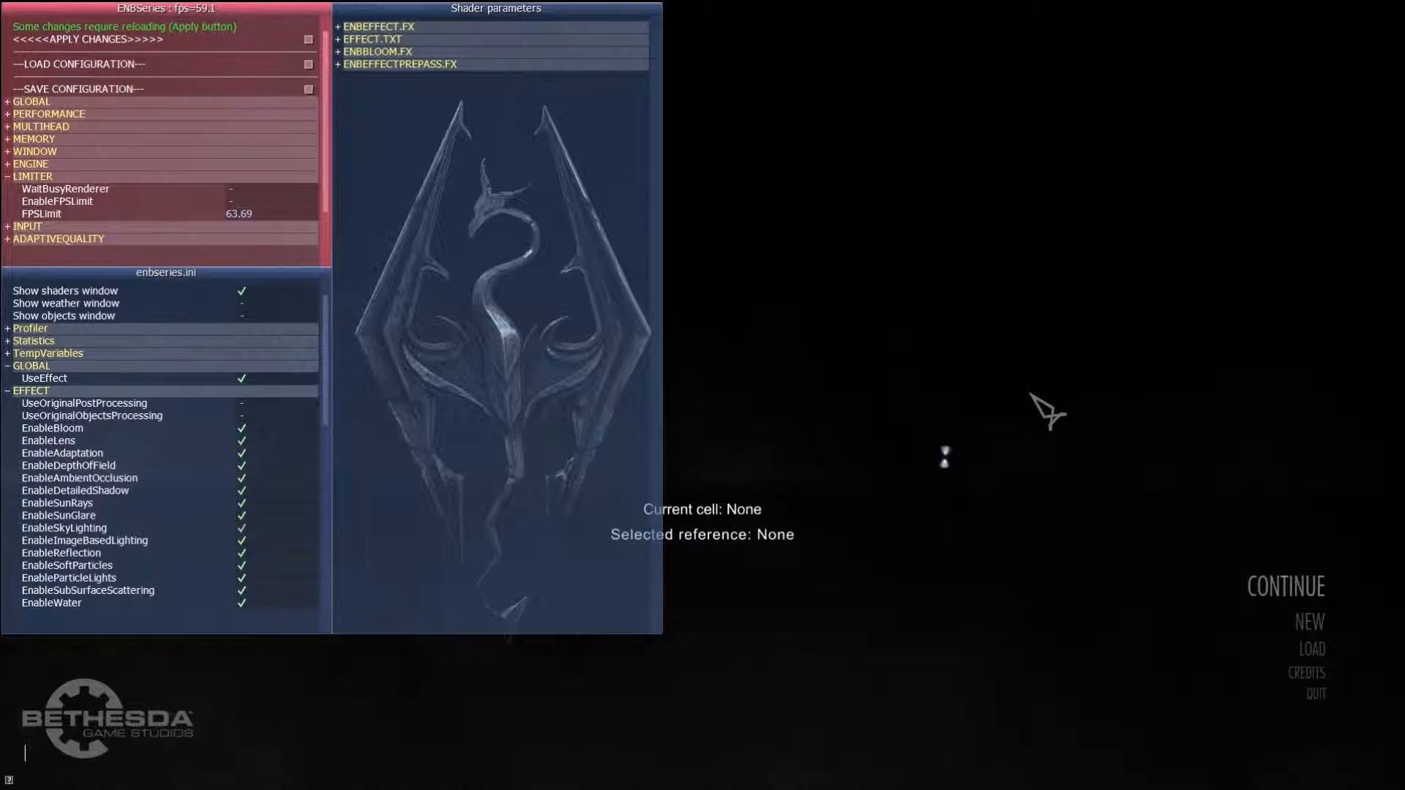
key(grave)
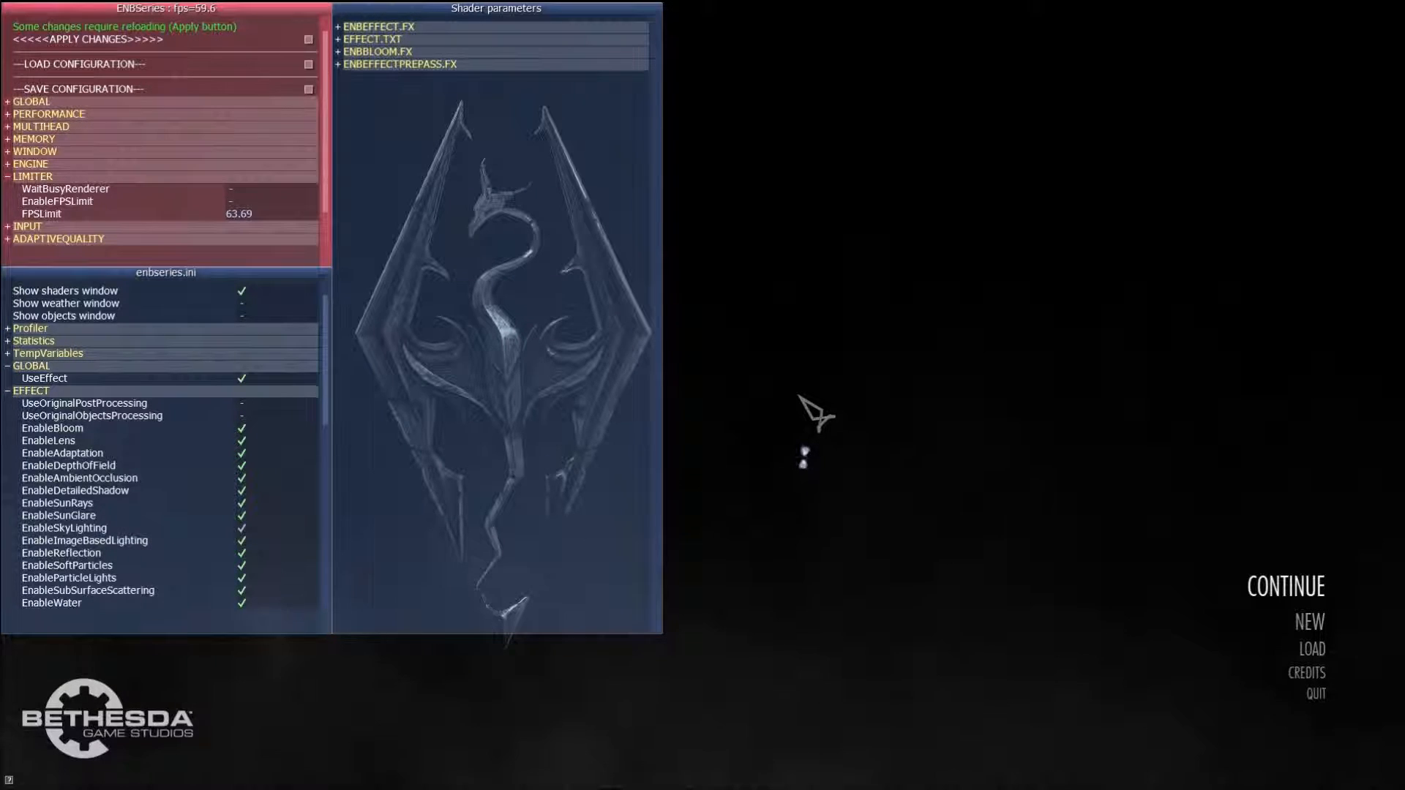
key(grave)
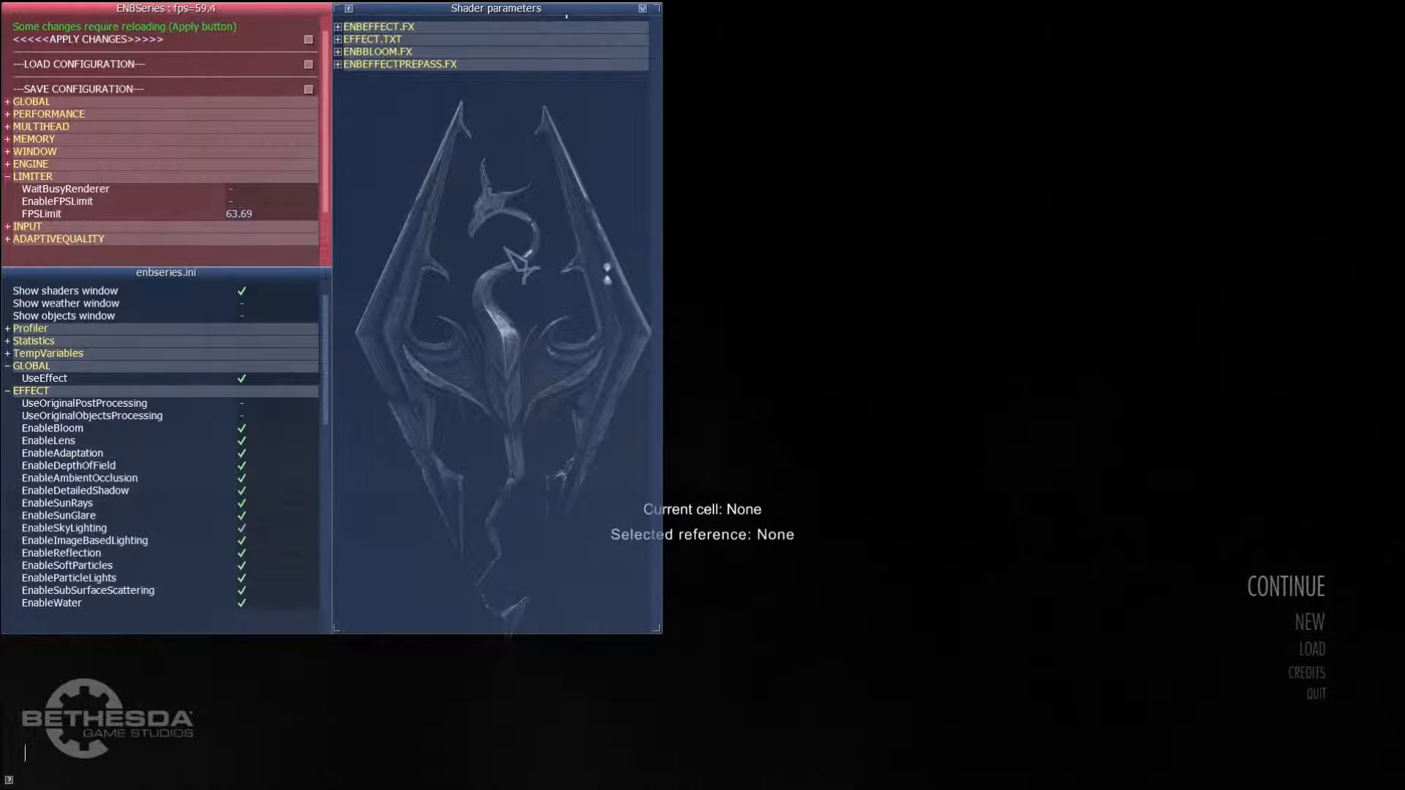
key(shift+Return)
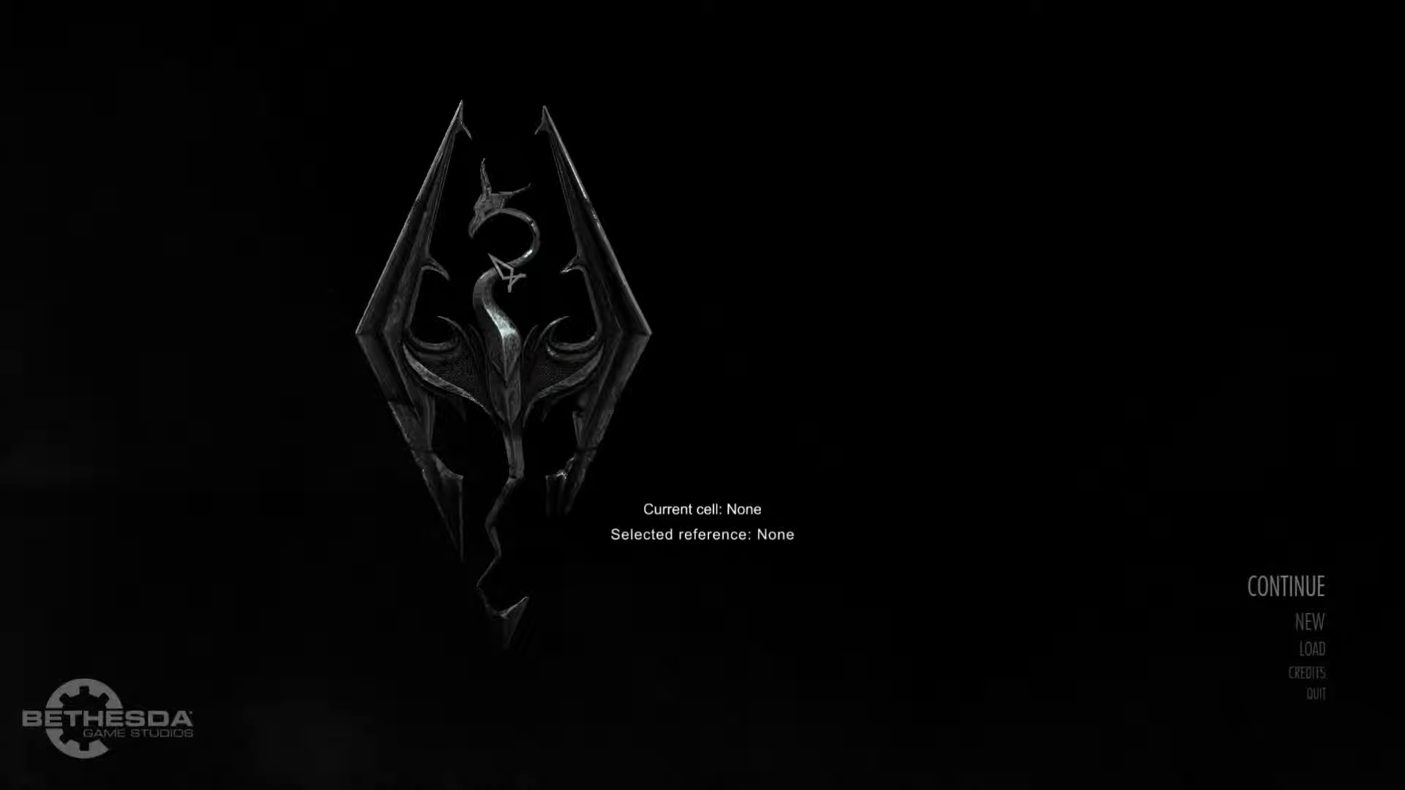
key(shift+Return)
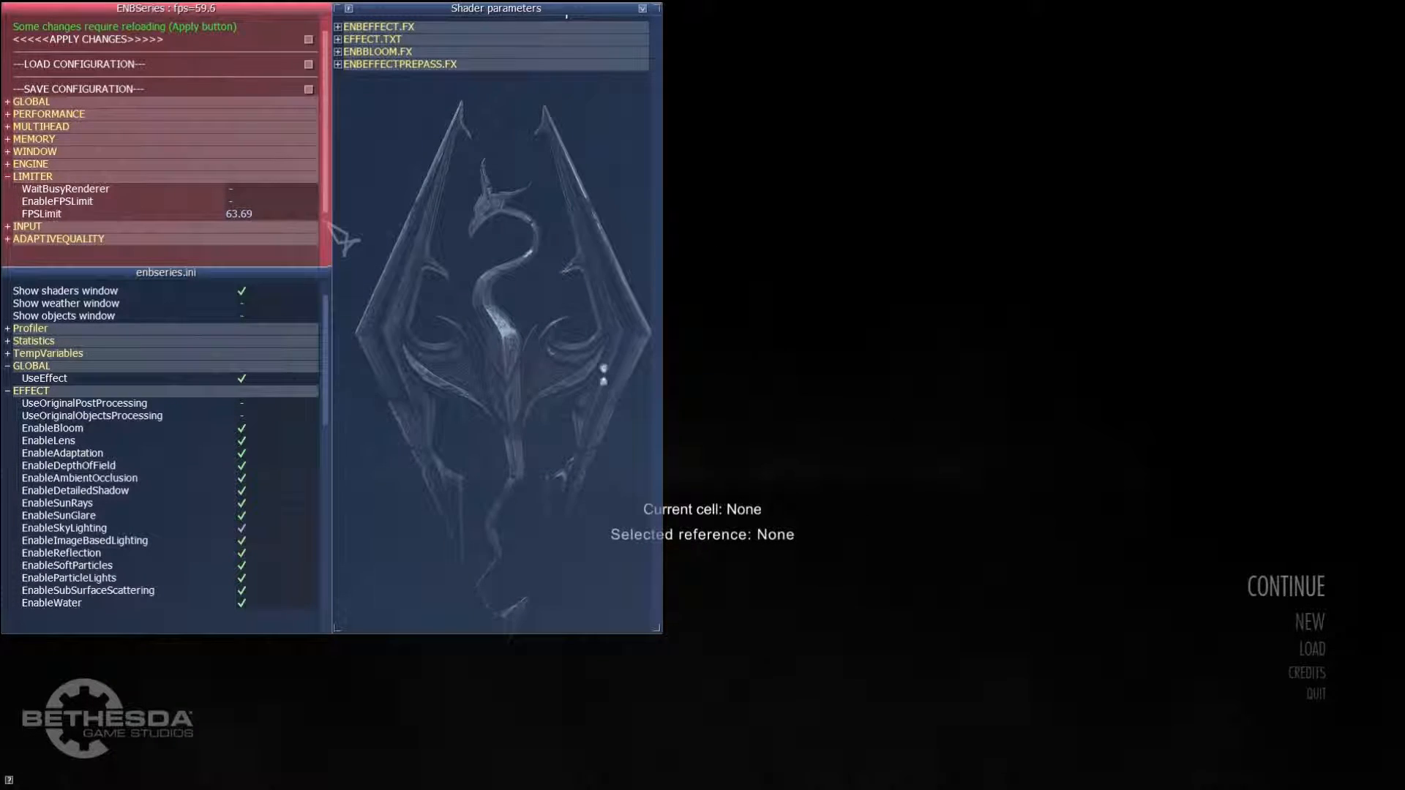
- Expand the ENBEFFECT.FX shader parameters, look over the nighteye, levels and bloom values, and collapse the group
click(418, 26)
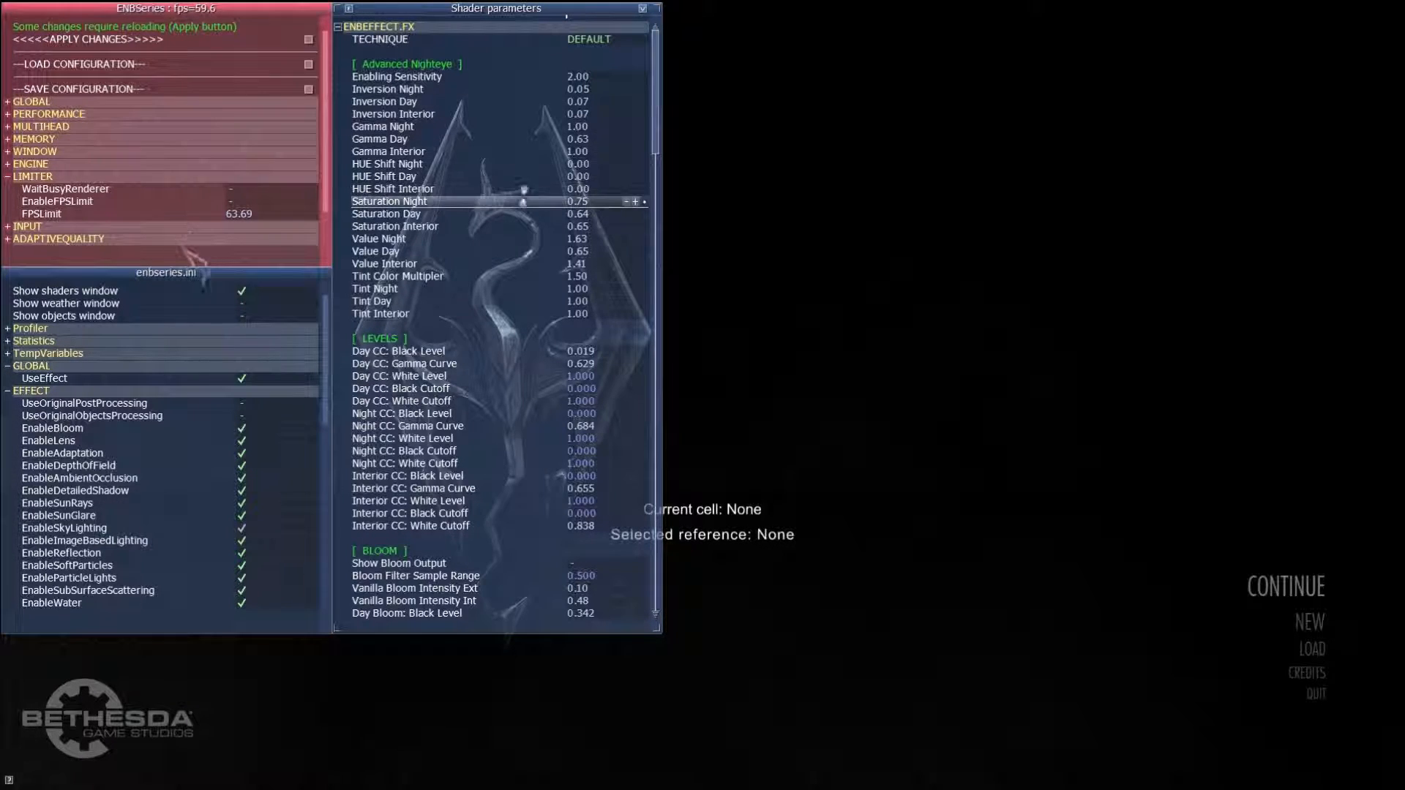
drag(657, 122, 630, 76)
click(514, 28)
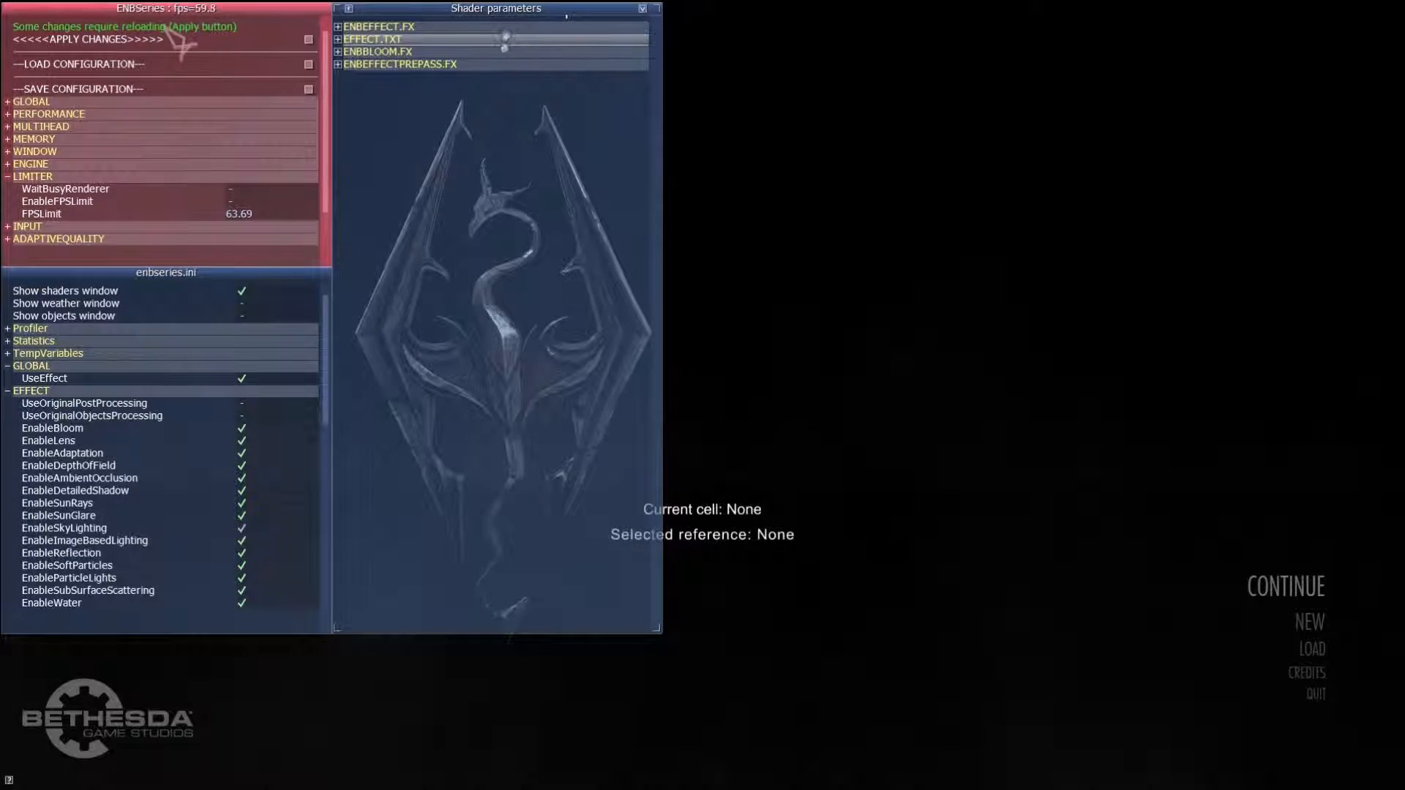
- Review the EFFECT.TXT shader parameters from Kinematic Blackness down to the Letterbox settings, and collapse the group
click(512, 39)
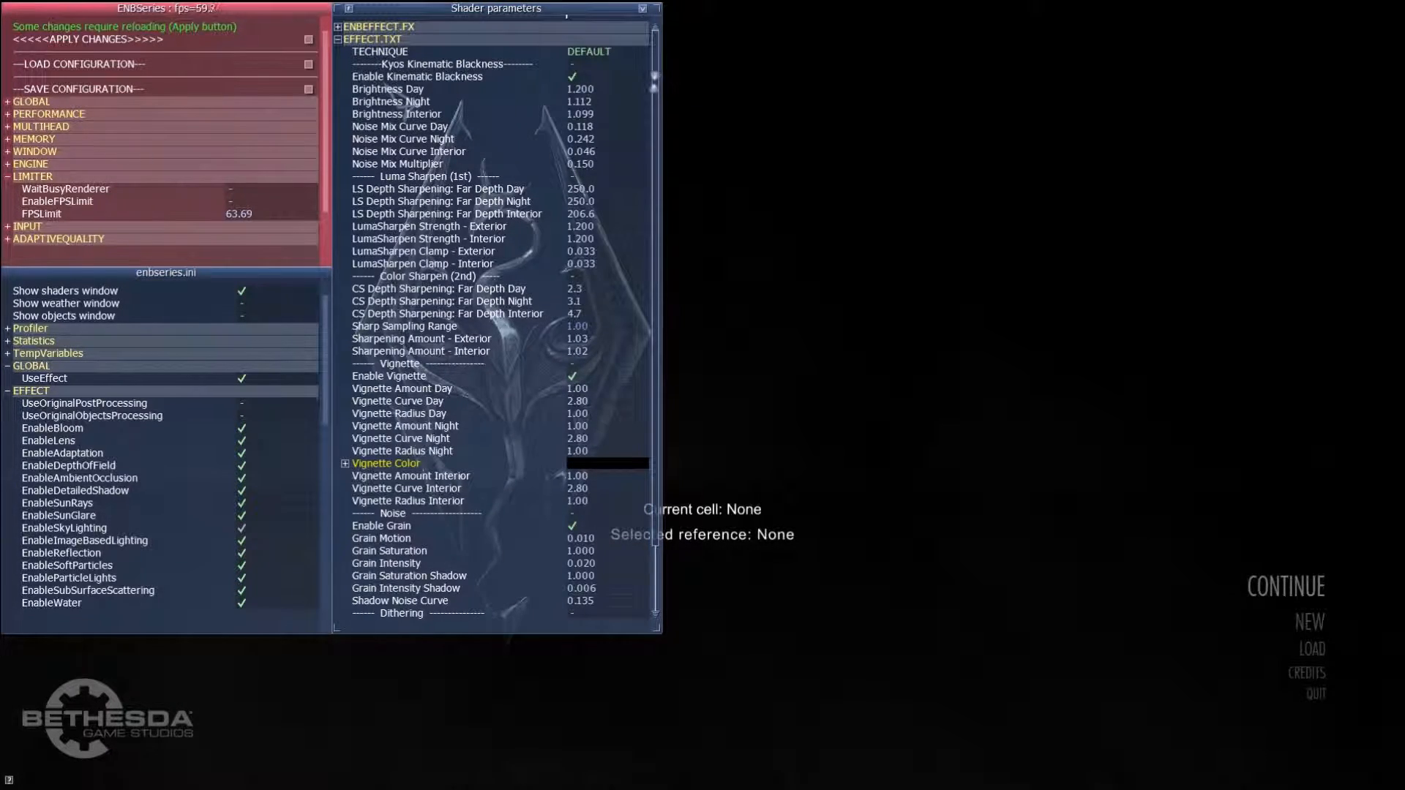
mouse_move(652, 86)
mouse_down()
mouse_move(655, 158)
mouse_move(657, 86)
mouse_up()
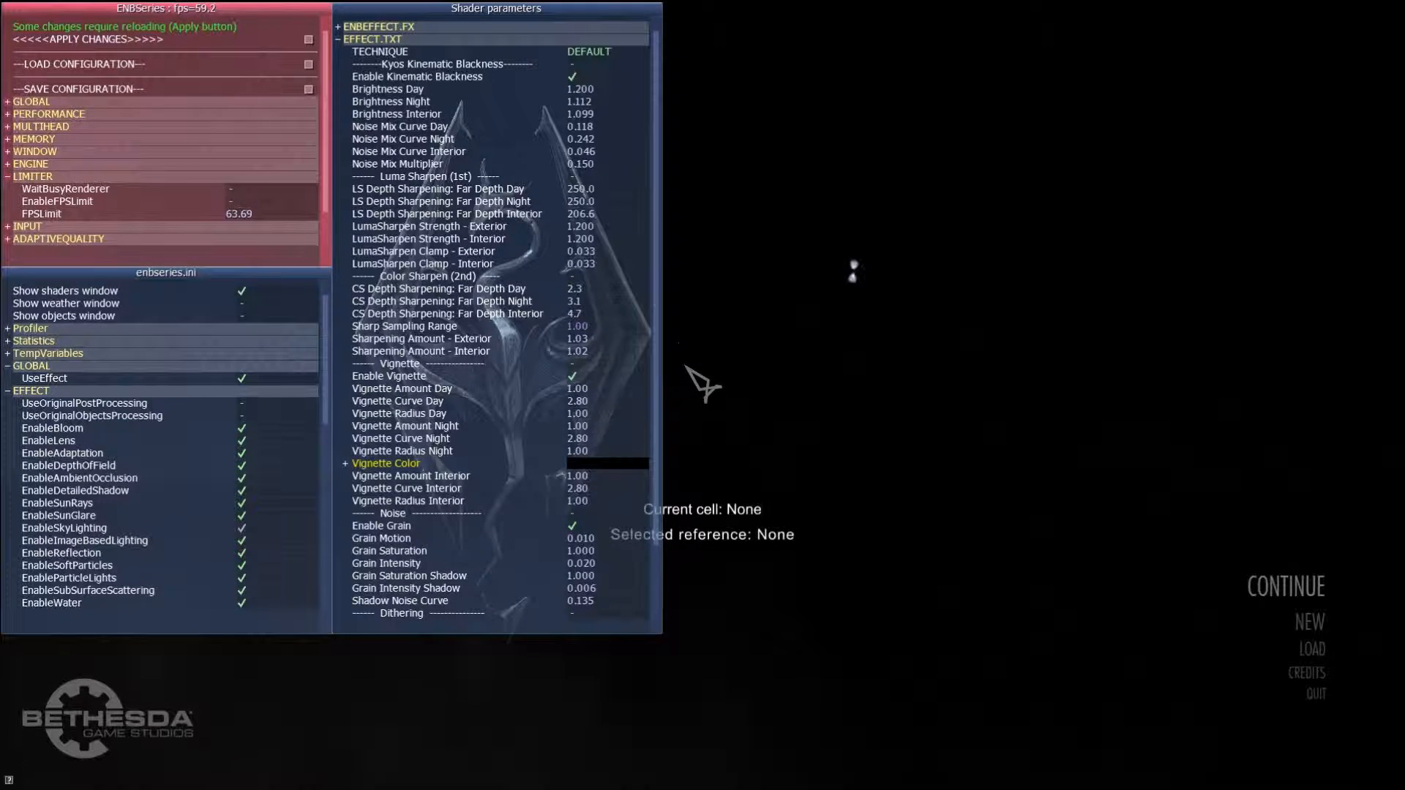
click(339, 38)
click(339, 38)
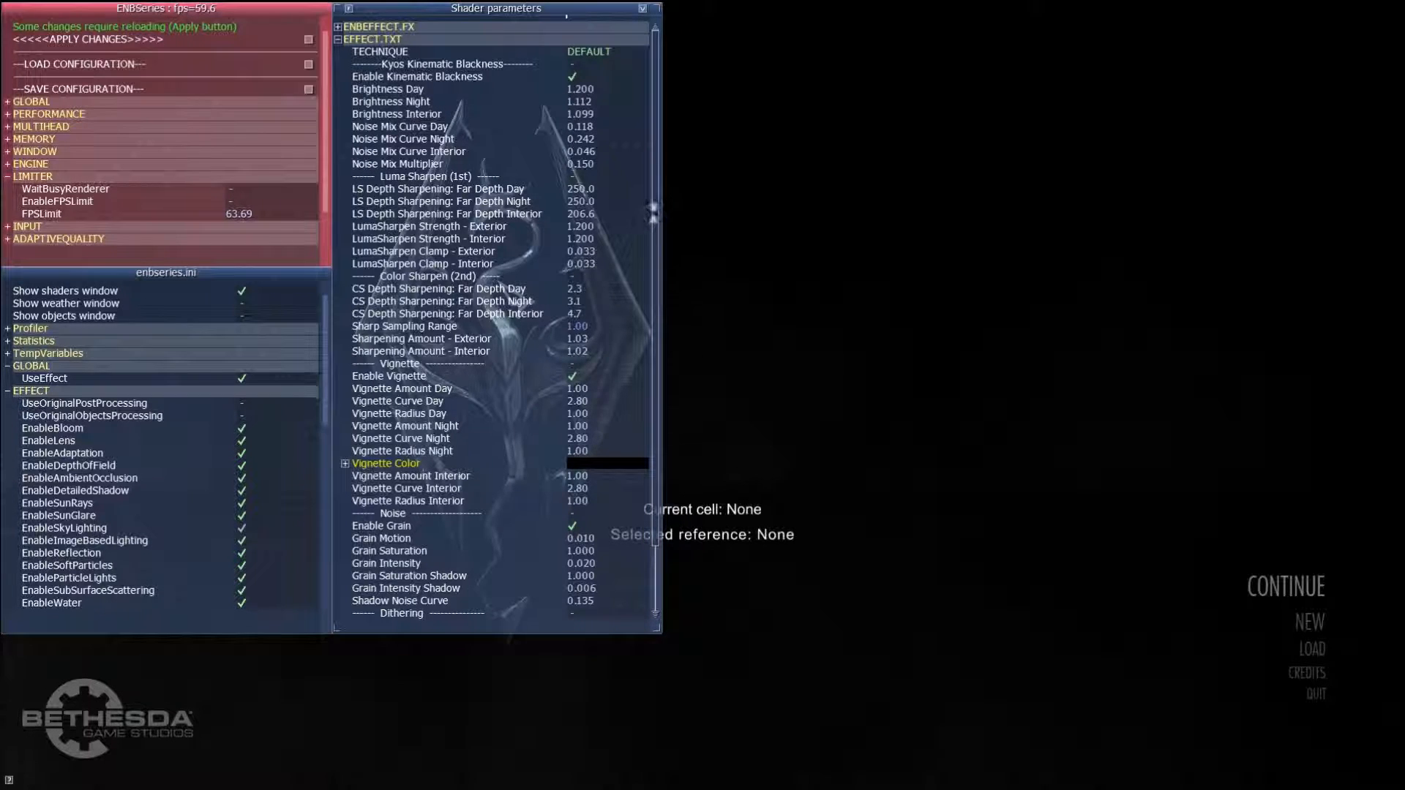
drag(655, 215, 675, 298)
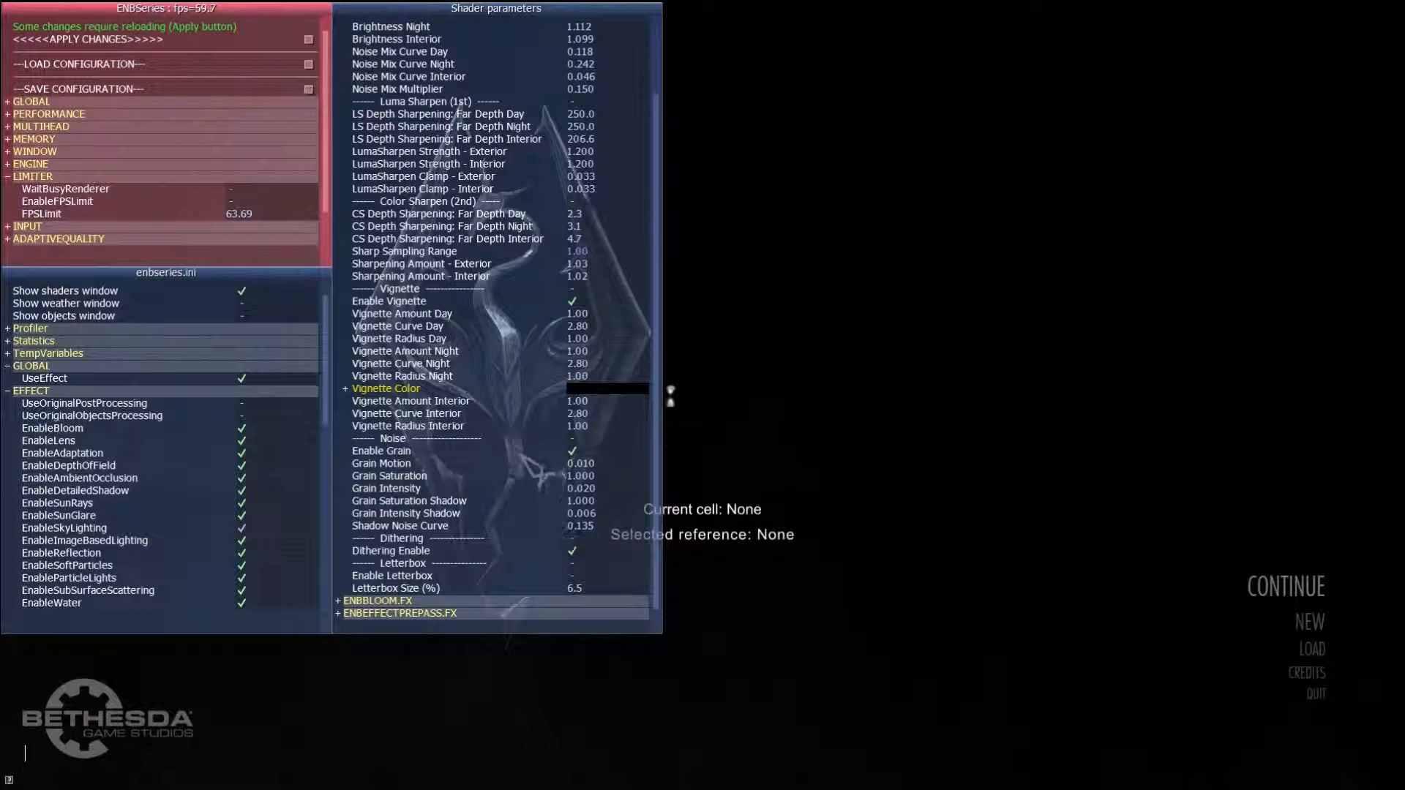
key(shift+Return)
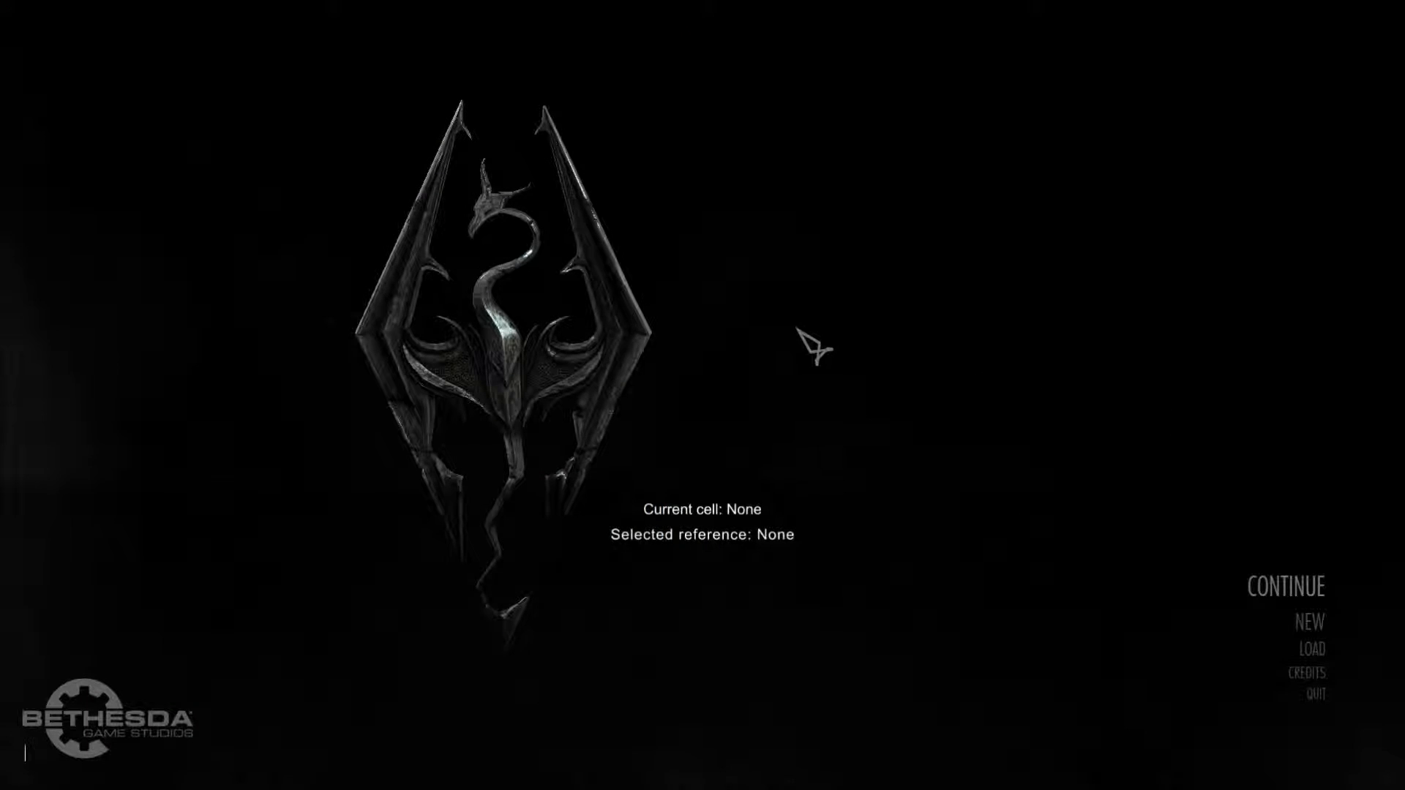
key(shift+Return)
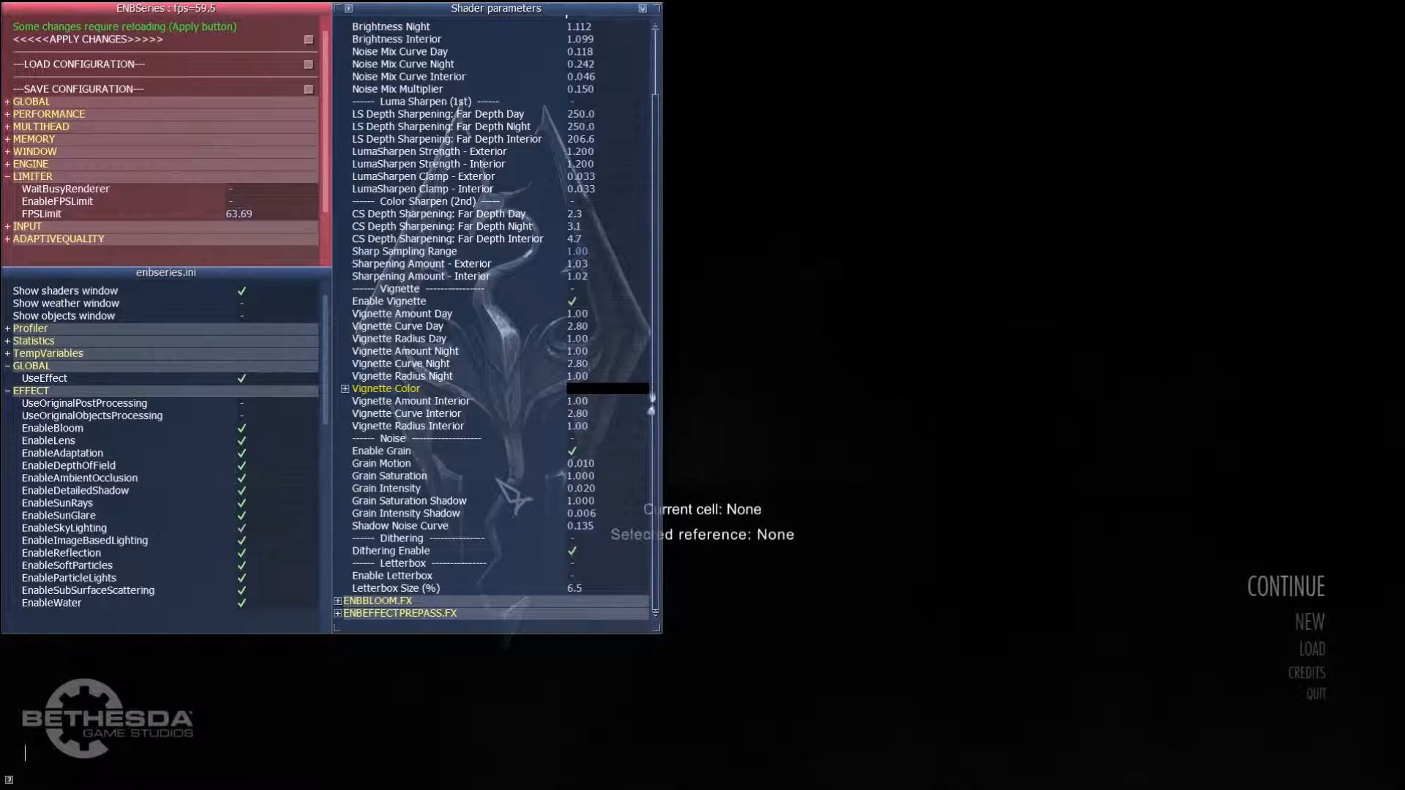
scroll(488, 29, up, 3)
click(484, 39)
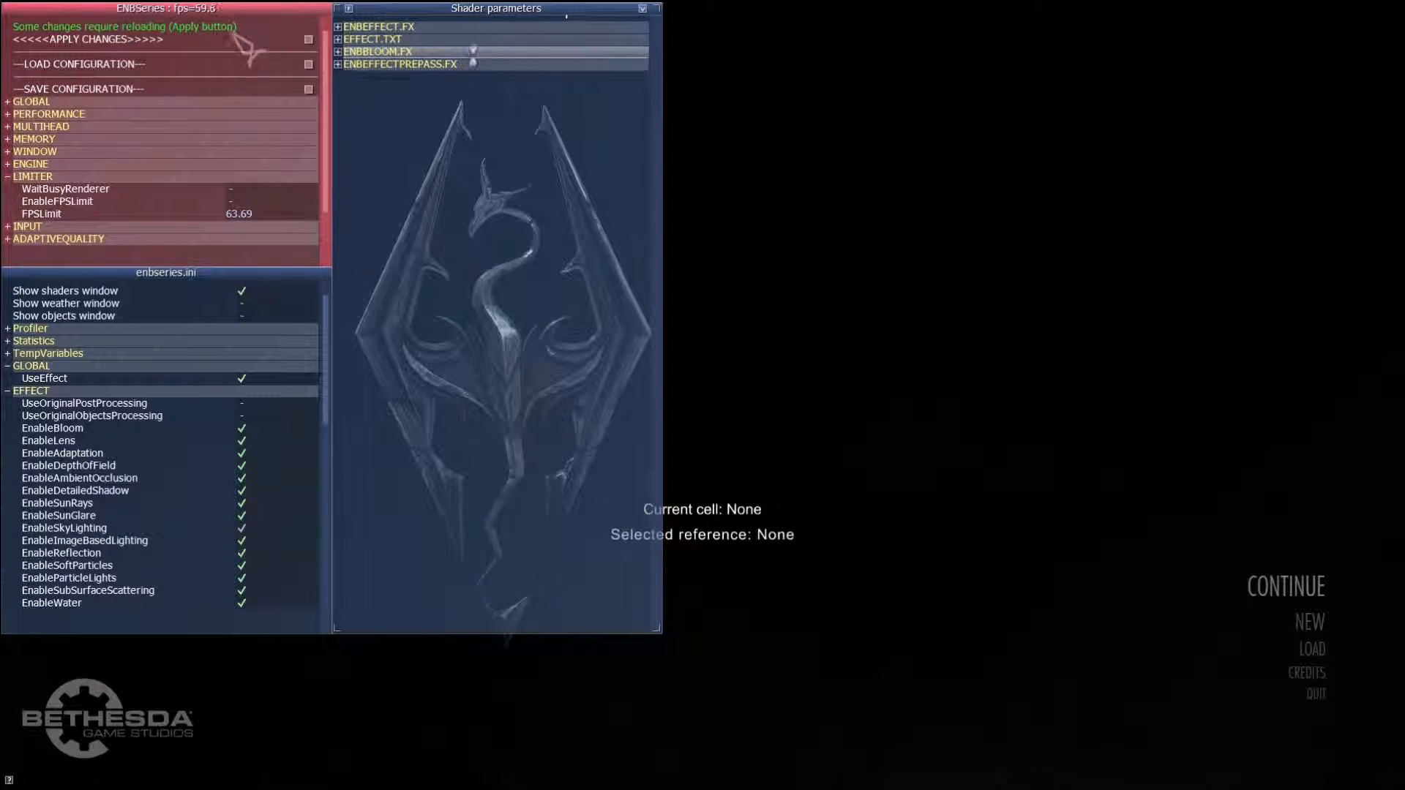
- Look at the ENBEFFECTPREPASS.FX technique and the ENBBLOOM.FX bloom and tinting parameters, collapsing each group again
click(465, 65)
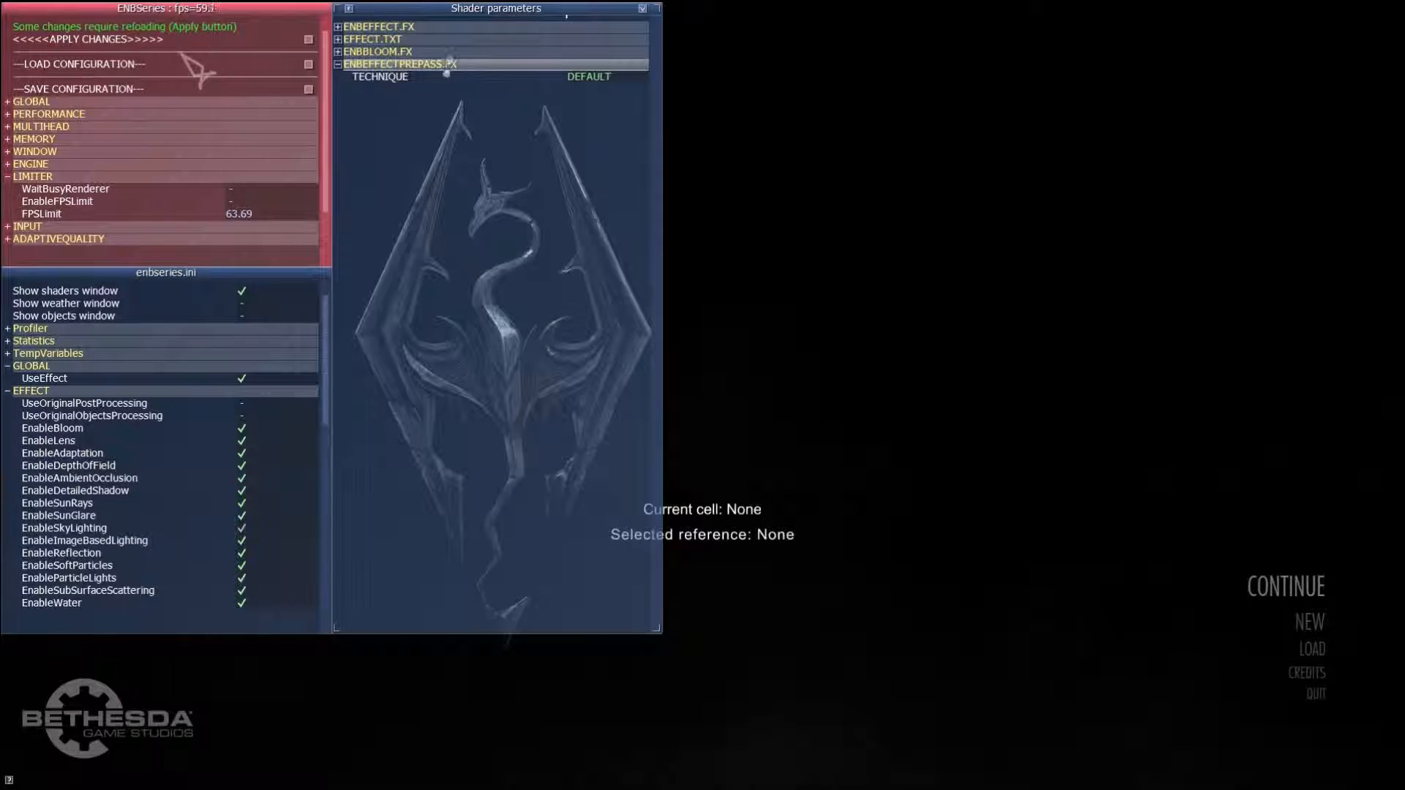
click(395, 65)
click(394, 52)
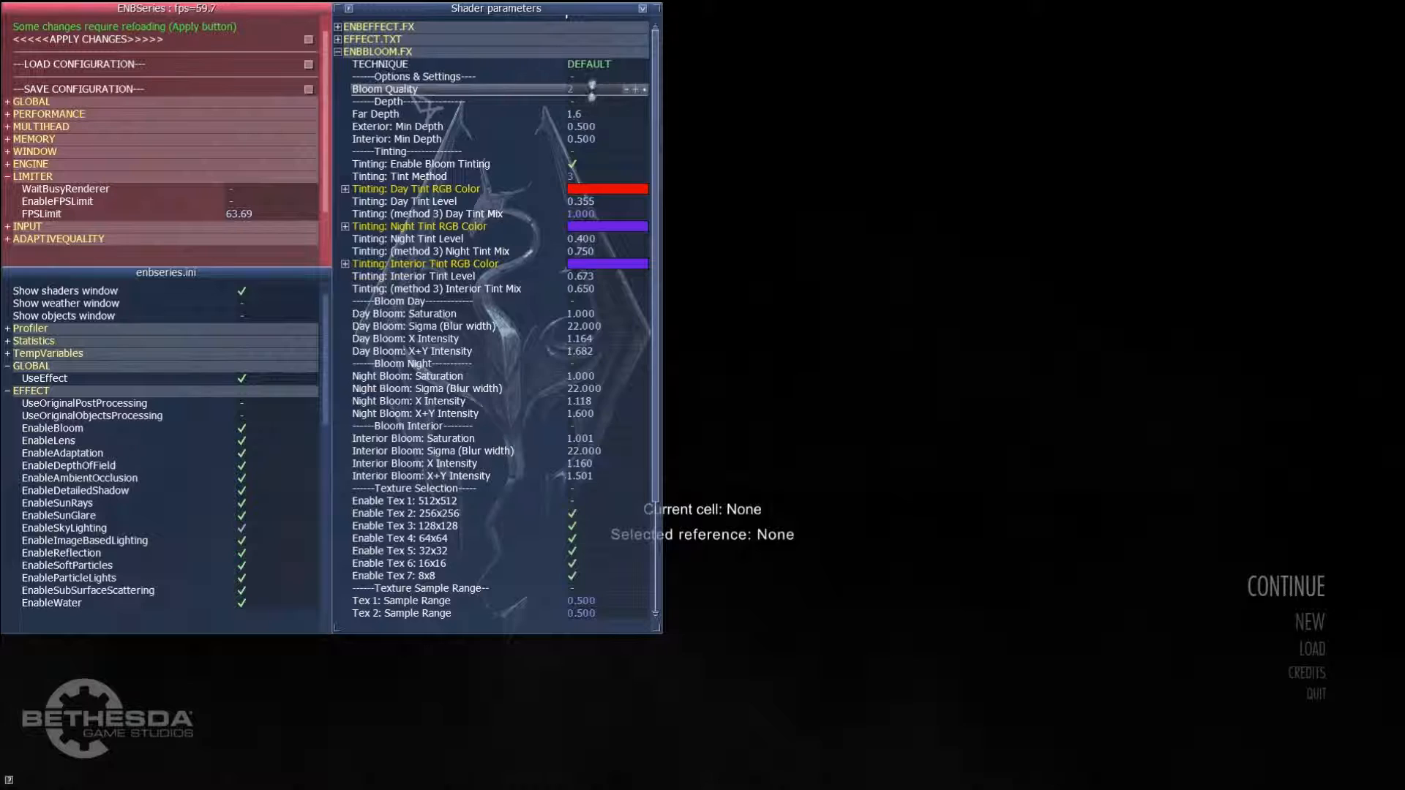
click(497, 52)
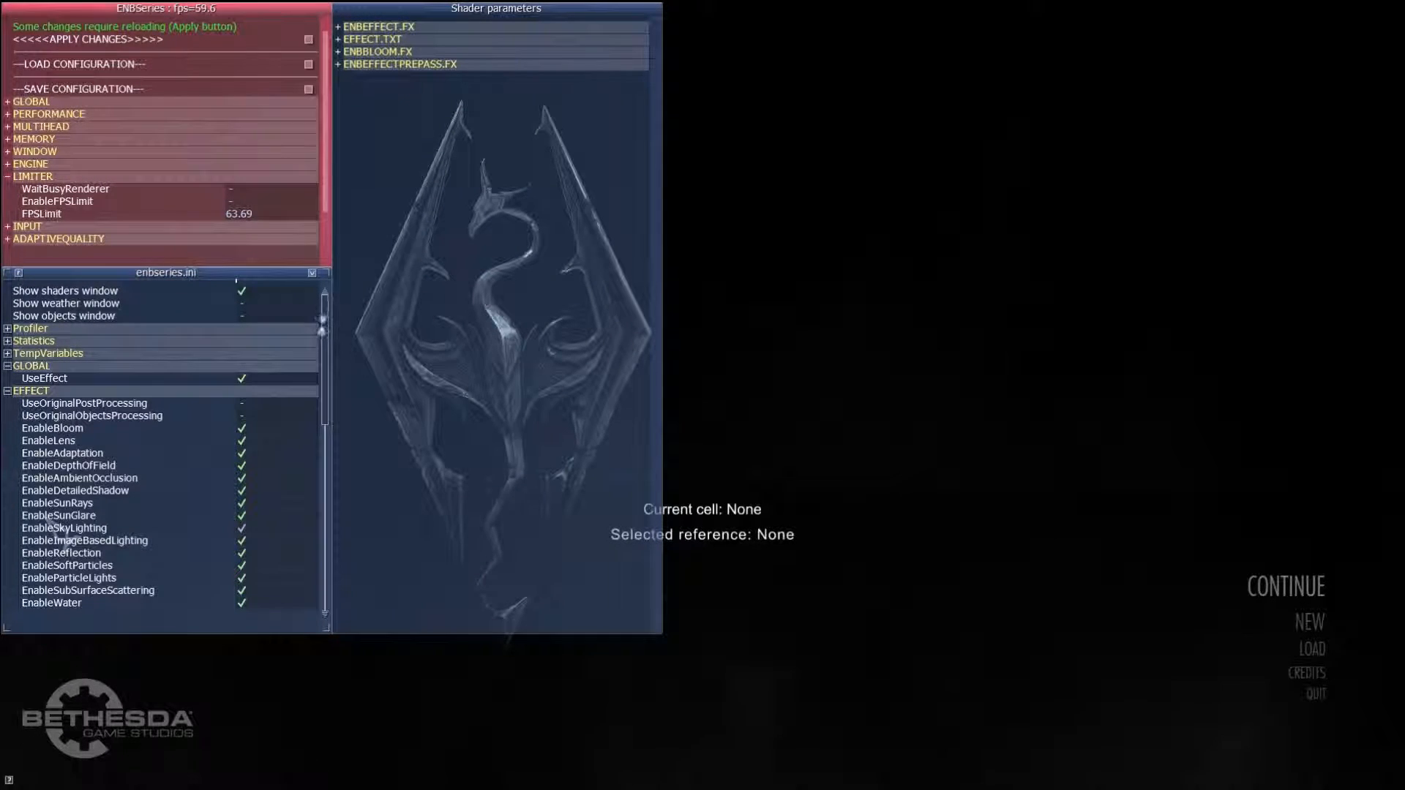
- Review the enbseries.ini effects and the ENVIRONMENT section's direct and ambient lighting values, and close the ENB editor
scroll(55, 526, down, 6)
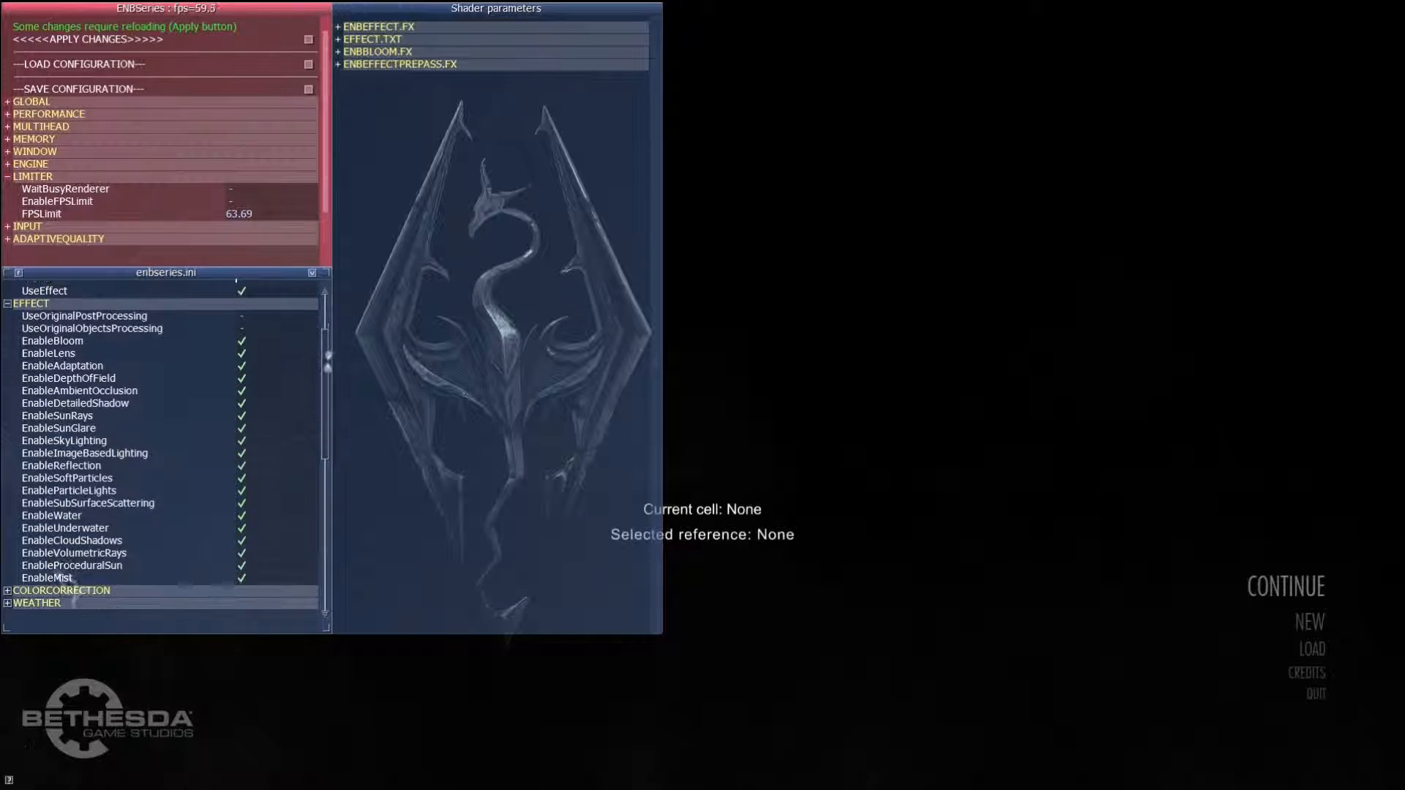
drag(328, 417, 293, 450)
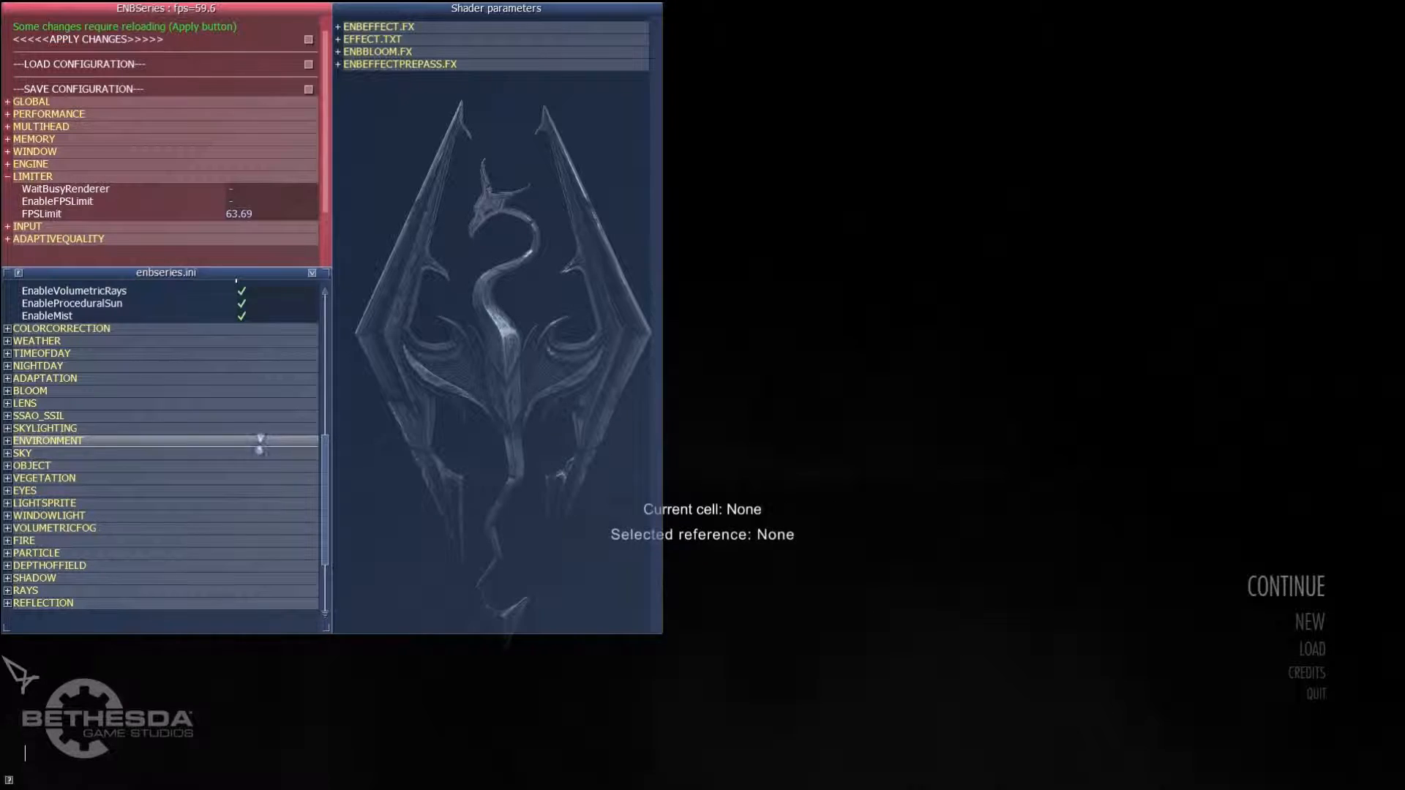
click(262, 441)
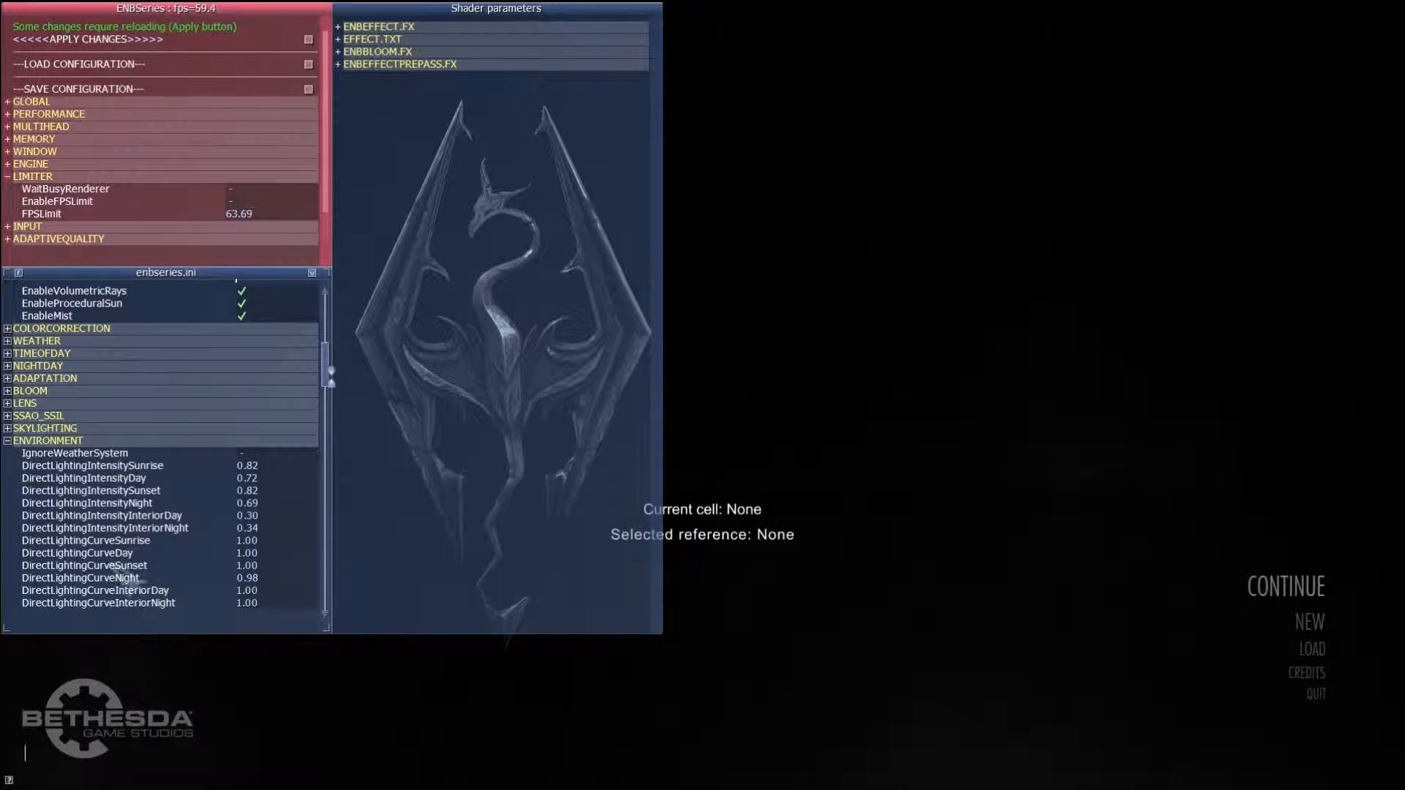
drag(325, 360, 325, 432)
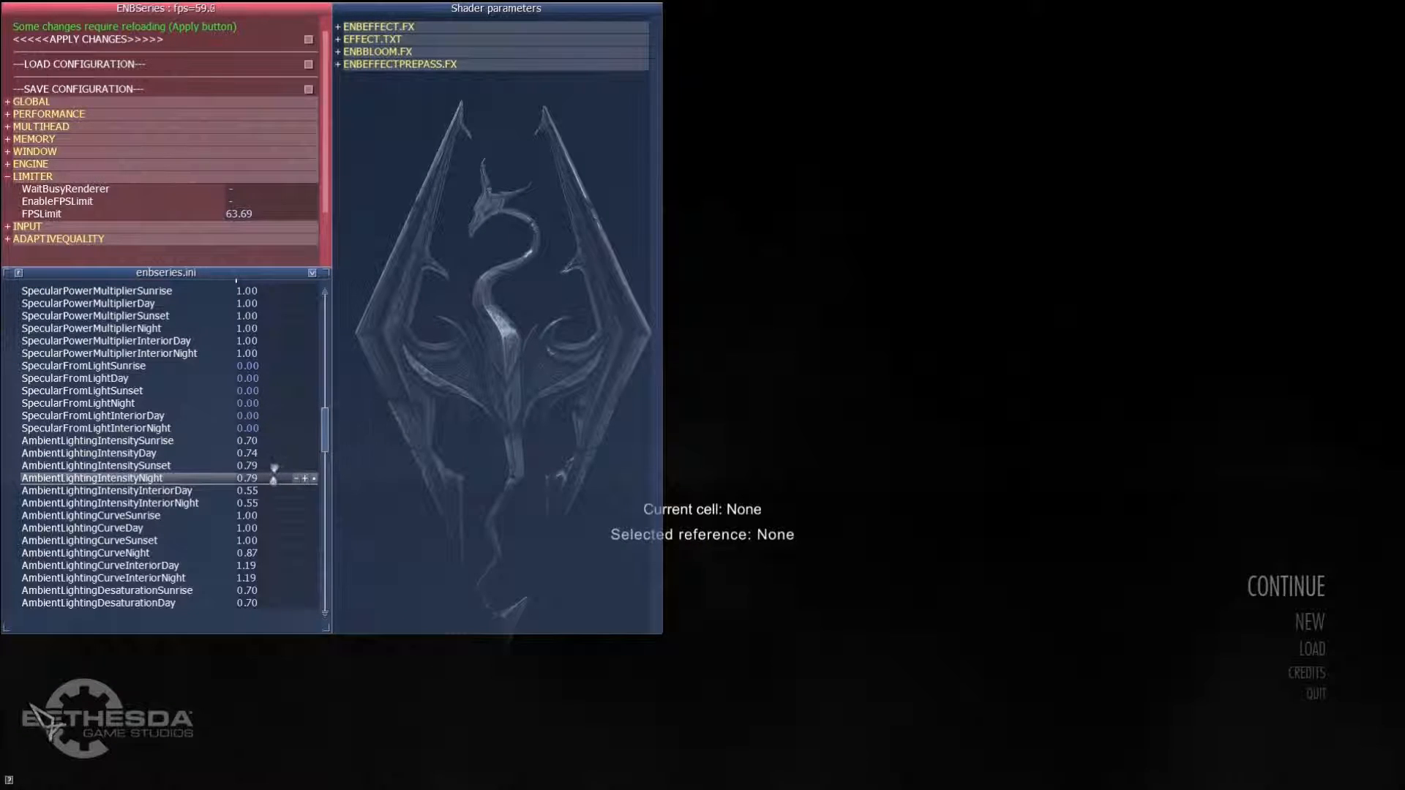
key(shift+Return)
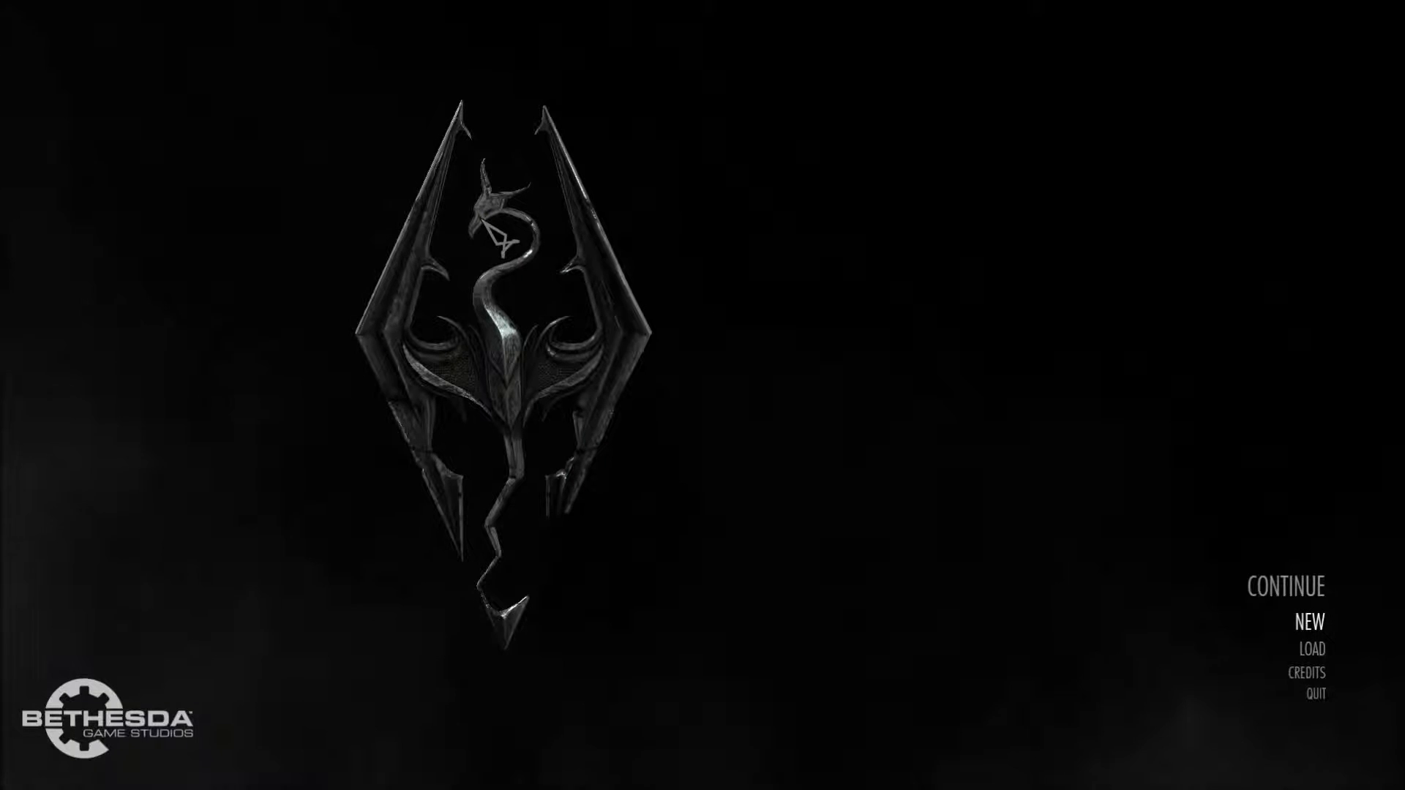
- Continue from the last saved game and bring up the ENB editor with the console inside the loaded scene
click(1326, 591)
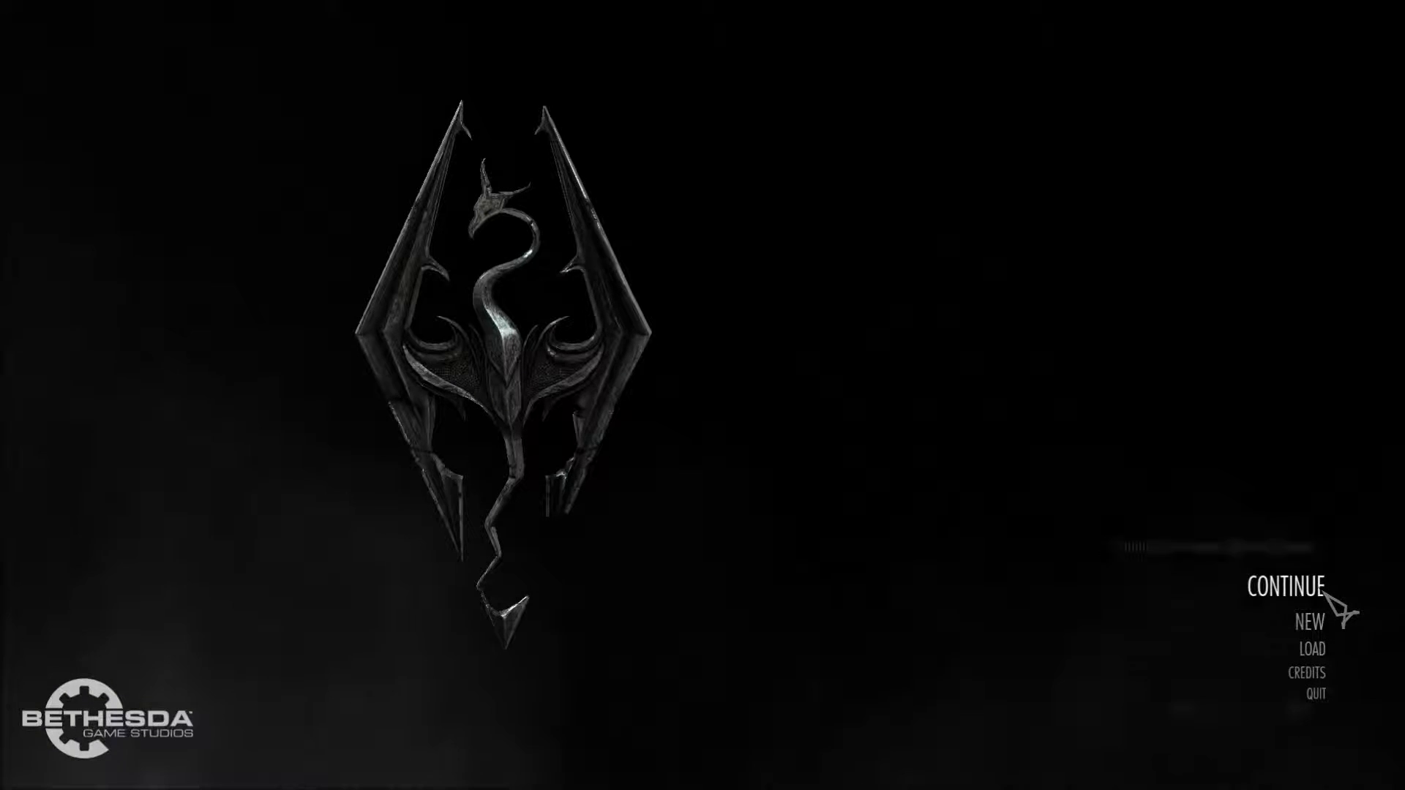
click(966, 704)
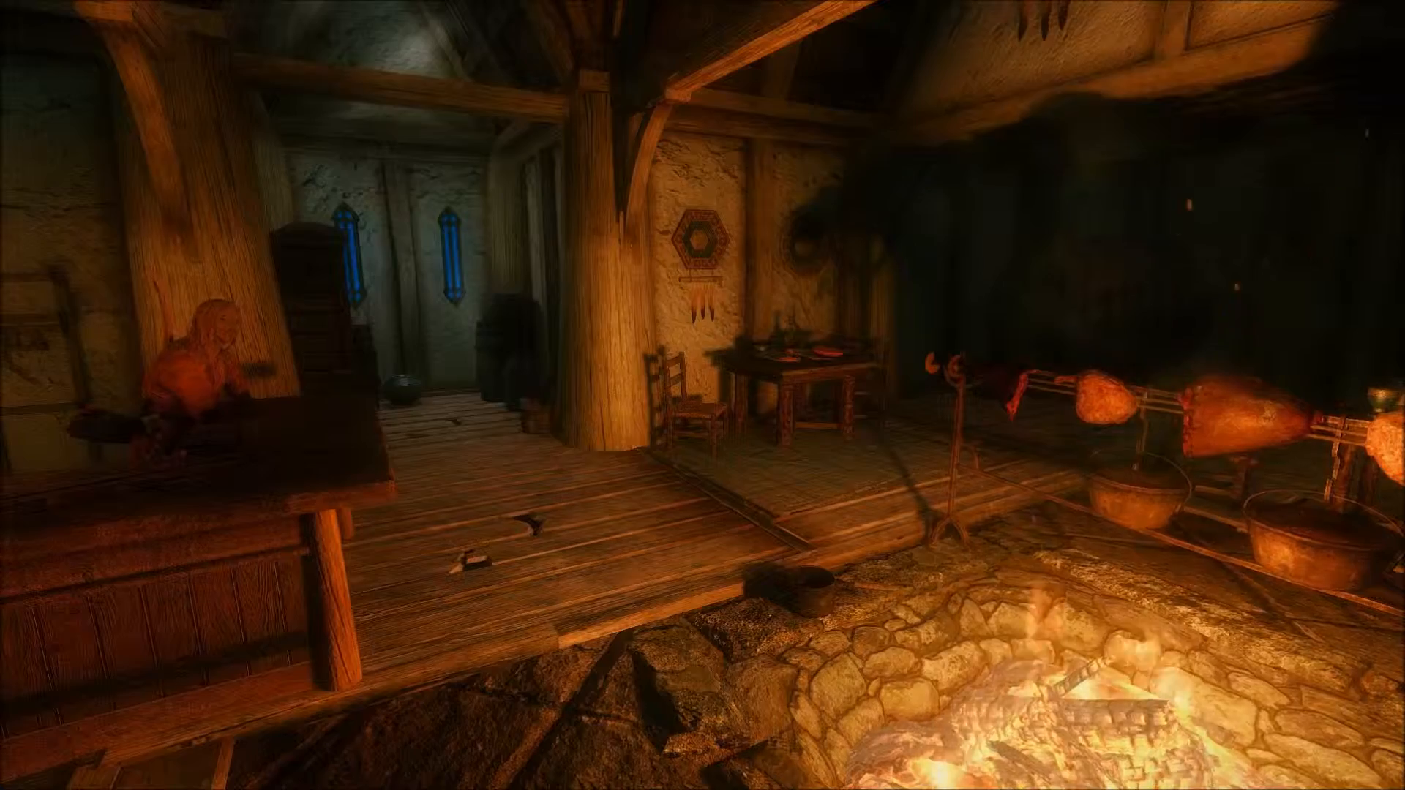
key(shift+Return)
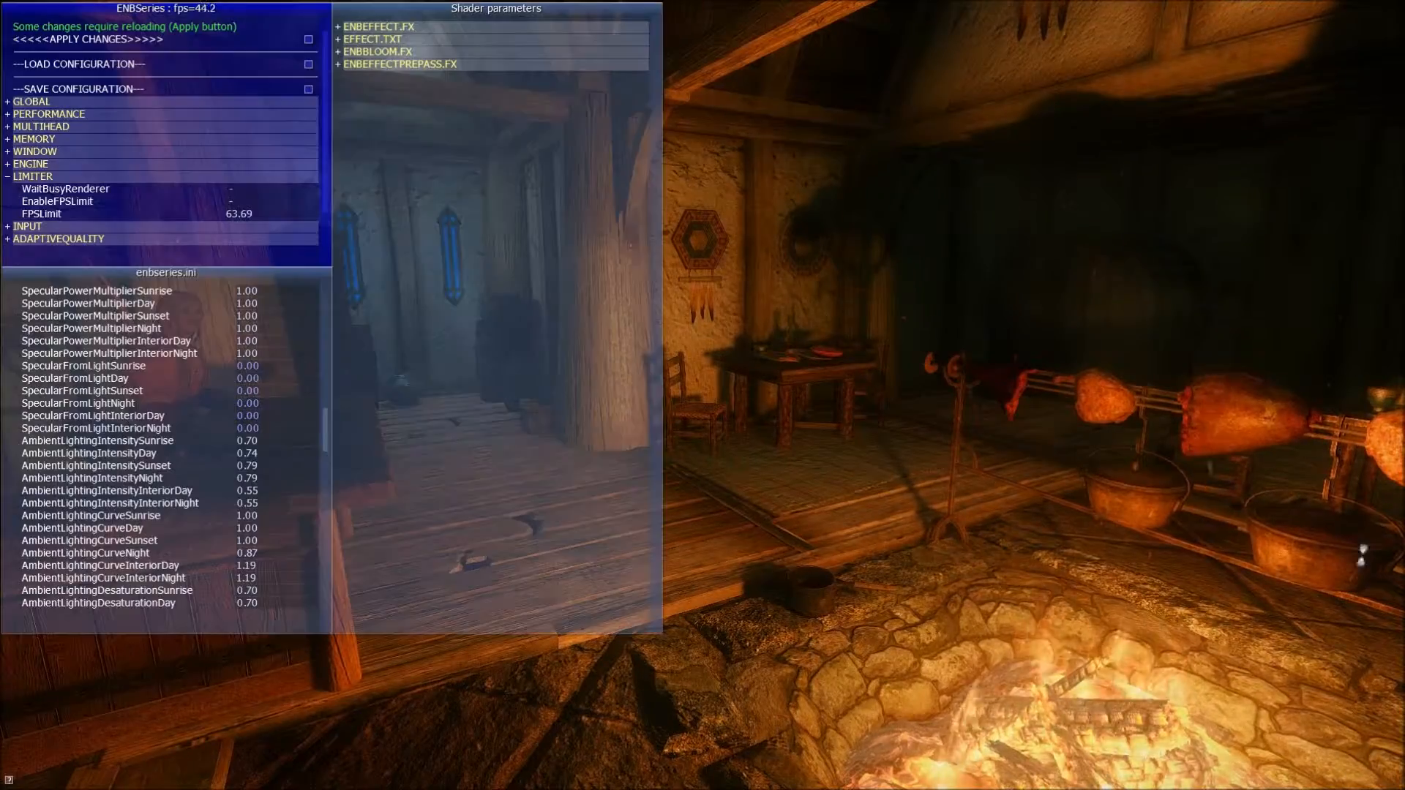
key(grave)
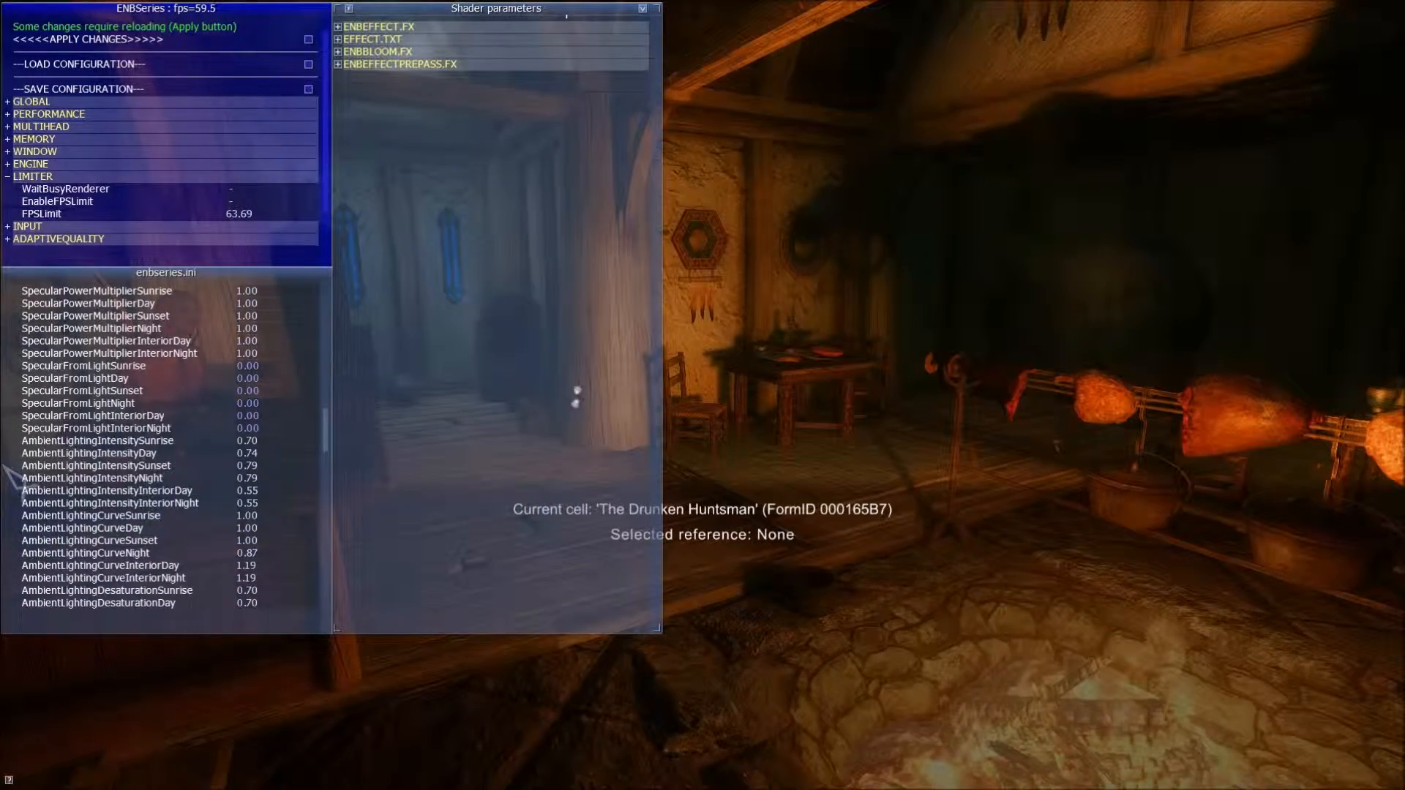
- Try extreme interior ambient lighting curve and intensity values, with AmbientLightingIntensityInteriorDay at 8.57, and discard them by reloading the saved configuration
drag(325, 419, 324, 438)
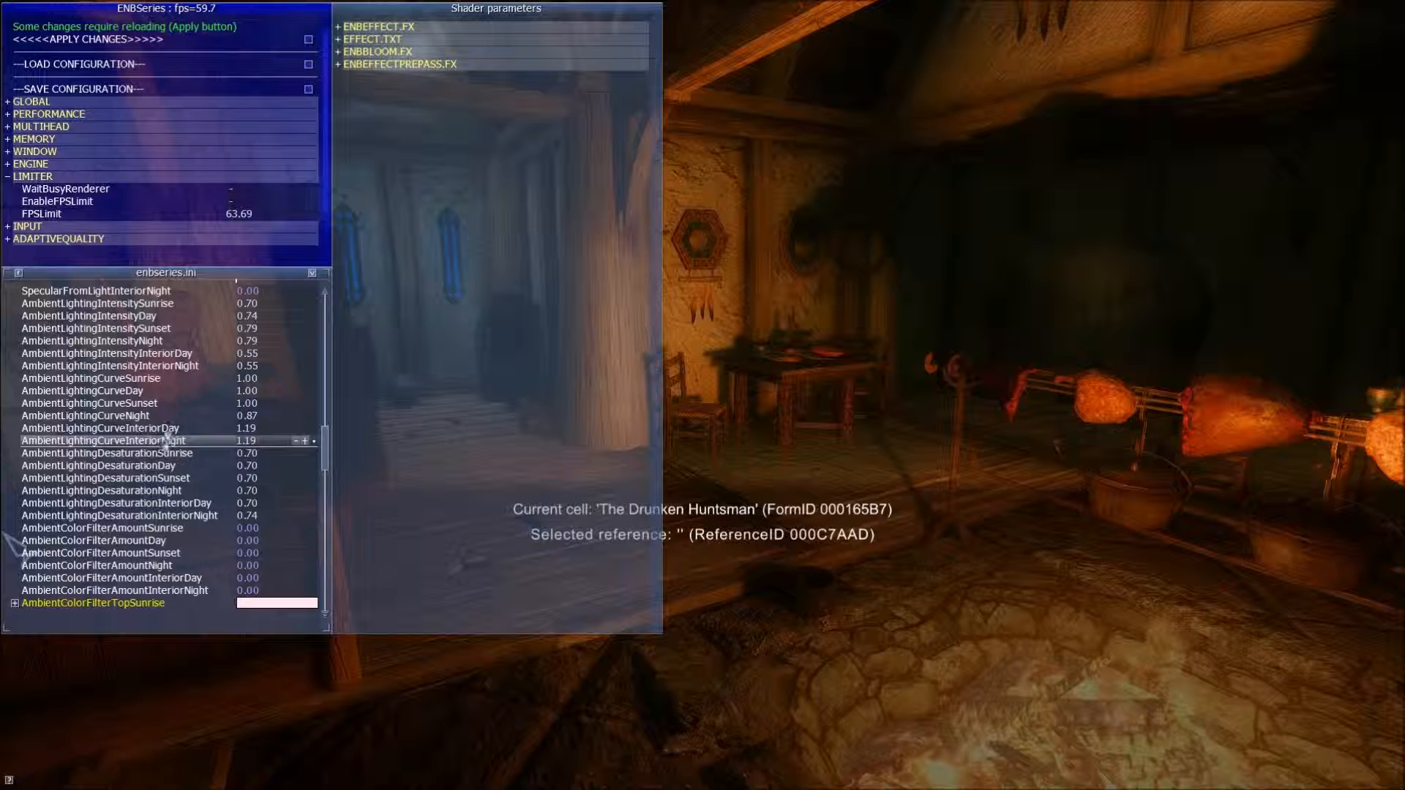
drag(314, 441, 365, 736)
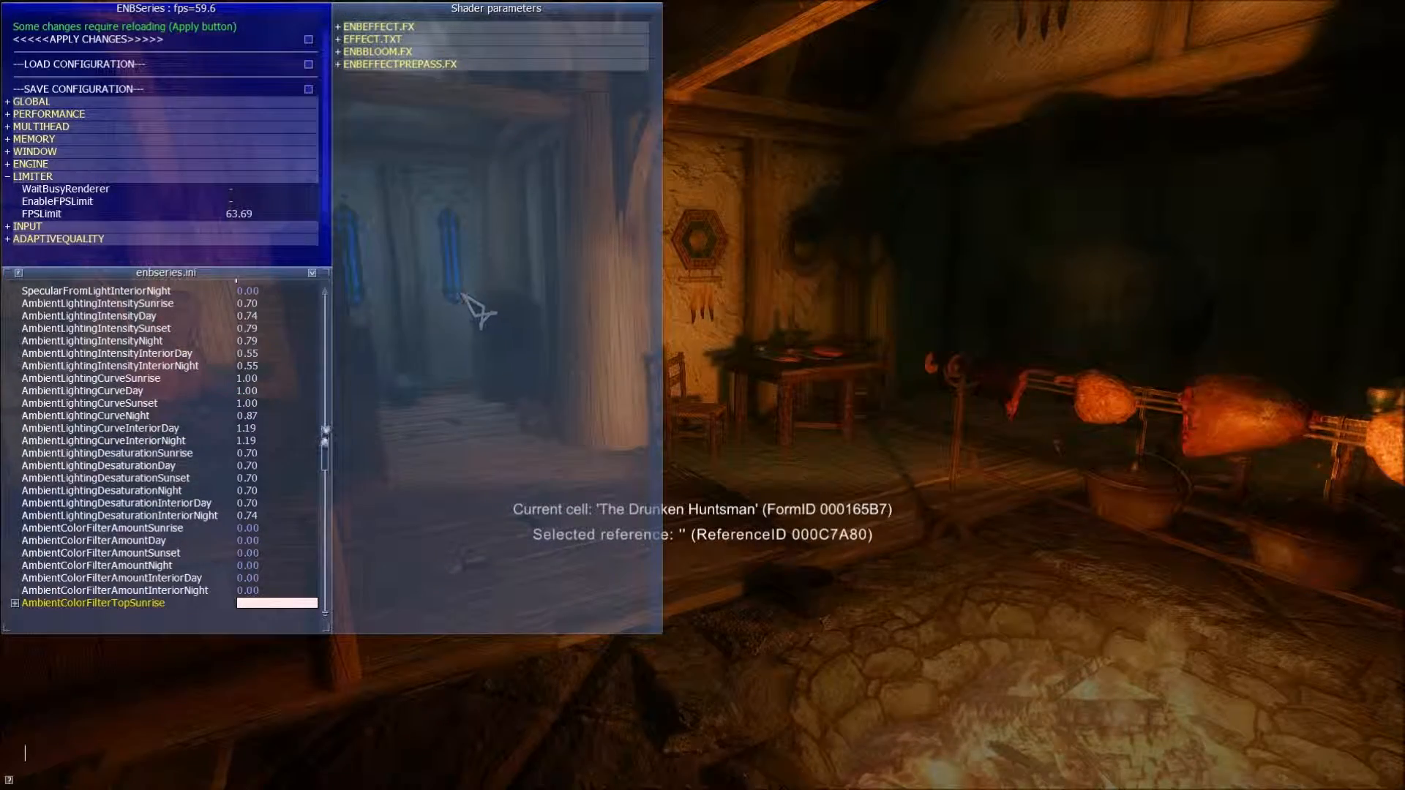
scroll(472, 308, up, 4)
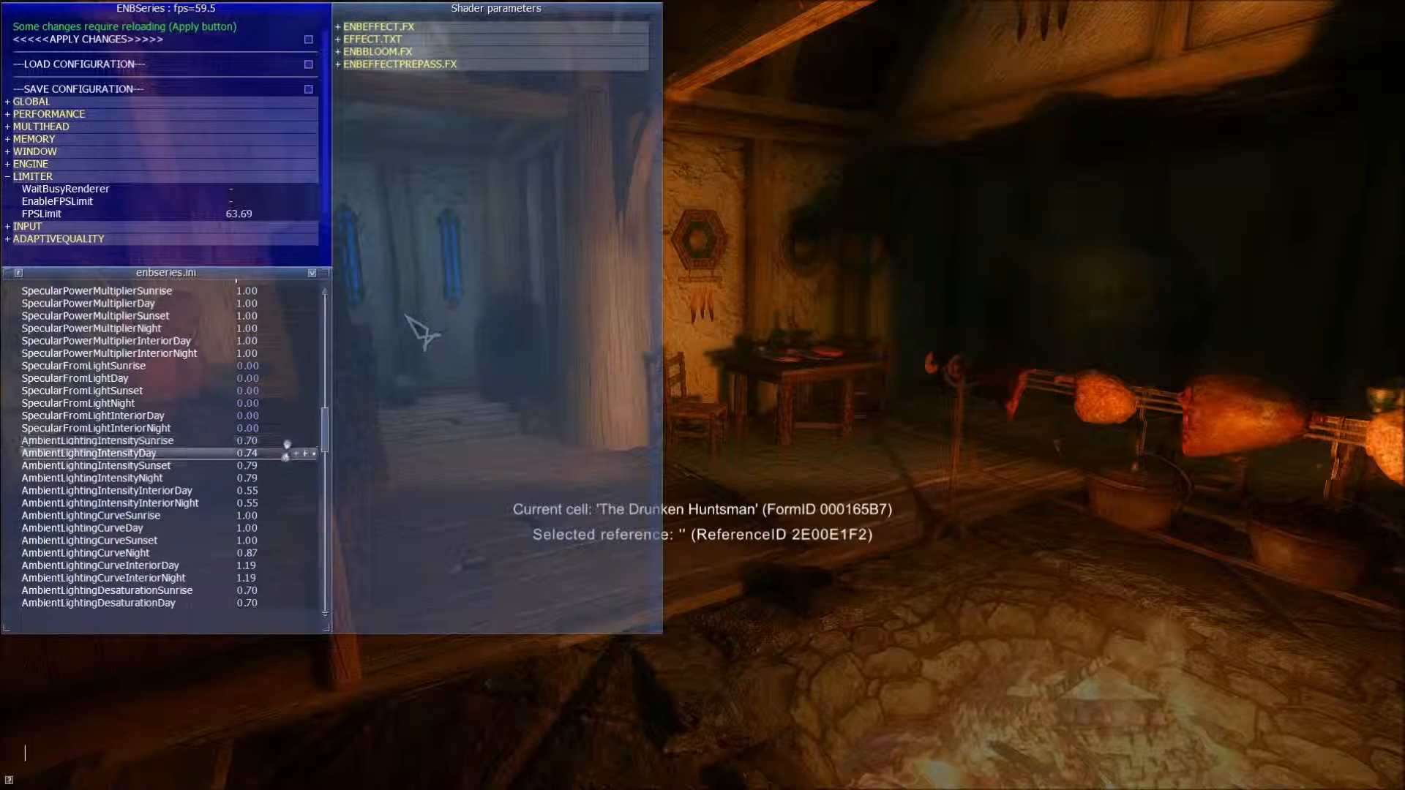
drag(307, 503, 416, 746)
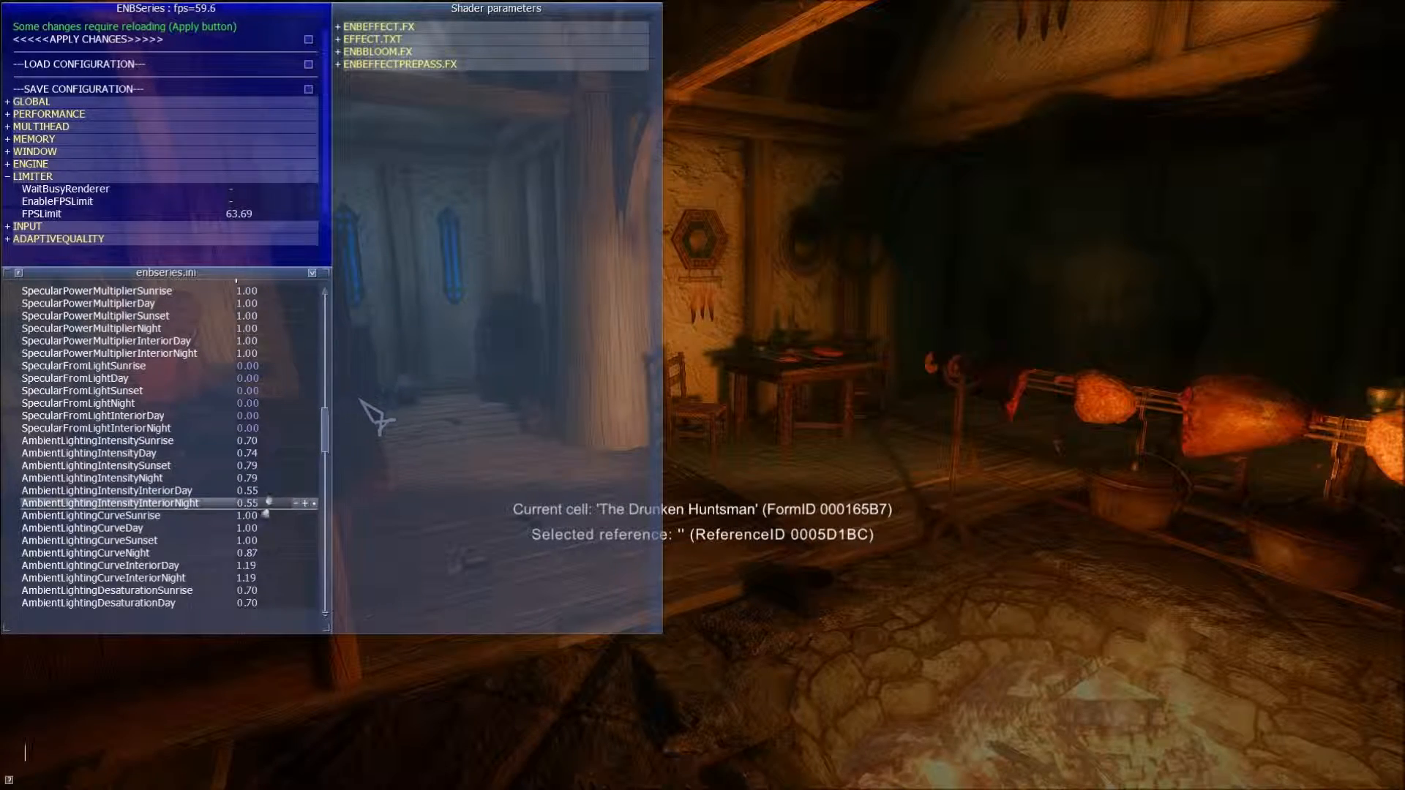
drag(309, 489, 808, 410)
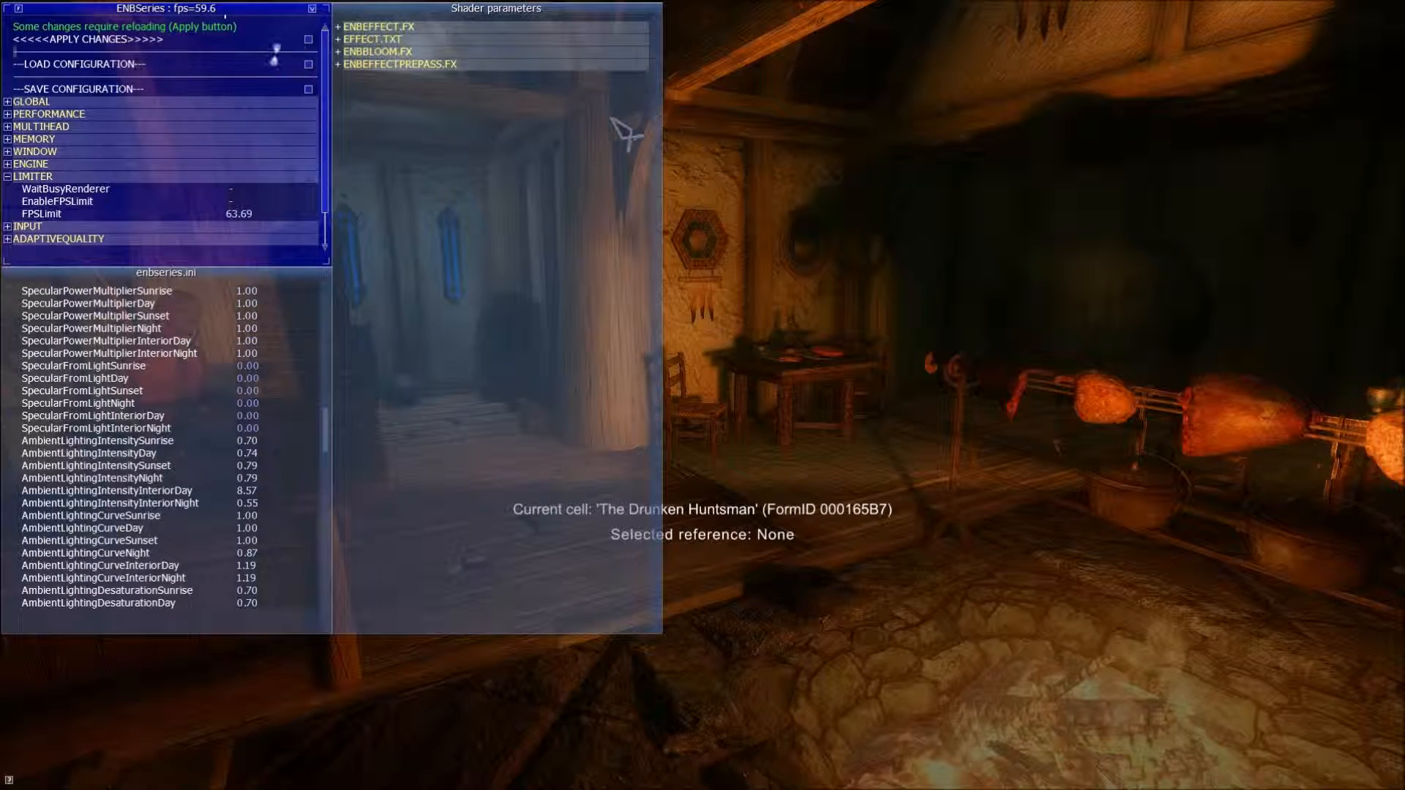
click(560, 135)
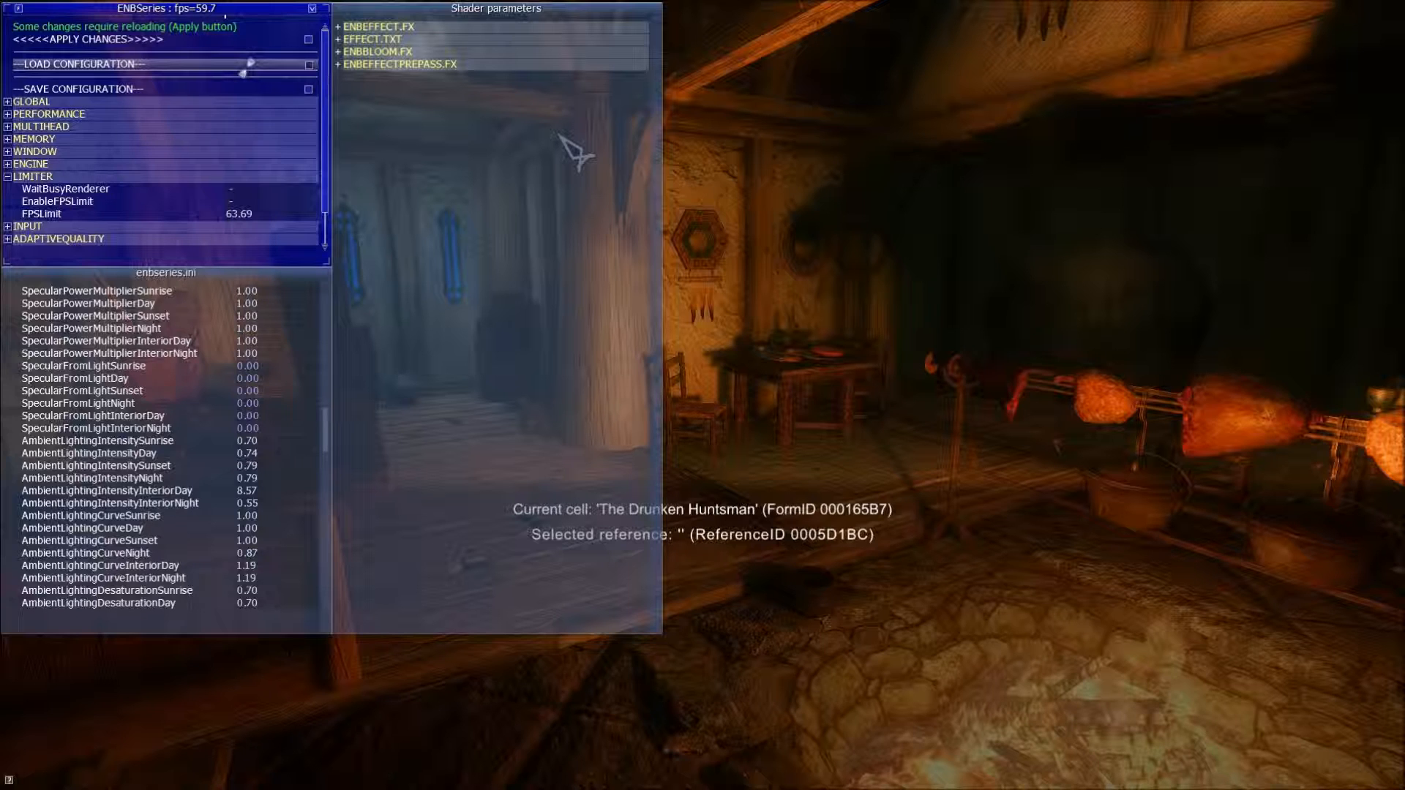
click(245, 64)
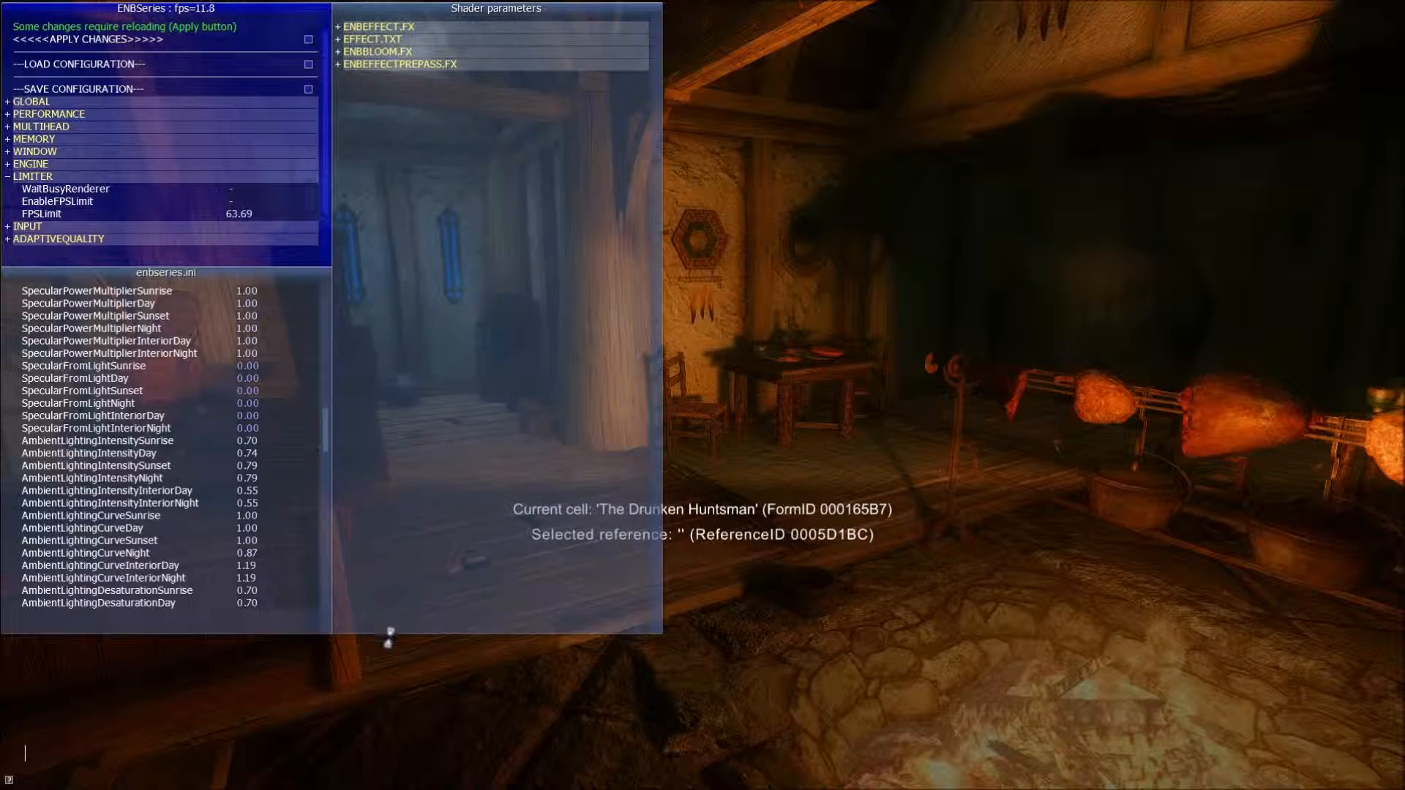
- Collapse the ENVIRONMENT group and leave the ENB editor to view the tavern's lighting from across the fire pit
drag(323, 433, 338, 370)
click(238, 402)
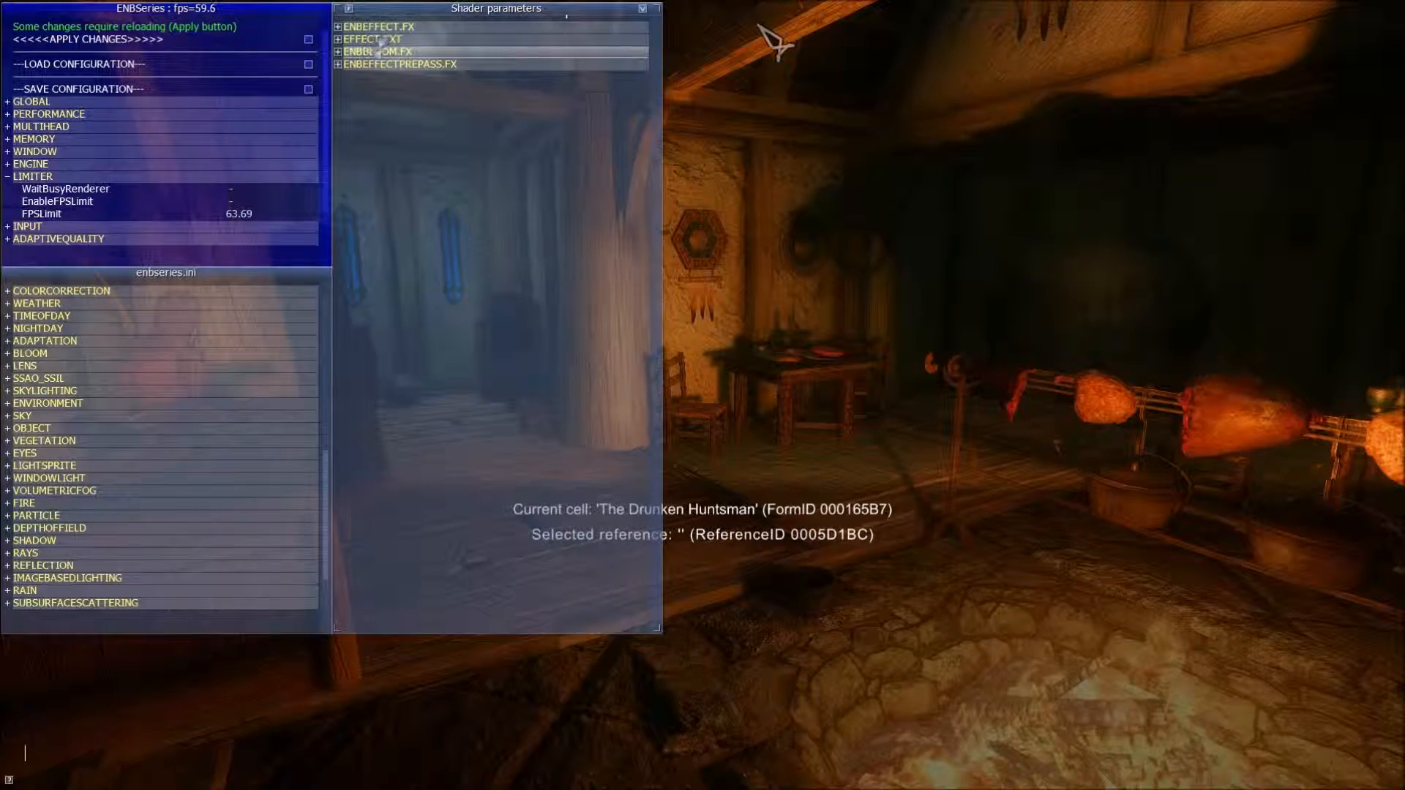
key(shift+Return)
key(grave)
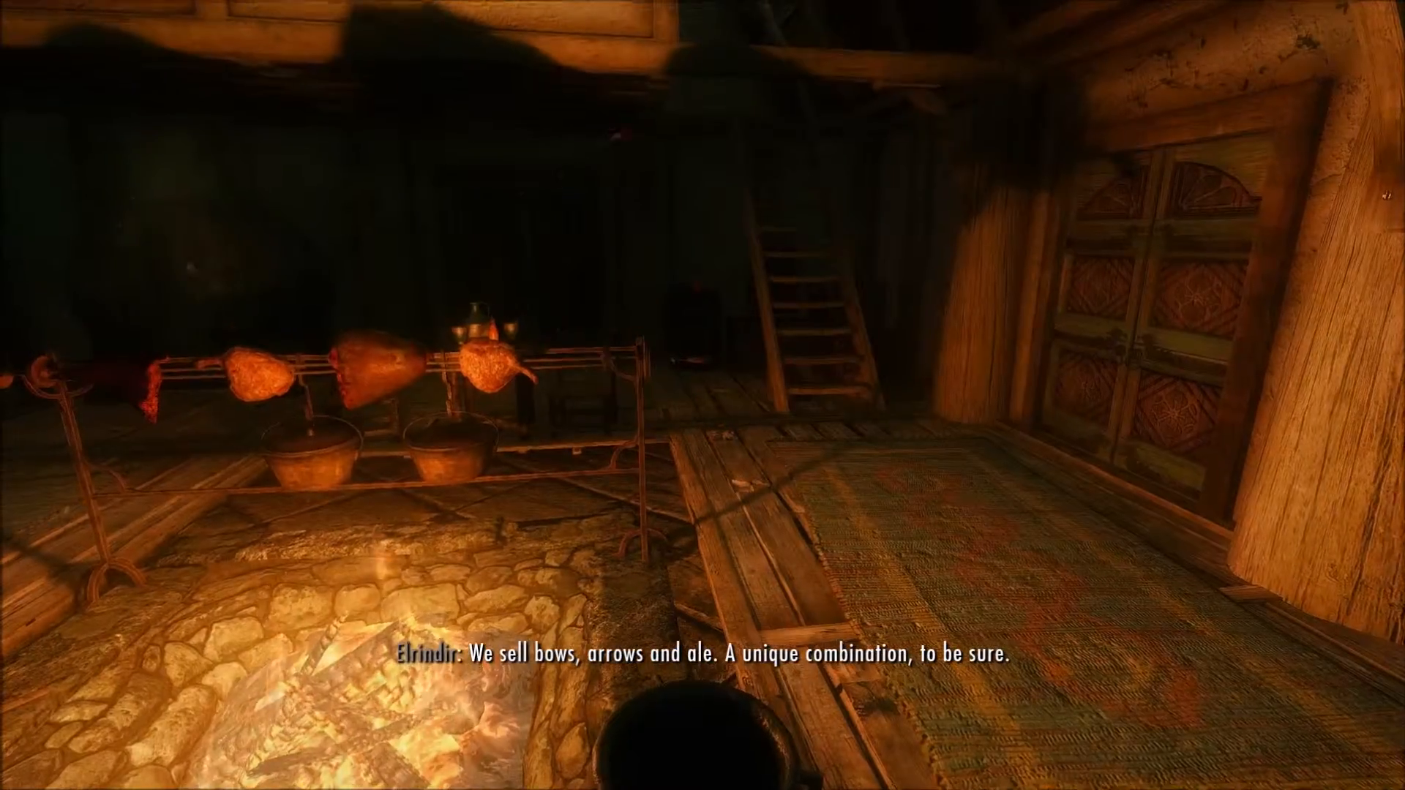
key(w)
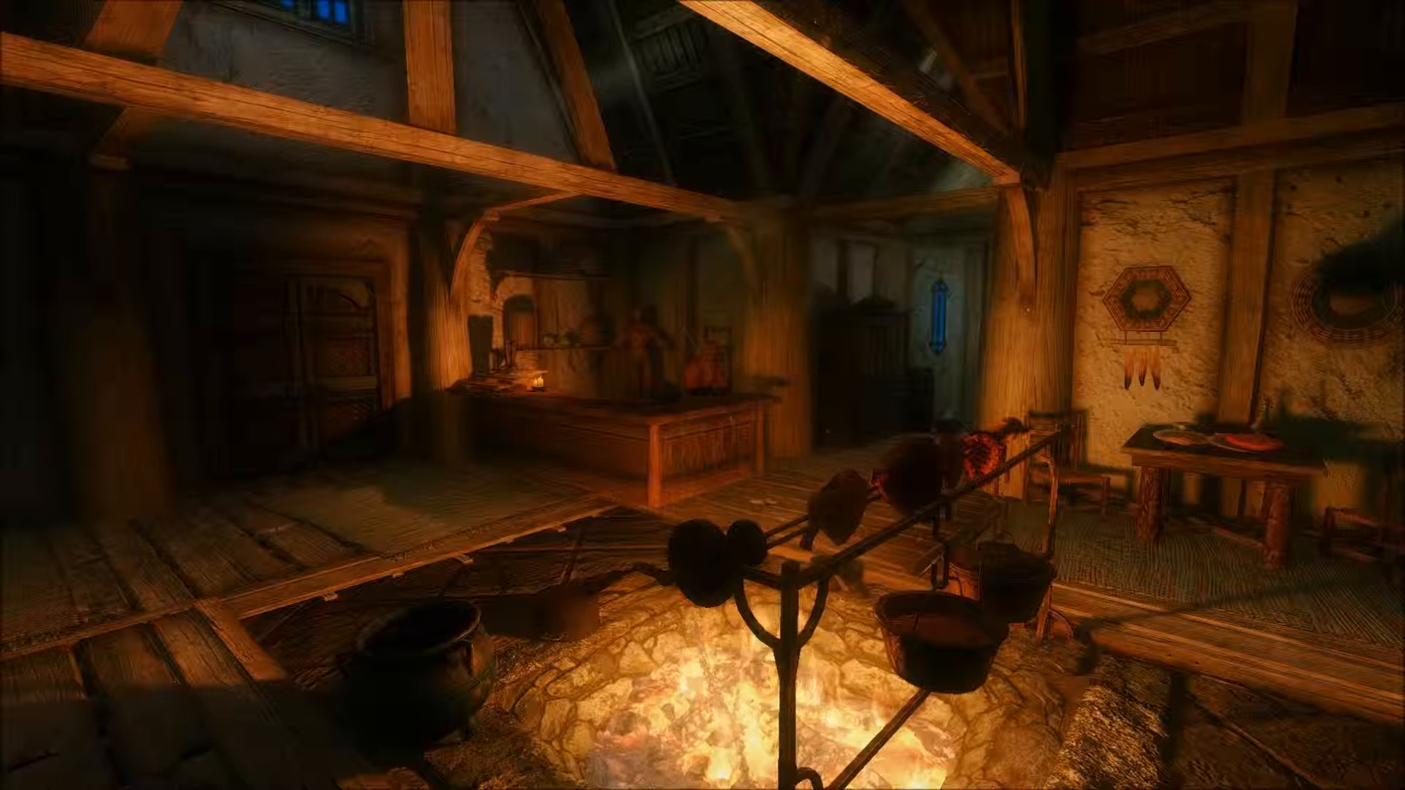
- Glance at the game's system menu, return to the tavern scene and bring up the console
key(Escape)
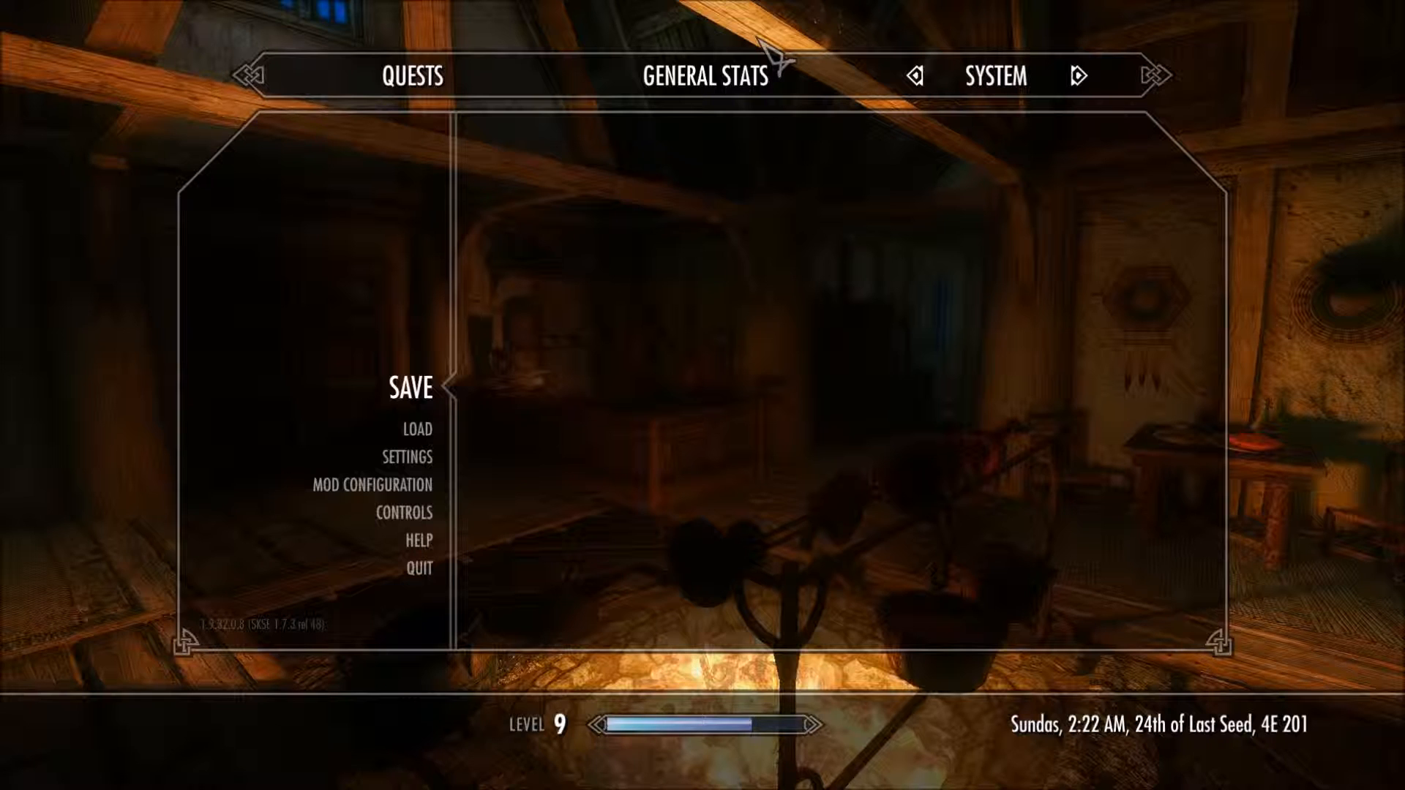
key(Down)
key(Escape)
key(grave)
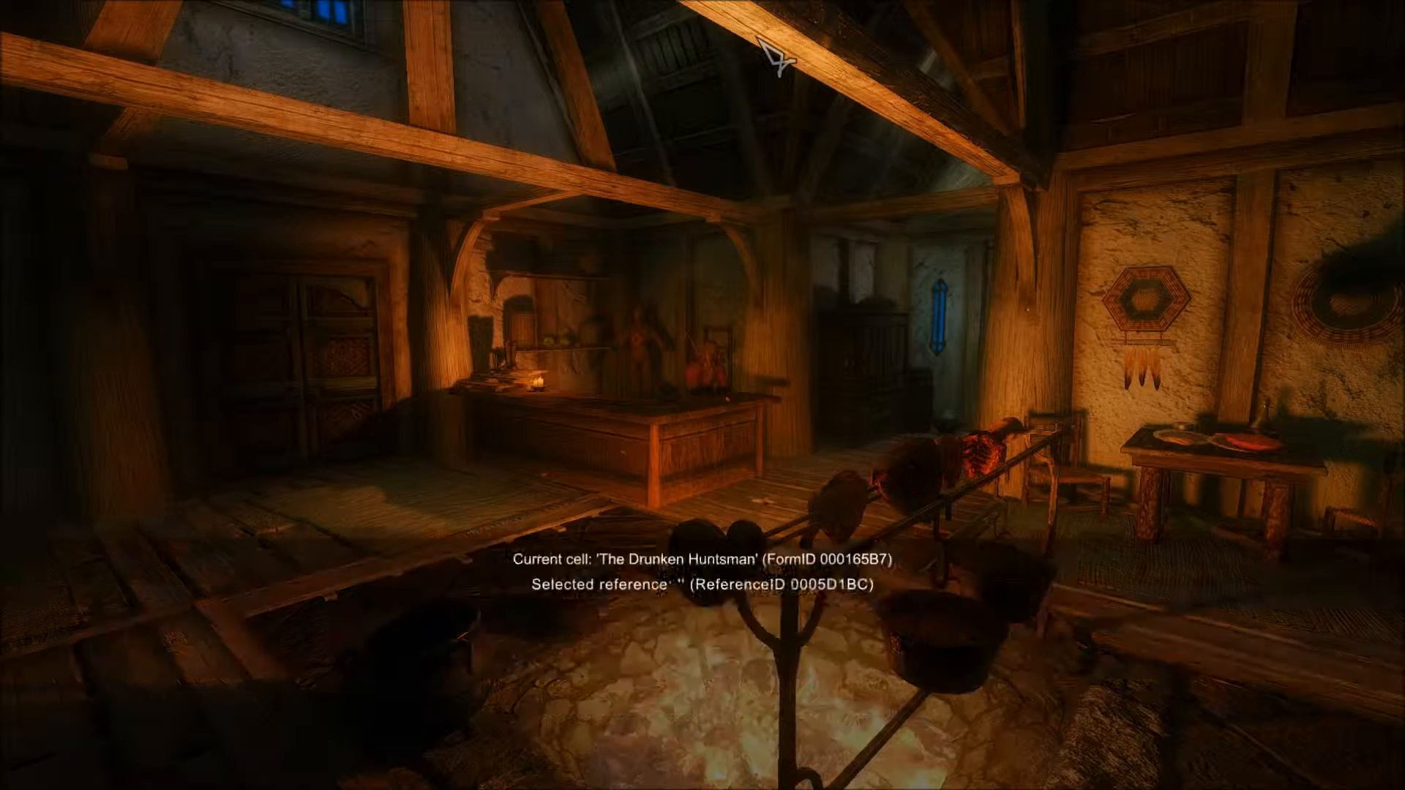